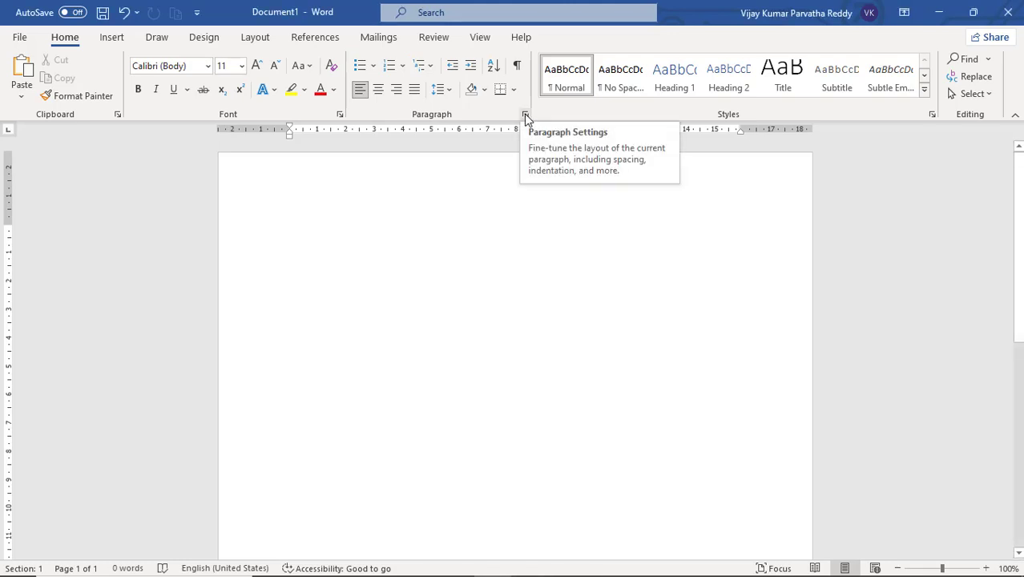
Open the Tabs settings for the empty paragraph to review the default tab stops, and close them without changes
left_click(526, 117)
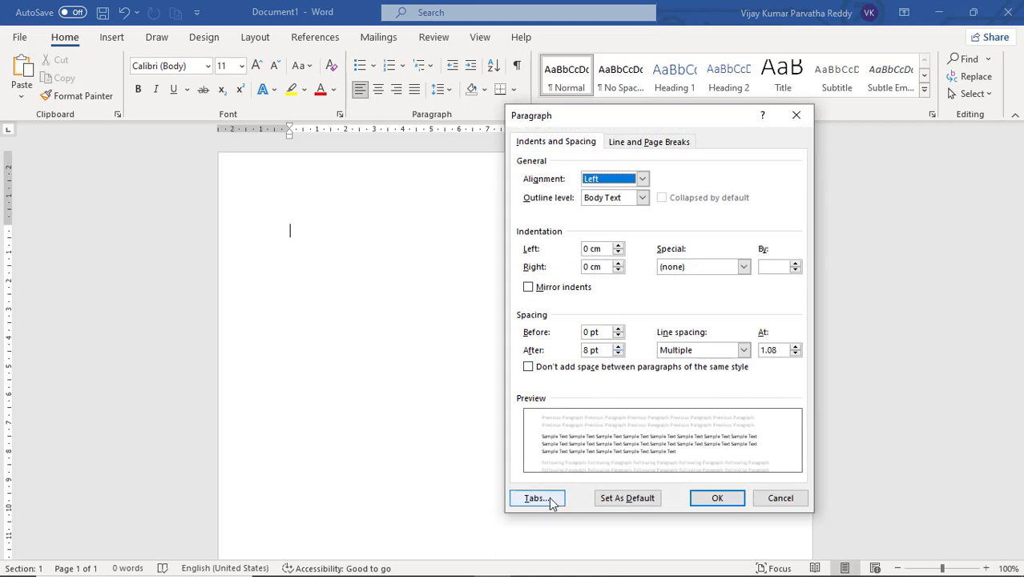
left_click_drag(667, 119, 570, 85)
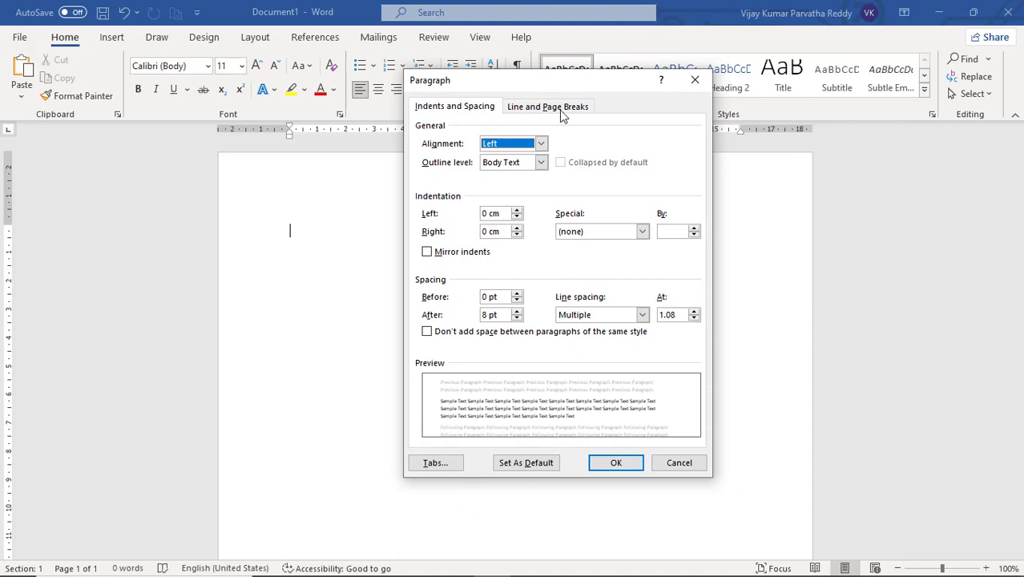
left_click(440, 468)
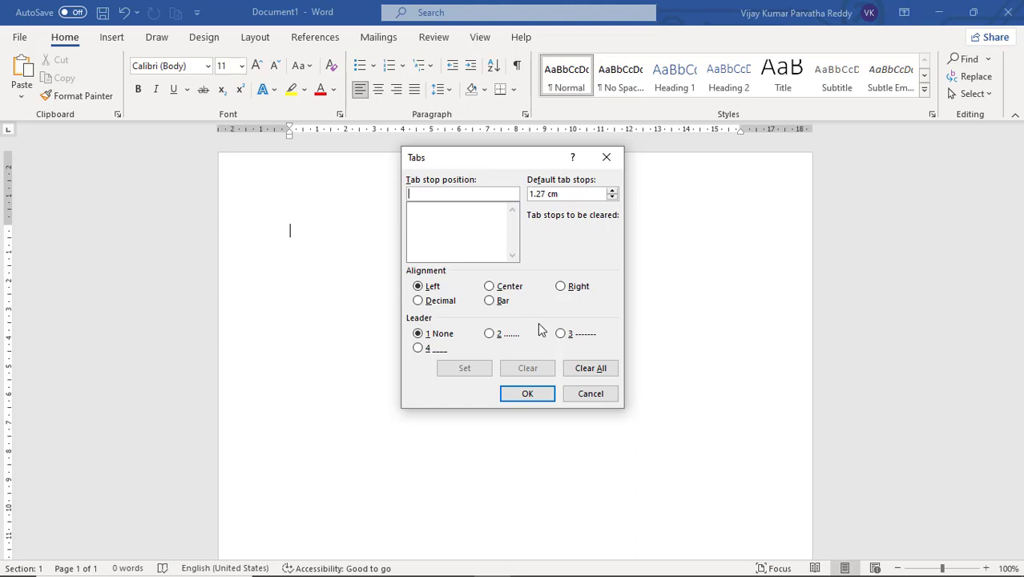
left_click(589, 396)
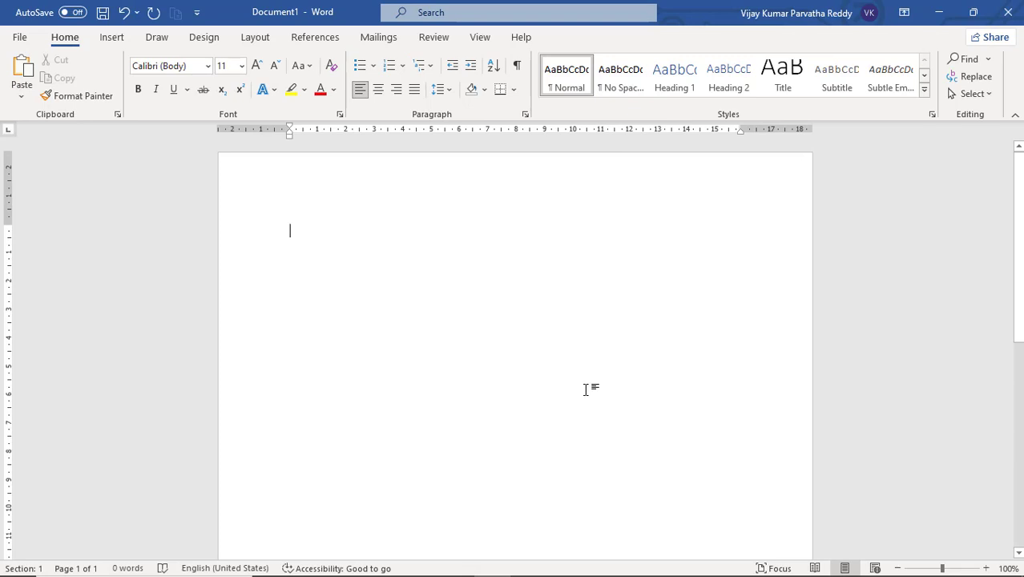
Insert a run of tabs across the first line using the default tab stops, and return to the line's start
key("Tab")
key("Tab")
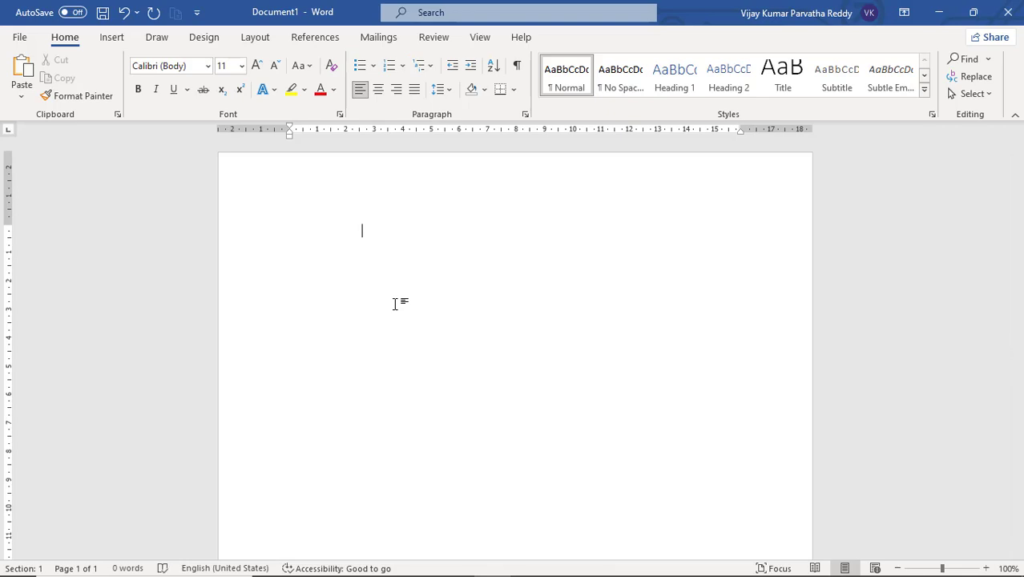
key("Tab")
key("Tab")
key("Tab")
key("Tab")
key("Tab")
key("Tab")
key("Tab")
key("Tab")
key("Home")
Add a left tab stop at 8 cm to the first line and put the insertion point at the line's start
left_click(516, 133)
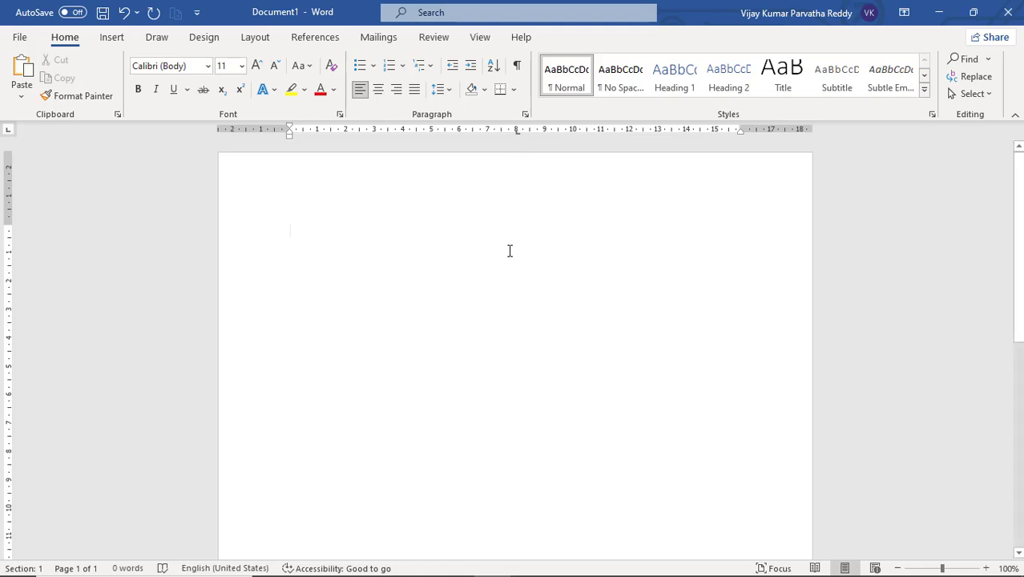
key("ctrl+e")
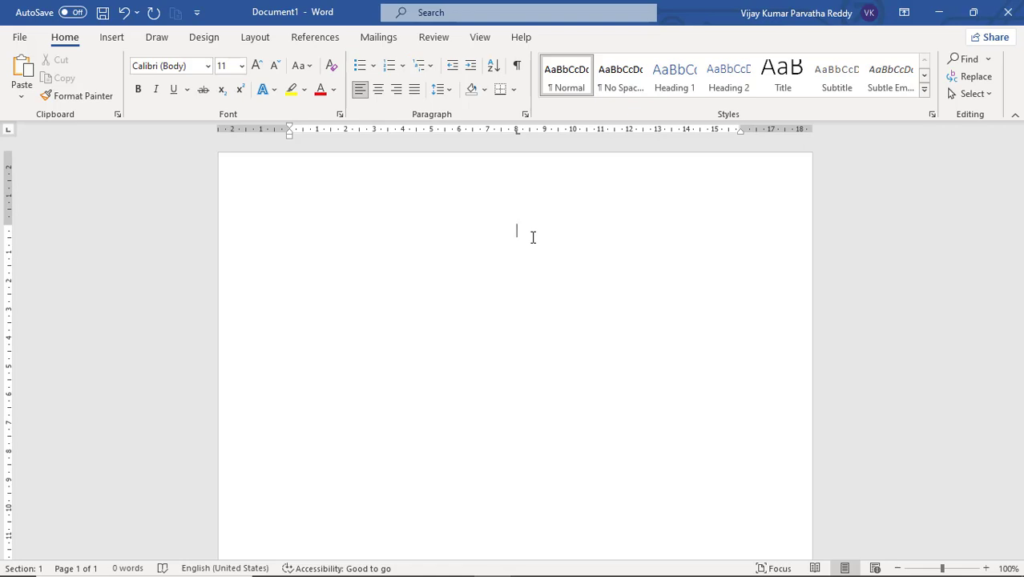
left_click(303, 232)
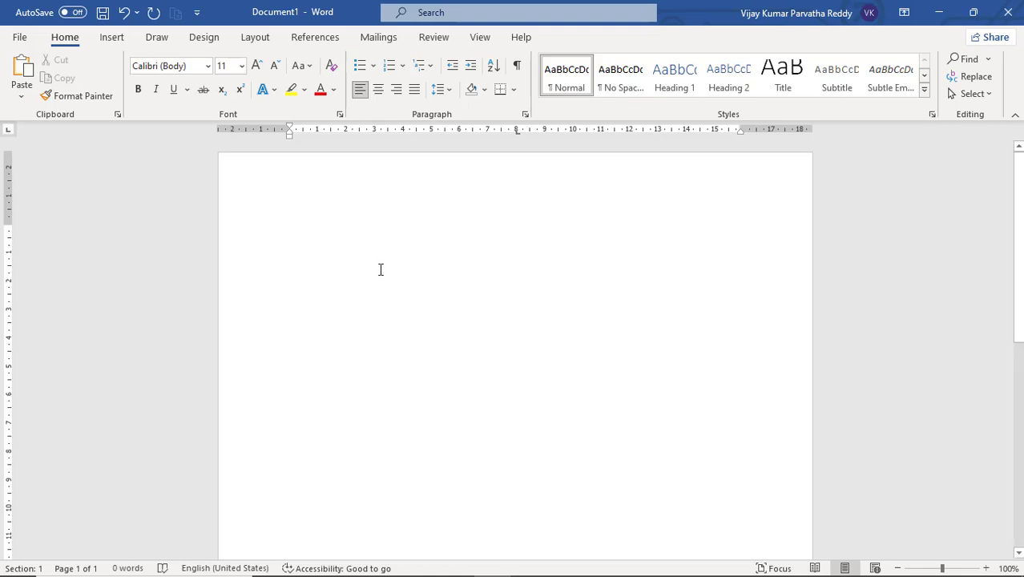
Enter "Name" with a colon at the 8 cm stop and the person's name at a left tab stop added at 10 cm
type("Name\t")
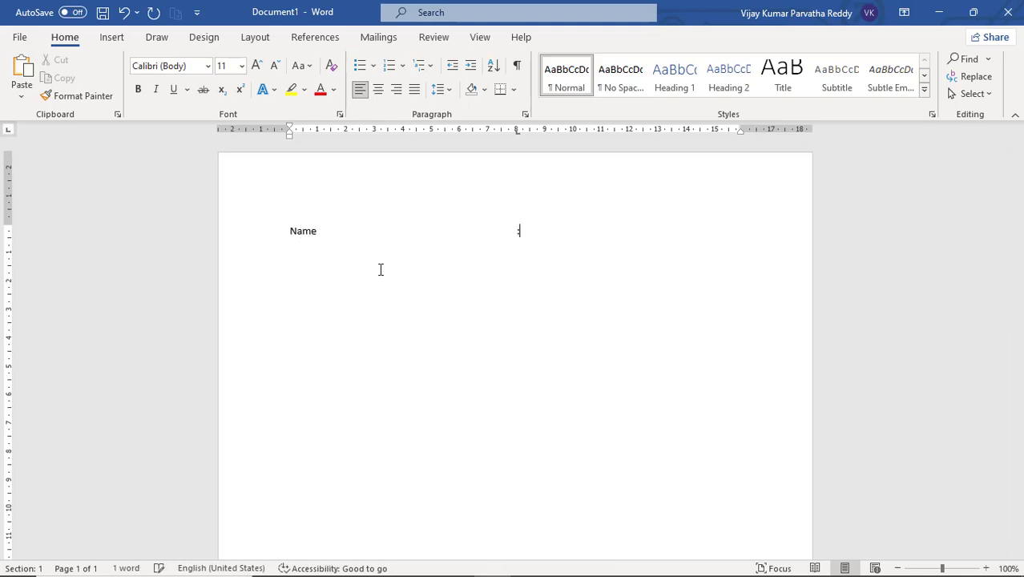
type(":")
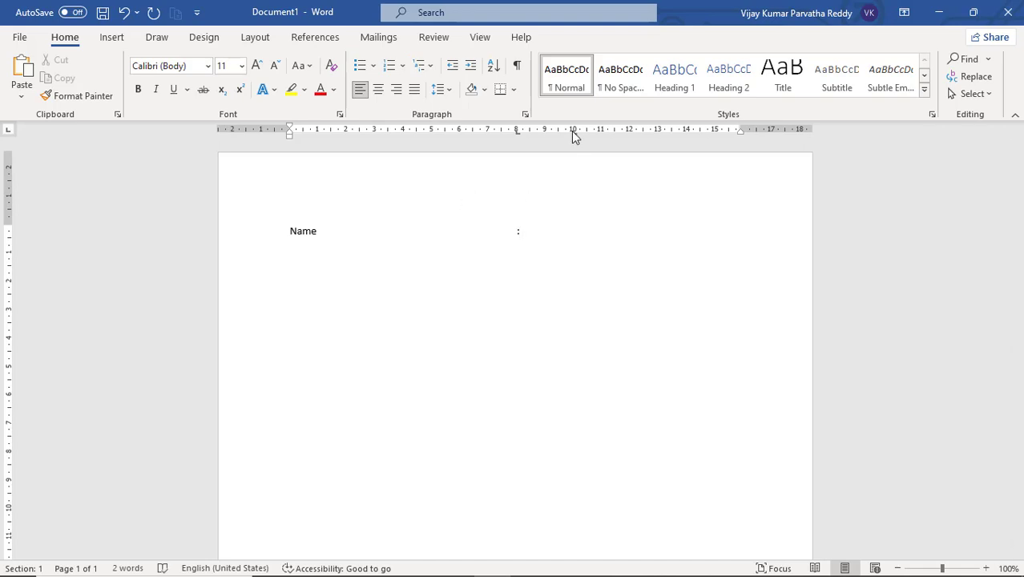
key("Tab")
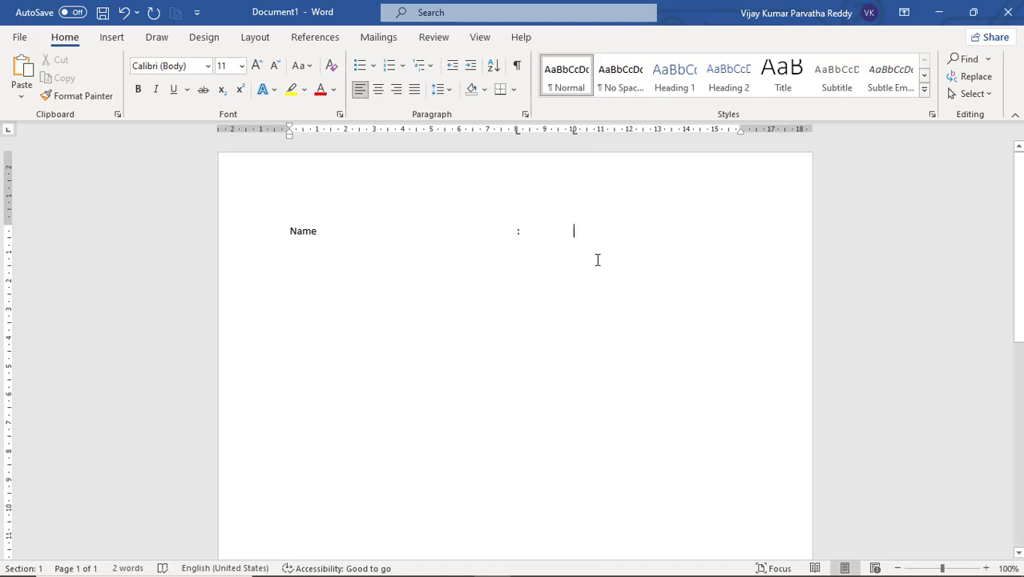
type("K")
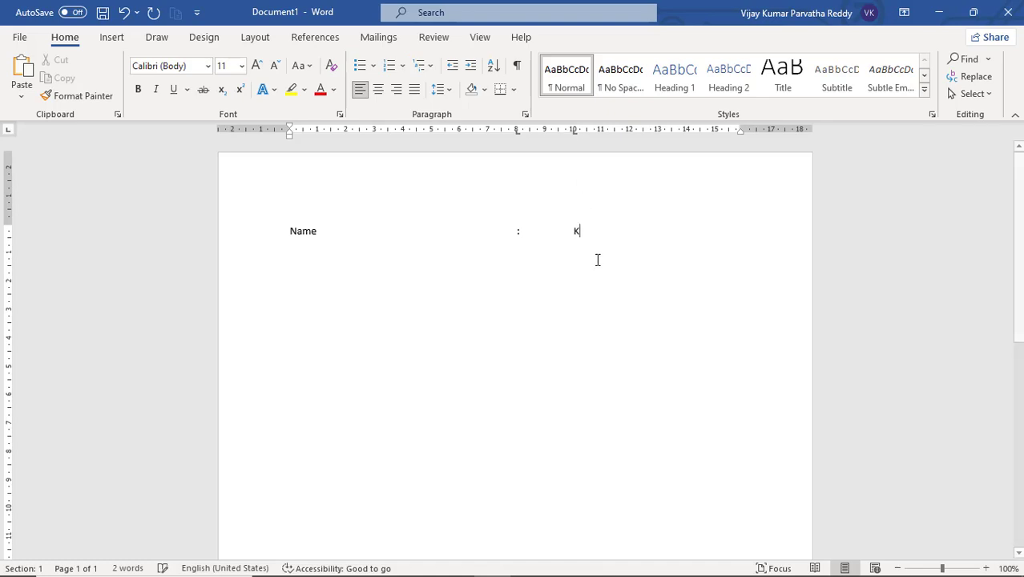
type("ri")
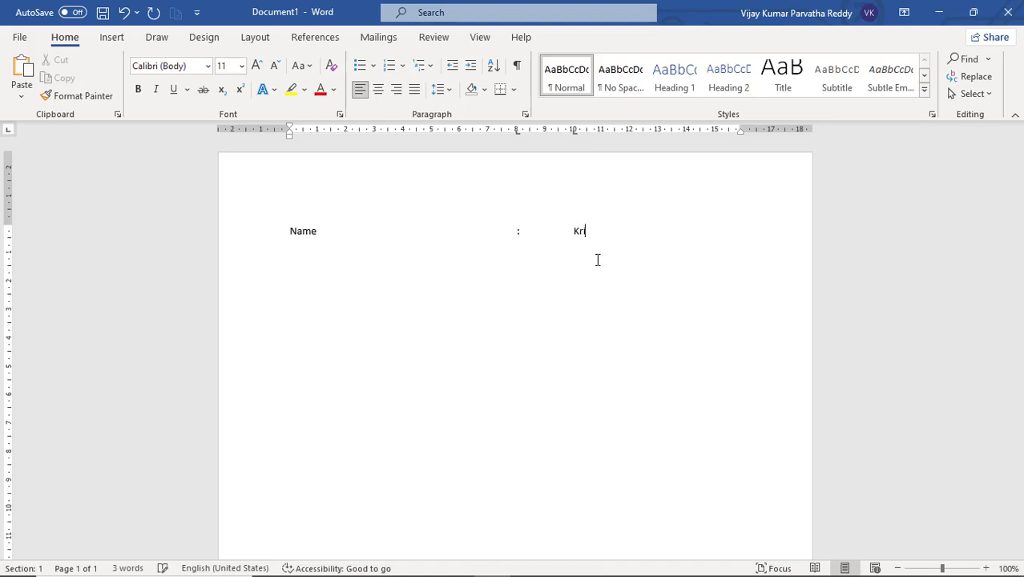
type("shna")
key("Return")
Add a "Father name" line with a colon at the 8 cm stop and the father's name at the 10 cm stop
type("fa")
key("BackSpace")
key("BackSpace")
type("Father name")
key("Tab")
type(":")
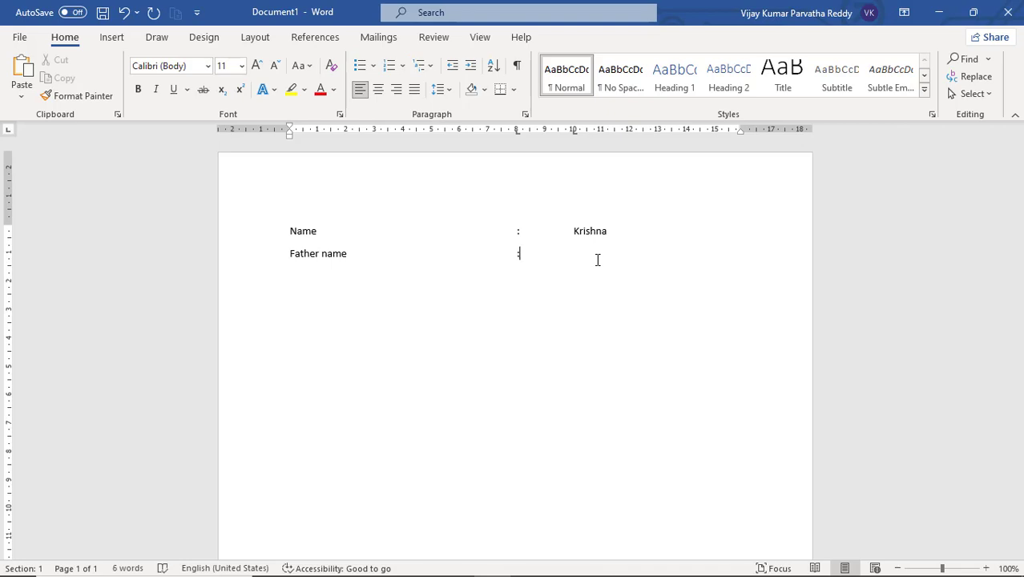
key("Tab")
type("Raju")
key("Return")
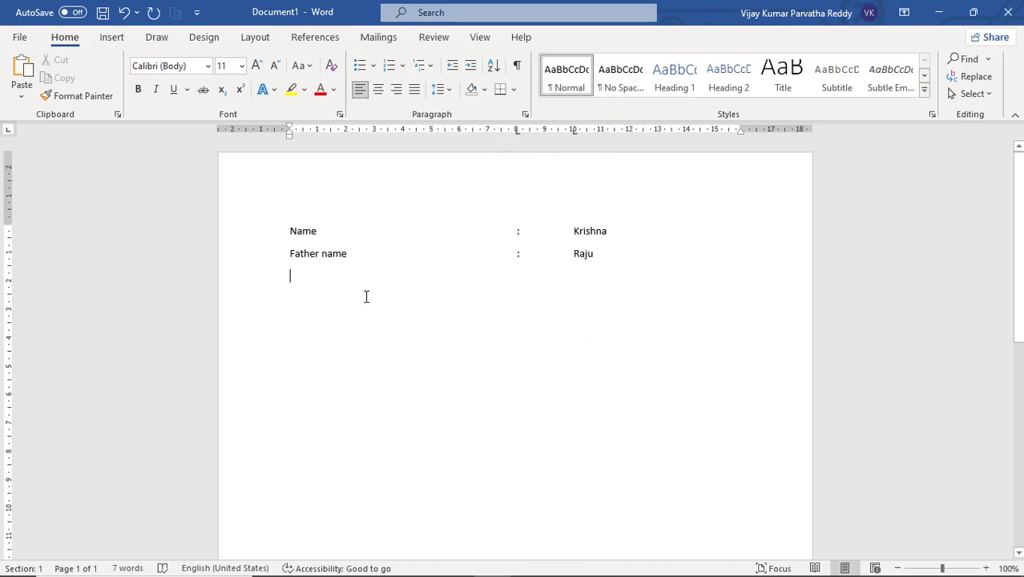
key("Return")
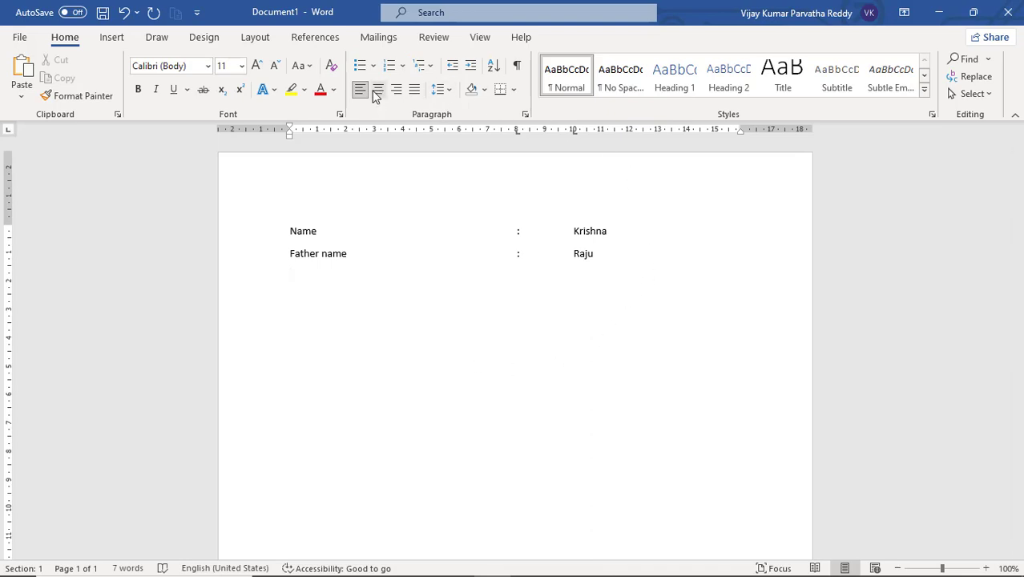
Clear the 8 cm and all remaining tab stops from the line below the "Father name" entry
left_click(526, 115)
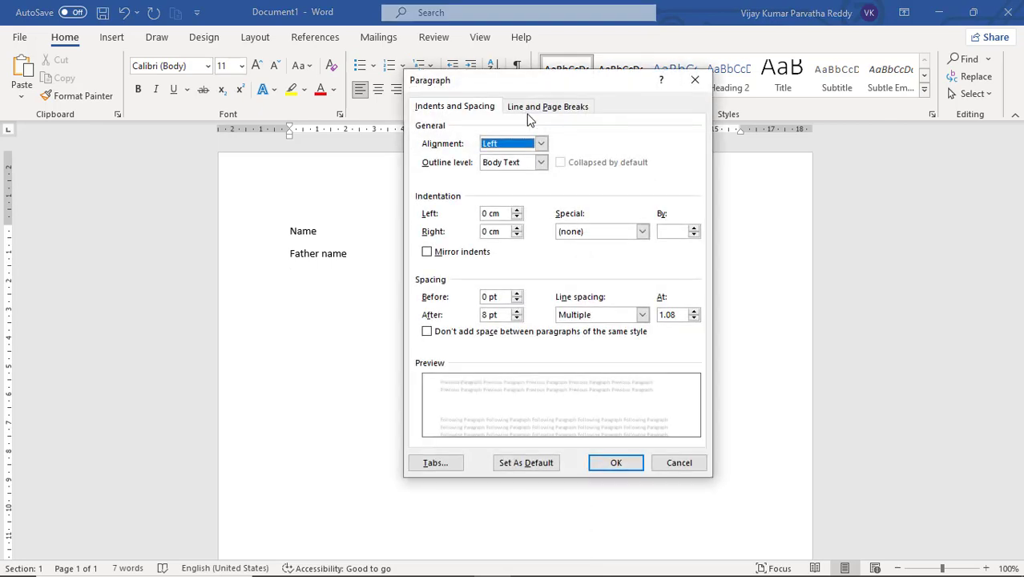
left_click_drag(529, 86, 694, 97)
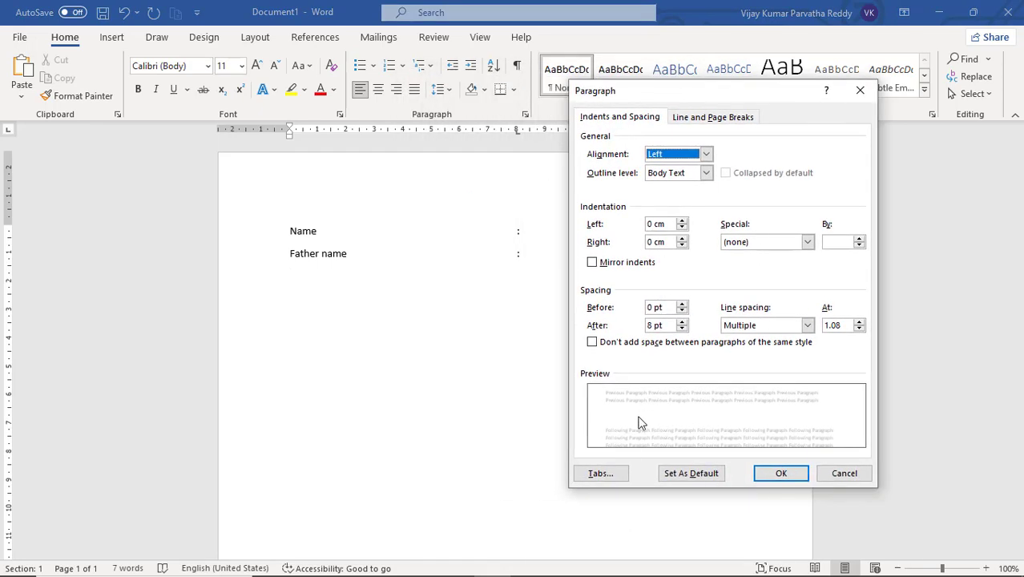
left_click(601, 473)
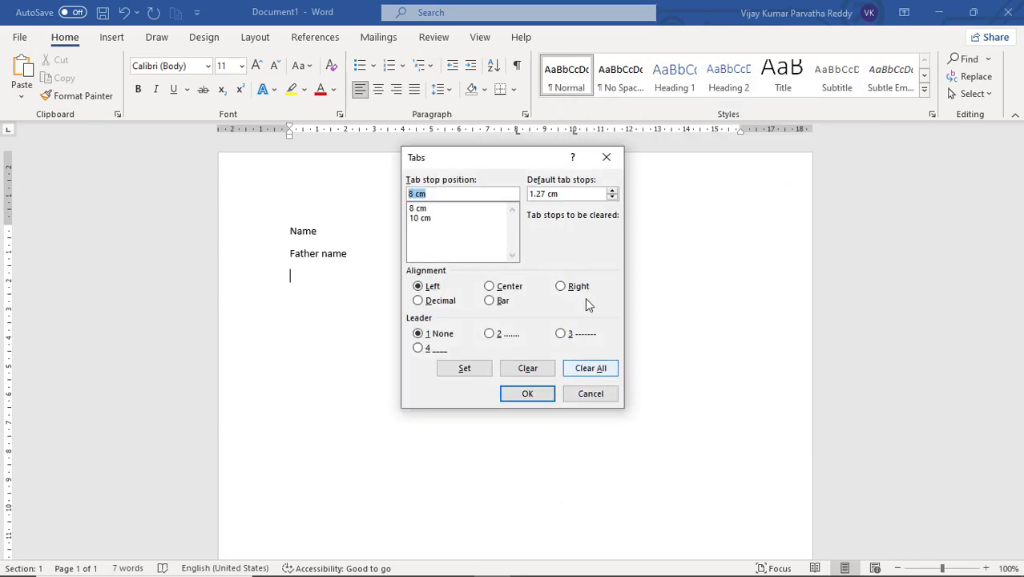
left_click_drag(527, 162, 752, 204)
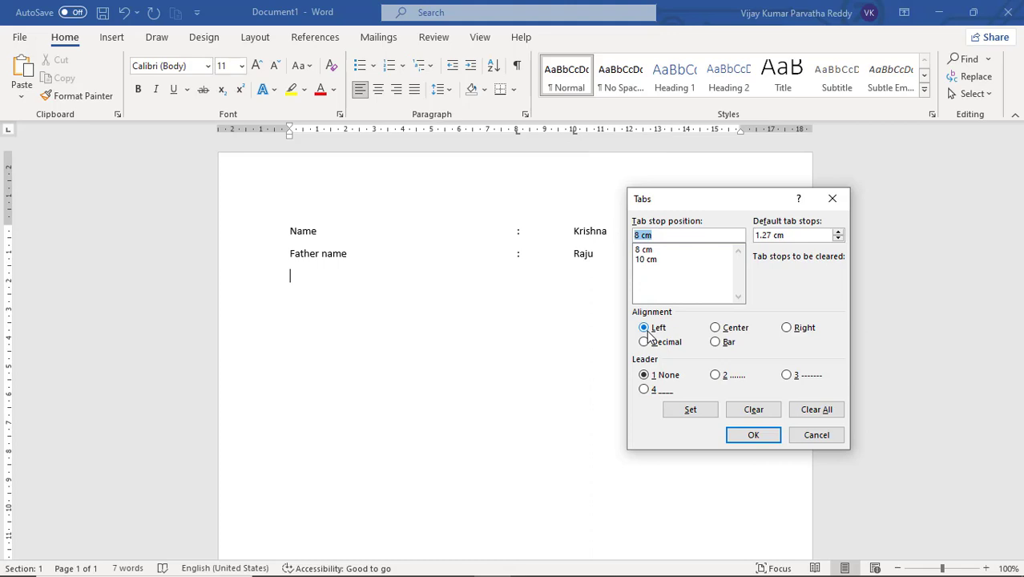
left_click(653, 260)
left_click(653, 251)
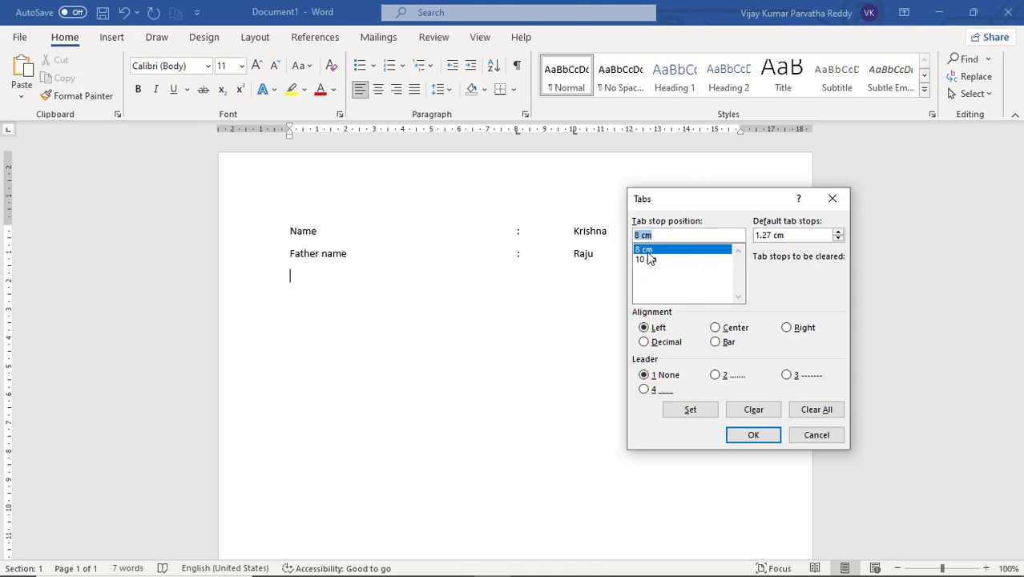
left_click(745, 412)
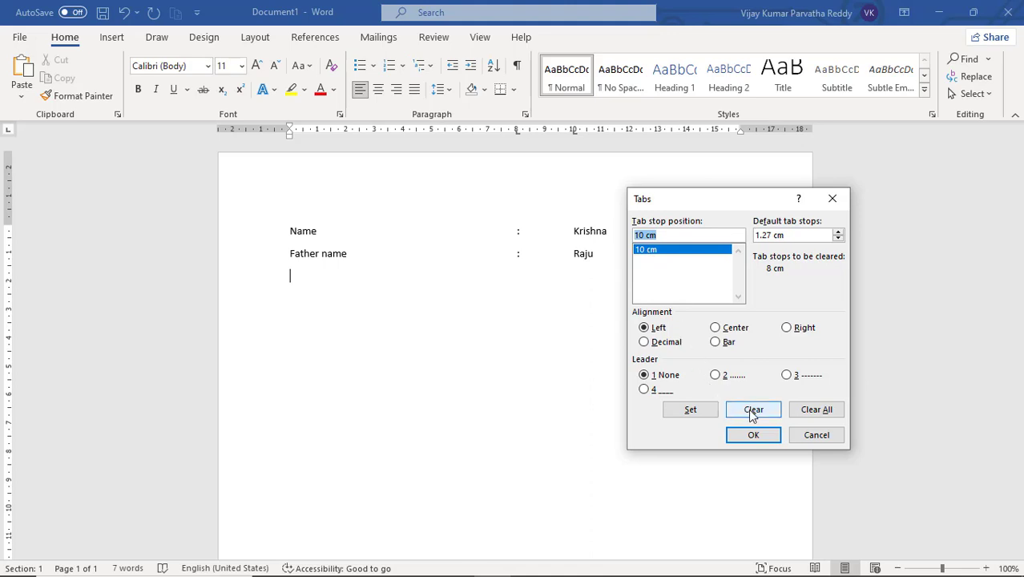
left_click(808, 413)
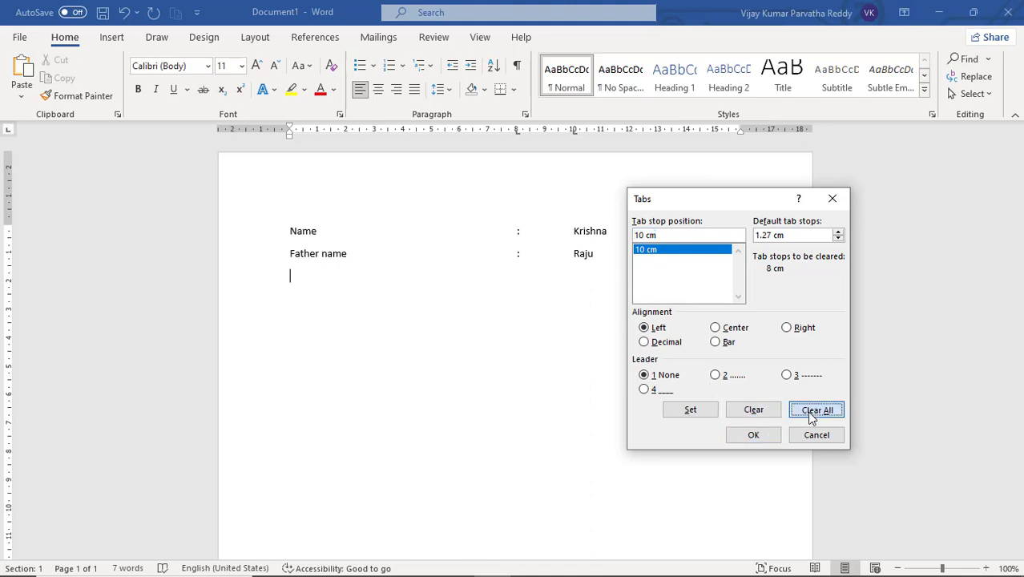
left_click(754, 436)
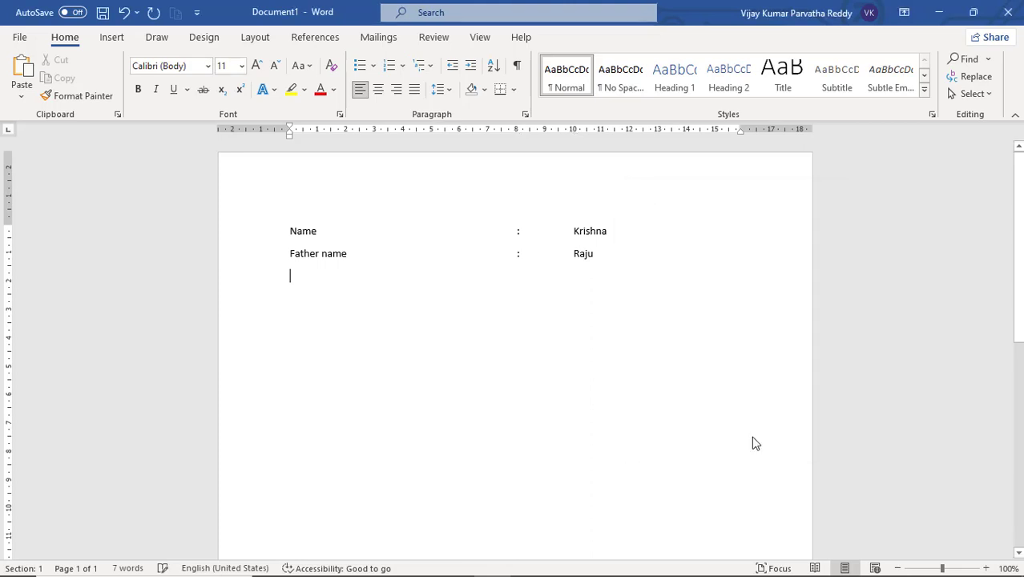
left_click(518, 254)
key("ctrl+a")
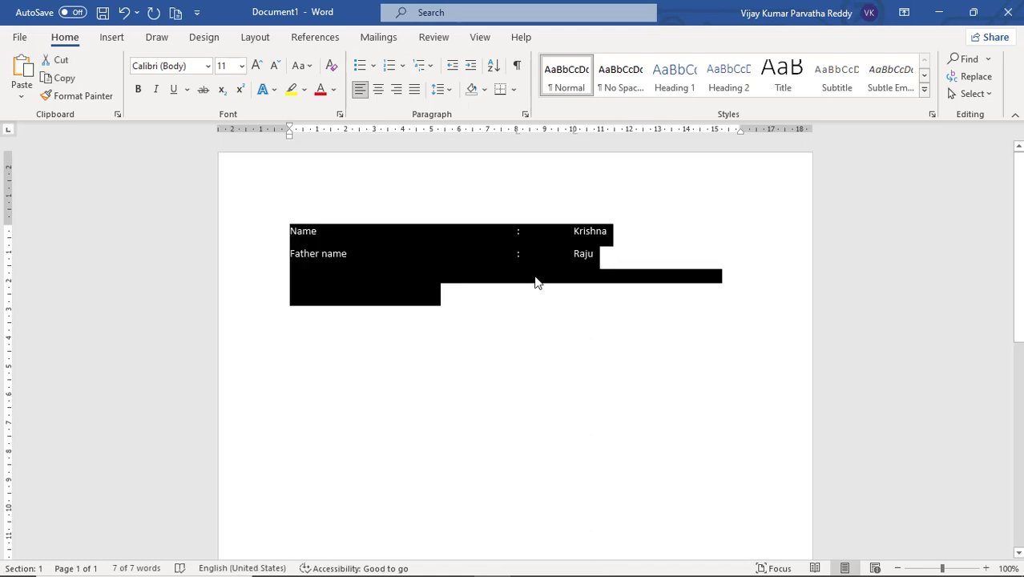
left_click(525, 114)
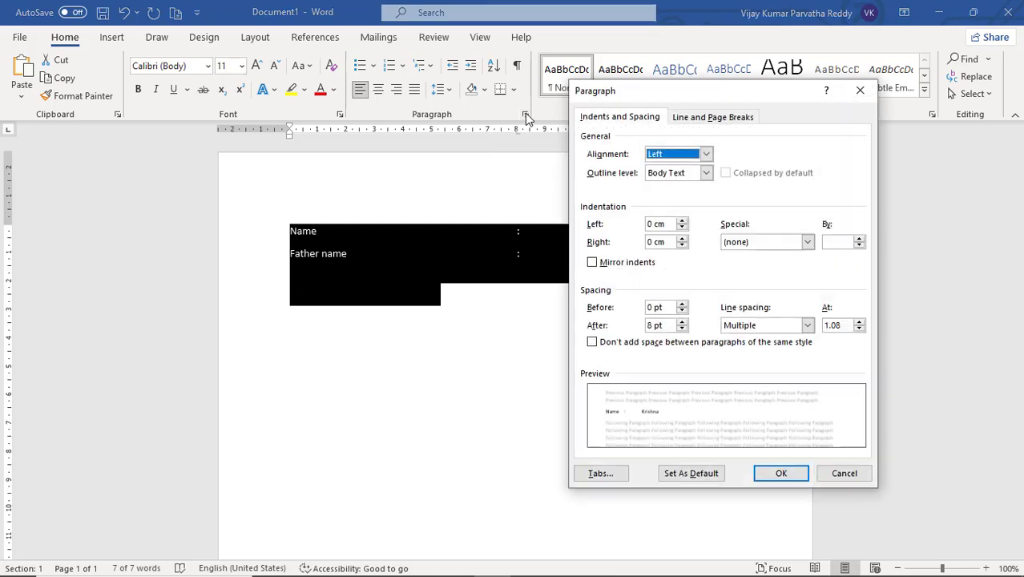
left_click(614, 473)
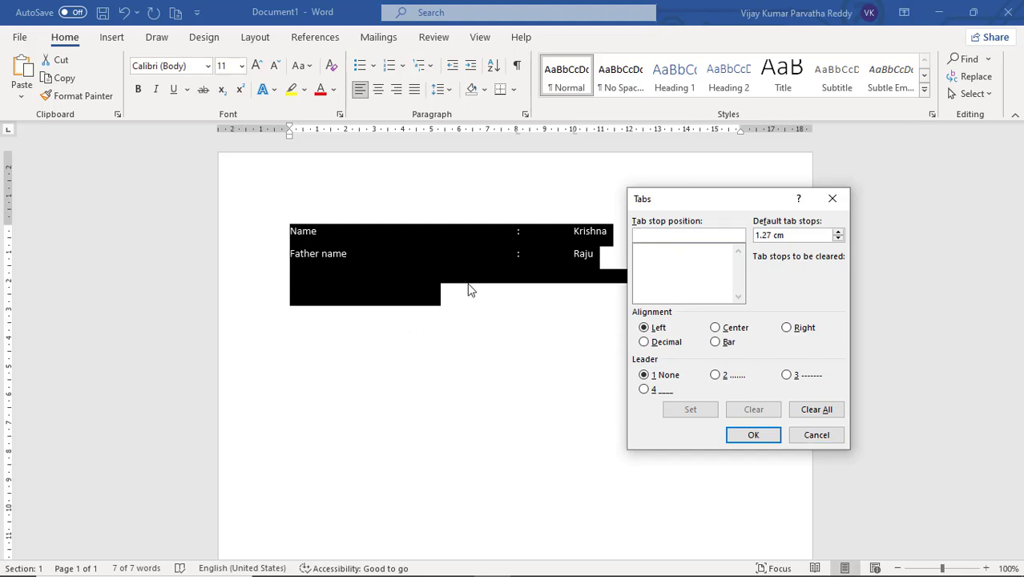
left_click(797, 435)
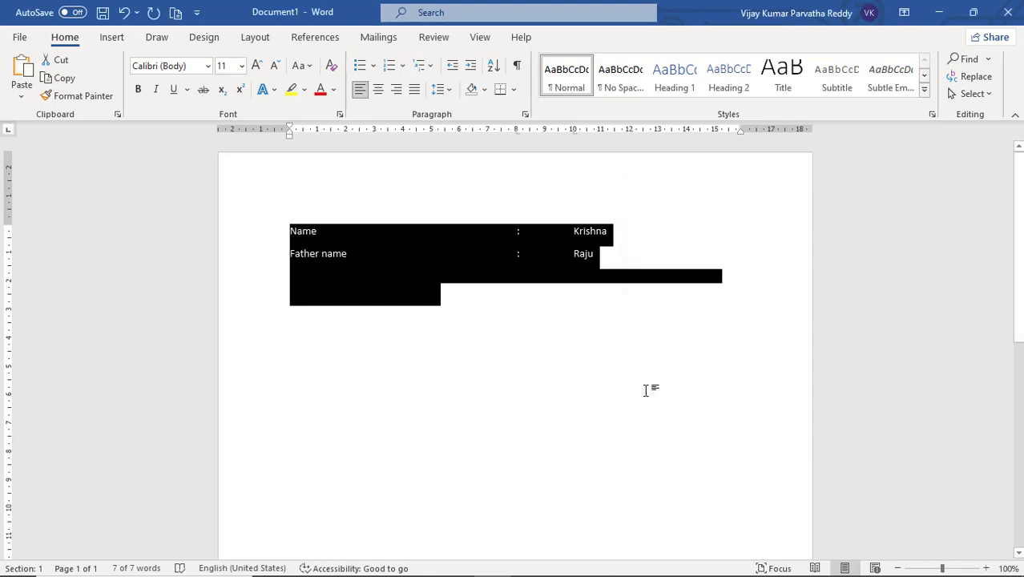
Clear all custom tab stops from the "Father name" line
left_click(527, 257)
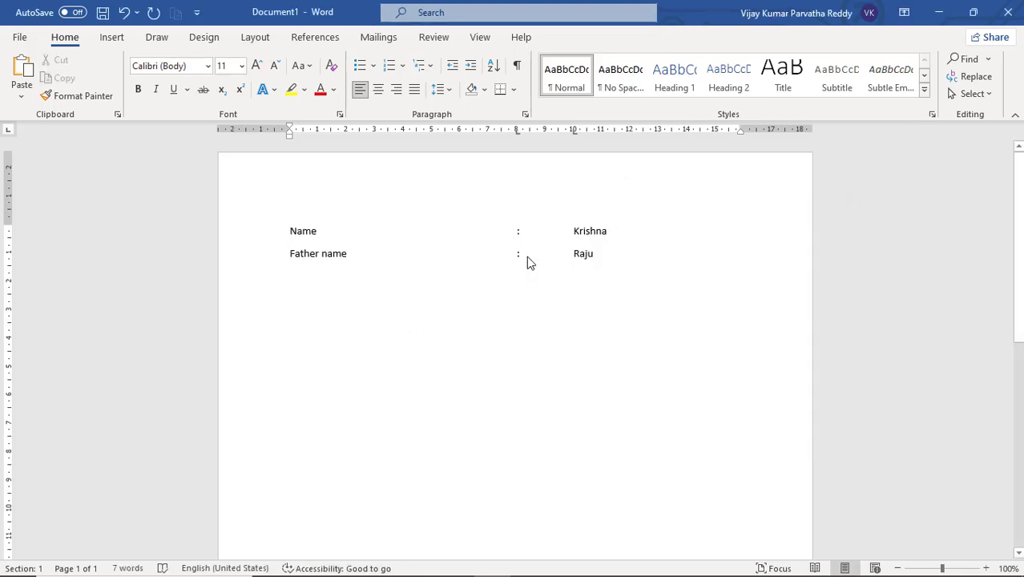
left_click(526, 115)
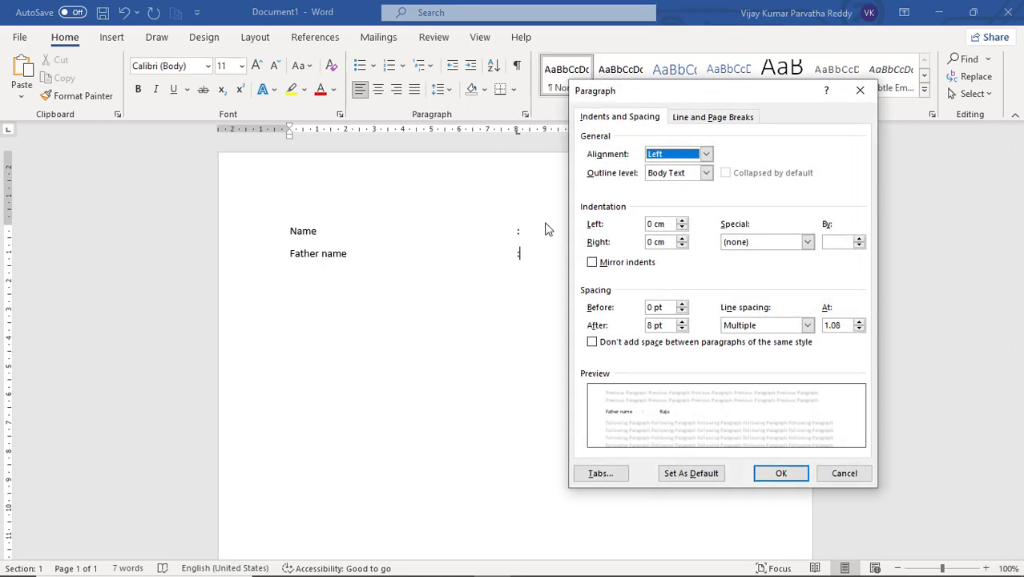
left_click(601, 473)
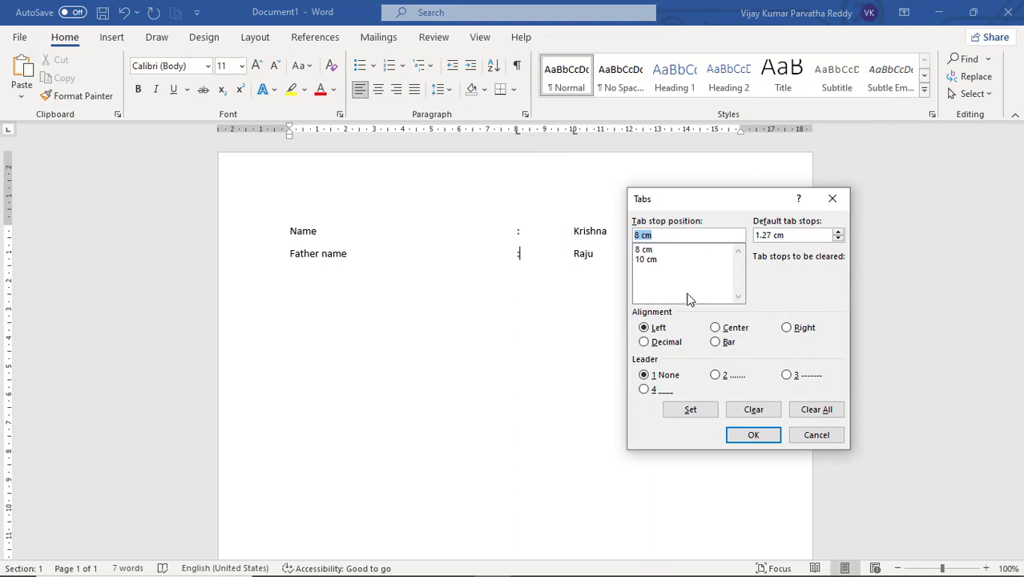
left_click(813, 411)
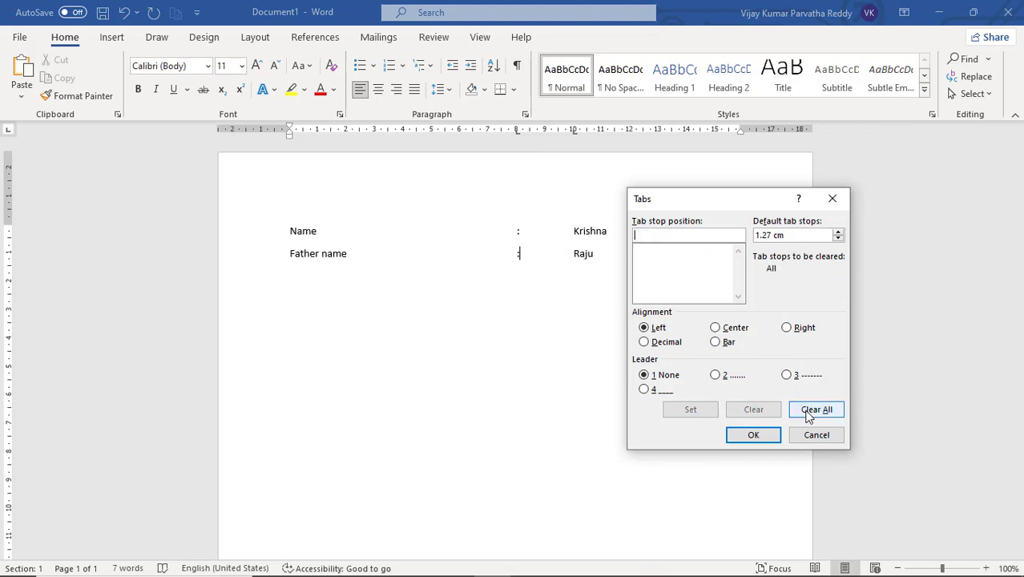
left_click(751, 435)
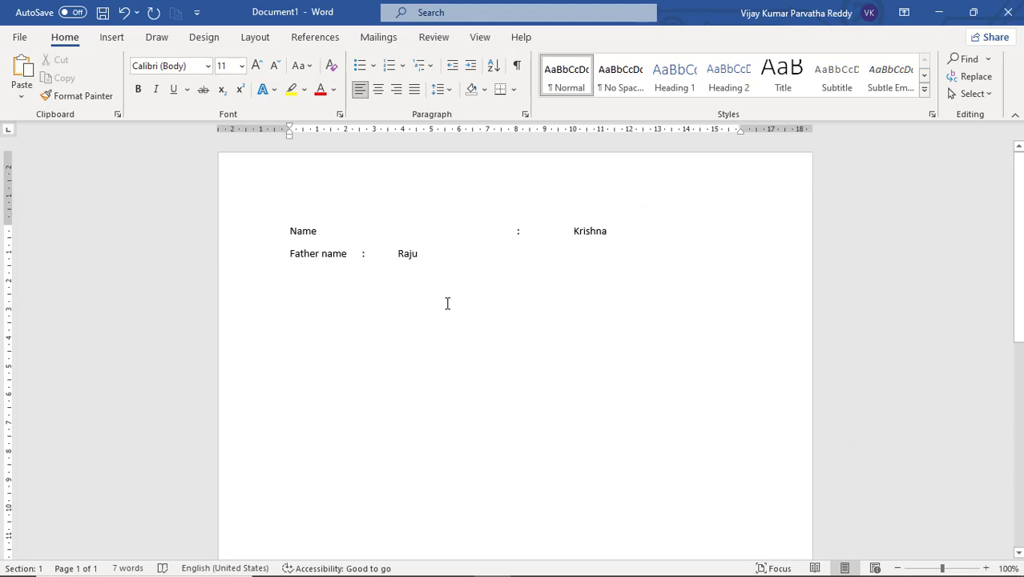
Clear all custom tab stops from the "Name" line
left_click(368, 265)
left_click(508, 238)
left_click(526, 115)
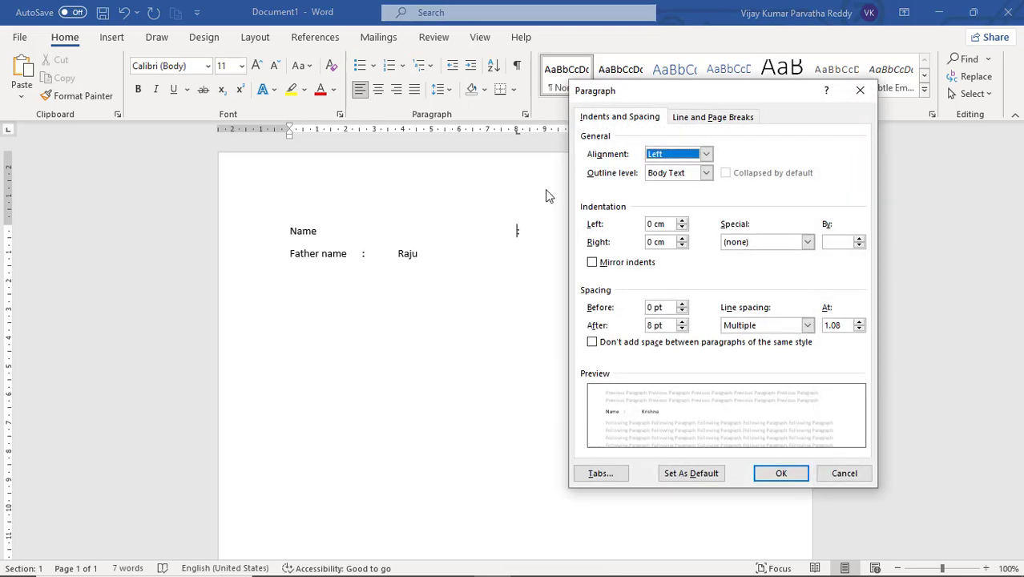
left_click(601, 473)
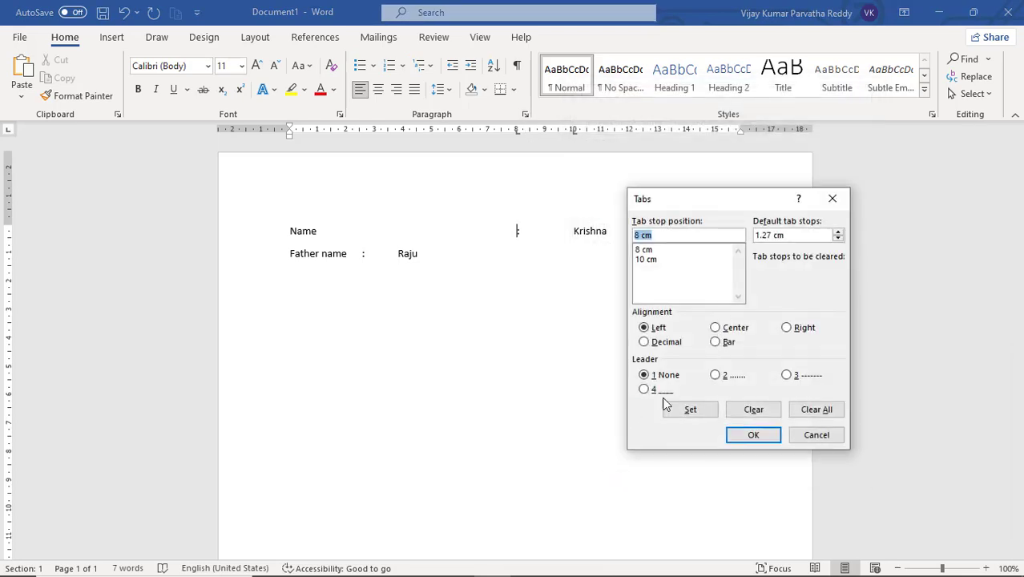
left_click(817, 410)
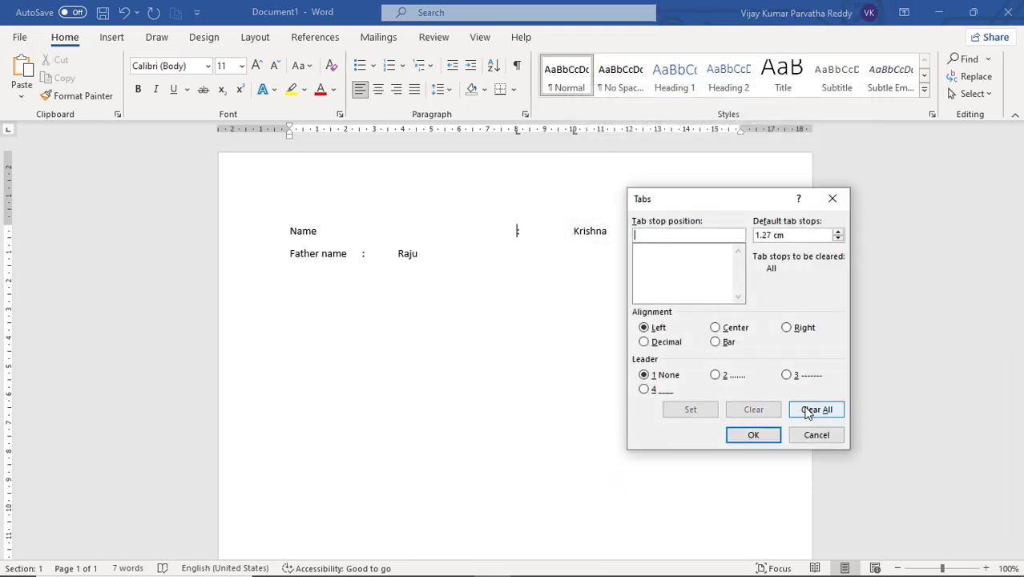
left_click(754, 435)
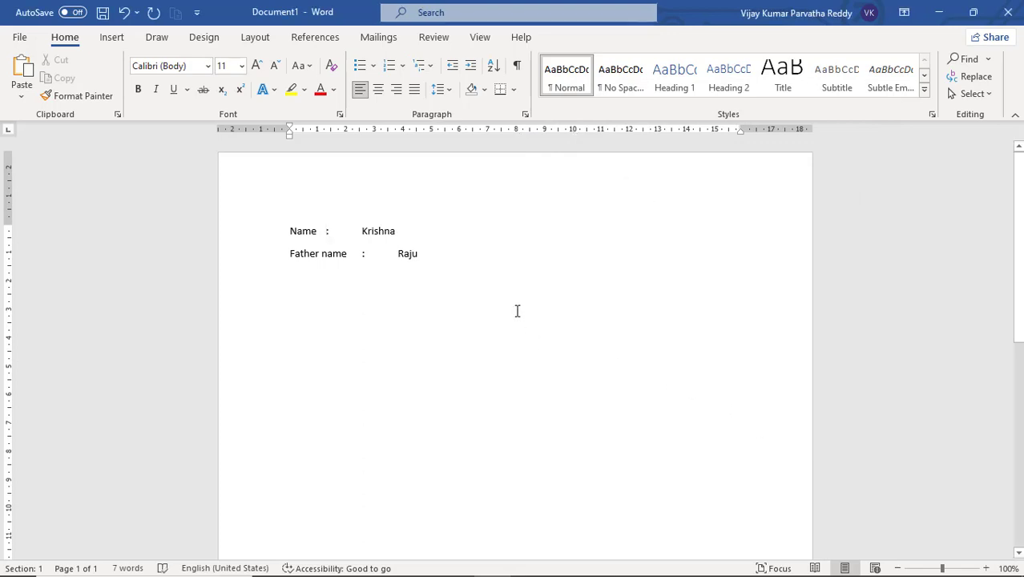
Try aligning the "Name" and "Father name" lines with a left tab stop at 8 cm, and remove the stops again
left_click(516, 133)
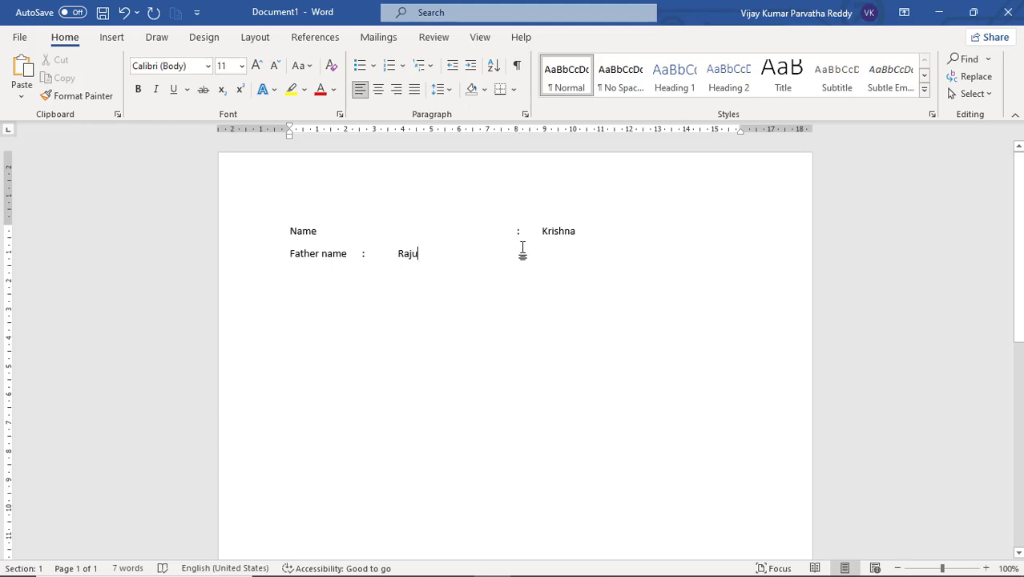
left_click(517, 132)
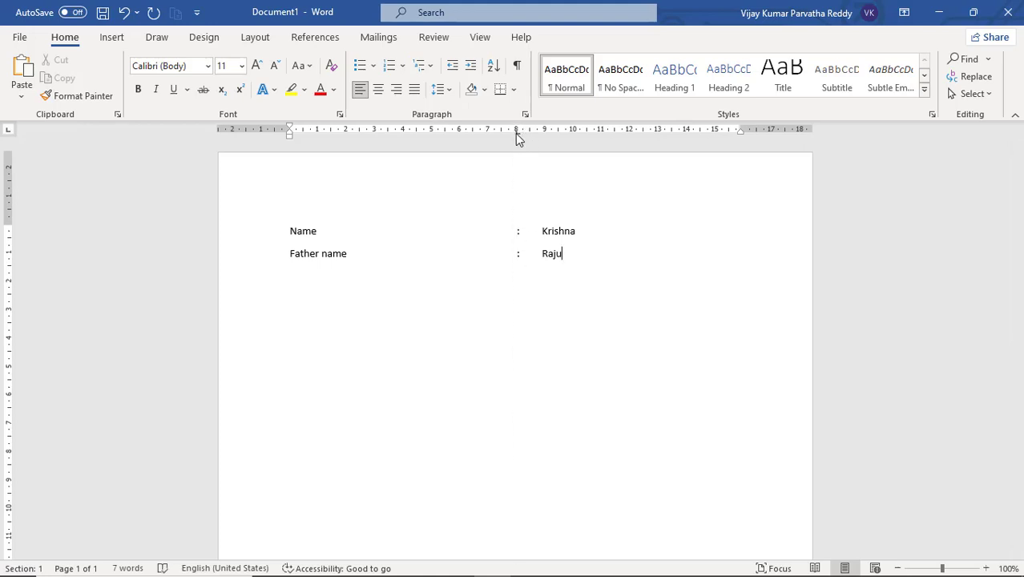
left_click_drag(517, 135, 504, 189)
left_click(516, 230)
key("BackSpace")
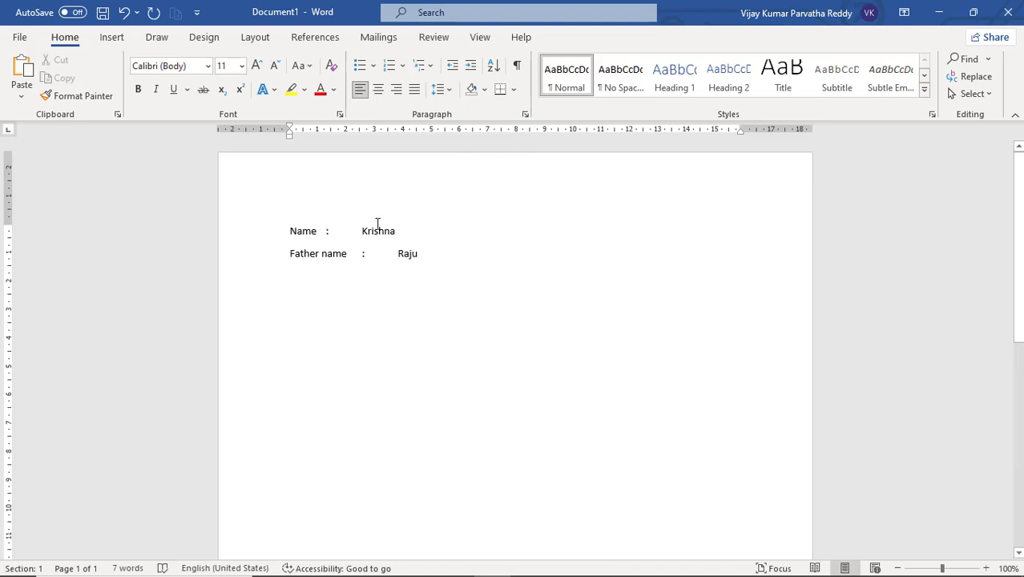
Delete the "Name" and "Father name" lines and set a left tab stop at 8 cm with dotted leader 2
left_click_drag(287, 230, 466, 260)
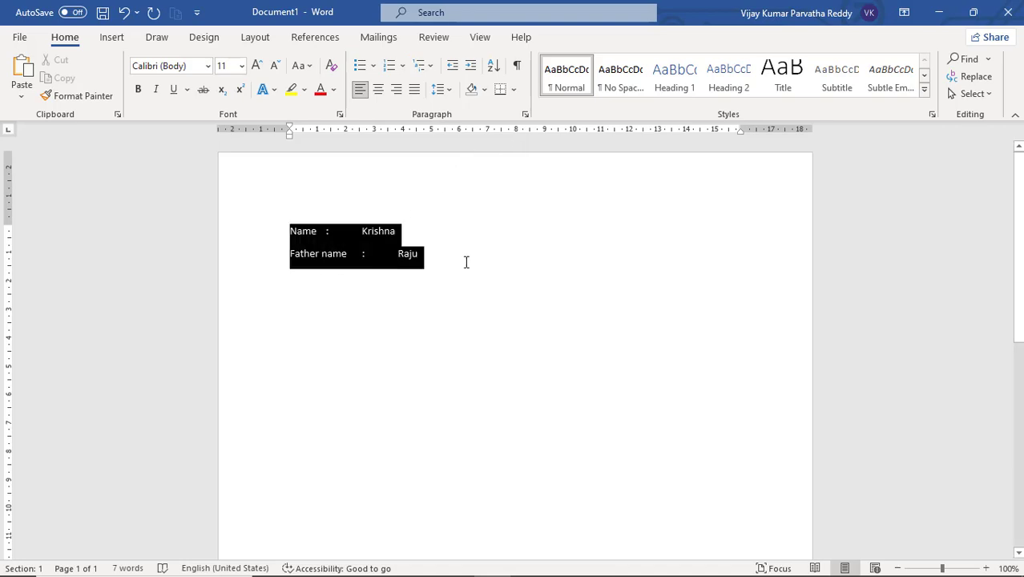
key("Delete")
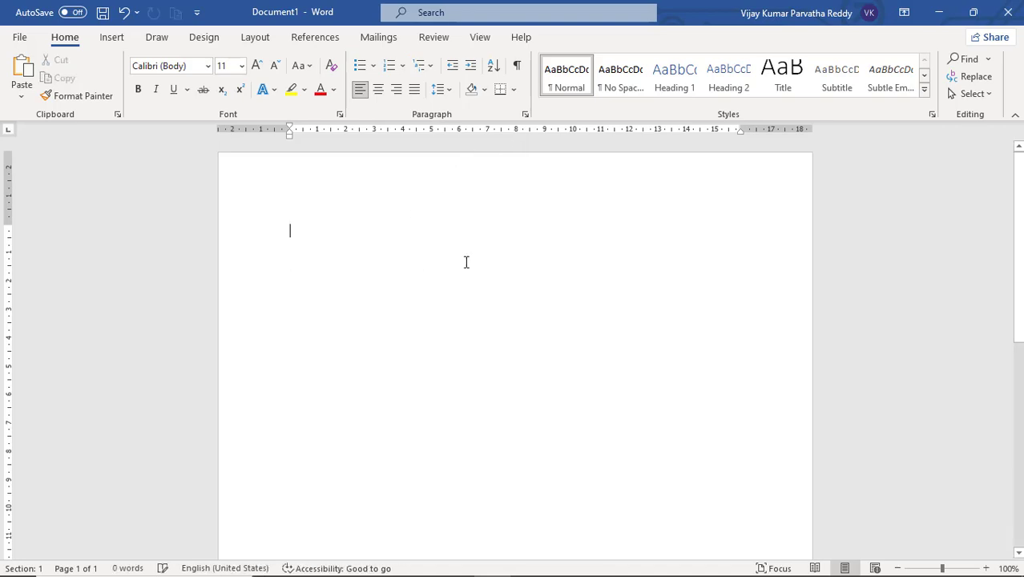
left_click(525, 116)
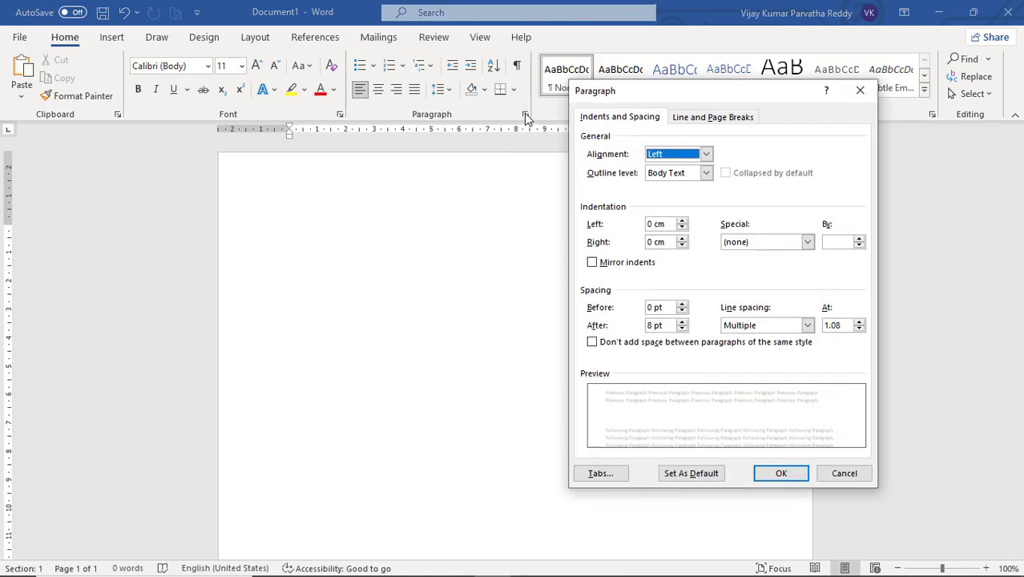
left_click(598, 473)
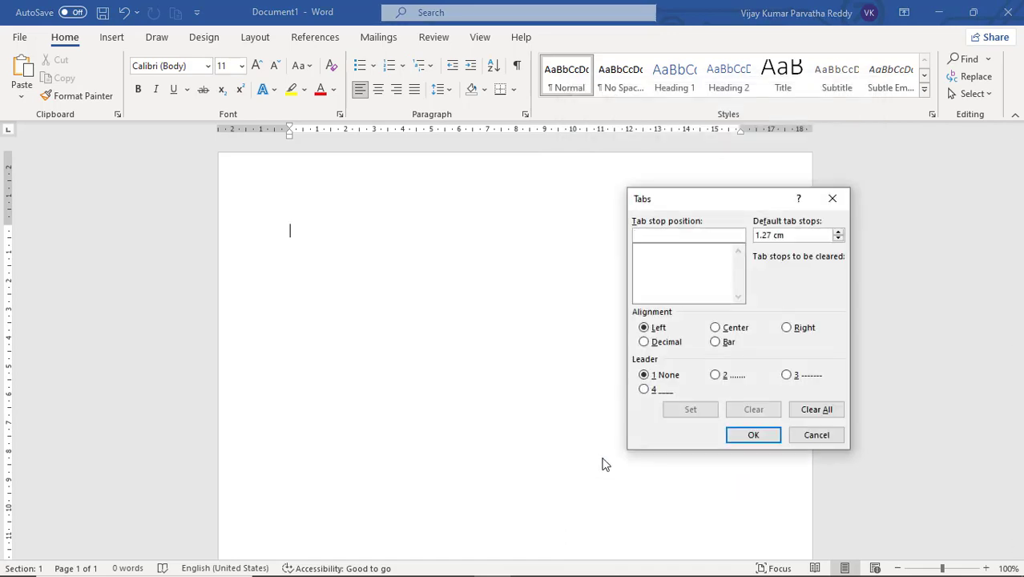
left_click(717, 330)
left_click(646, 330)
left_click(715, 376)
left_click(678, 236)
type("8")
left_click(717, 378)
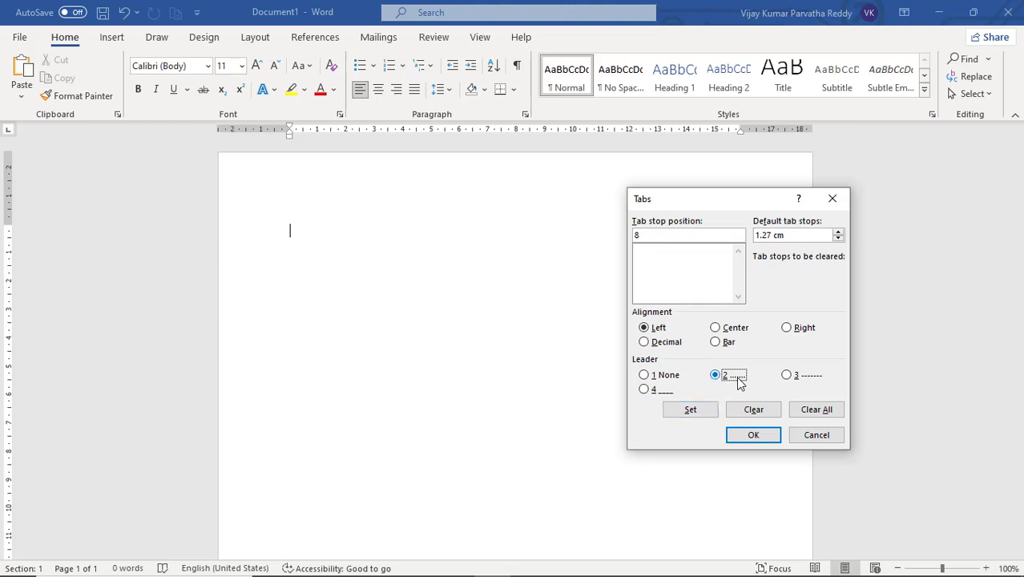
left_click(706, 412)
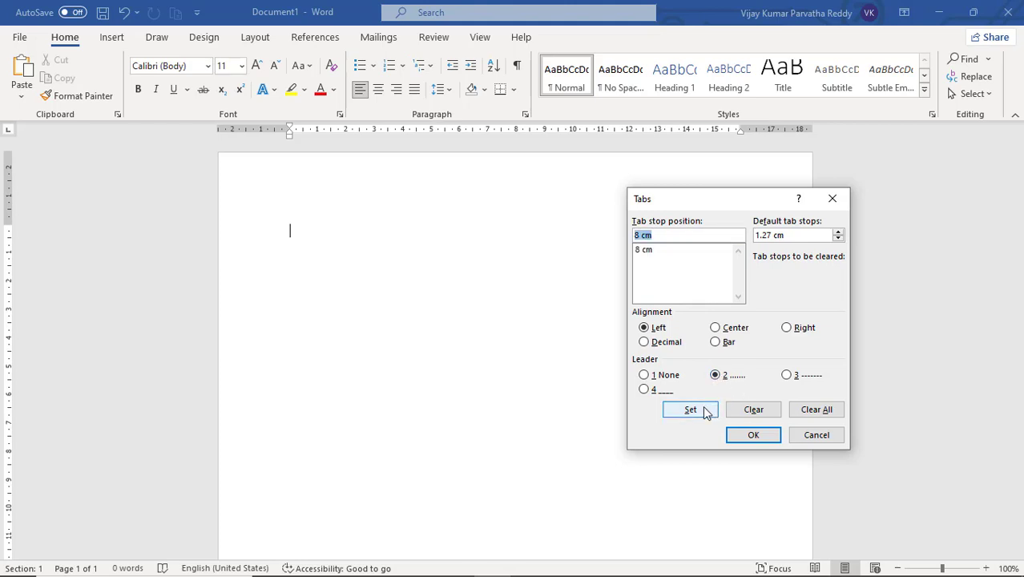
left_click(749, 437)
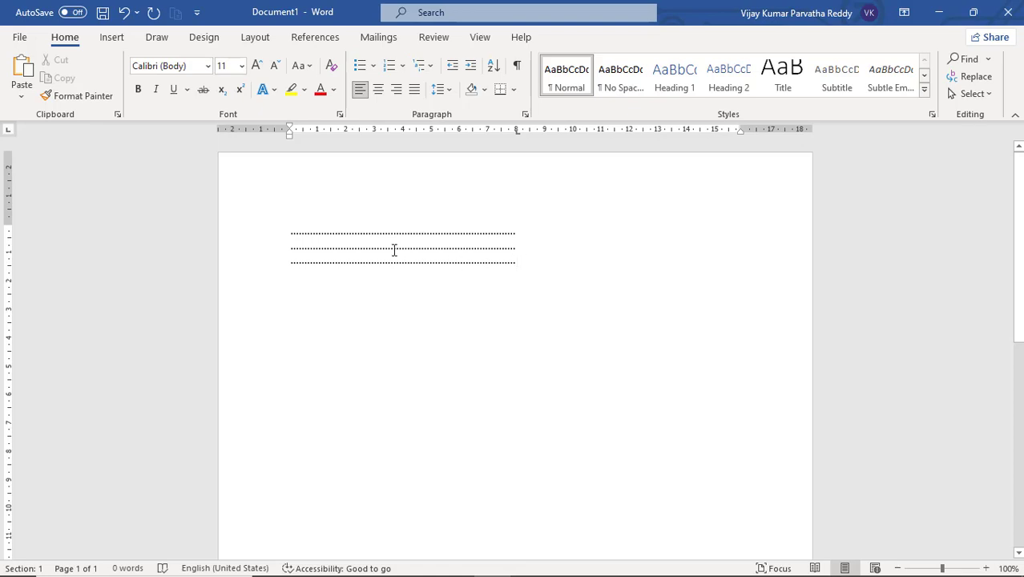
Add a "Name" entry below the dotted lines, with the person's name at the 8 cm stop after the dotted leader
double_click(532, 284)
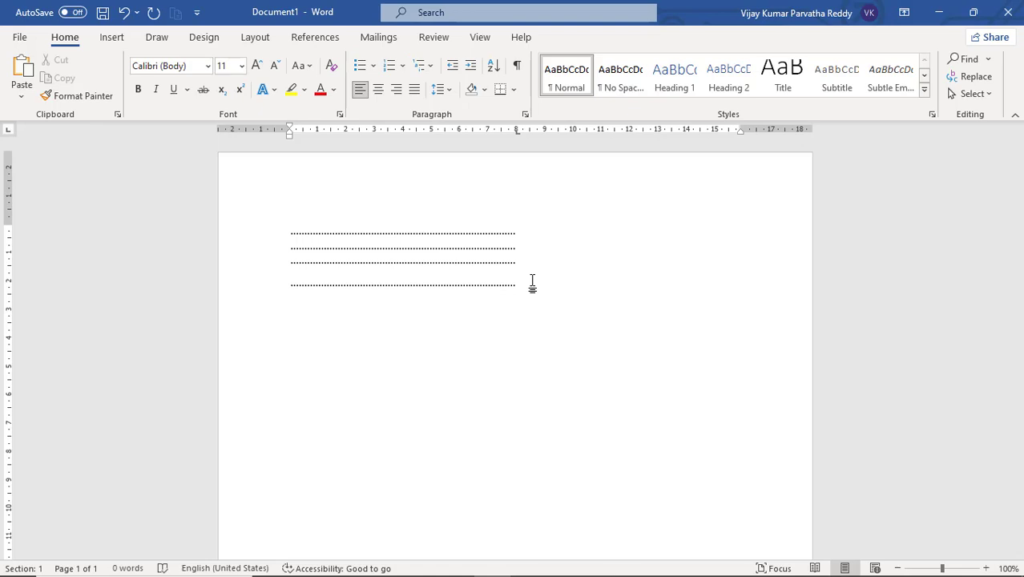
type("nani")
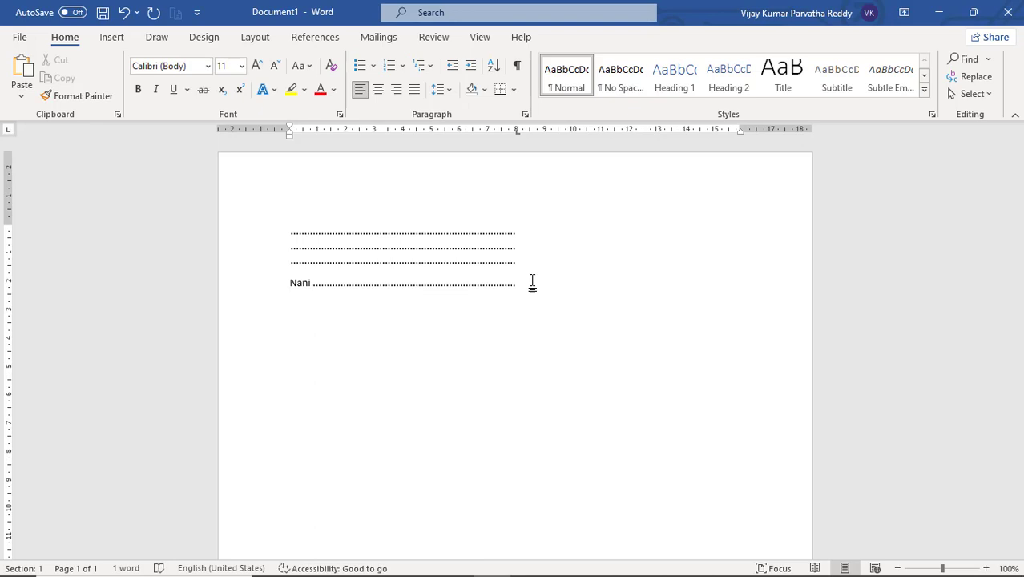
key("Home")
key("Delete")
key("Delete")
key("Delete")
key("Delete")
key("Delete")
type("Name ")
type("kiran")
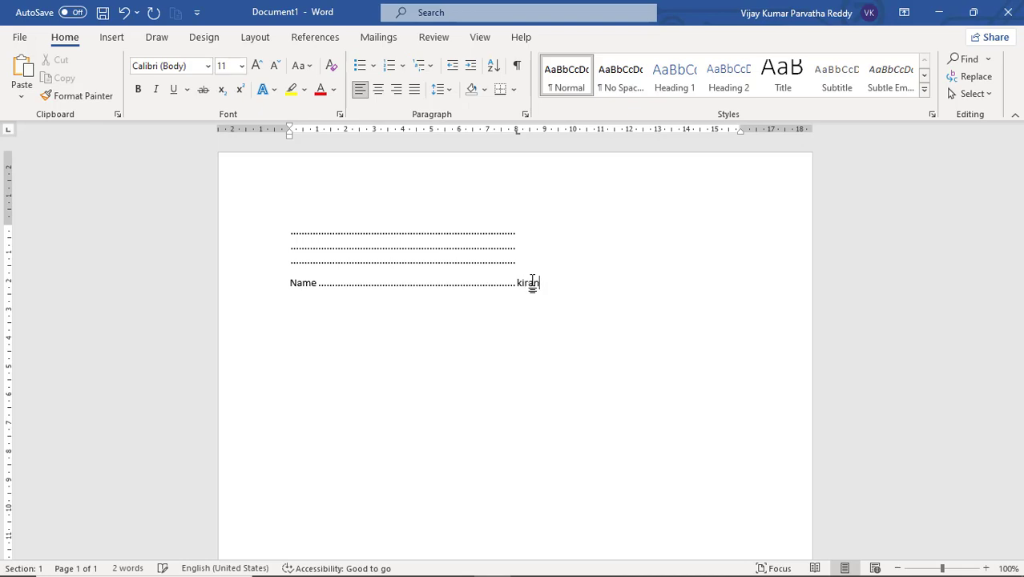
key("Return")
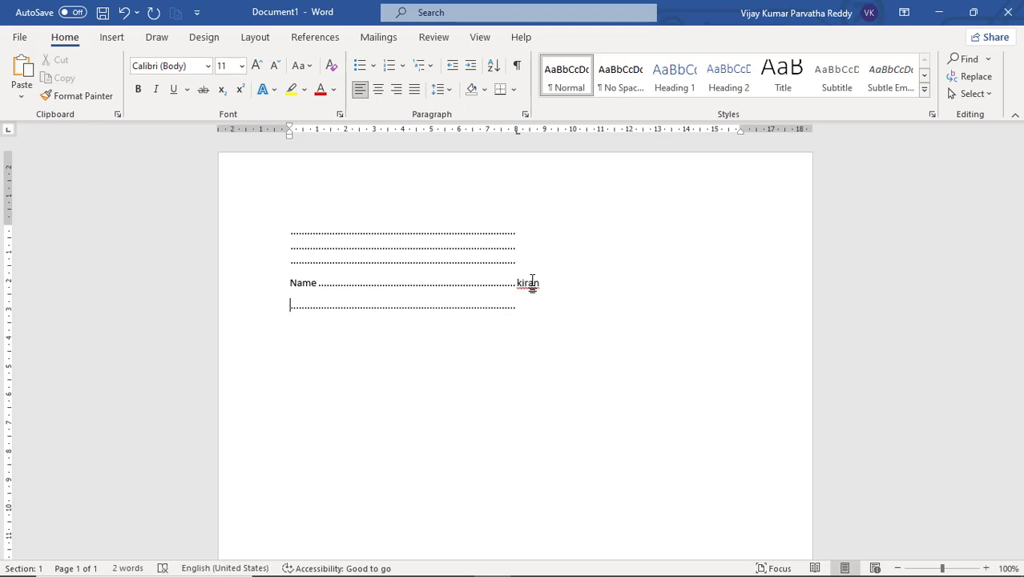
Add a "Job" entry with "clerk" at the 8 cm stop after the dotted leader
type("Job")
key("End")
type("clerk")
key("Return")
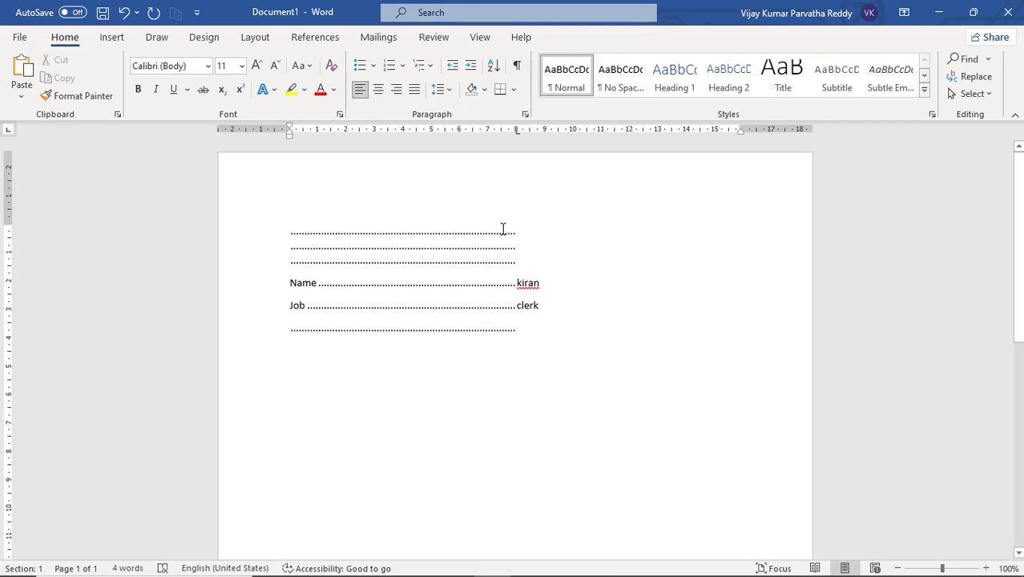
Change the leader of the 8 cm tab stop on the line below "Job" to solid underline style 4
left_click(525, 115)
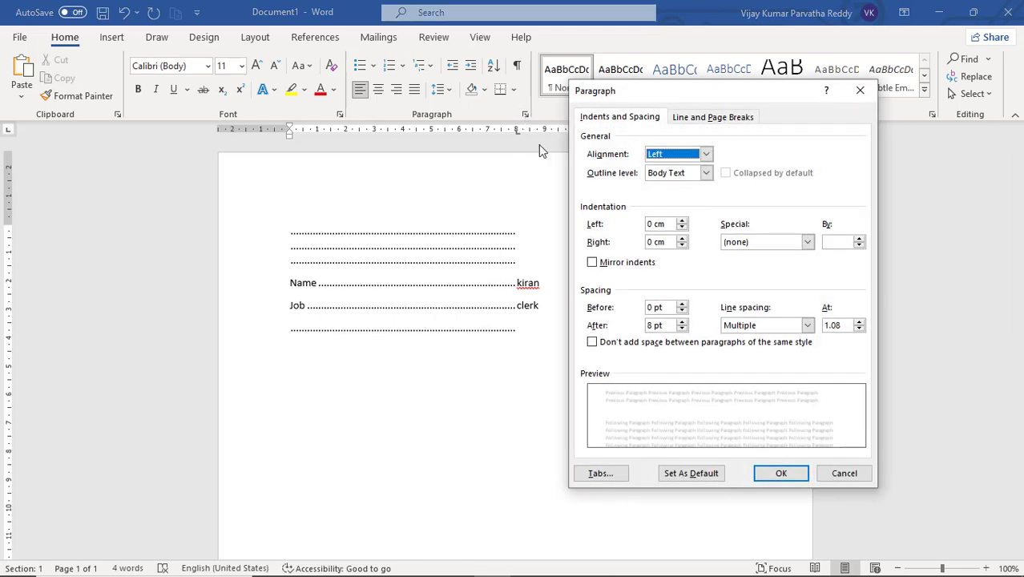
left_click(603, 473)
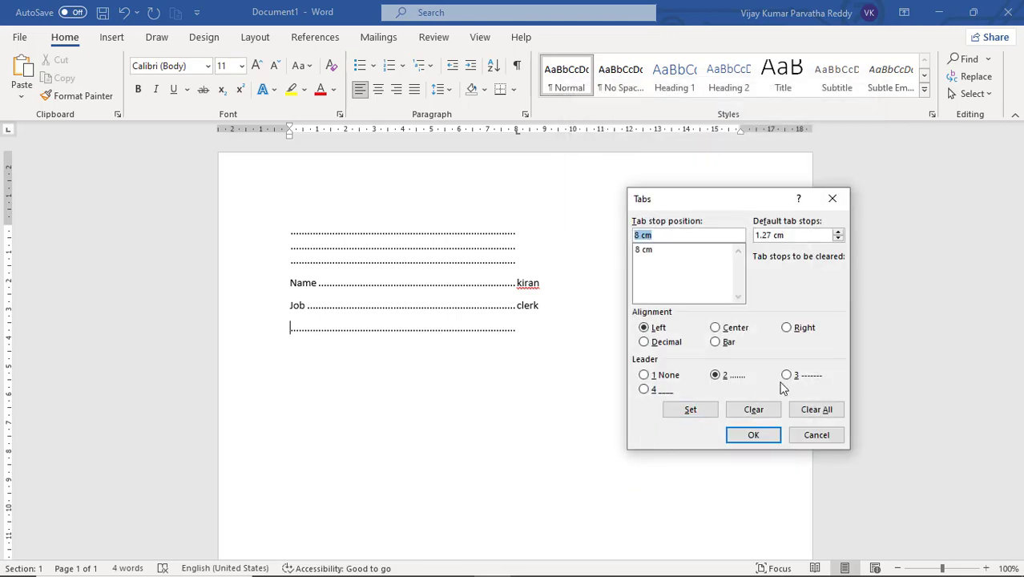
left_click(644, 390)
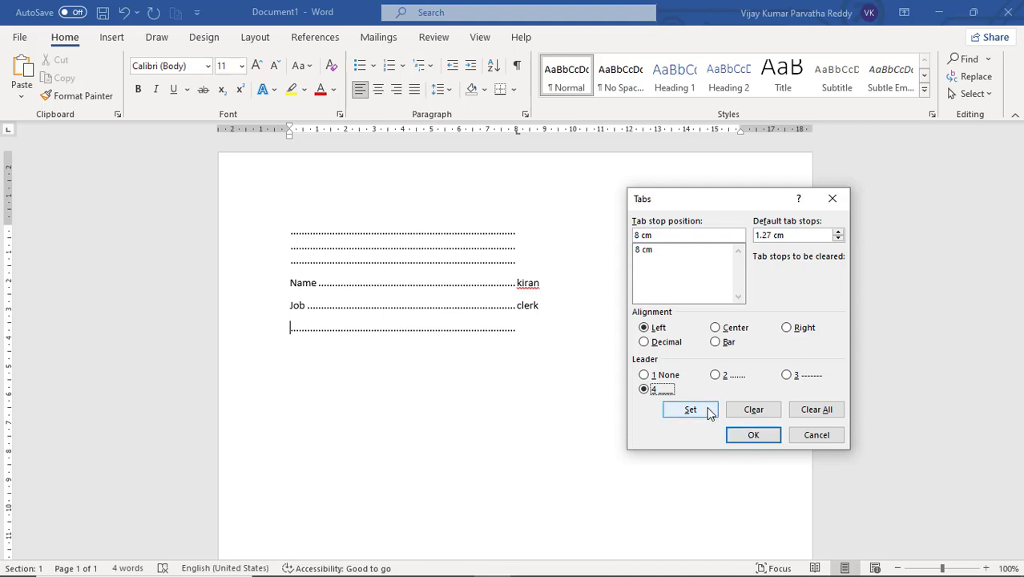
left_click(648, 255)
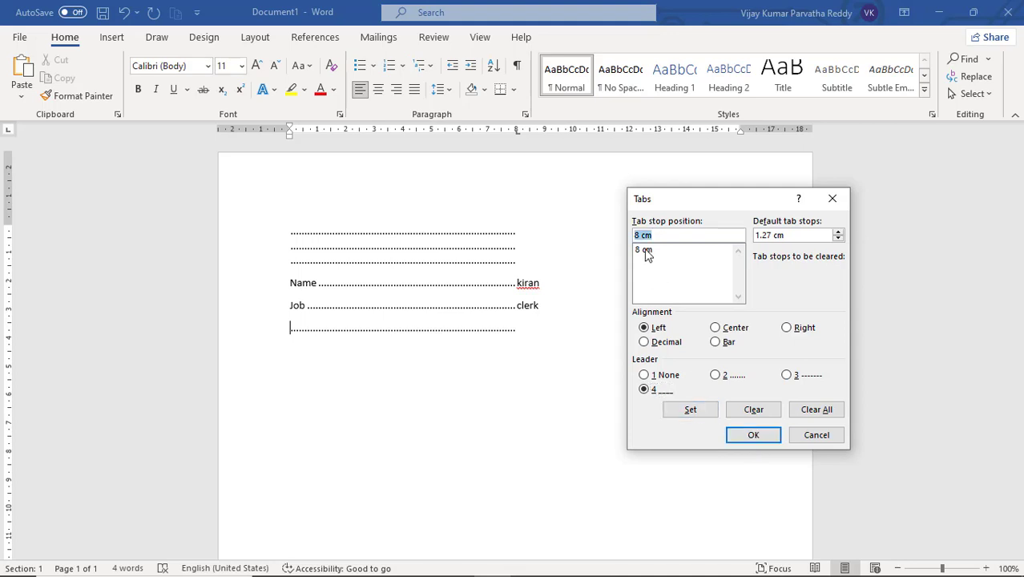
left_click(647, 251)
left_click(644, 390)
left_click(703, 414)
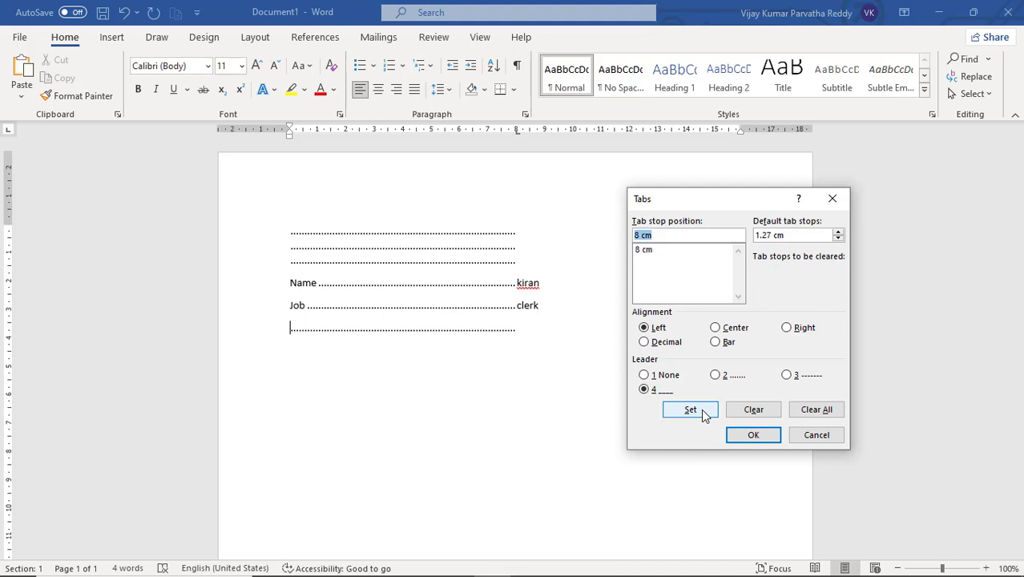
left_click(754, 434)
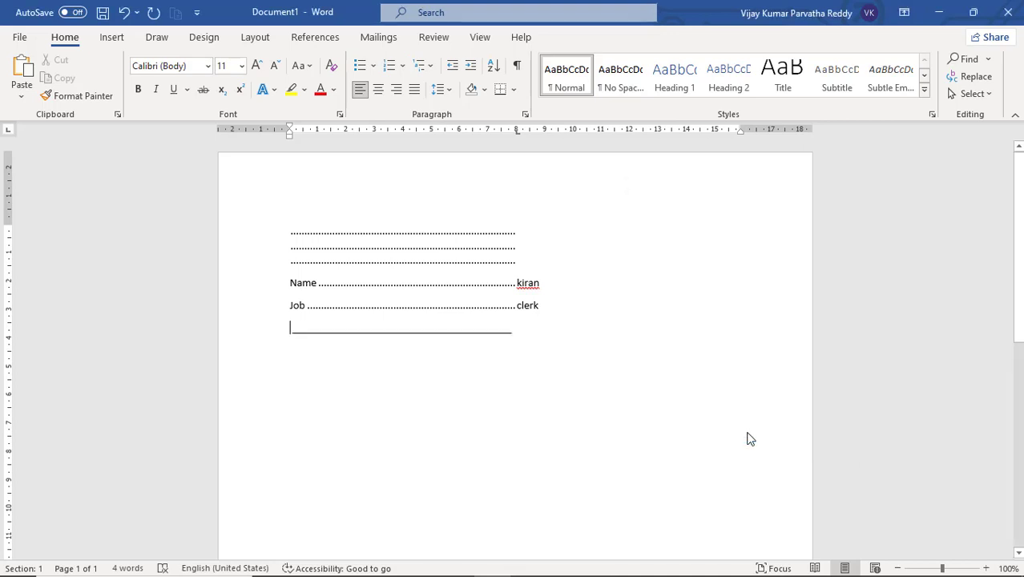
Add a "Sal" entry with 2000 at the 8 cm stop after the underline leader, and start a new line
type("Sal")
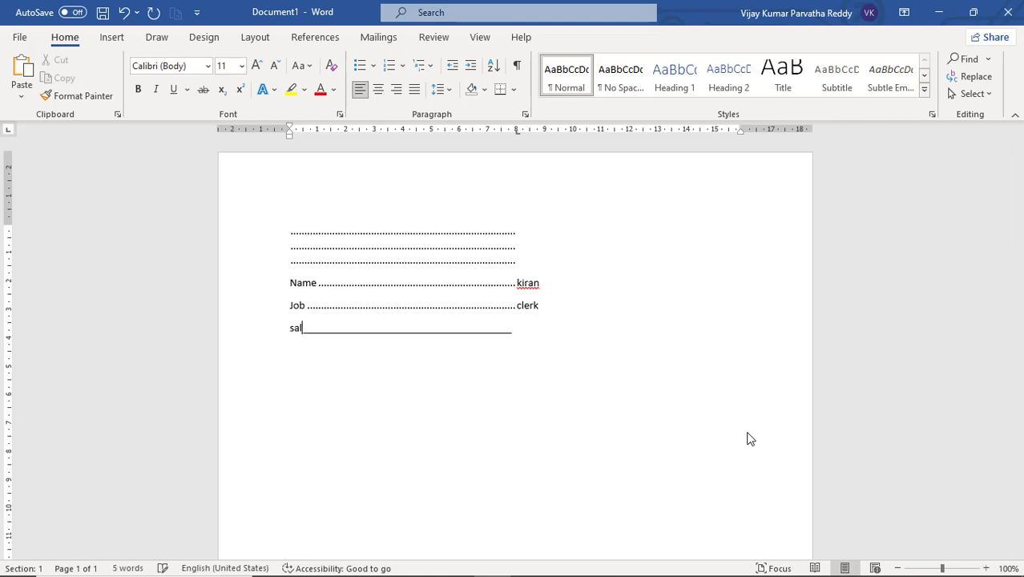
key("End")
type("20000")
key("BackSpace")
key("Return")
key("Tab")
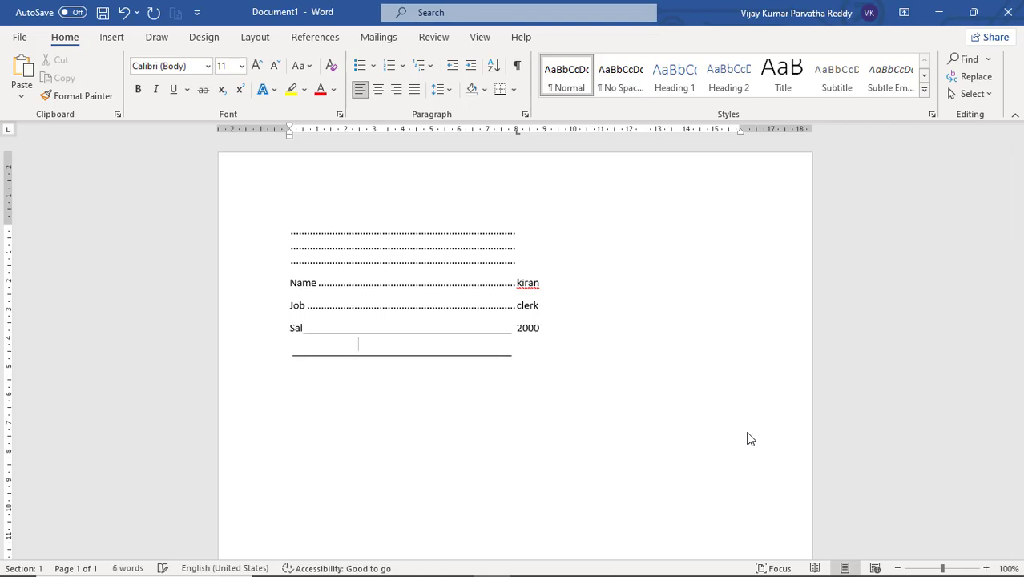
key("Home")
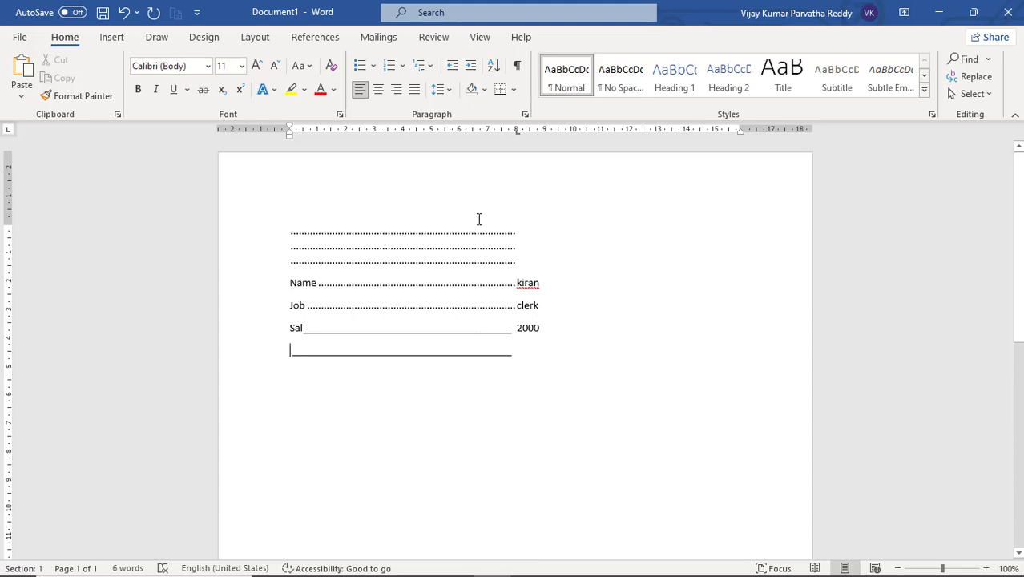
left_click(533, 360)
type("asdfasdf")
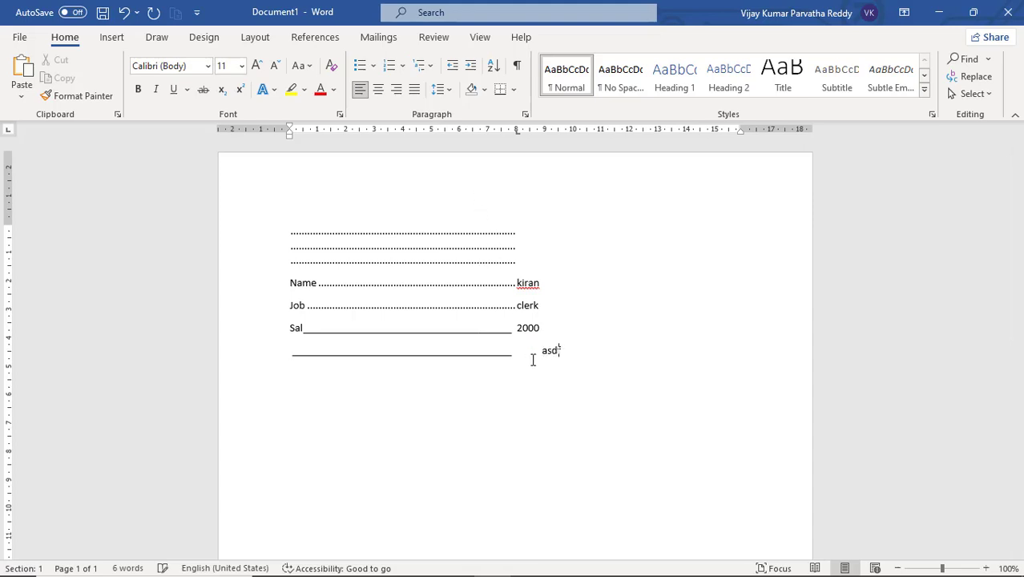
key("BackSpace")
key("BackSpace")
key("BackSpace")
key("BackSpace")
key("BackSpace")
key("BackSpace")
key("BackSpace")
key("BackSpace")
key("BackSpace")
key("BackSpace")
key("BackSpace")
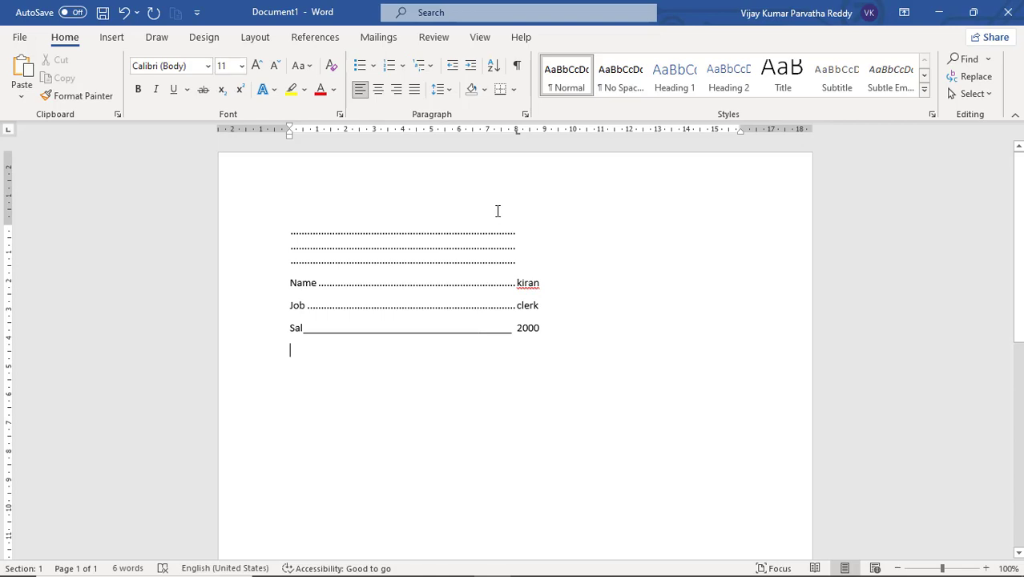
Set the 8 cm tab stop on the empty line below "Sal" to Center alignment
left_click(525, 114)
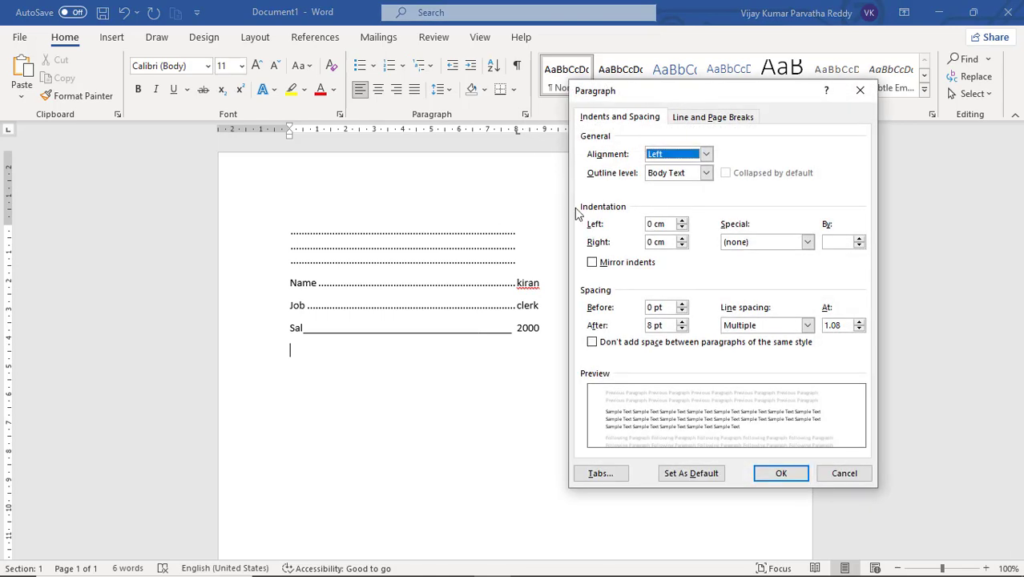
left_click(600, 473)
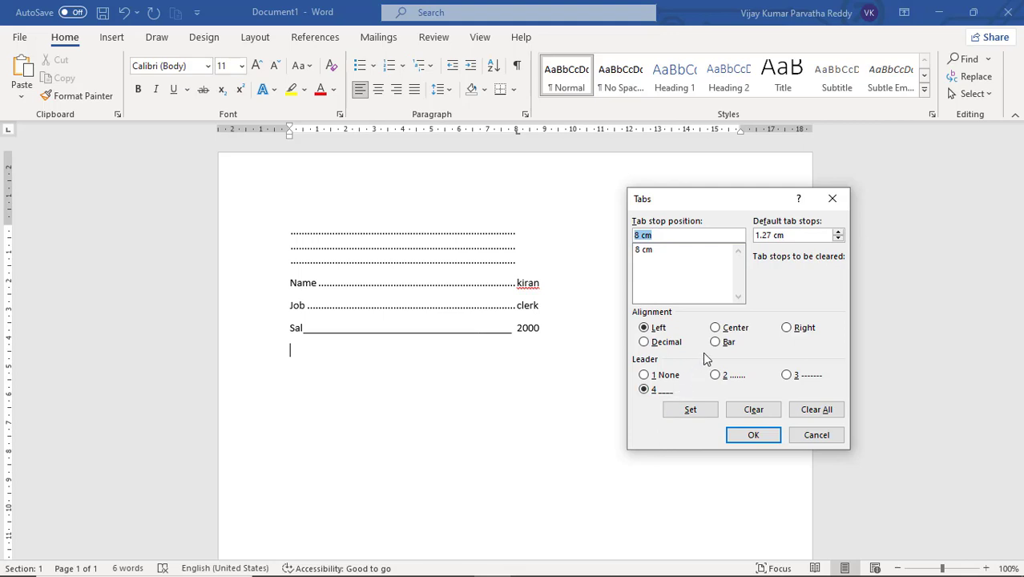
left_click(724, 333)
left_click(649, 251)
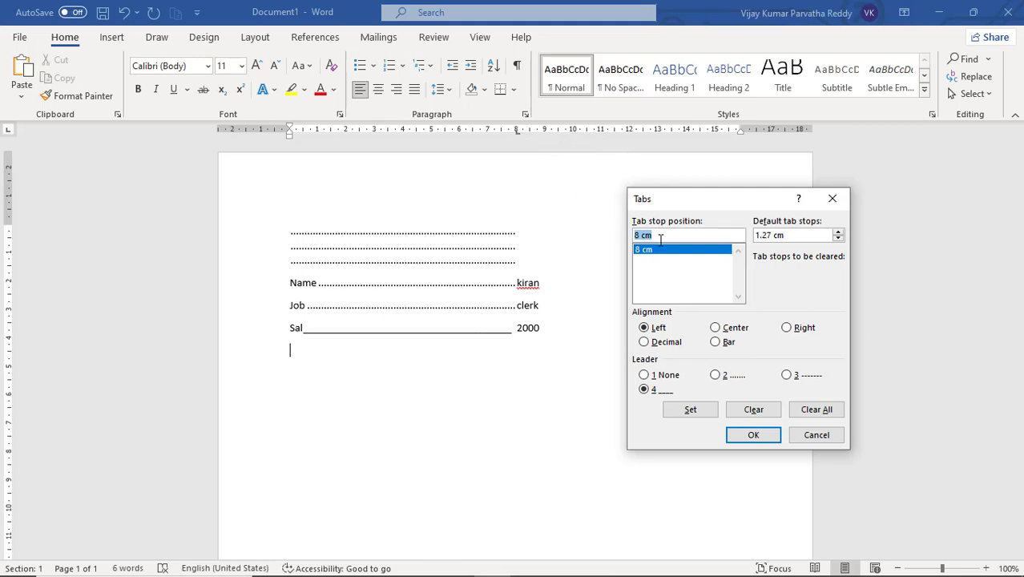
left_click(718, 329)
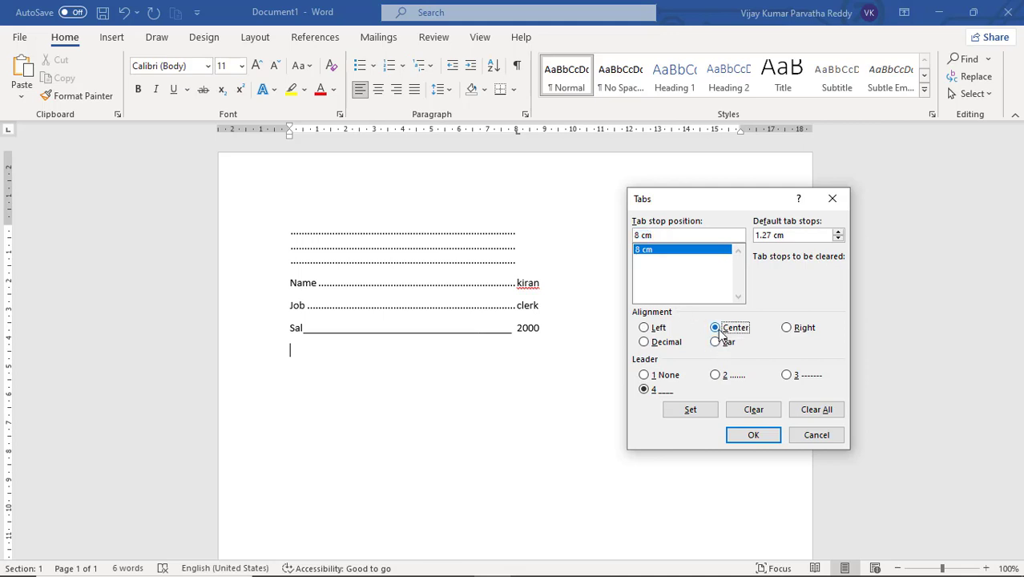
left_click(753, 435)
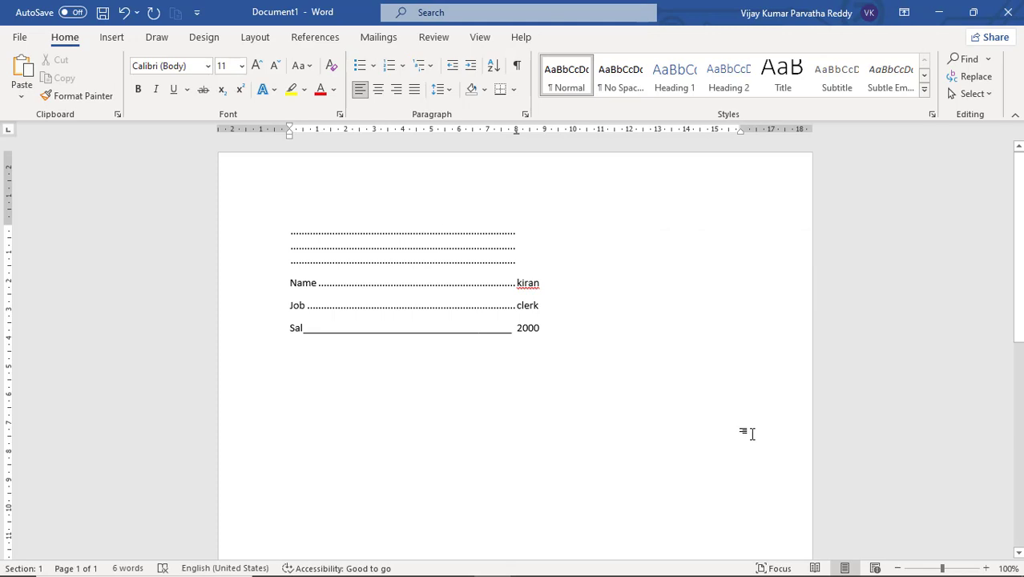
Add an "Address" entry with a city and state at the centred 8 cm stop after the underline leader
type("add")
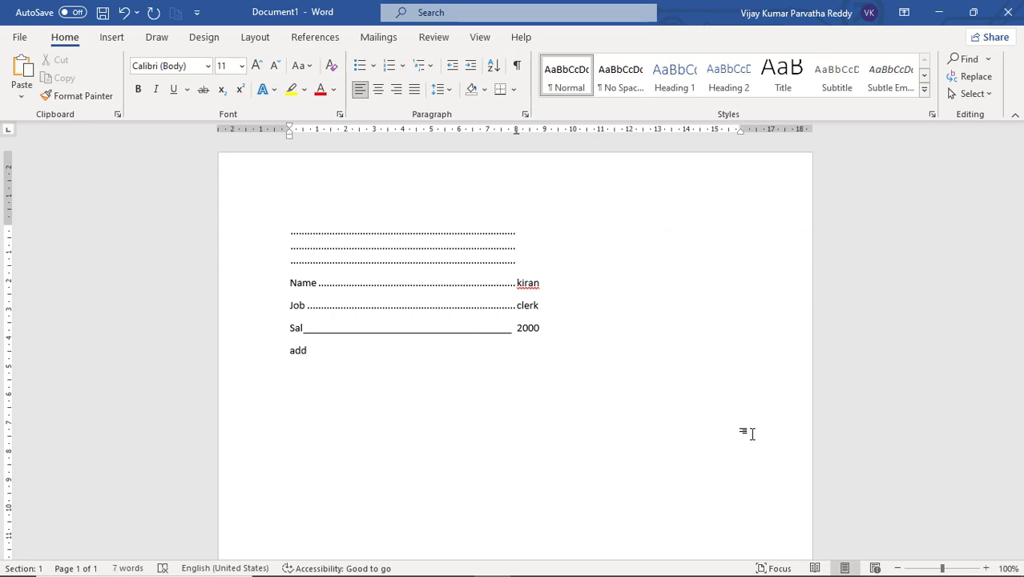
type("ress")
key("Tab")
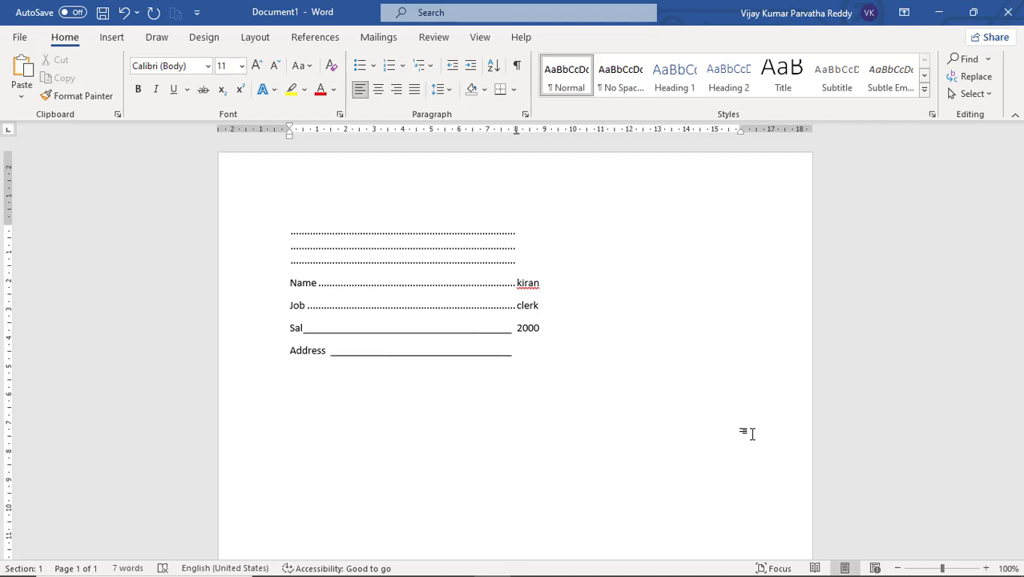
type("hyderabad,")
type("Telangana")
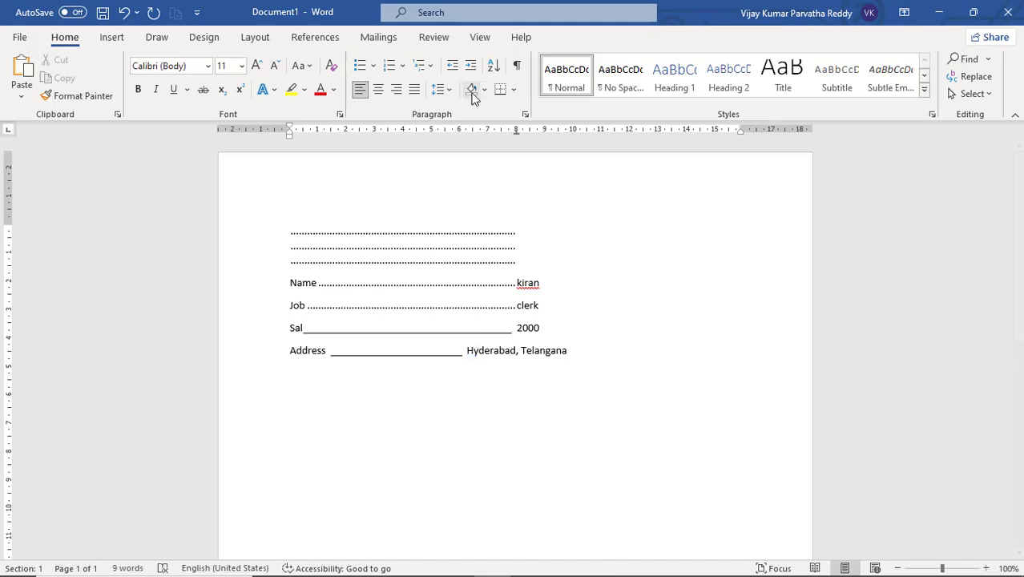
Set the 8 cm tab stop on the "Address" line to Right alignment, keeping leader style 4
left_click(525, 116)
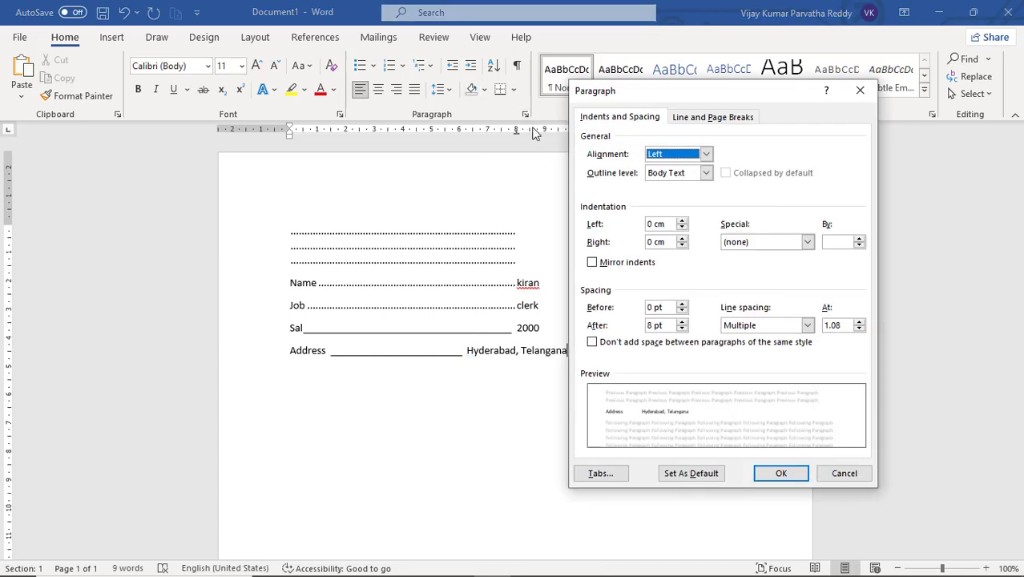
left_click(600, 474)
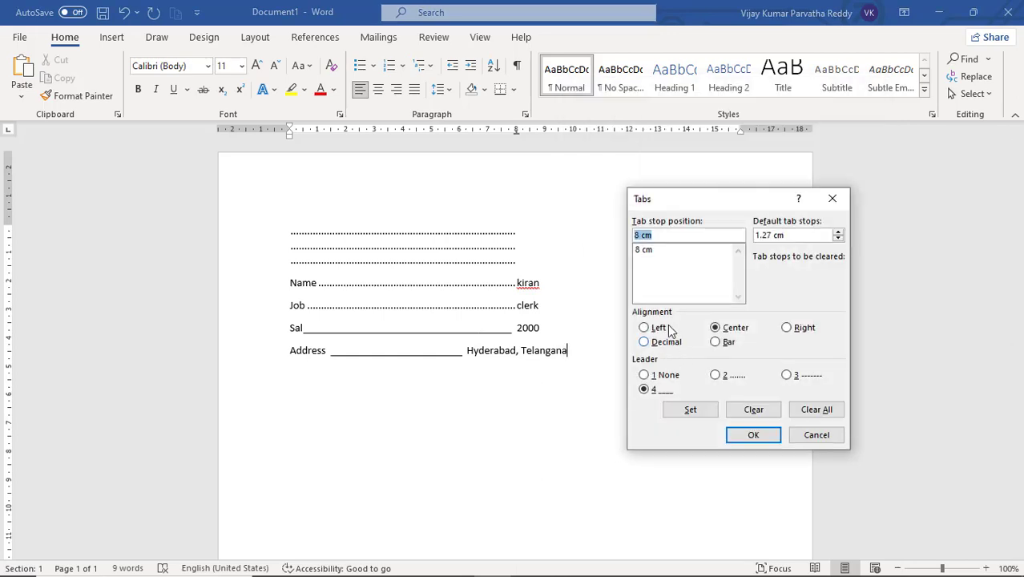
left_click(650, 252)
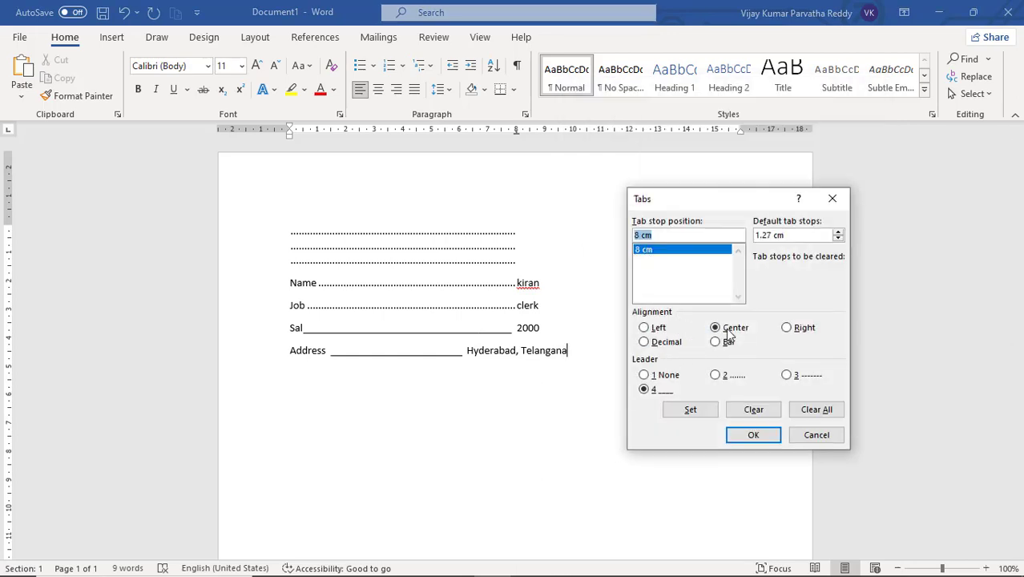
left_click(788, 330)
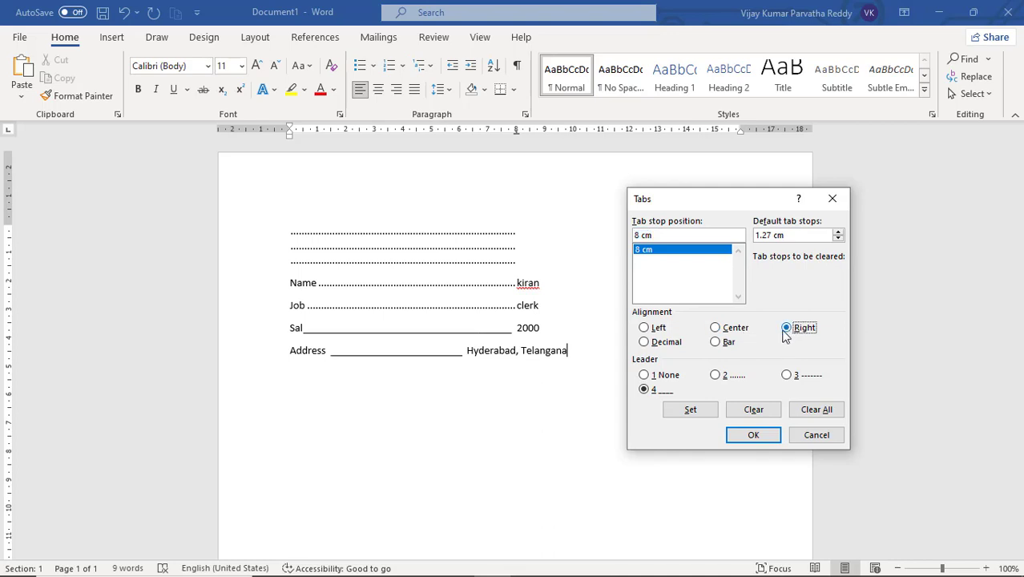
left_click(754, 435)
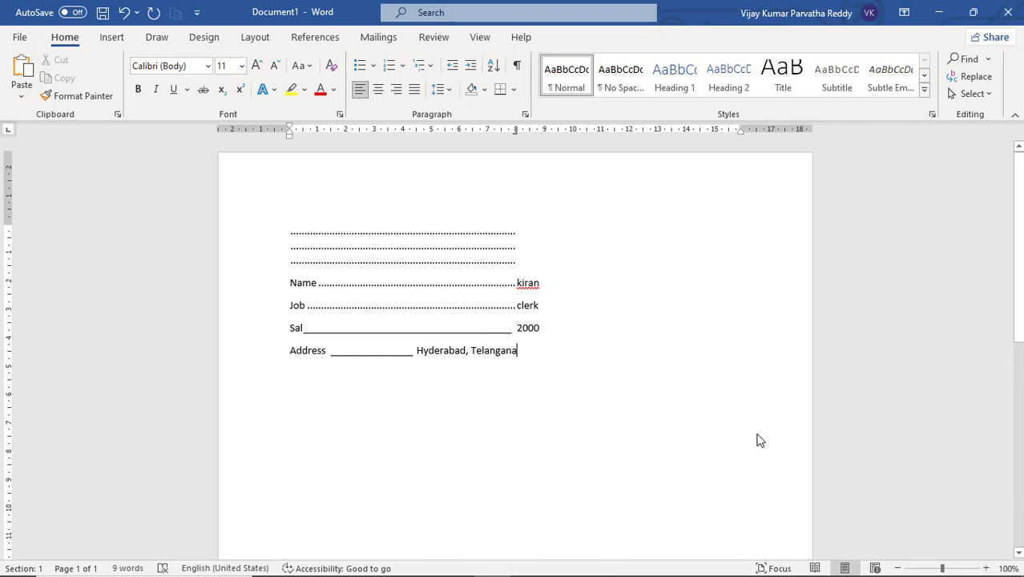
Append filler characters to the end of the "Address" line until the text runs past the 8 cm stop
type("a sa")
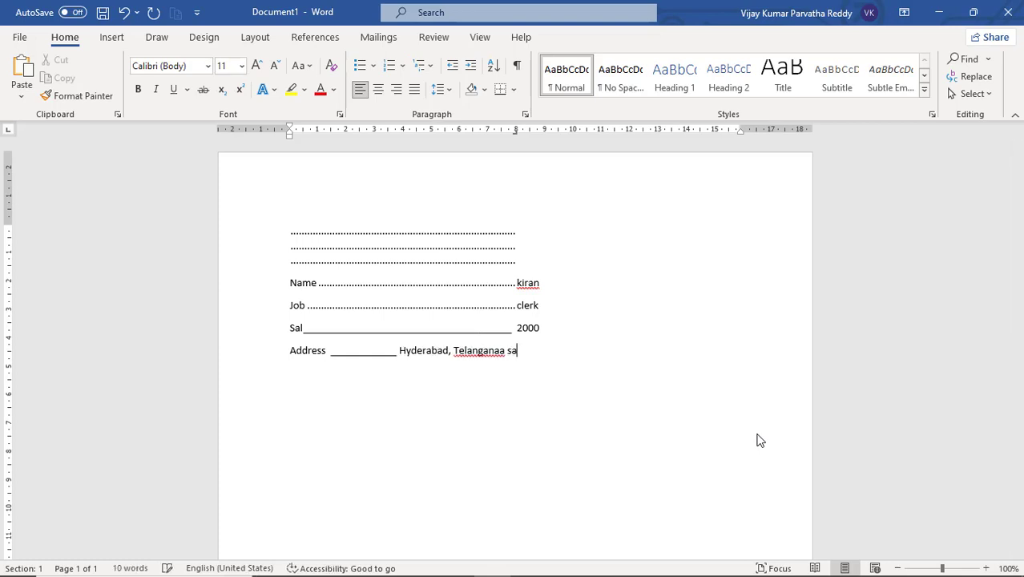
type("sdfasdfasdf")
type("sdfsdf")
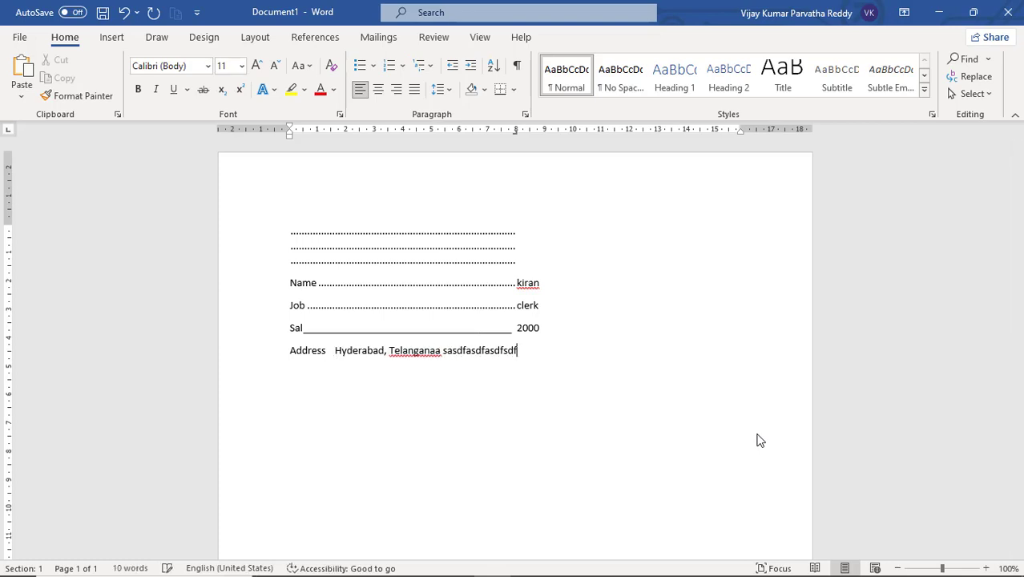
type("sdf sdf s")
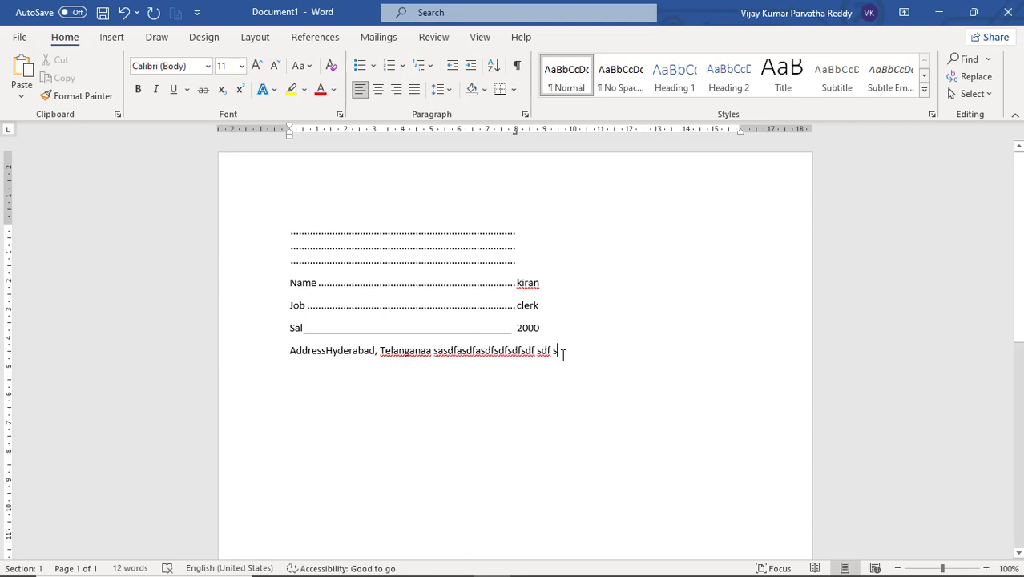
Replace the text after the "Address" tab with the filler "sadfasdfasdfasd asdfasdfasdfasd"
left_click_drag(557, 351, 328, 351)
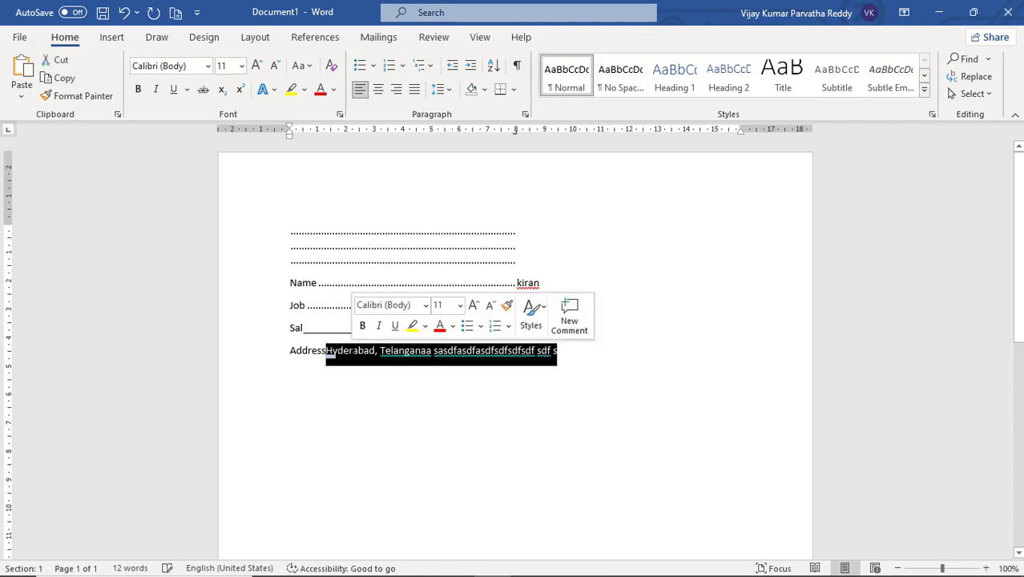
key("Delete")
type("sadf")
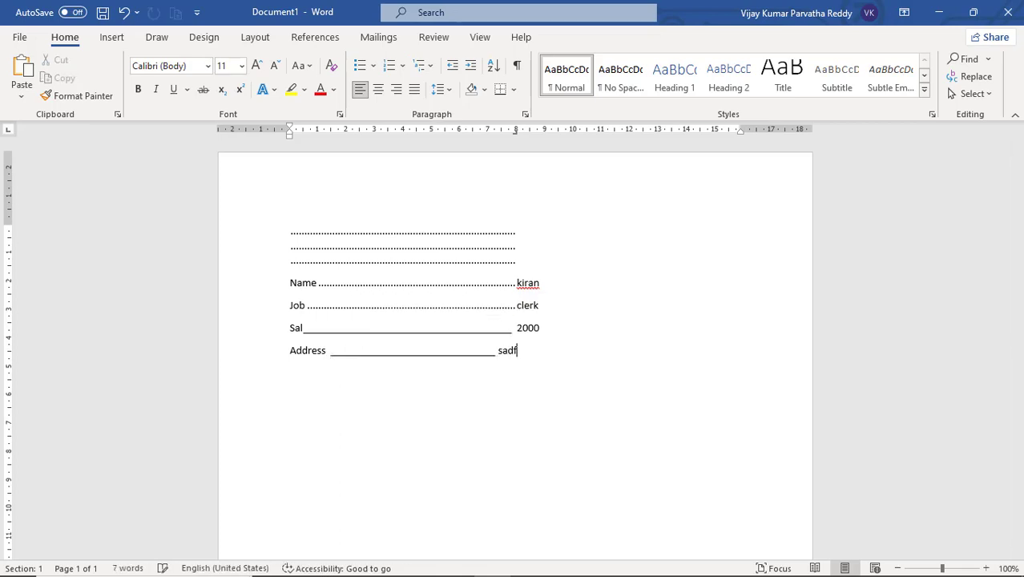
type("asdfasdfasd asdfasdfasdfasd")
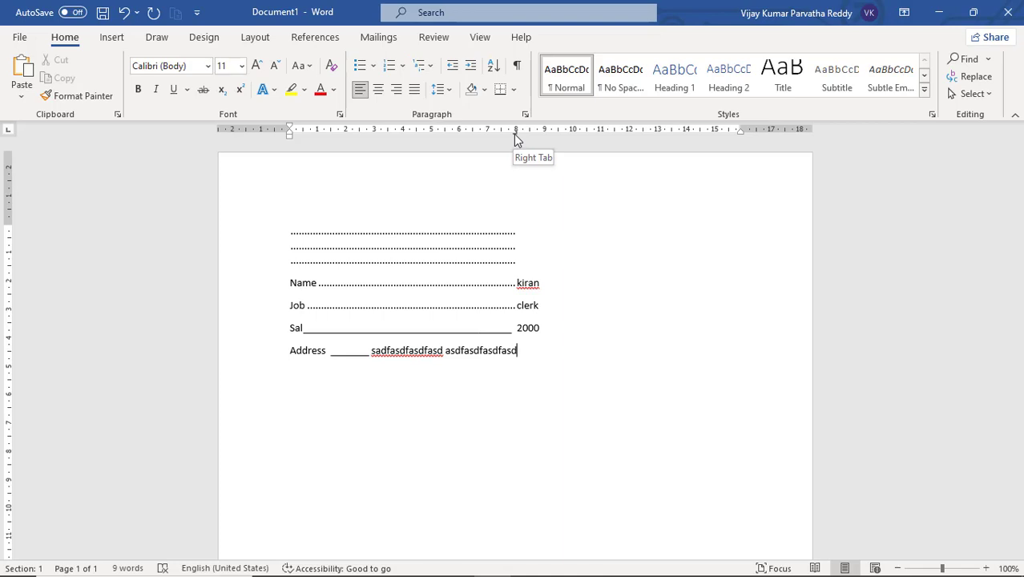
Set the 8 cm tab stop on the "Address" line to Left alignment and append "adafsdfasdf" to the line
double_click(516, 131)
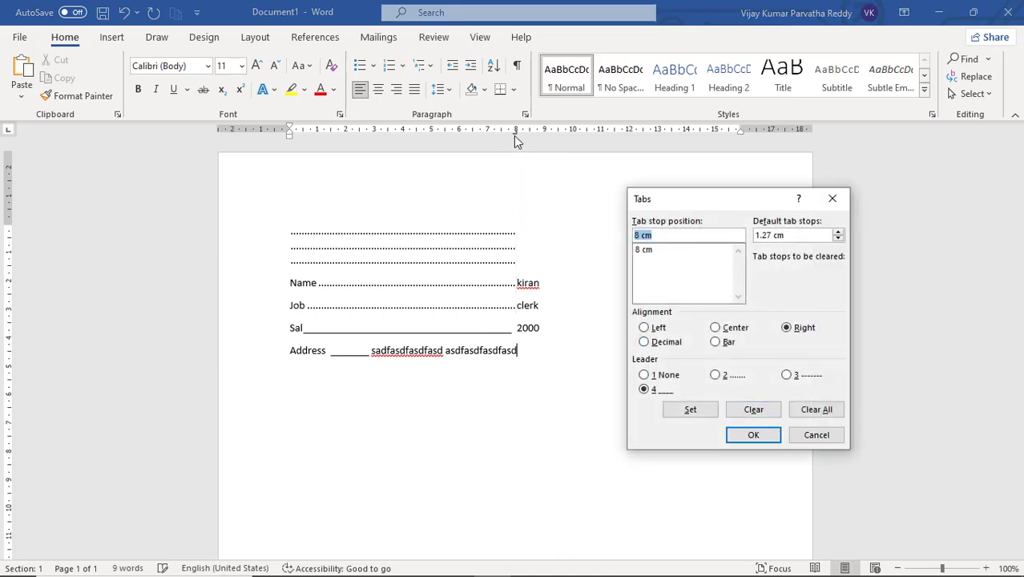
left_click(814, 434)
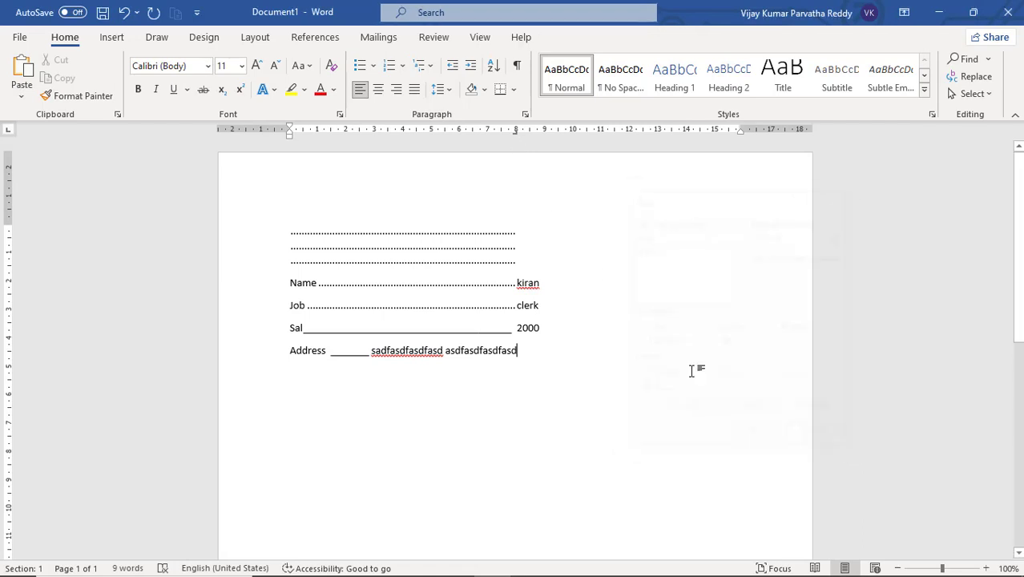
double_click(515, 135)
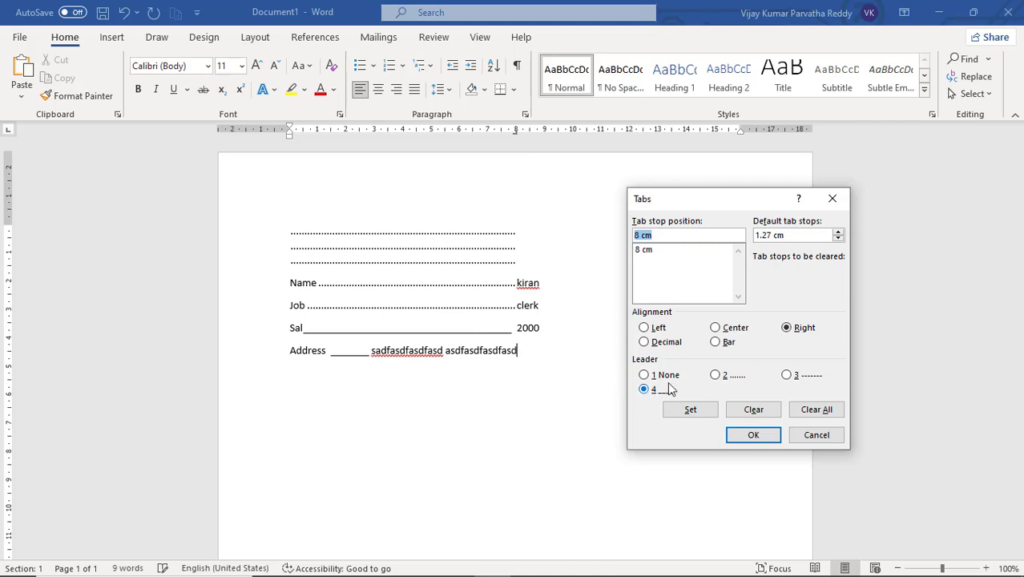
left_click(644, 327)
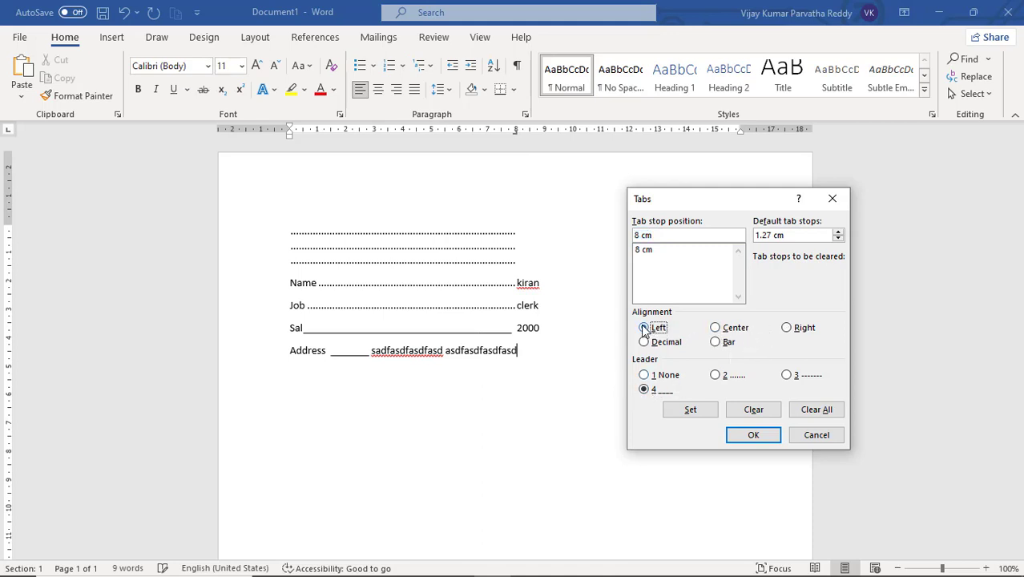
left_click(754, 435)
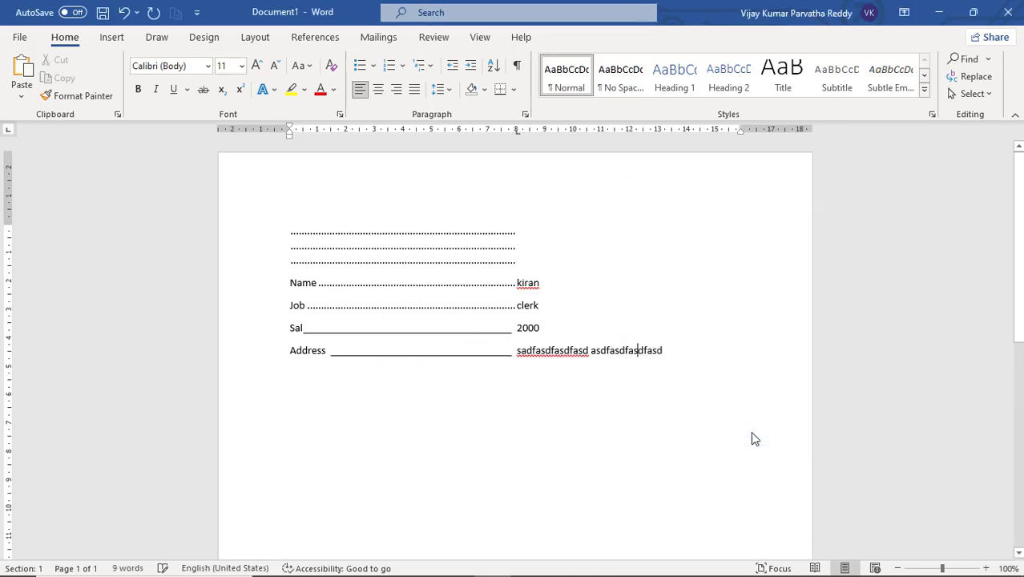
type("adafsdfasdf")
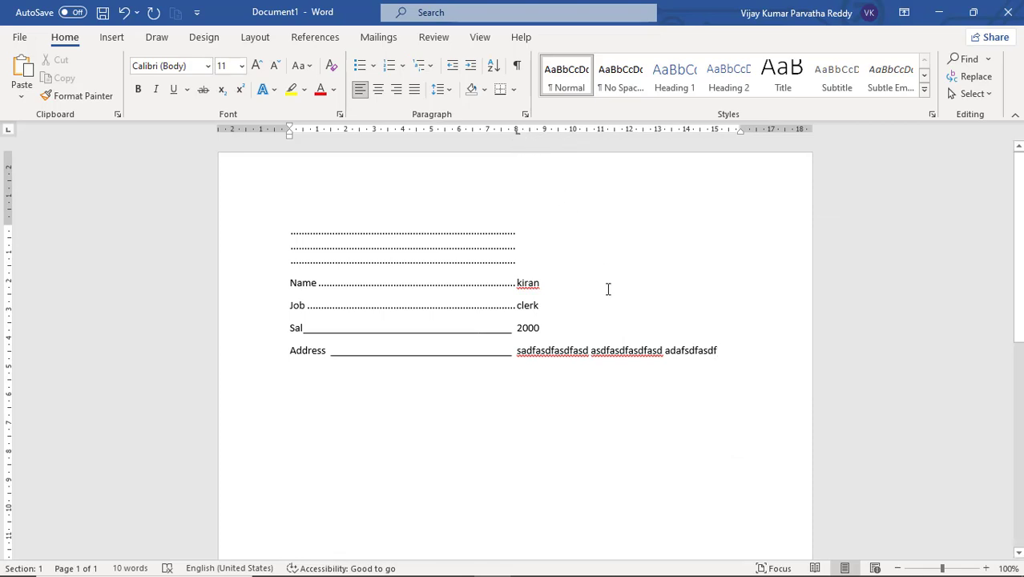
Set the 8 cm tab stop on the "Address" line to Center alignment and append "adsfasd fasd" to the line
double_click(519, 136)
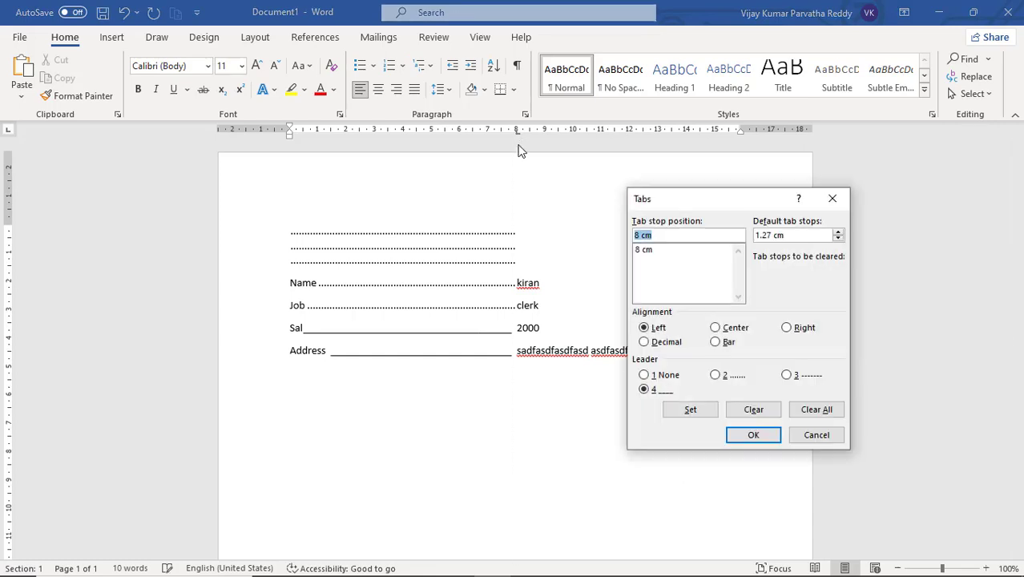
left_click(734, 328)
left_click(657, 250)
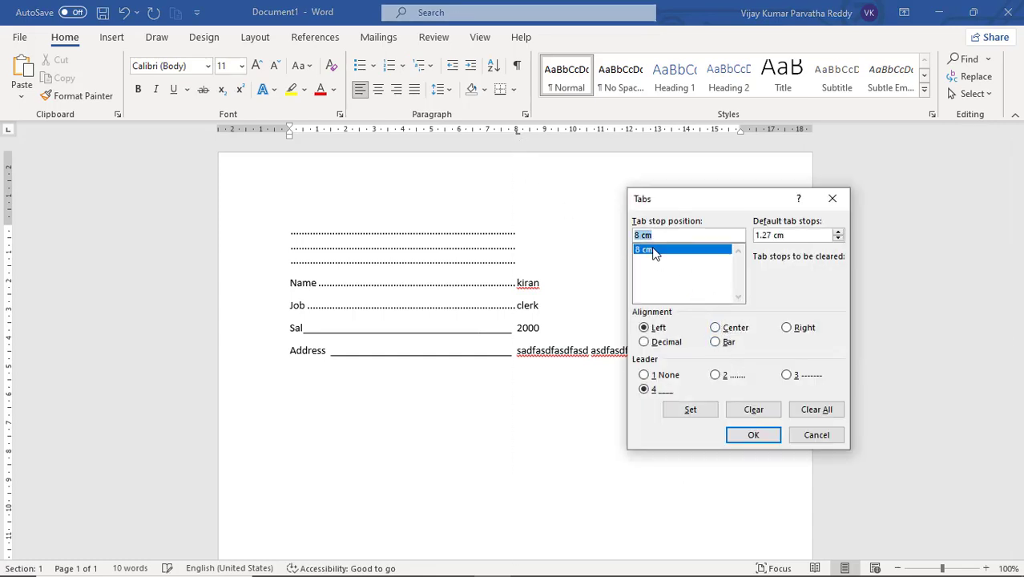
left_click(715, 328)
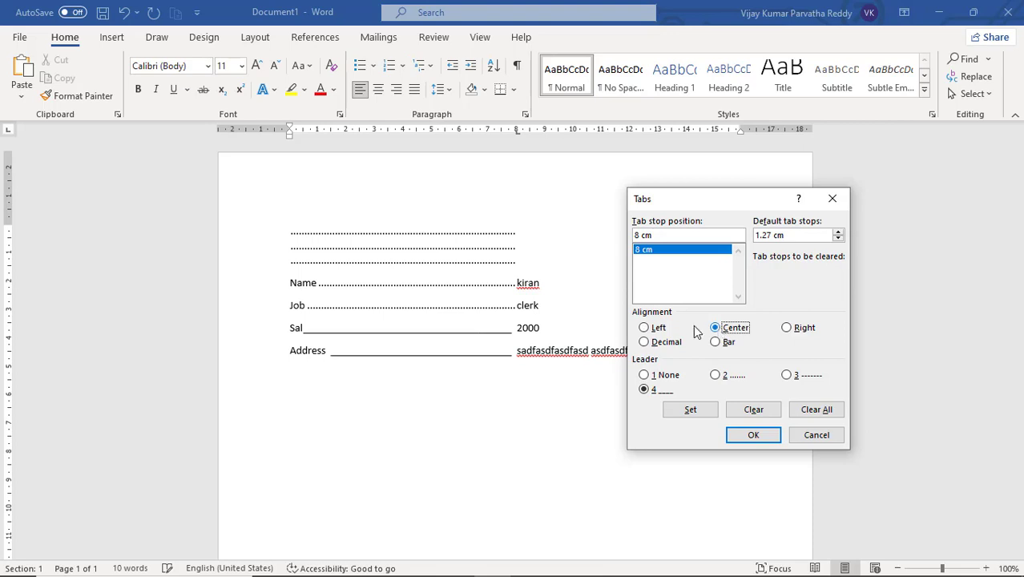
left_click(705, 415)
left_click(753, 434)
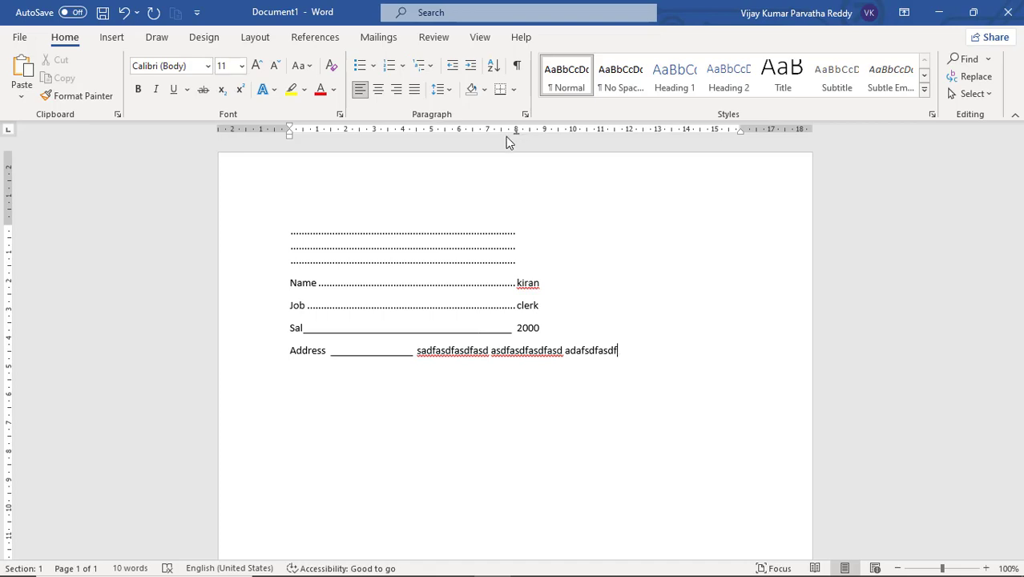
type("adsfasd fasd")
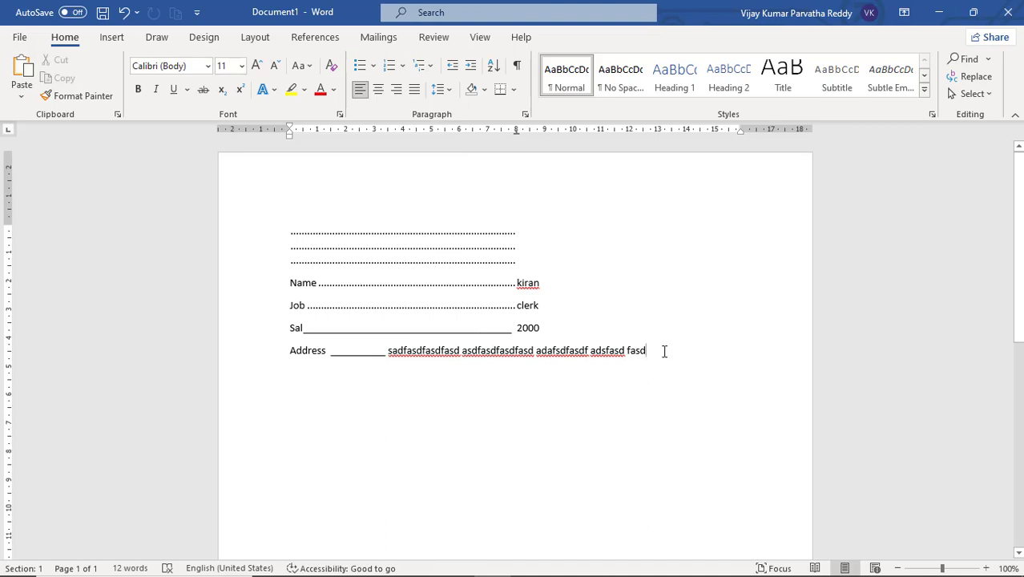
Delete all the text in the document and clear all tab stops from the remaining empty line
left_click_drag(652, 350, 247, 228)
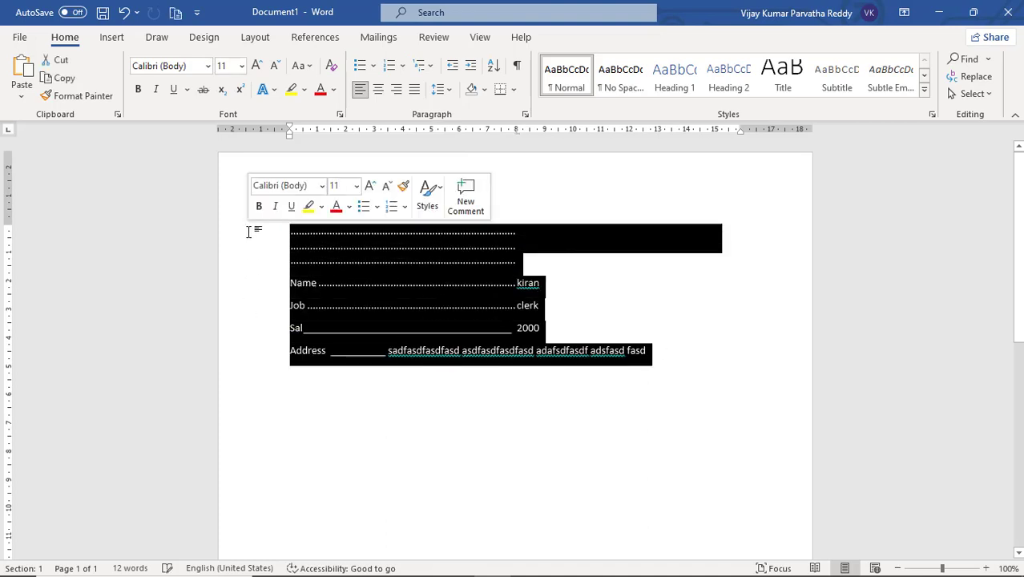
key("Delete")
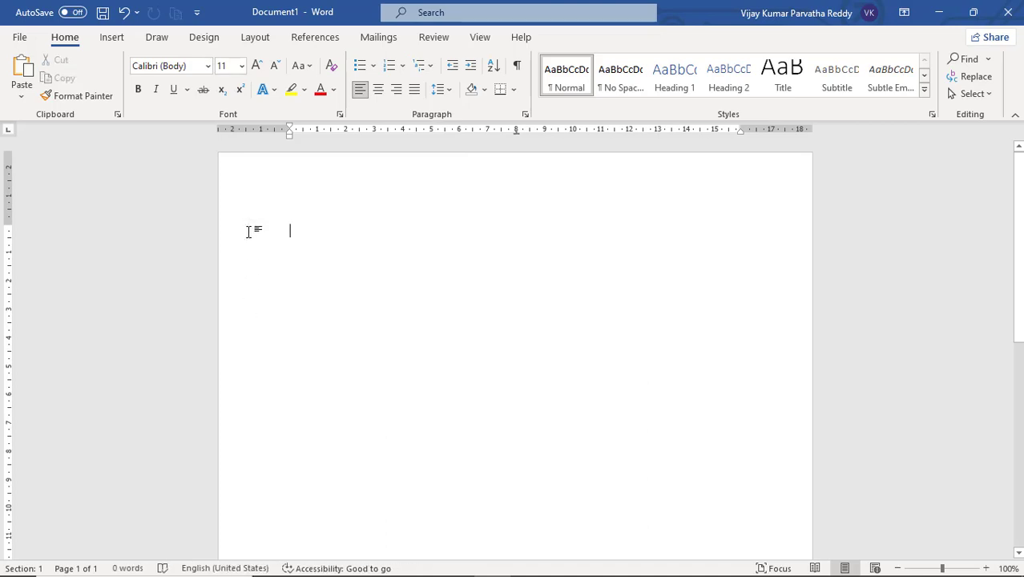
double_click(516, 133)
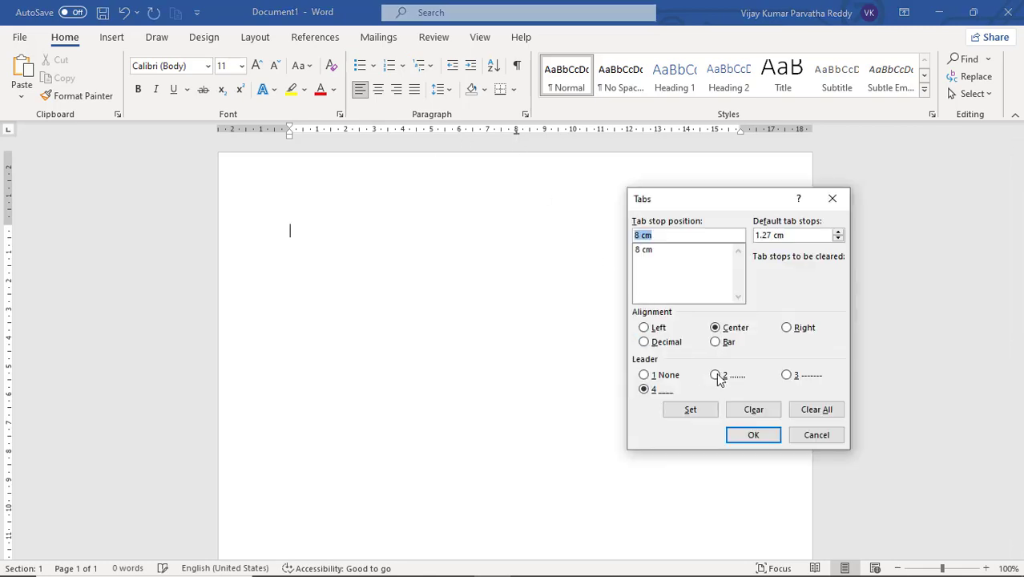
left_click(817, 410)
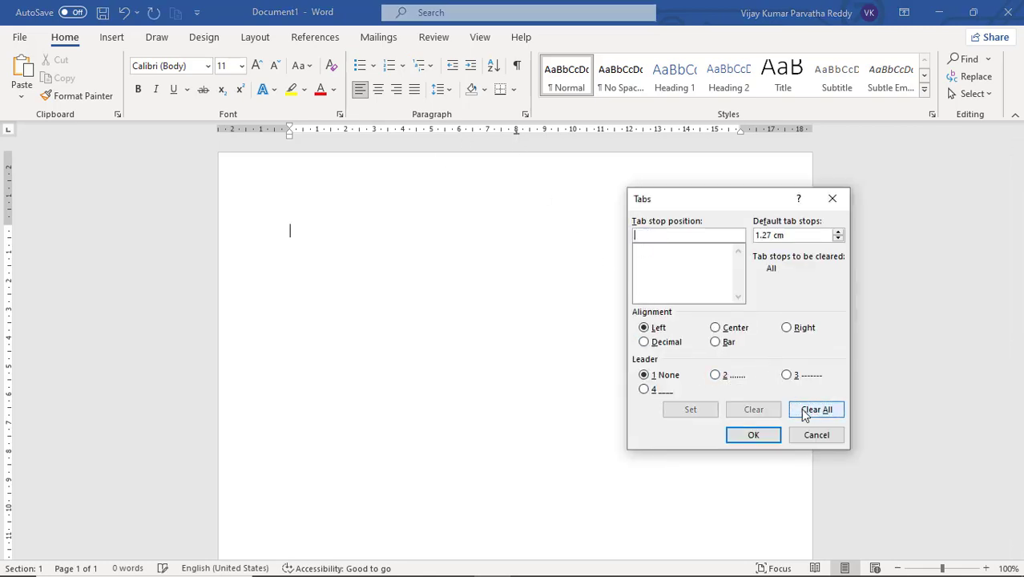
left_click(753, 437)
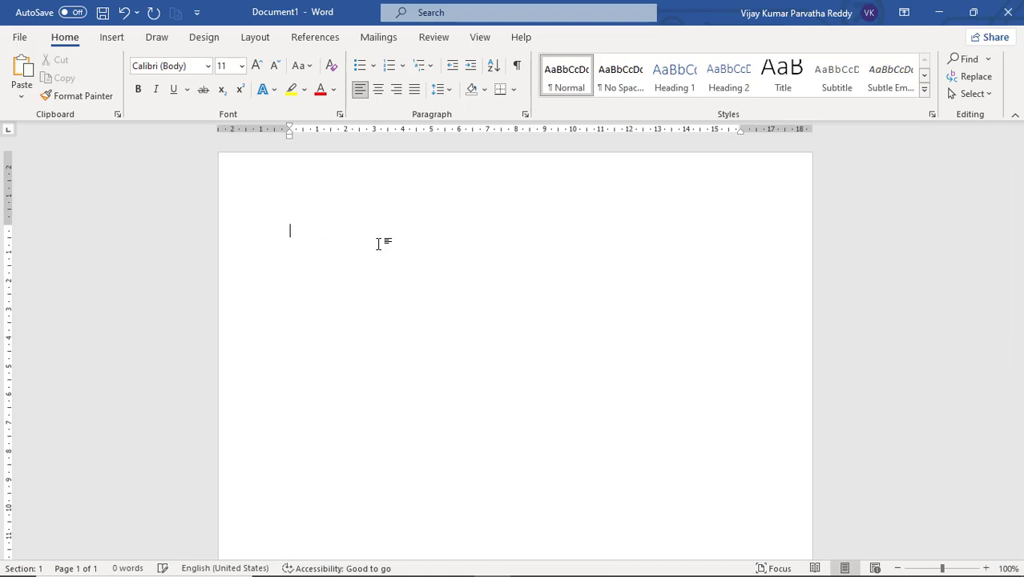
Set left tab stops at 5 cm and 10 cm, and fill the first row with three first names separated by tabs
left_click(430, 132)
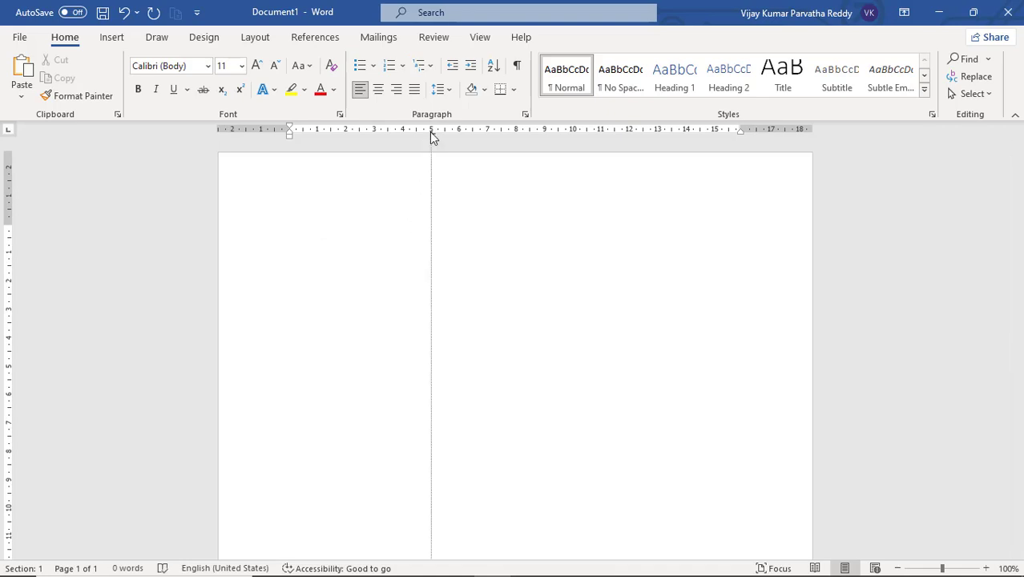
left_click(575, 130)
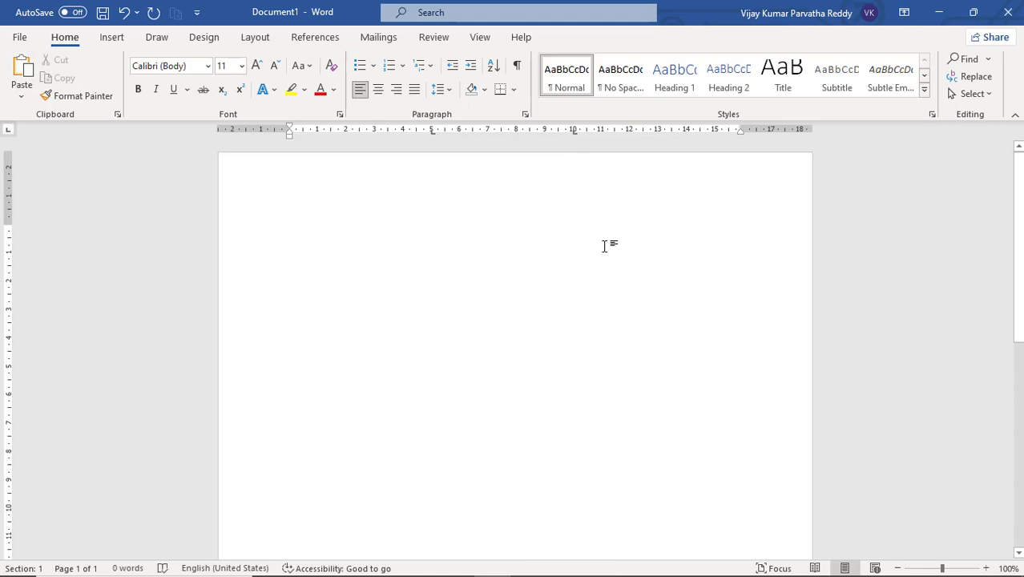
type("kiran")
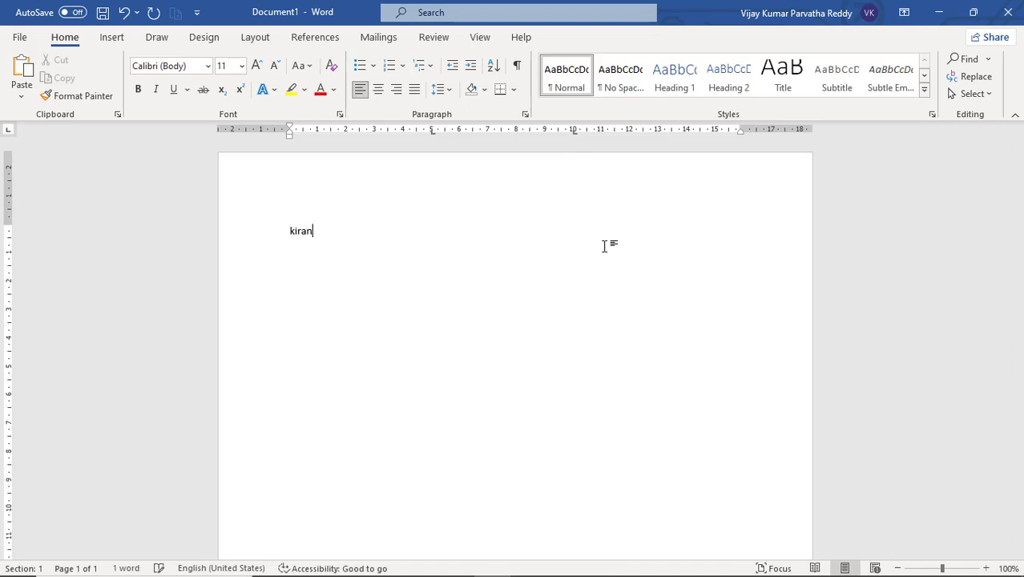
key("Tab")
type("anu\t")
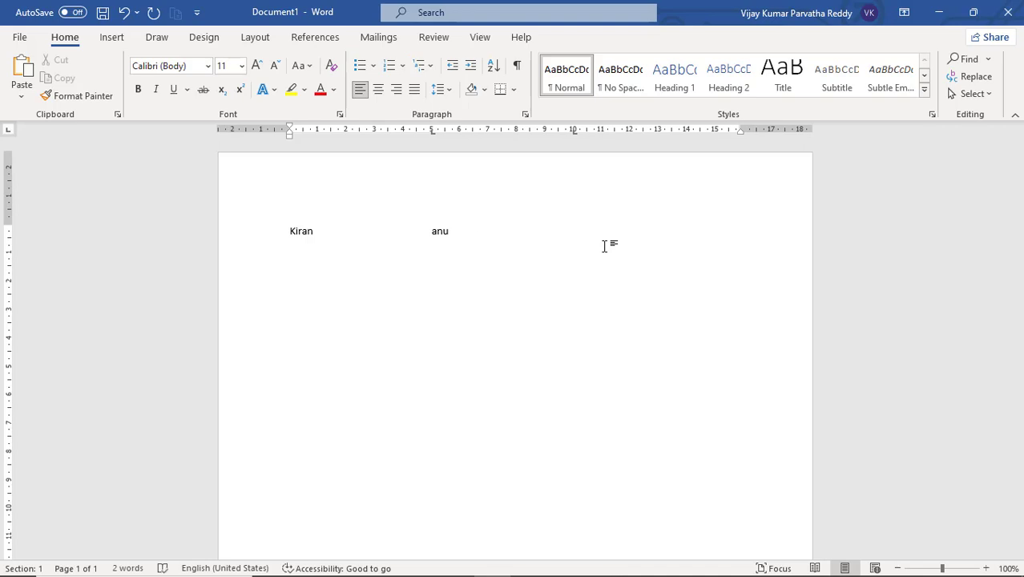
type("raju")
key("Return")
Fill the second row with three first names, separated by single tabs so they align with the 5 cm and 10 cm stops
type("Vamsi")
key("Tab")
type("githa")
key("Tab")
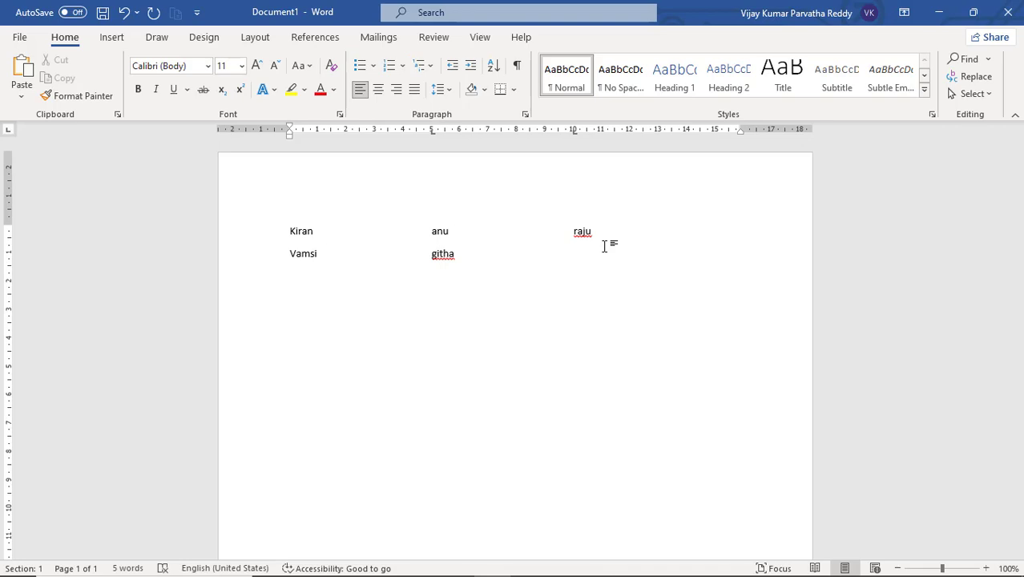
type("radha")
key("Return")
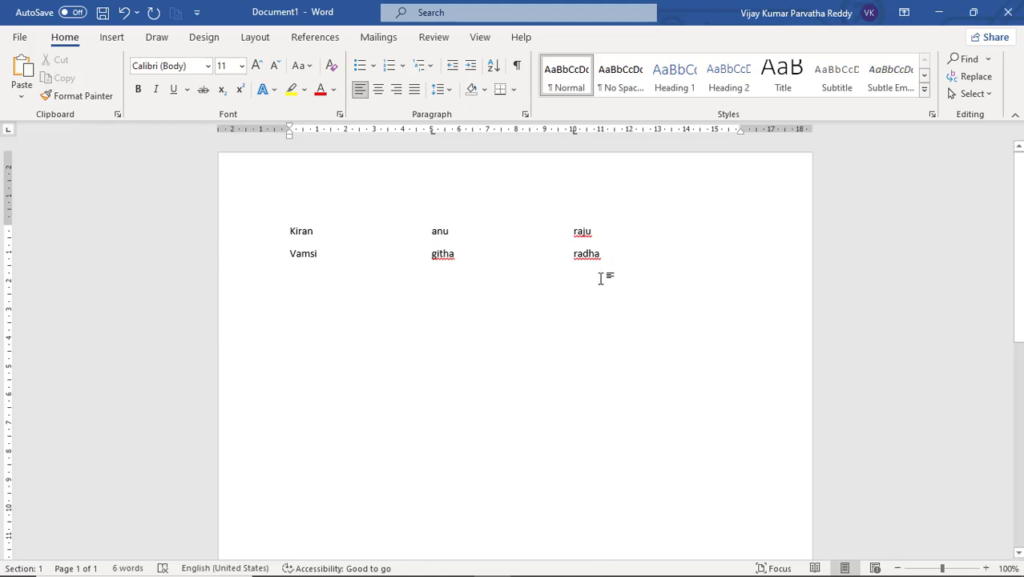
Delete both rows of names and remove the 5 cm and 10 cm tab stops from the ruler
left_click_drag(610, 258, 266, 204)
key("Delete")
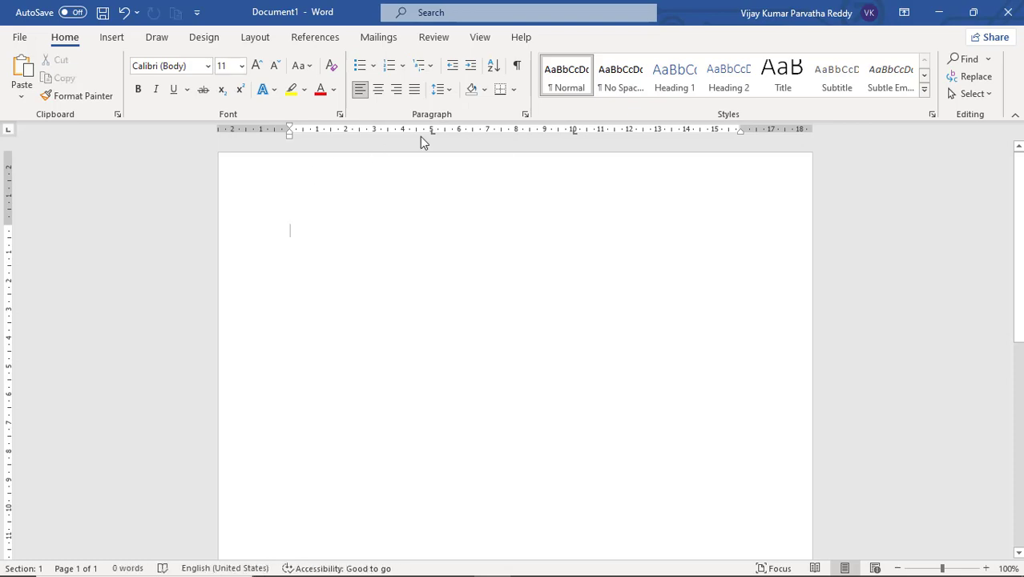
left_click_drag(430, 134, 439, 159)
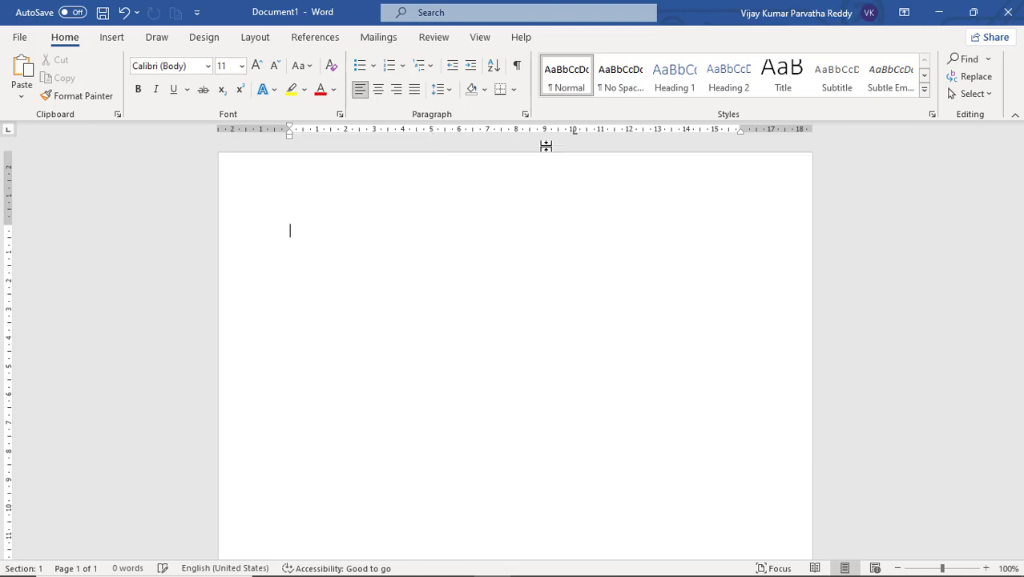
left_click_drag(573, 134, 569, 250)
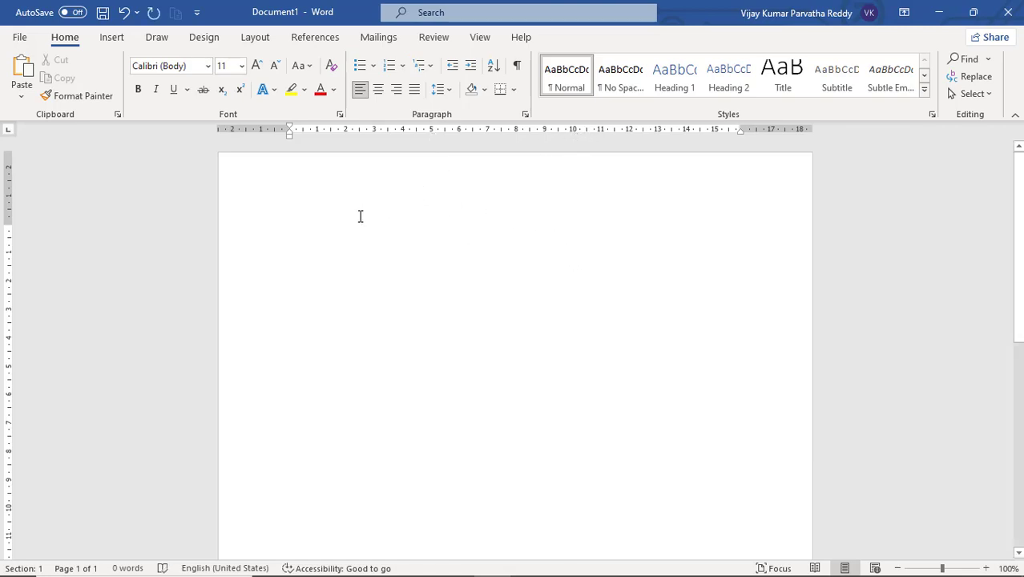
Lay out three first names in one row using repeated default tabs, without any custom tab stops
type("Raju")
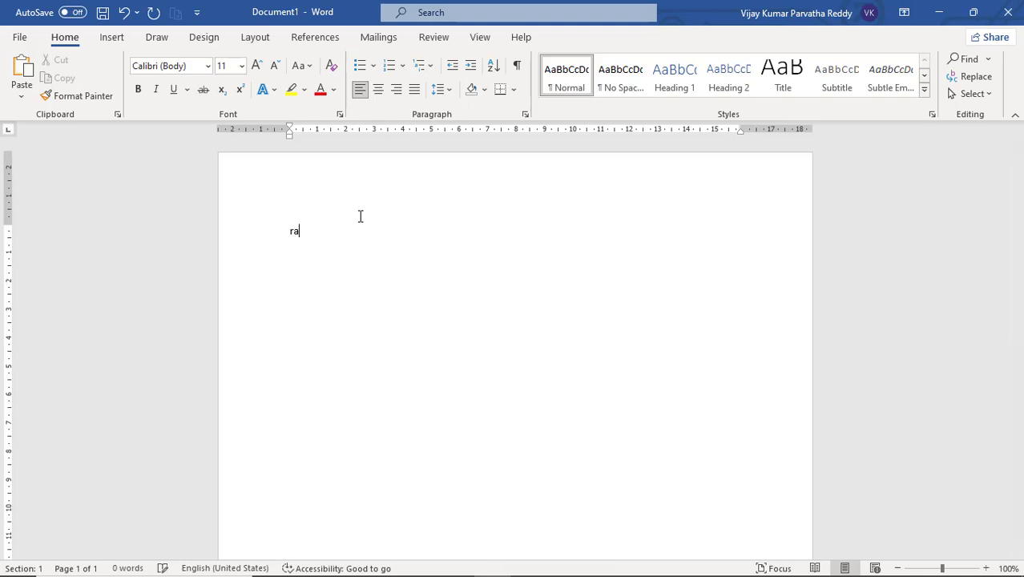
key("Tab")
key("Tab")
key("Tab")
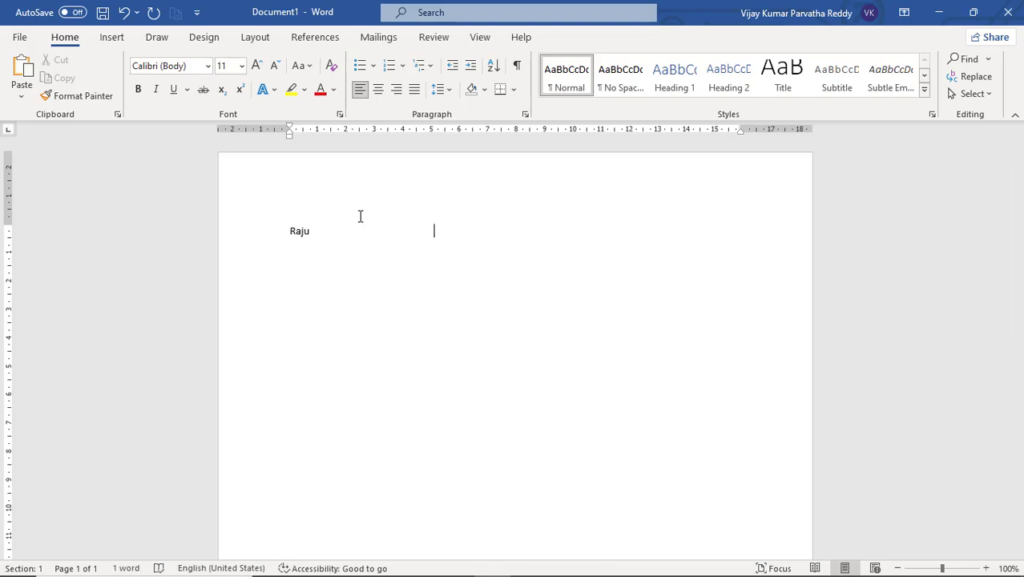
type("nani")
key("Tab")
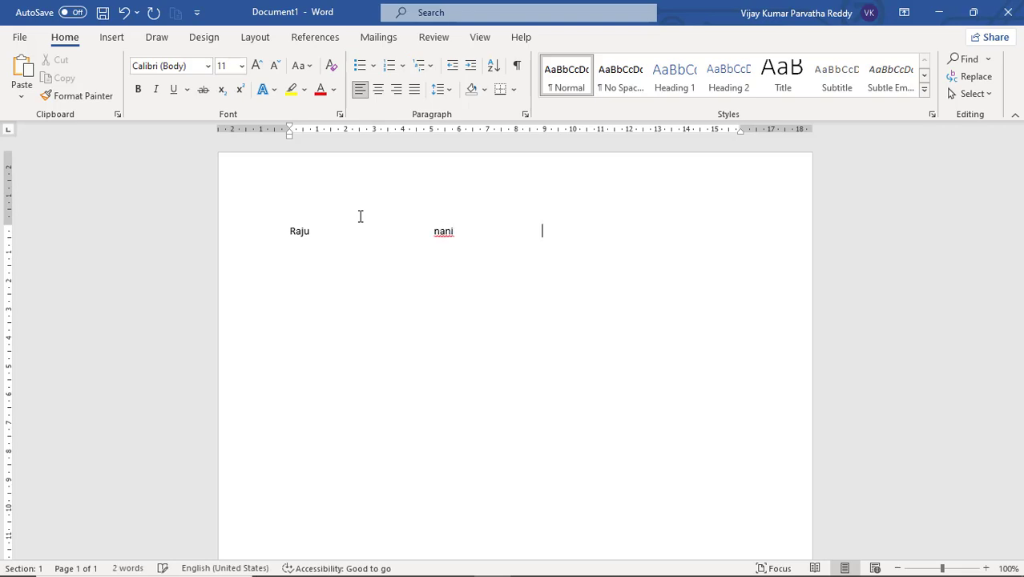
key("Tab")
type("babi")
Start a second row with a first name and tab across to the second column using default tabs
key("Return")
key("Tab")
key("BackSpace")
type("vanitha")
key("Tab")
key("Tab")
key("Tab")
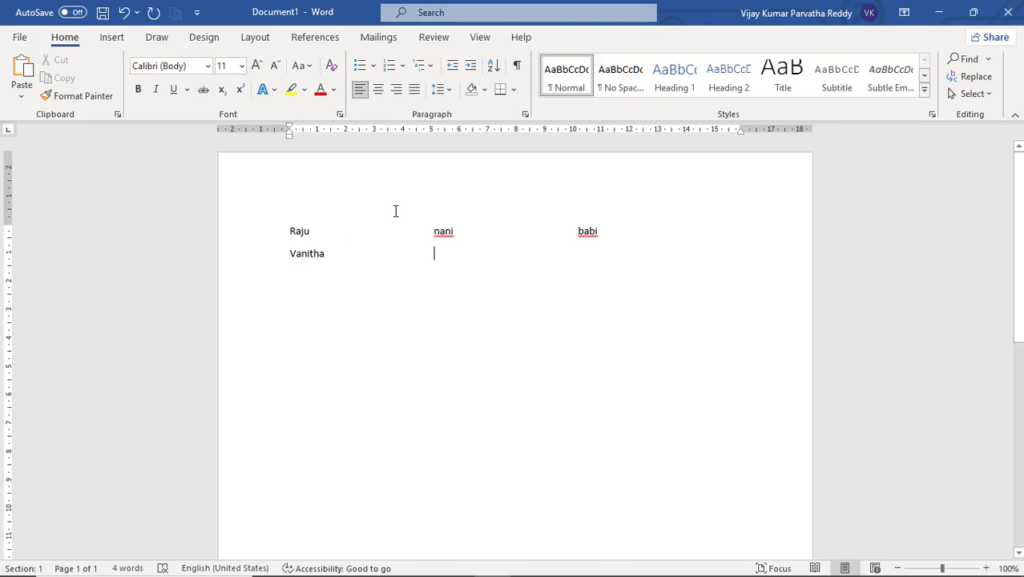
Delete all the text in the document
triple_click(263, 229)
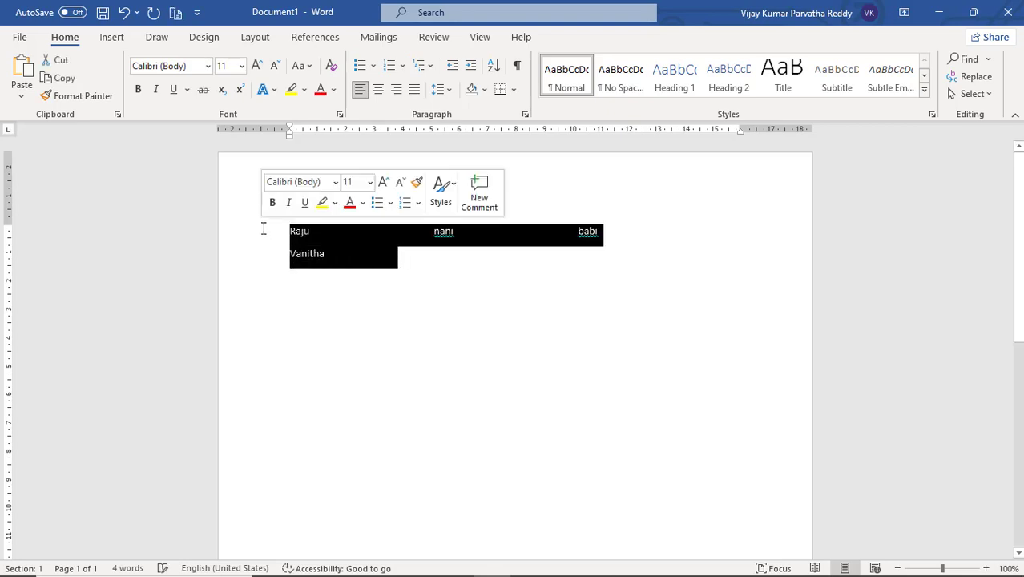
key("Delete")
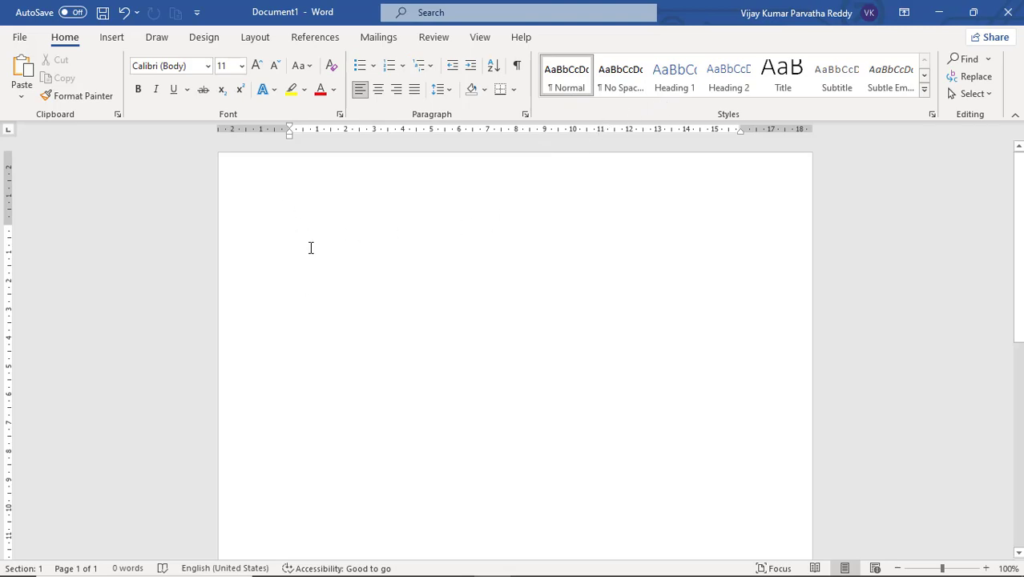
Create a new document from the Origin letter template and go to its beginning
left_click(20, 38)
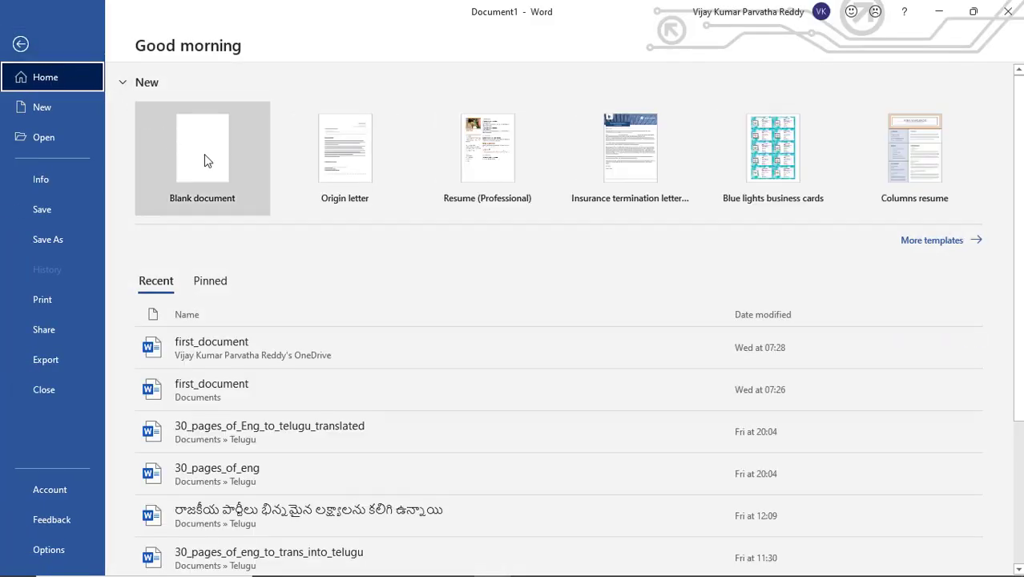
left_click(356, 174)
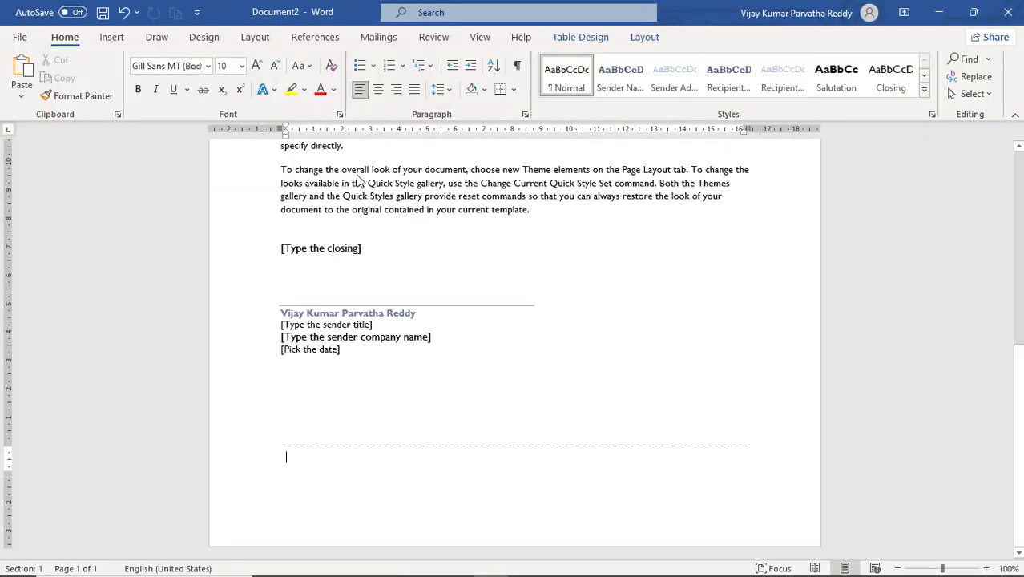
scroll(441, 303, "up", 5)
scroll(441, 303, "up", 4)
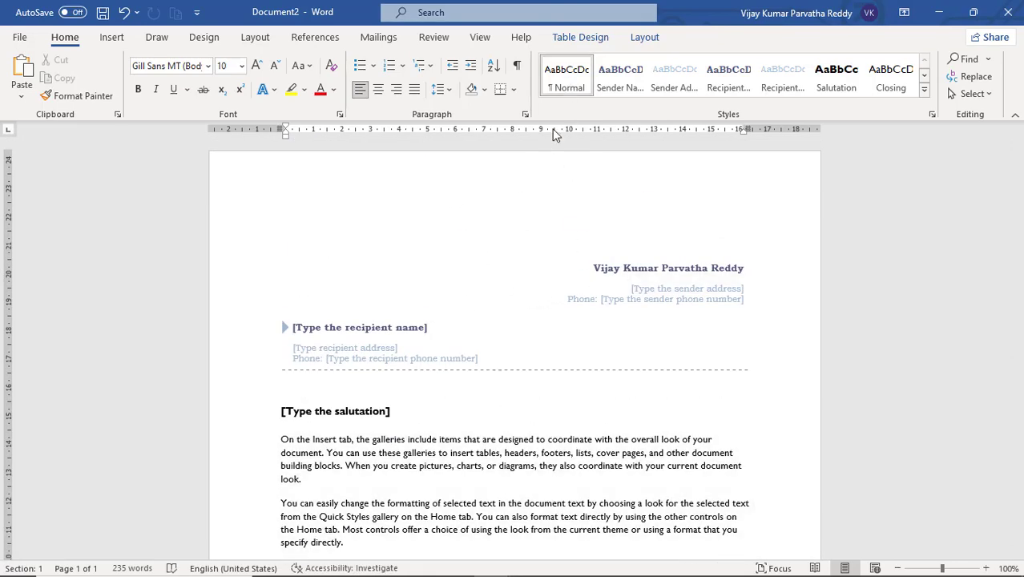
Check which styles are applied to the letter's body, recipient name, sender name, salutation and closing
left_click(467, 458)
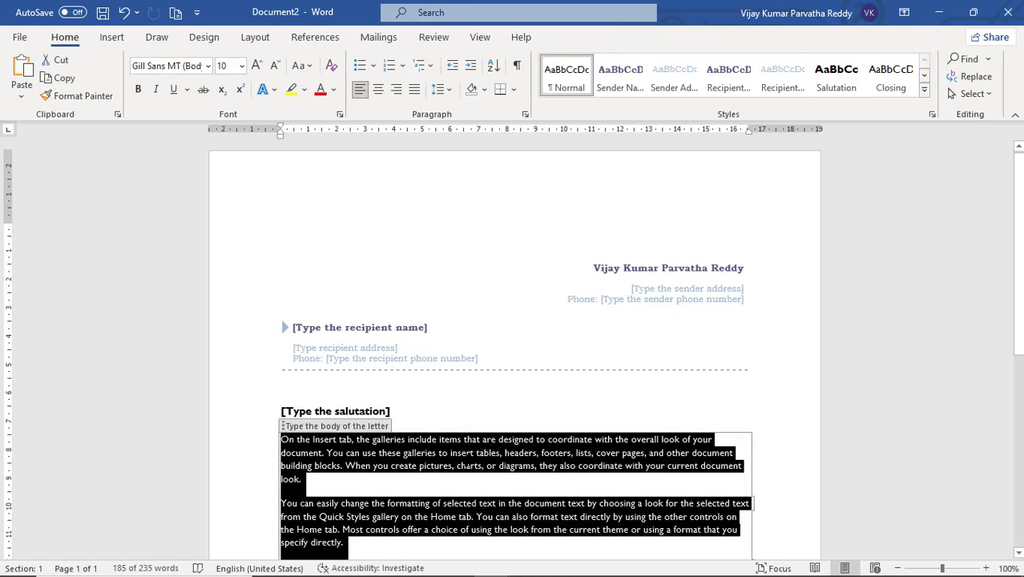
left_click(385, 325)
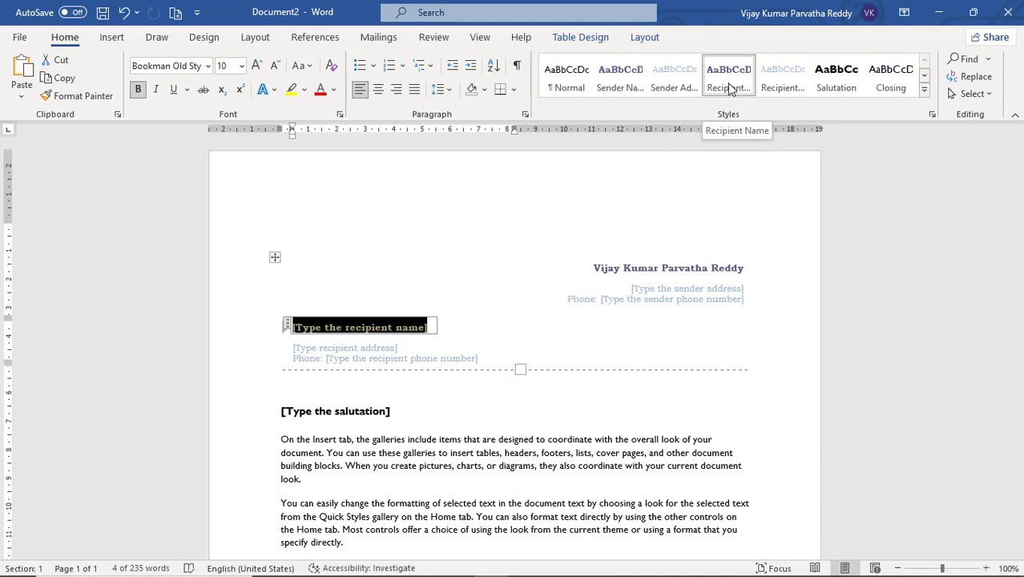
left_click(666, 271)
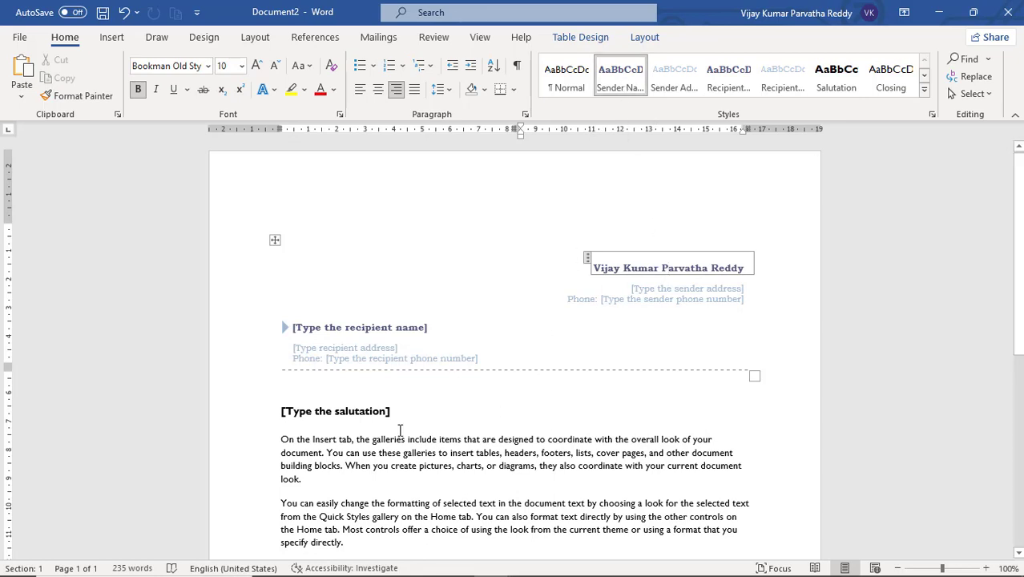
left_click(348, 413)
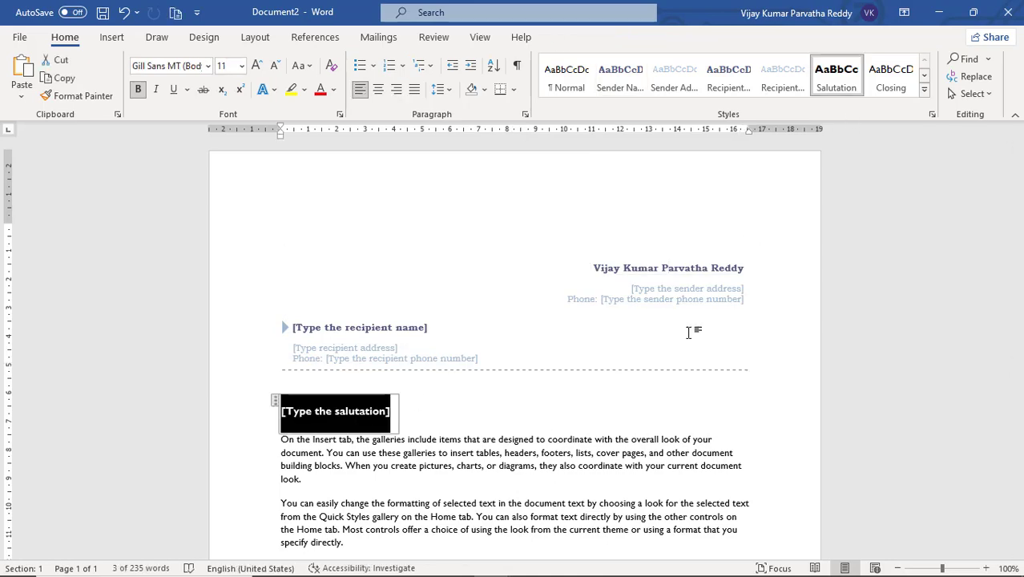
scroll(544, 490, "down", 3)
scroll(544, 491, "down", 1)
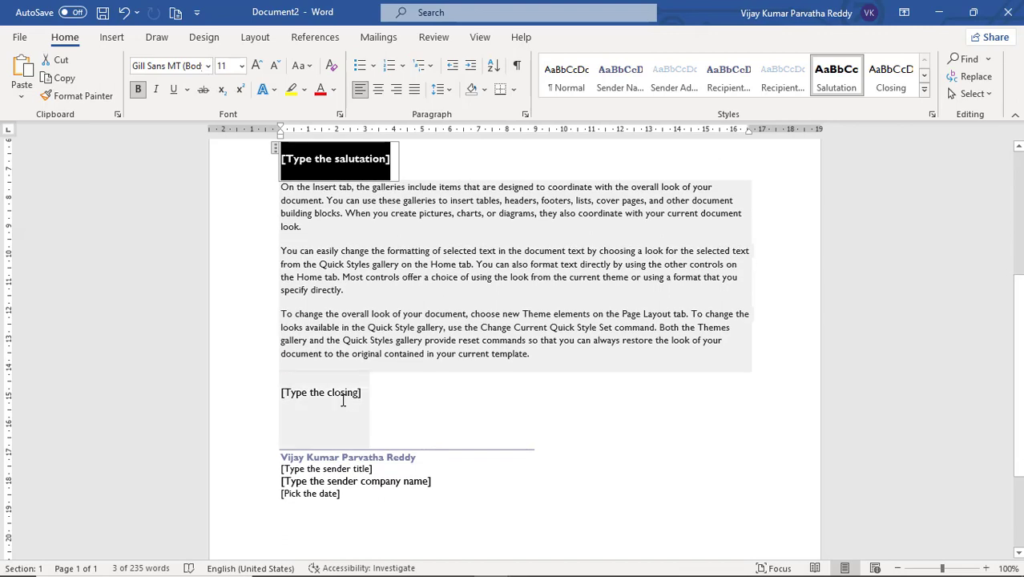
left_click(340, 398)
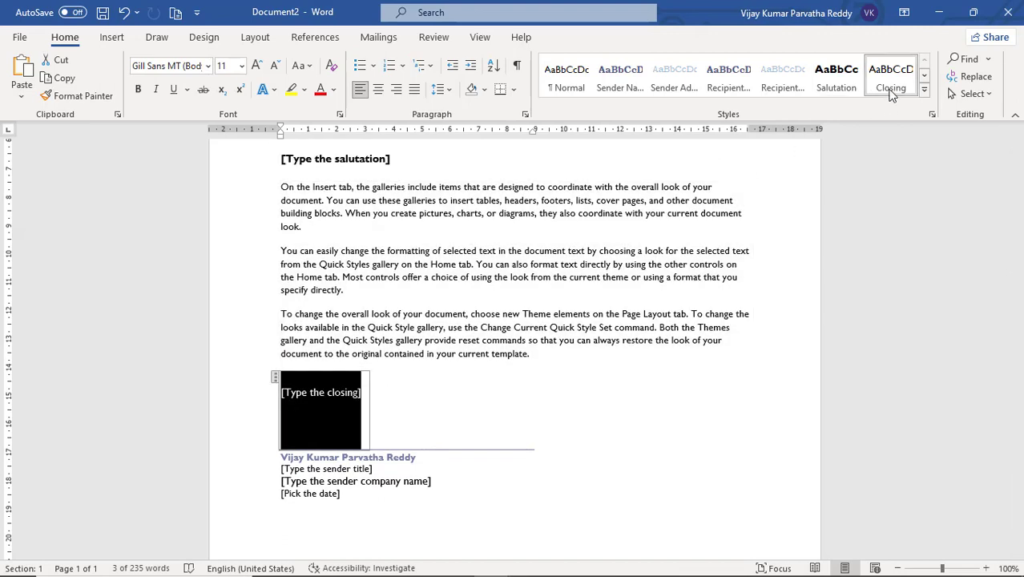
Check the styles applied to the header's sender name, recipient name and recipient phone number, and to the signature block's sender name and title
scroll(625, 382, "up", 5)
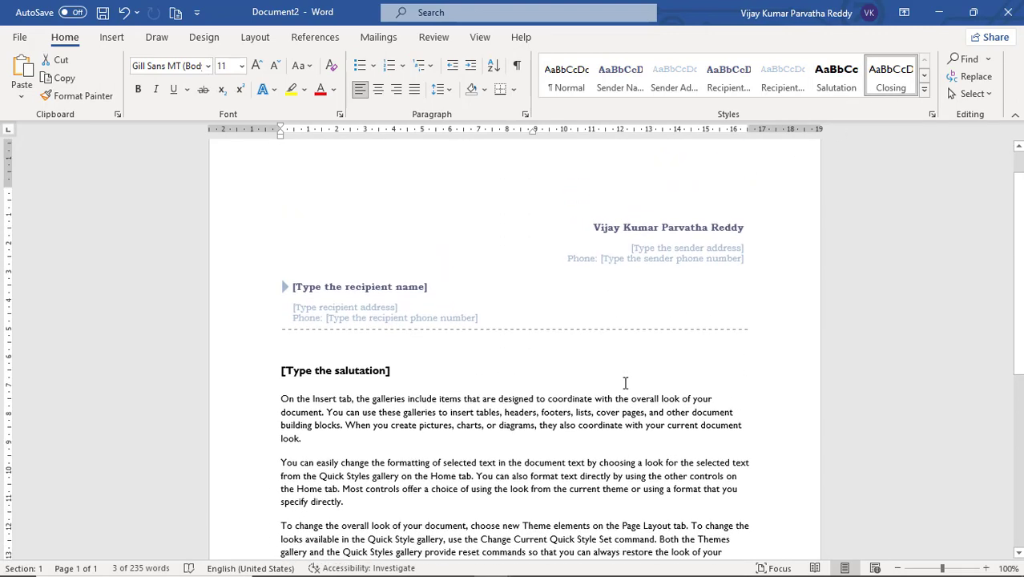
left_click(661, 236)
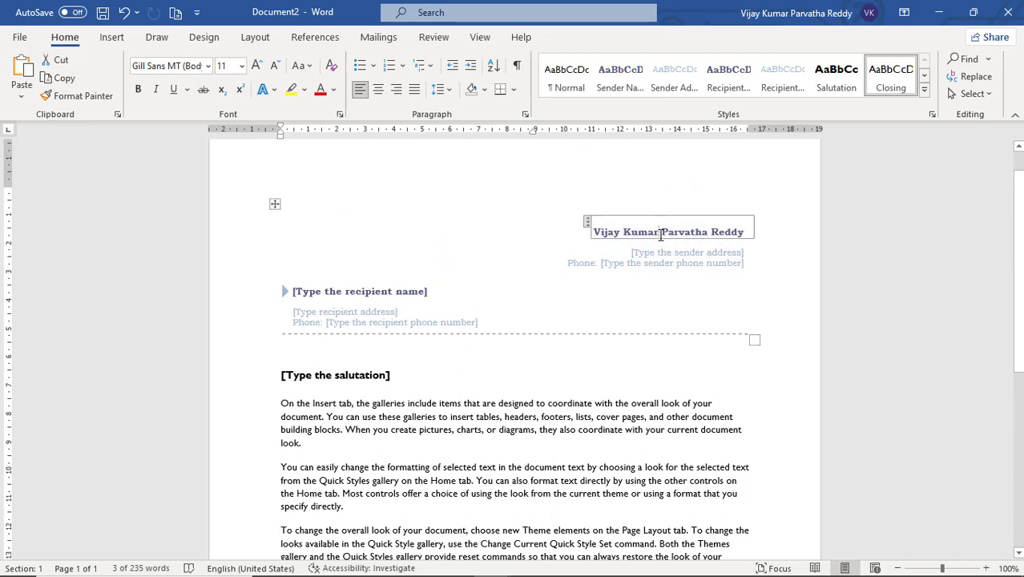
left_click(389, 294)
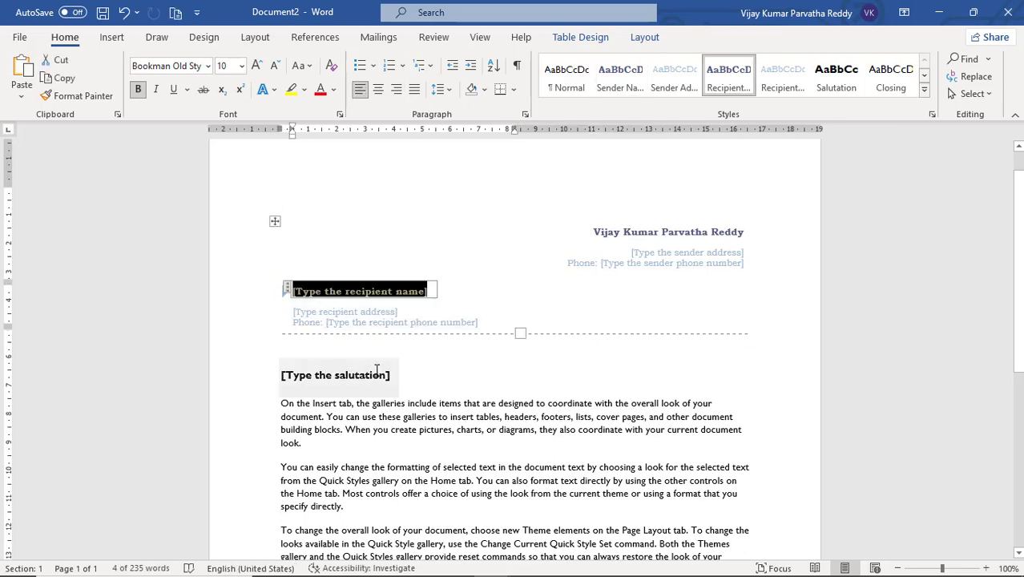
left_click(393, 323)
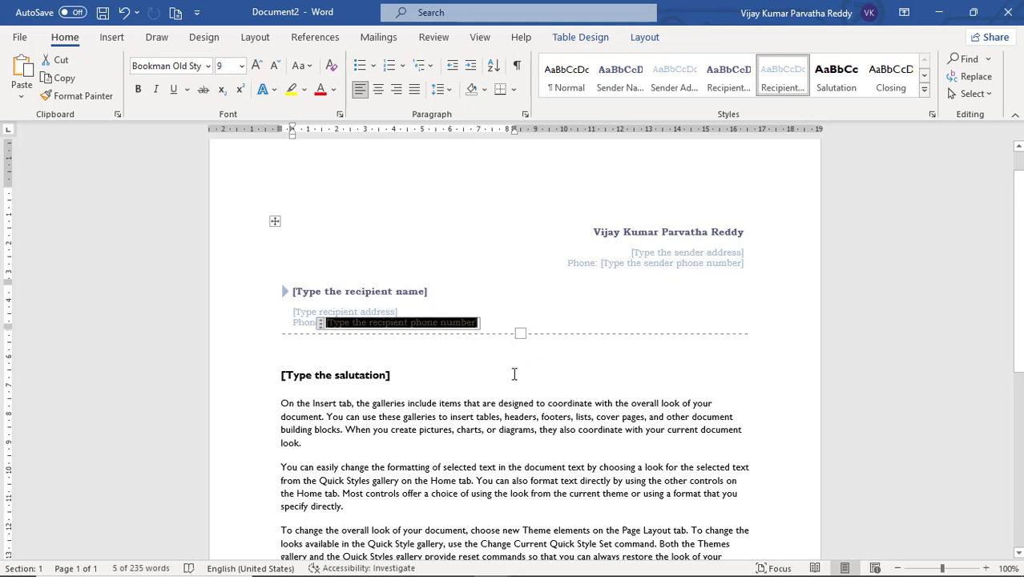
scroll(513, 375, "down", 5)
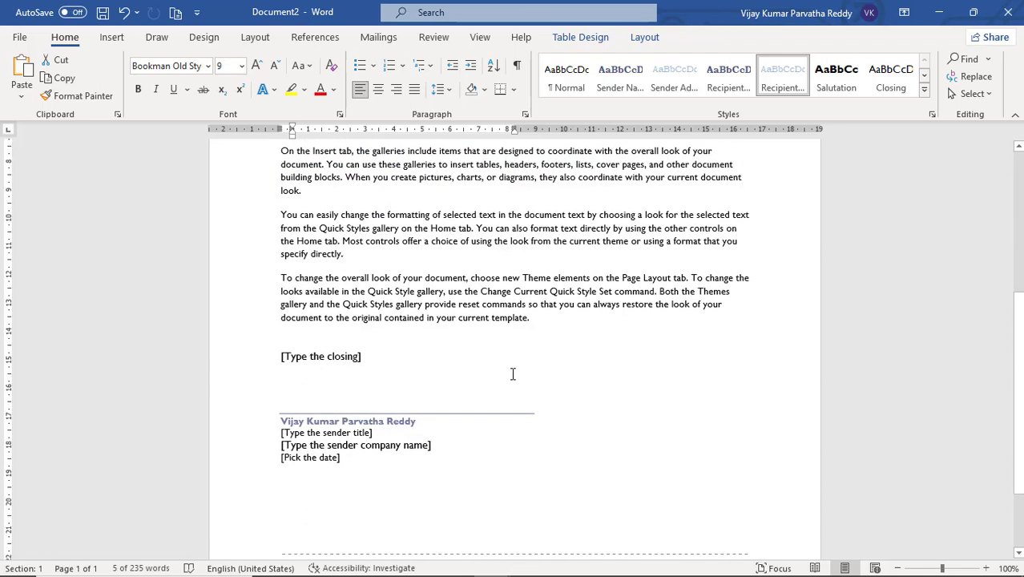
left_click(373, 424)
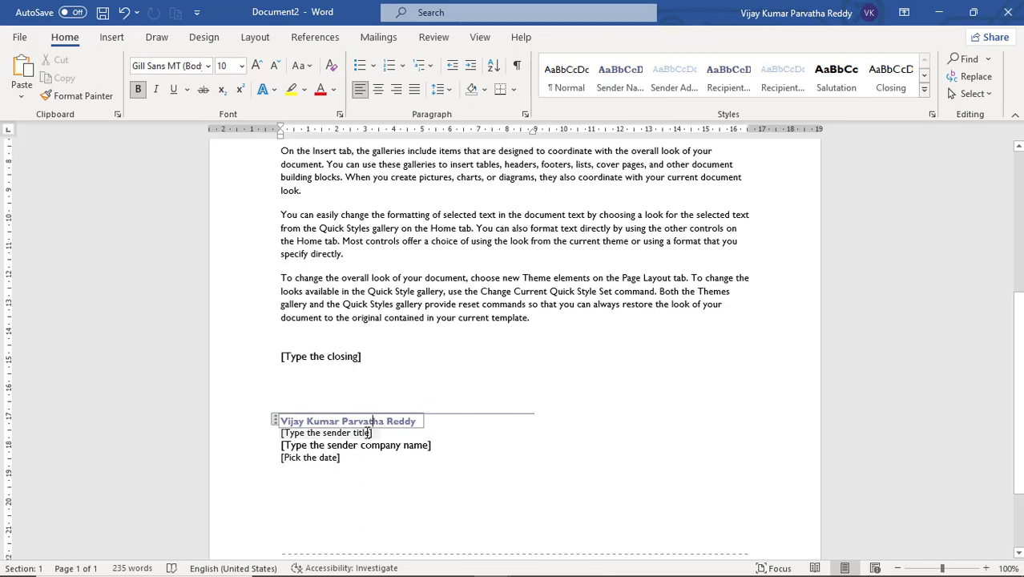
left_click(367, 433)
left_click(346, 458)
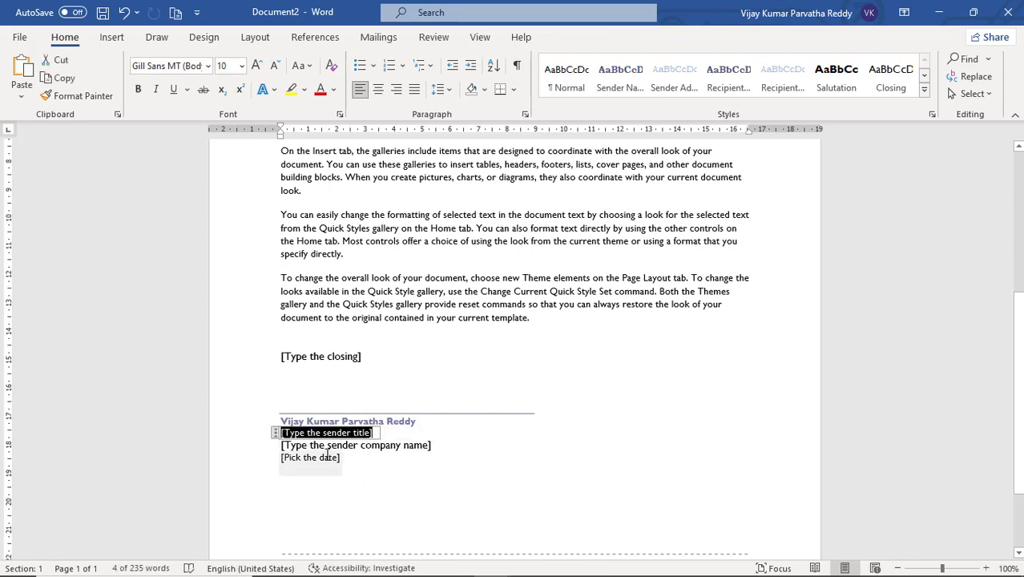
left_click(349, 422)
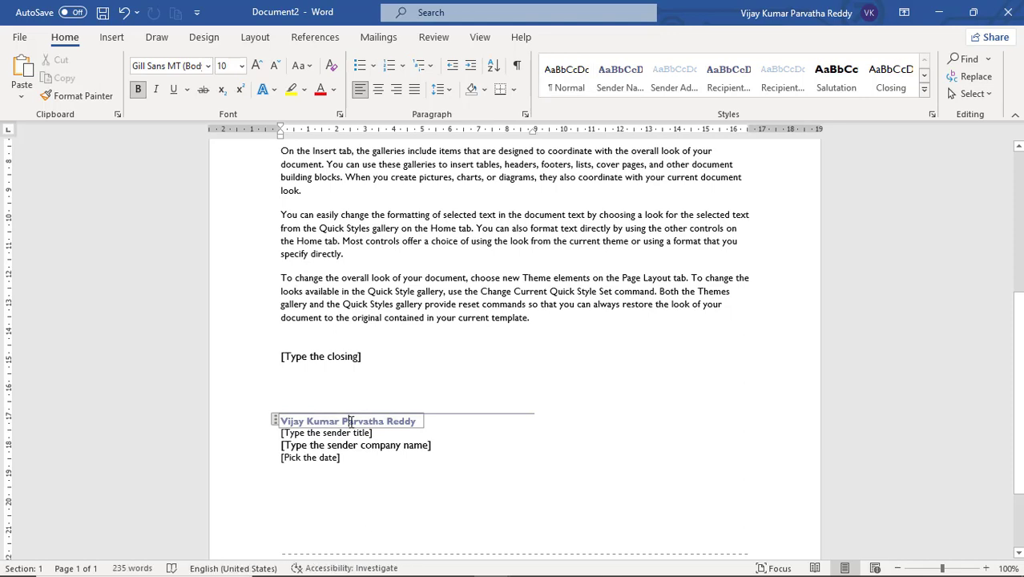
left_click(351, 434)
left_click(349, 422)
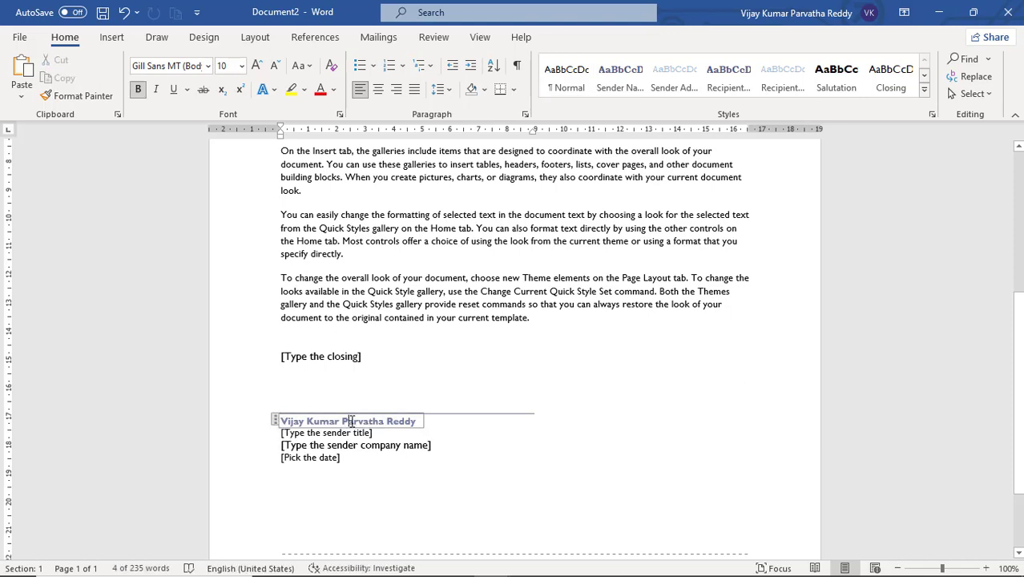
Look through the template's available paragraph and text styles, and compare the styles of the closing and the signature name
left_click(926, 76)
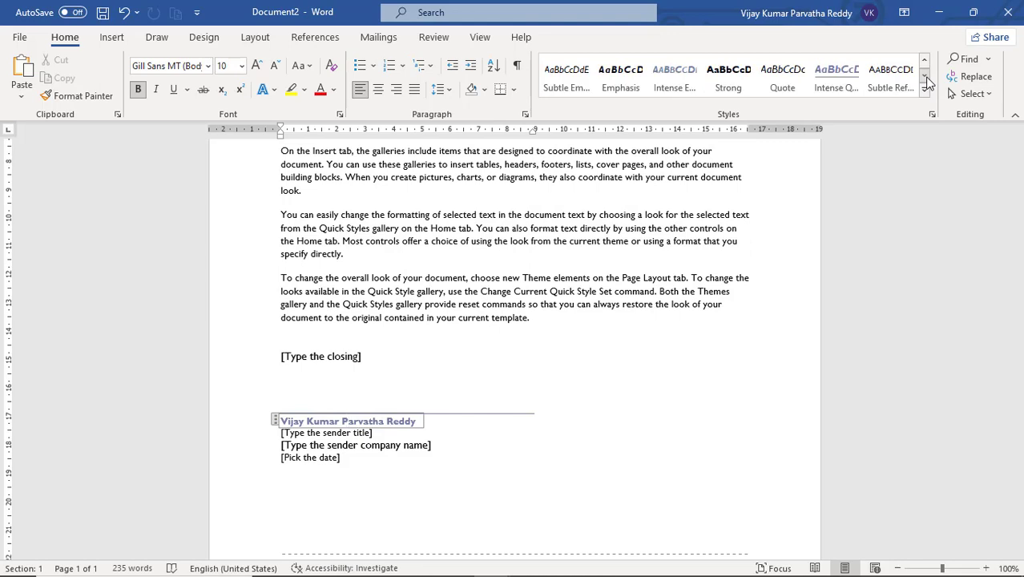
left_click(926, 78)
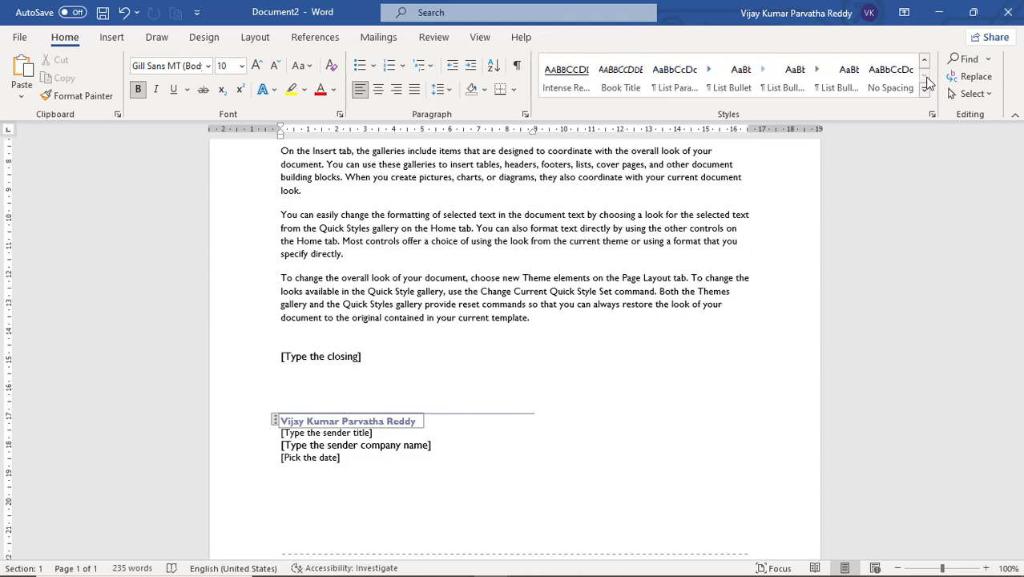
left_click(926, 61)
left_click(926, 62)
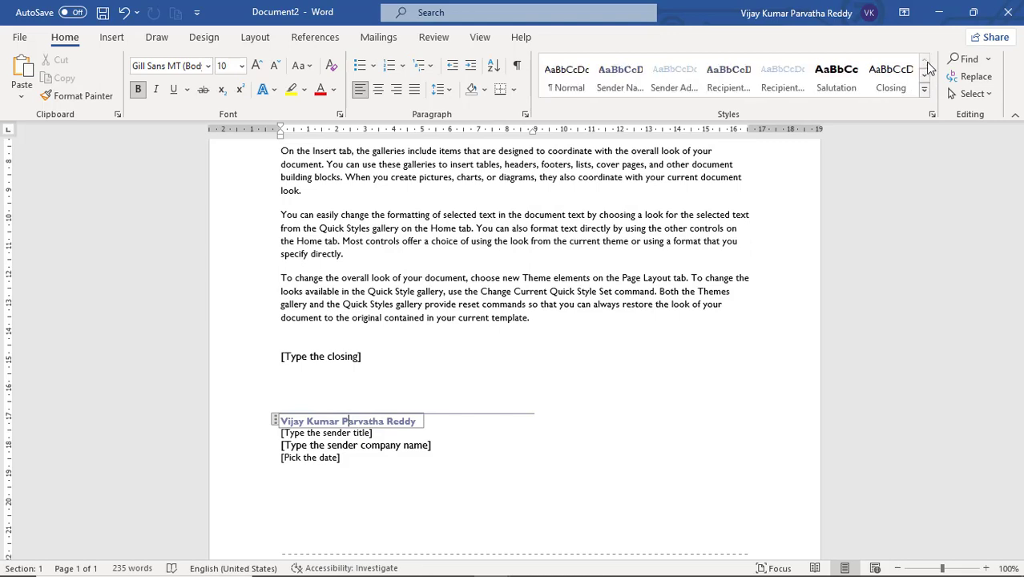
left_click(324, 352)
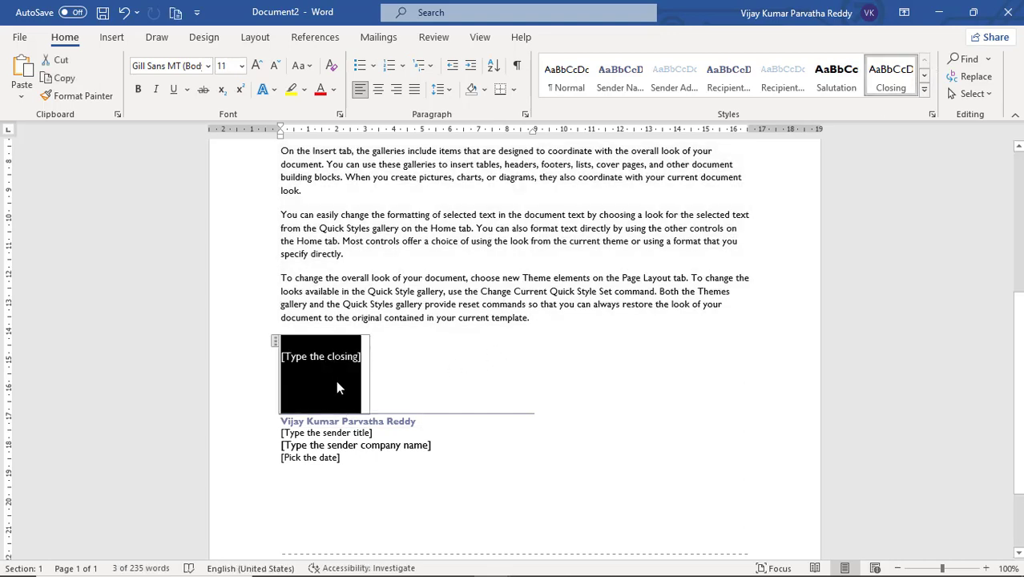
left_click(352, 423)
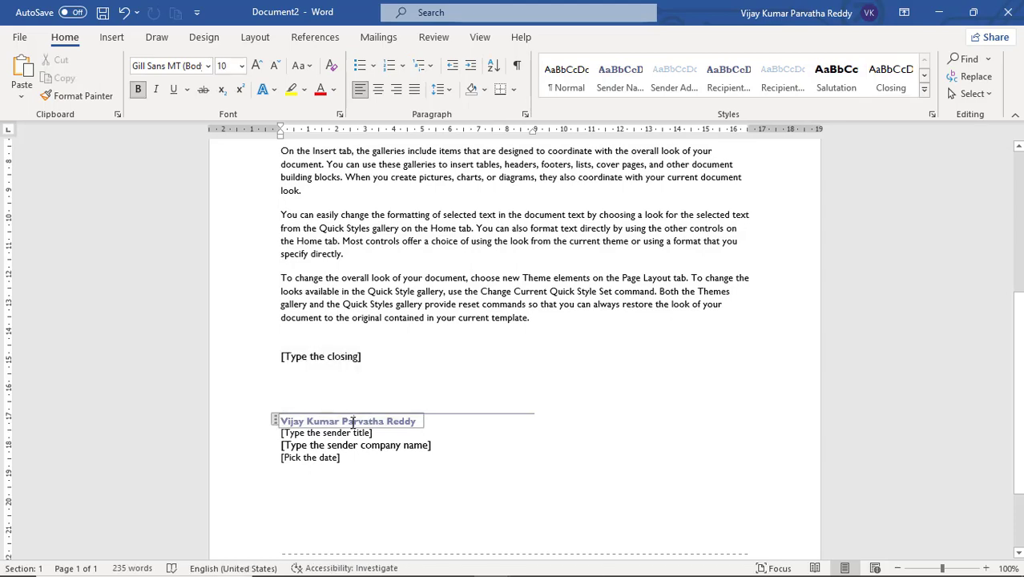
scroll(434, 366, "up", 7)
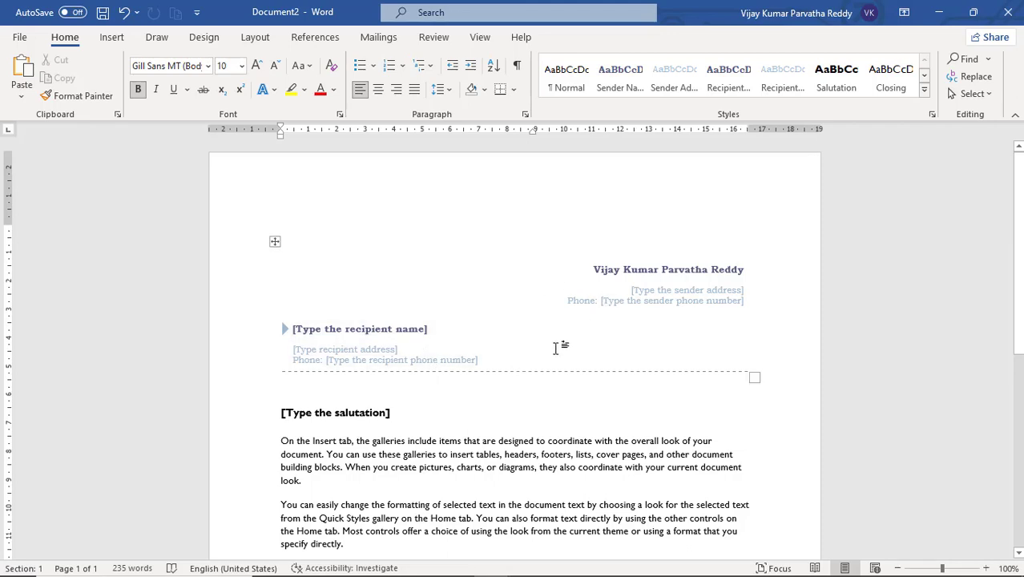
Apply the Normal style to the sender's name, address and phone lines in the letter header
scroll(556, 347, "down", 2)
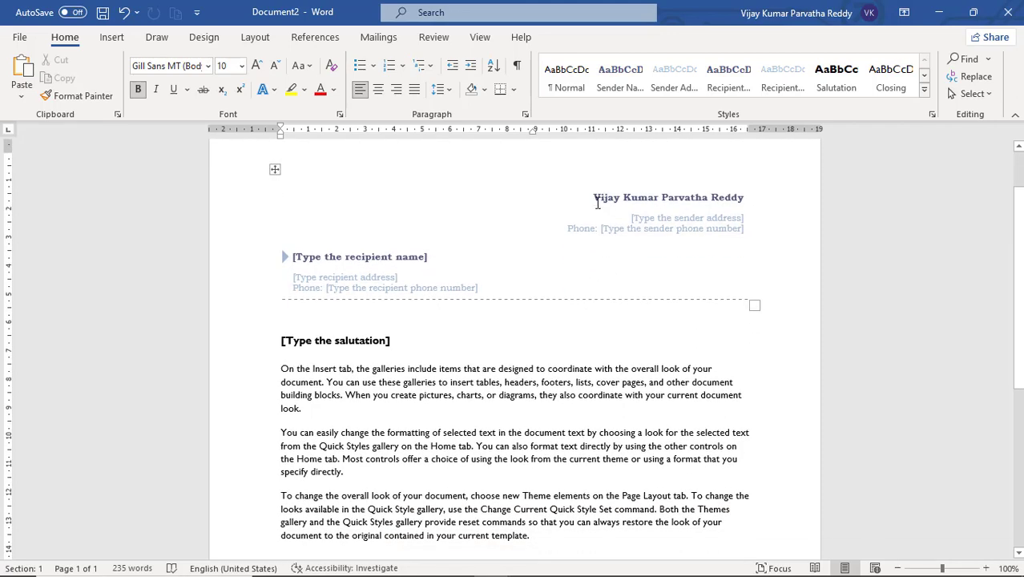
left_click_drag(591, 199, 662, 231)
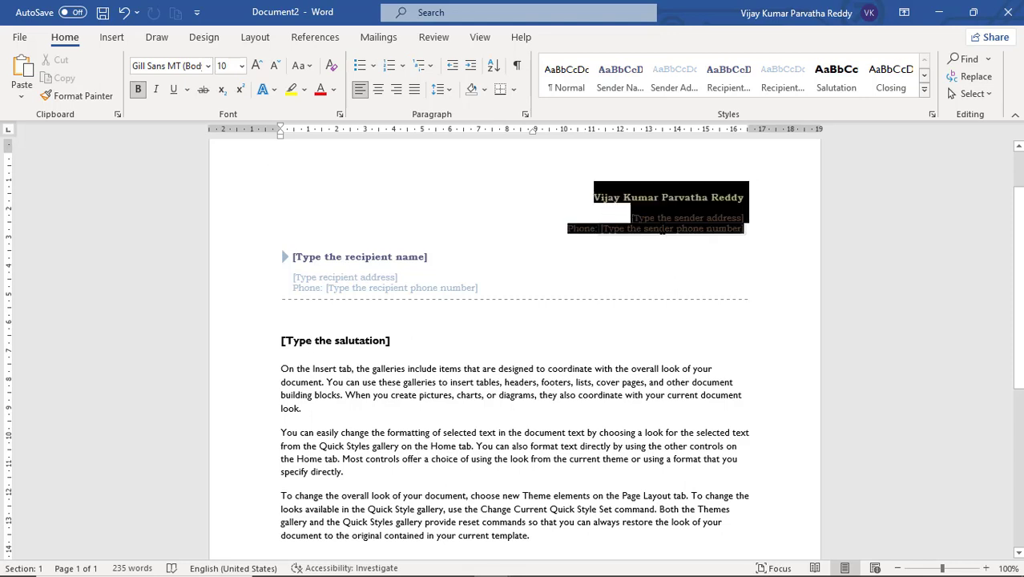
left_click(679, 222)
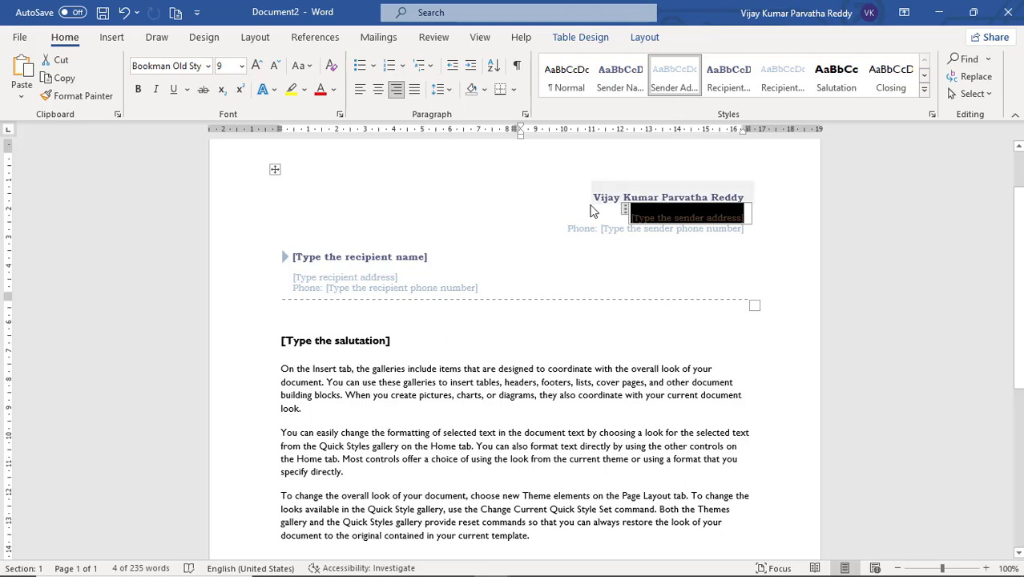
left_click_drag(591, 197, 694, 233)
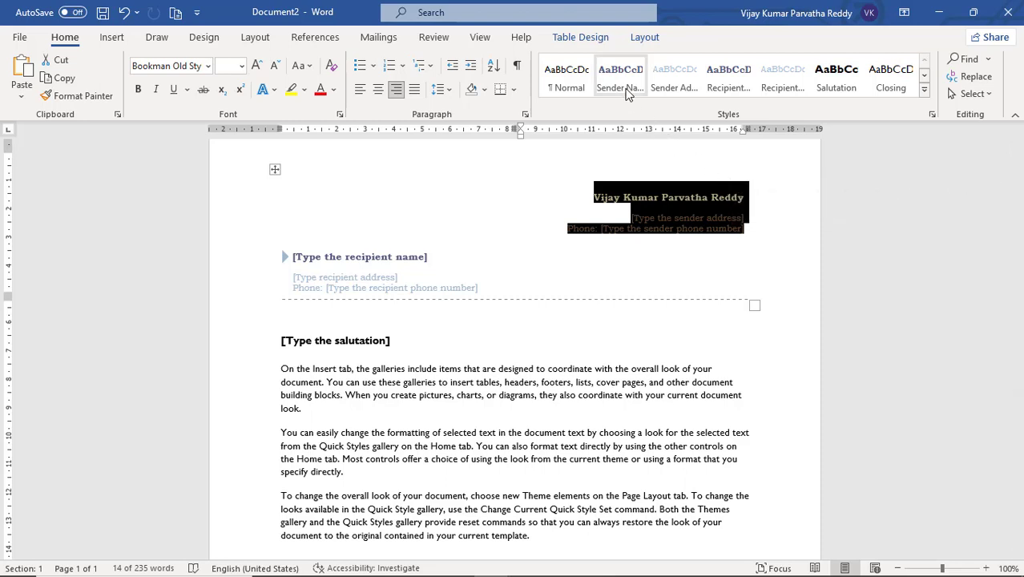
left_click(571, 87)
left_click(562, 208)
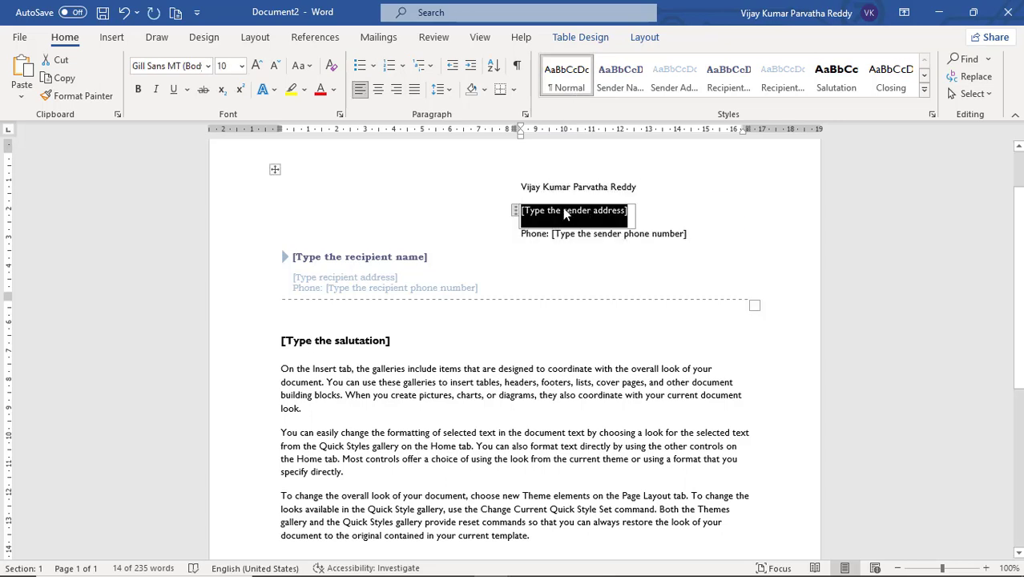
left_click(477, 201)
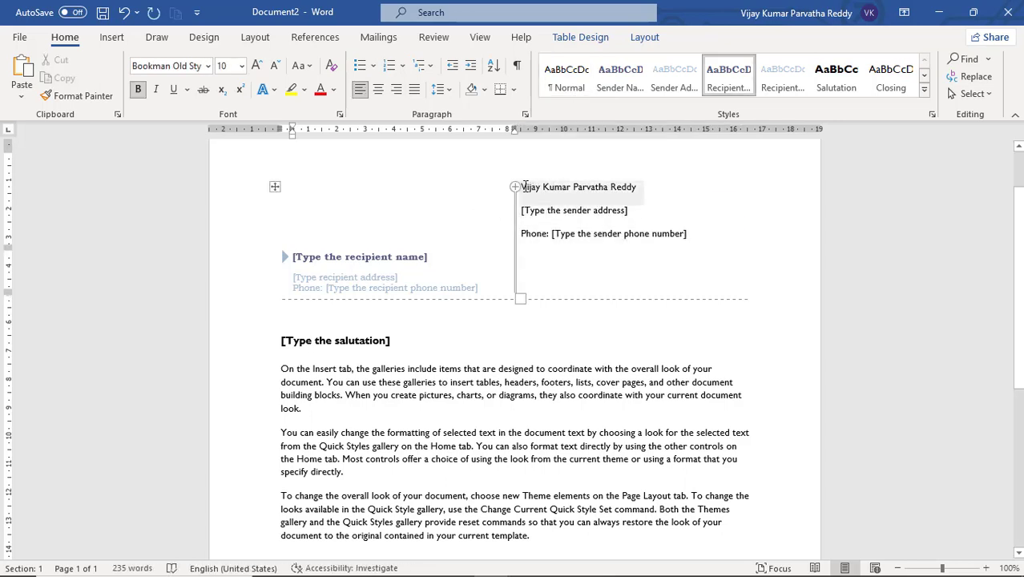
left_click(548, 373)
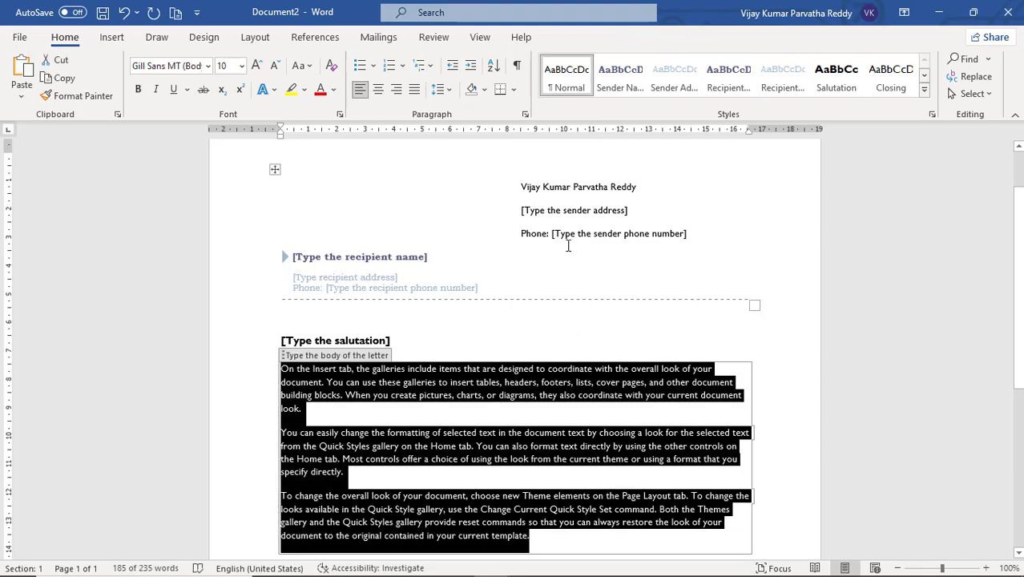
Apply the Sender Address style to the sender's name, address and phone lines in the letter header
left_click(573, 209)
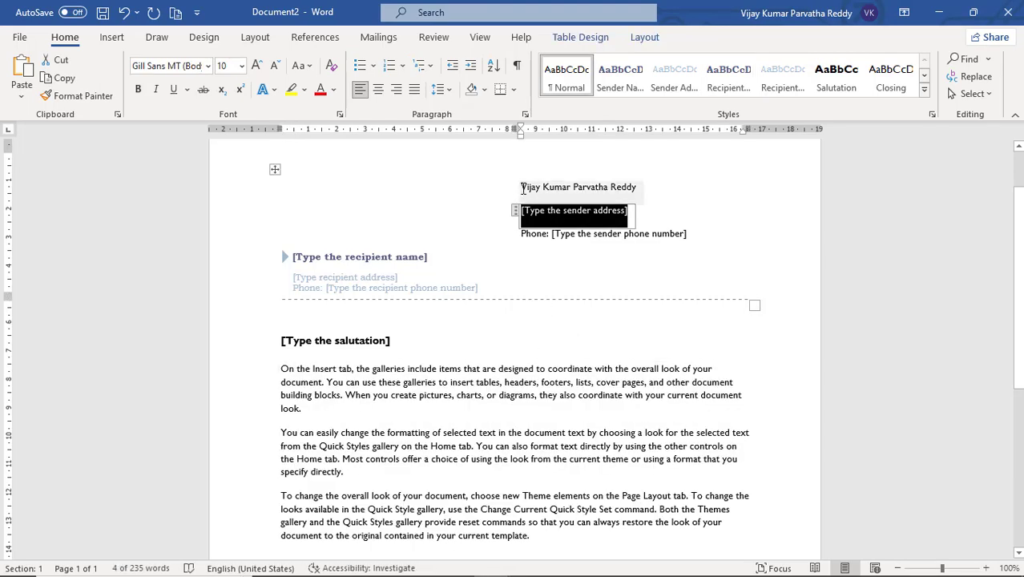
left_click_drag(523, 187, 708, 238)
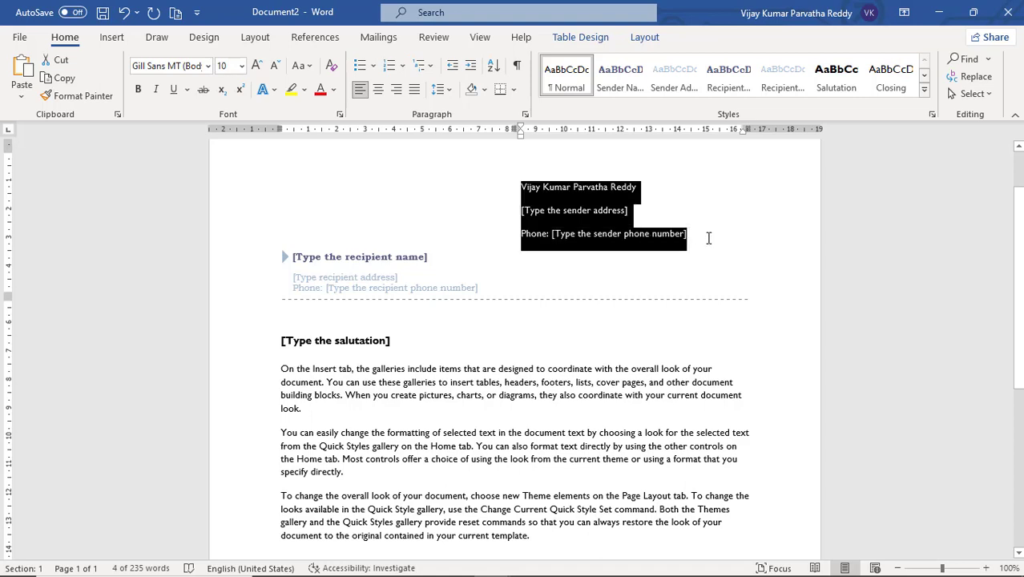
left_click(679, 89)
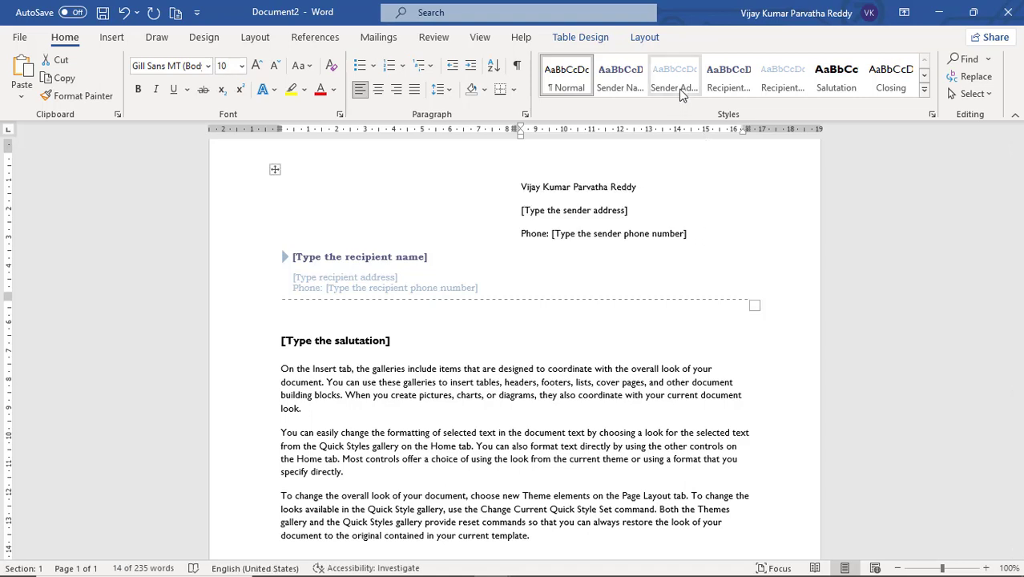
left_click(679, 89)
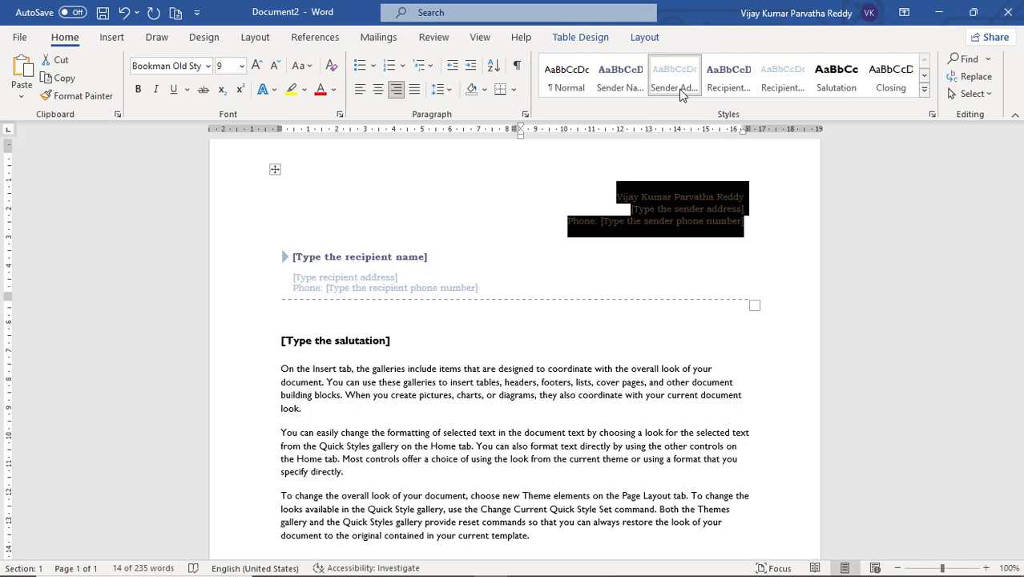
Apply the Strong style to the recipient's name, address and phone lines
left_click(493, 284)
left_click_drag(485, 289, 318, 256)
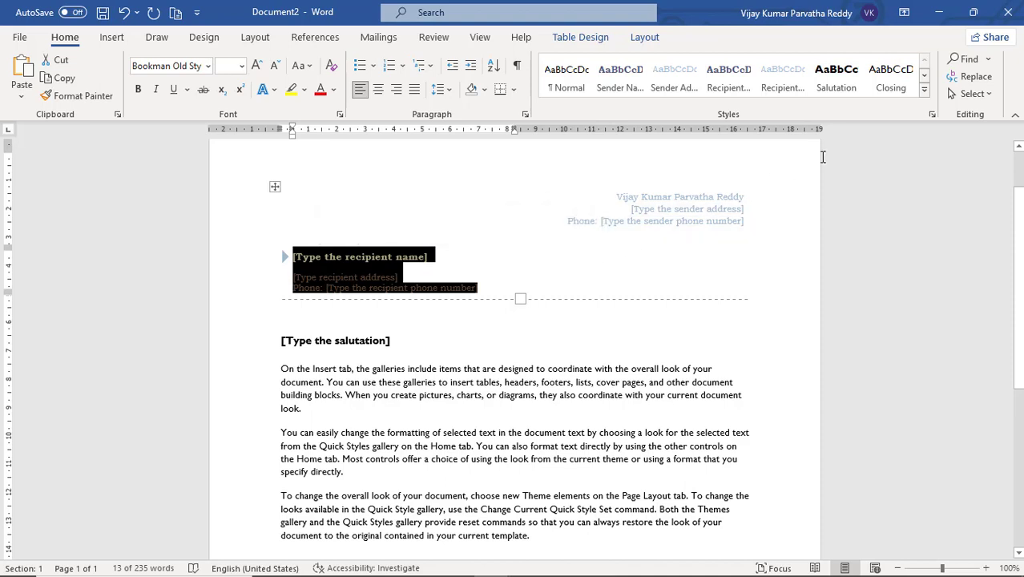
left_click(925, 77)
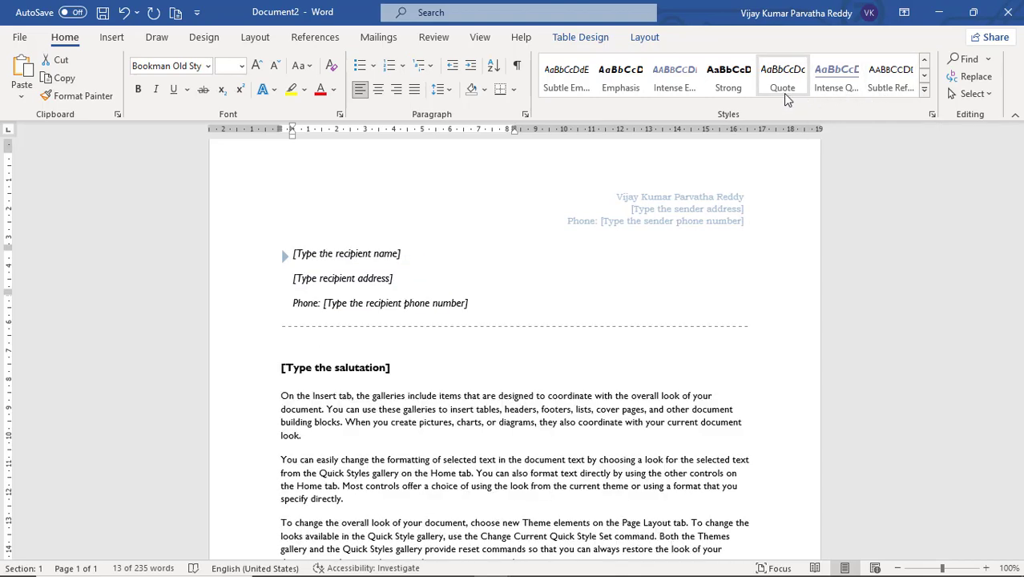
left_click(738, 94)
left_click(575, 342)
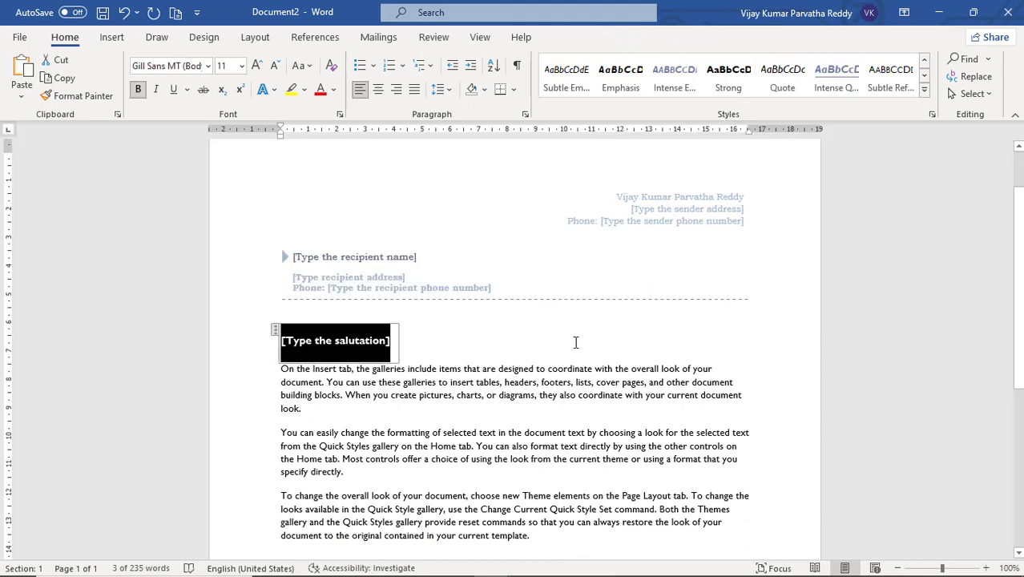
Select the letter's body text and preview the available list styles on it, including List Paragraph and the List Bullet styles
scroll(513, 321, "down", 3)
left_click(487, 314)
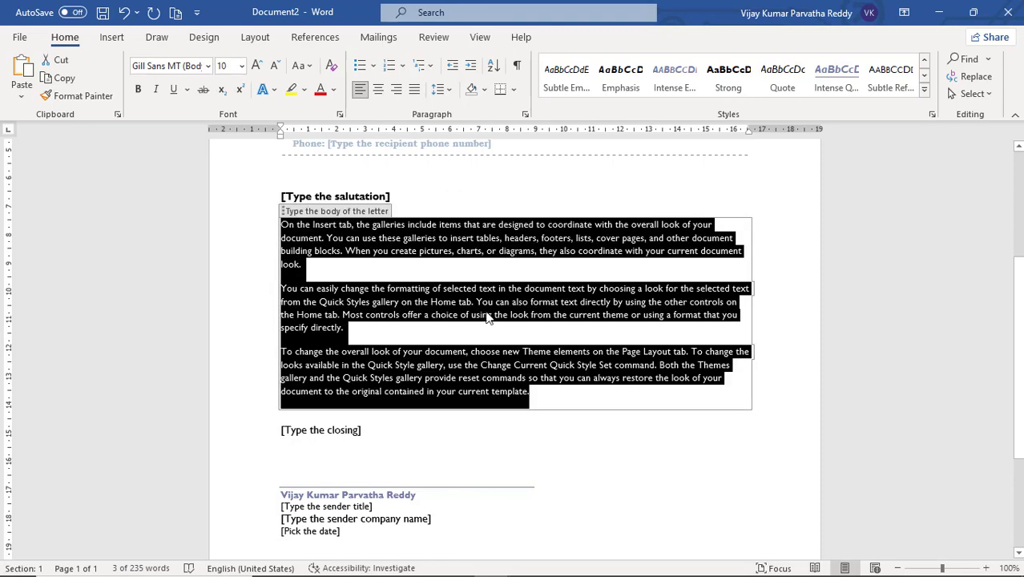
left_click(924, 60)
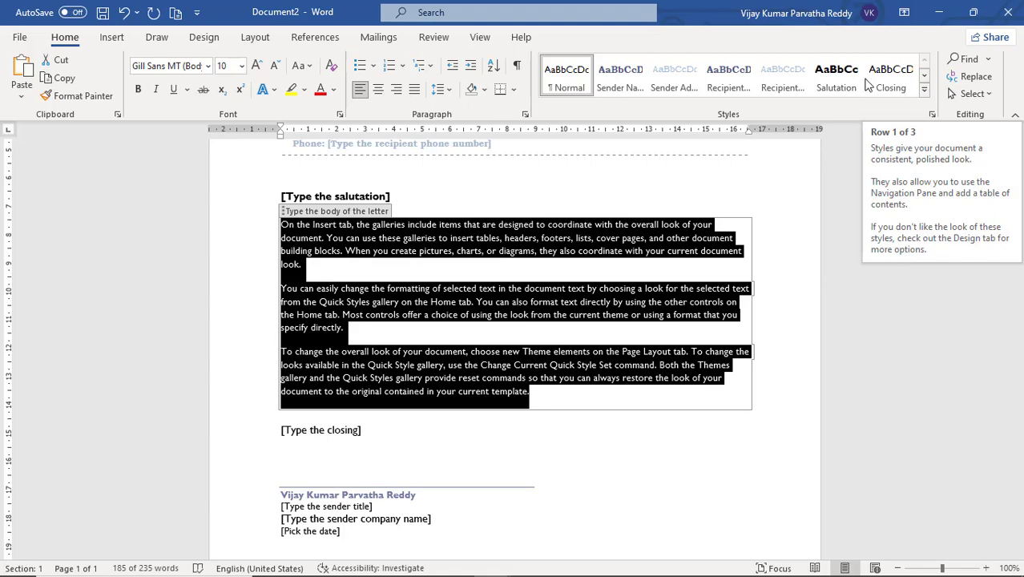
left_click(925, 80)
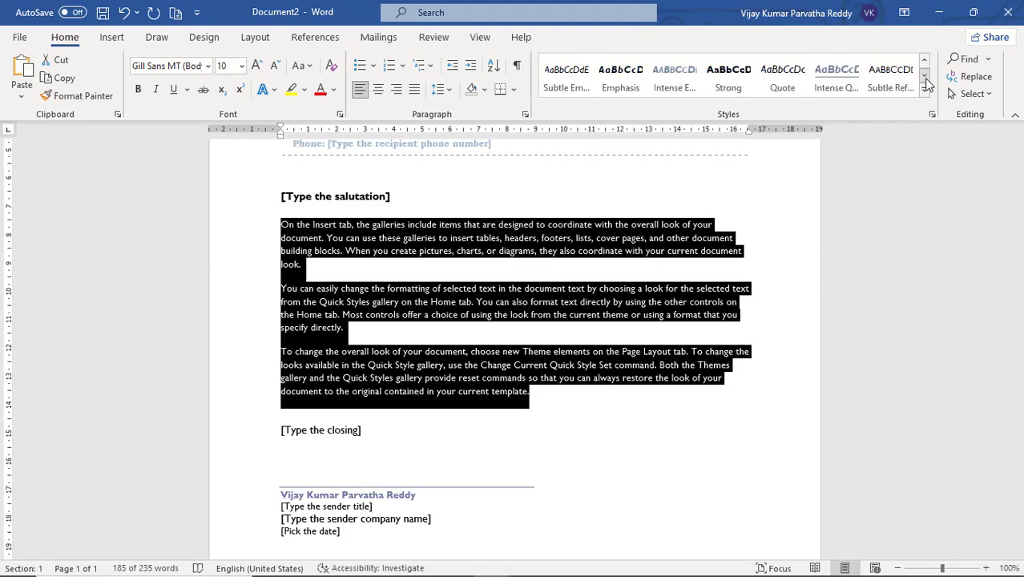
left_click(925, 80)
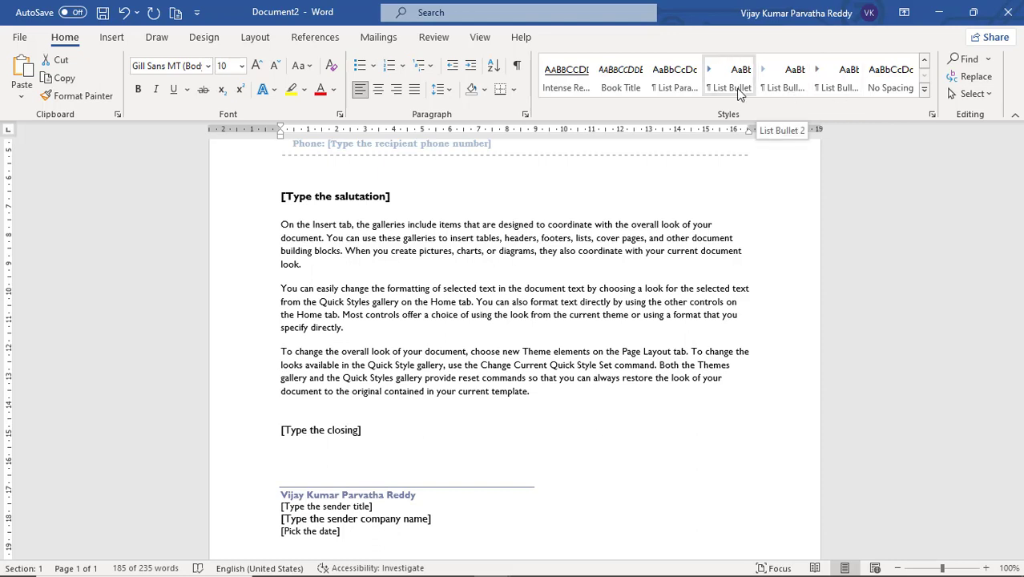
left_click(669, 88)
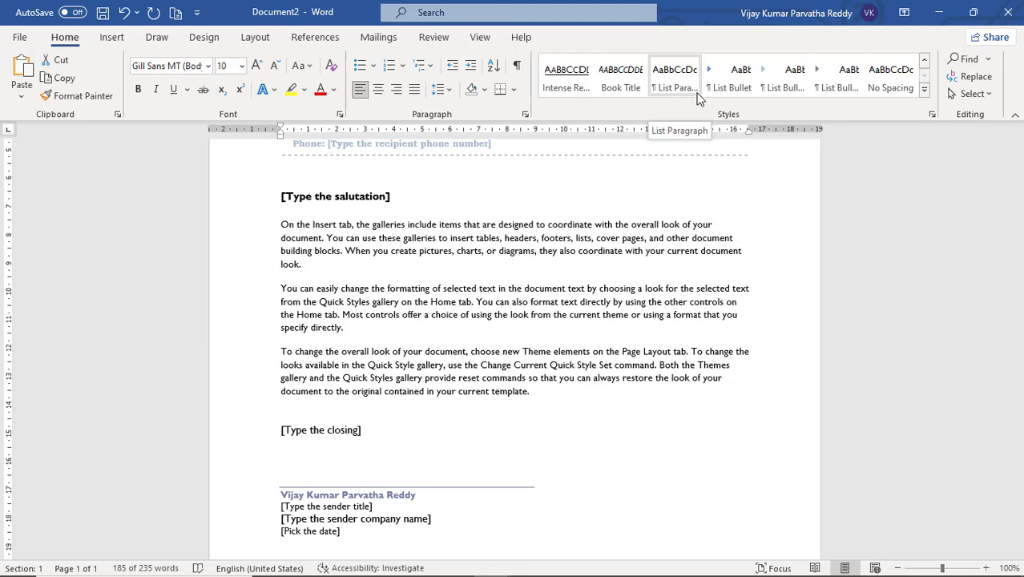
Open the full list of styles, browse all its entries and examine the formatting details of Heading 1
left_click(932, 115)
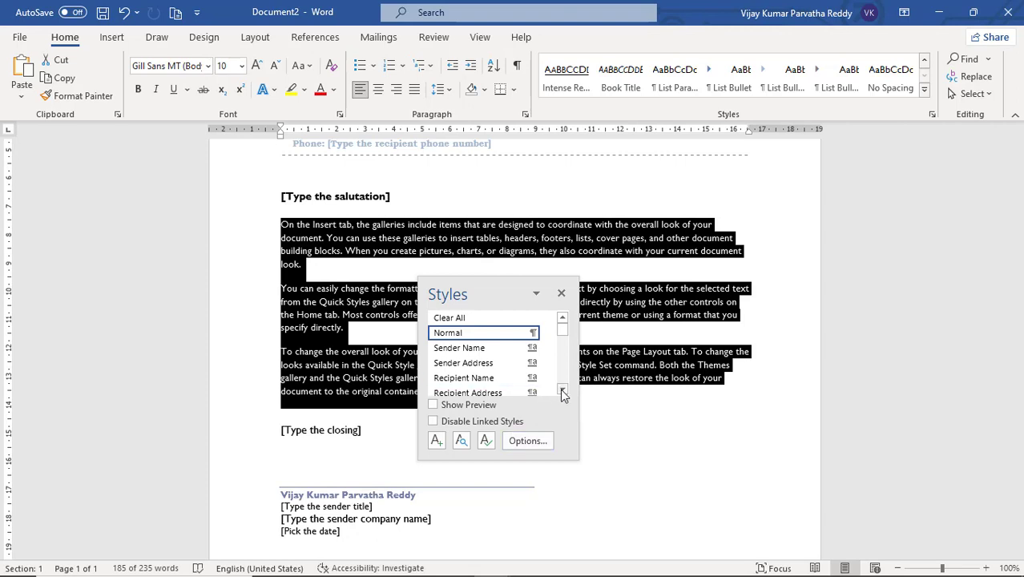
scroll(561, 390, "down", 5)
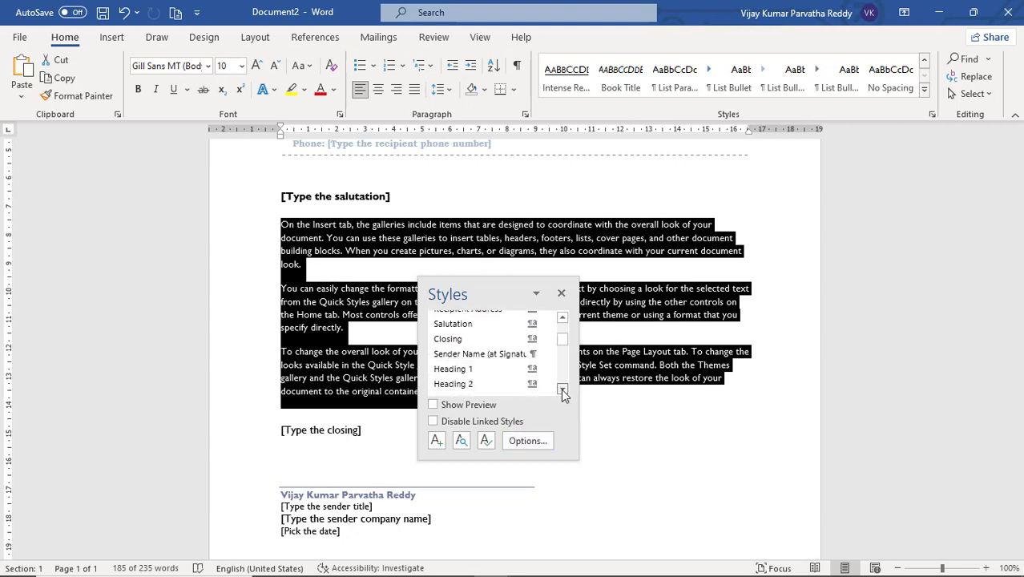
scroll(561, 391, "down", 3)
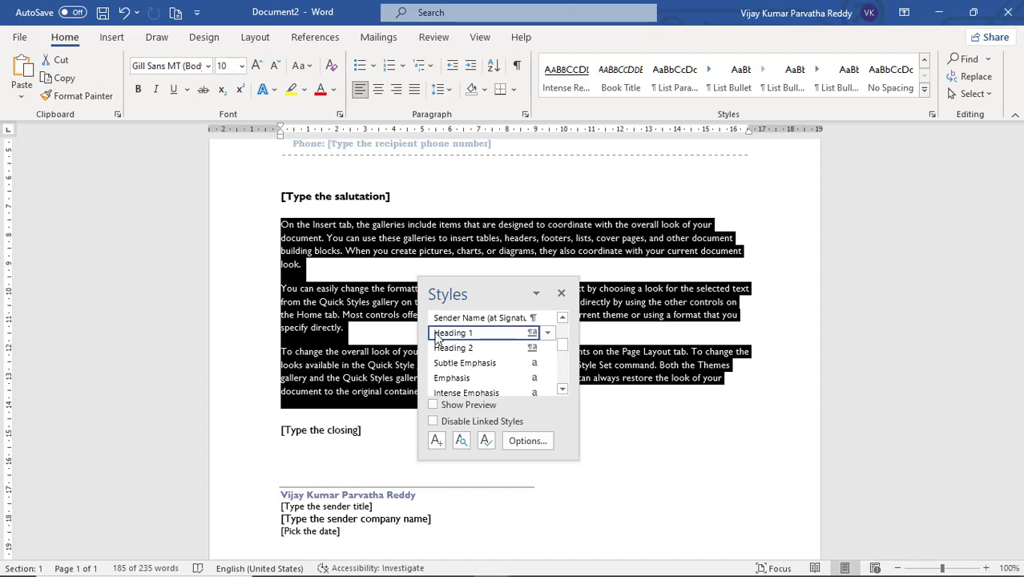
mouse_move(432, 337)
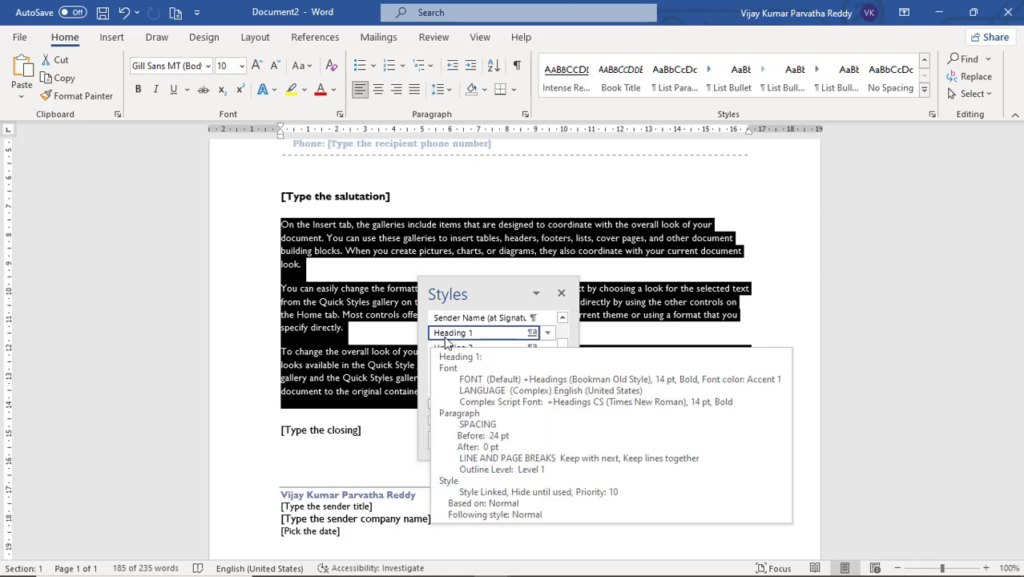
scroll(446, 341, "up", 5)
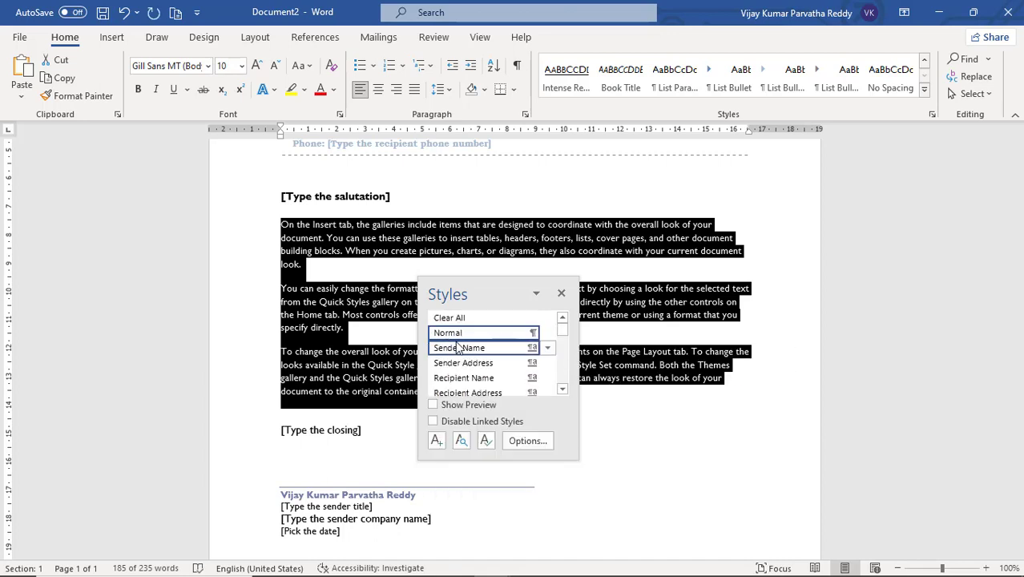
mouse_move(483, 339)
scroll(482, 356, "down", 6)
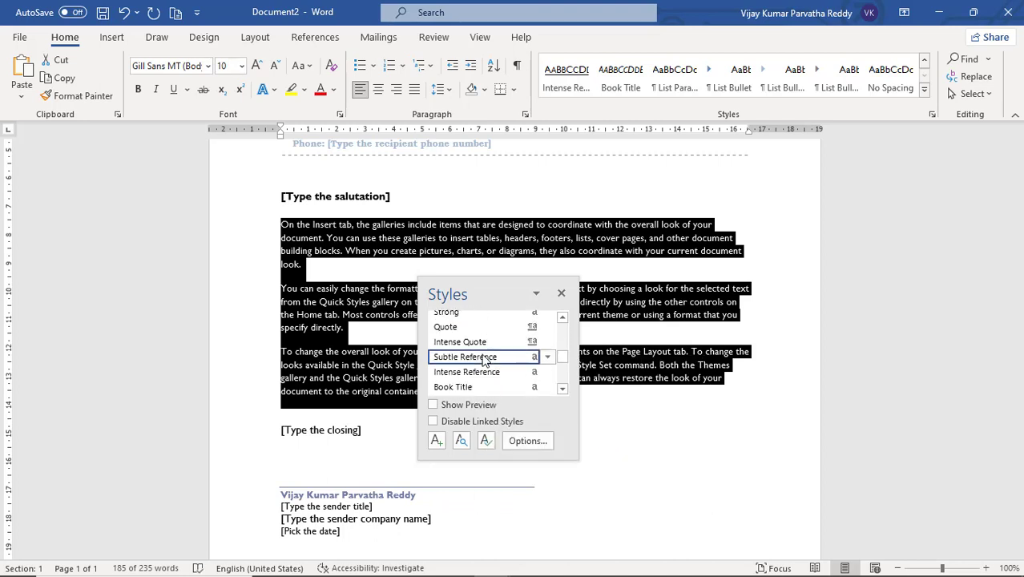
scroll(483, 361, "down", 3)
scroll(483, 360, "down", 1)
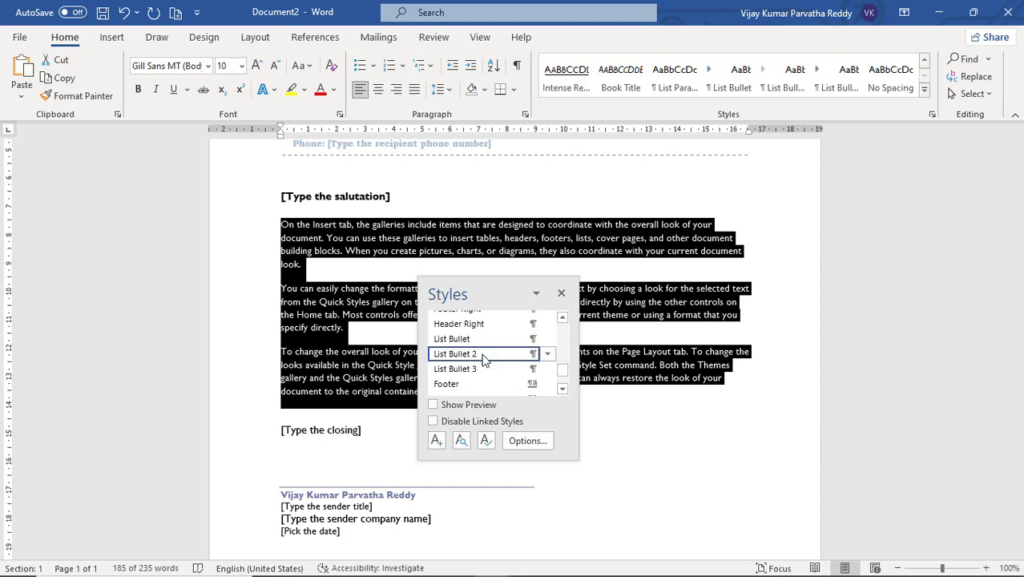
scroll(483, 361, "down", 1)
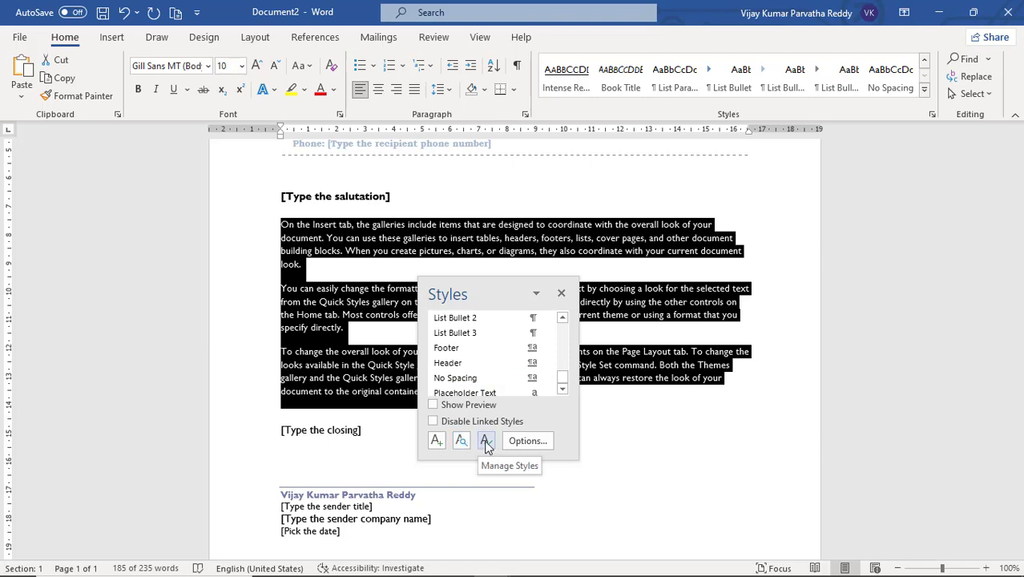
Set the style list's options to show font formatting as styles
left_click(521, 442)
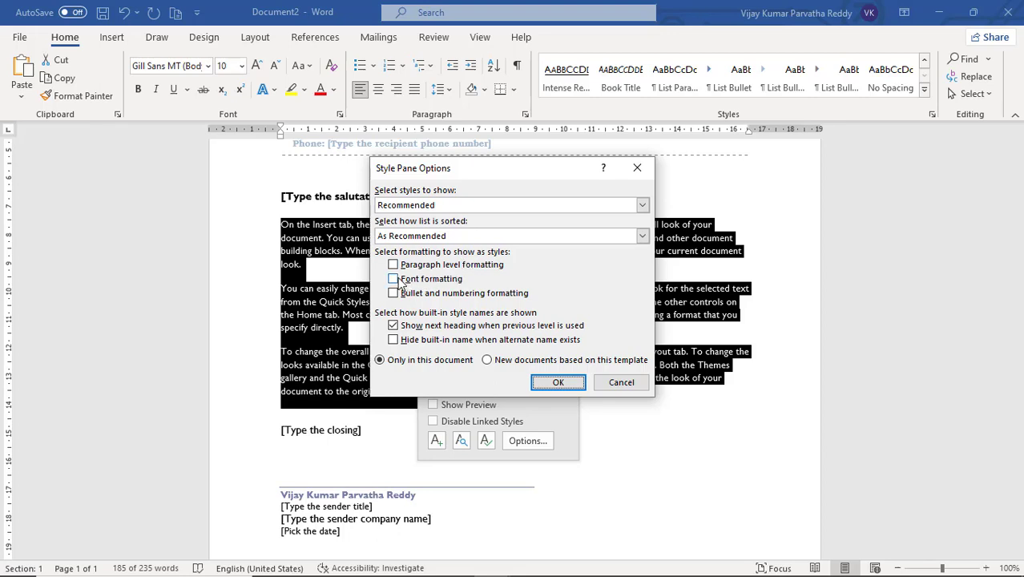
left_click(401, 283)
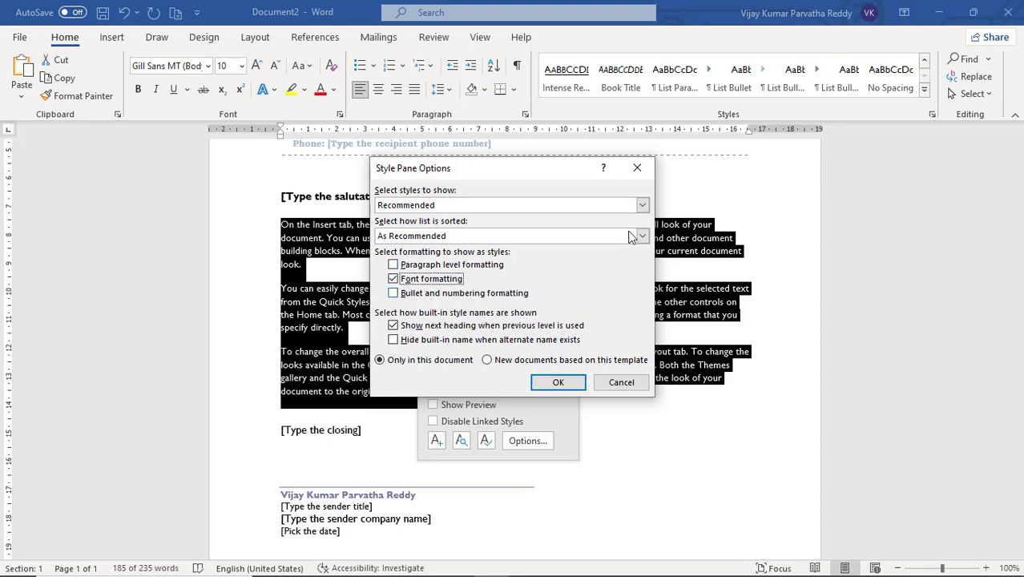
left_click(569, 385)
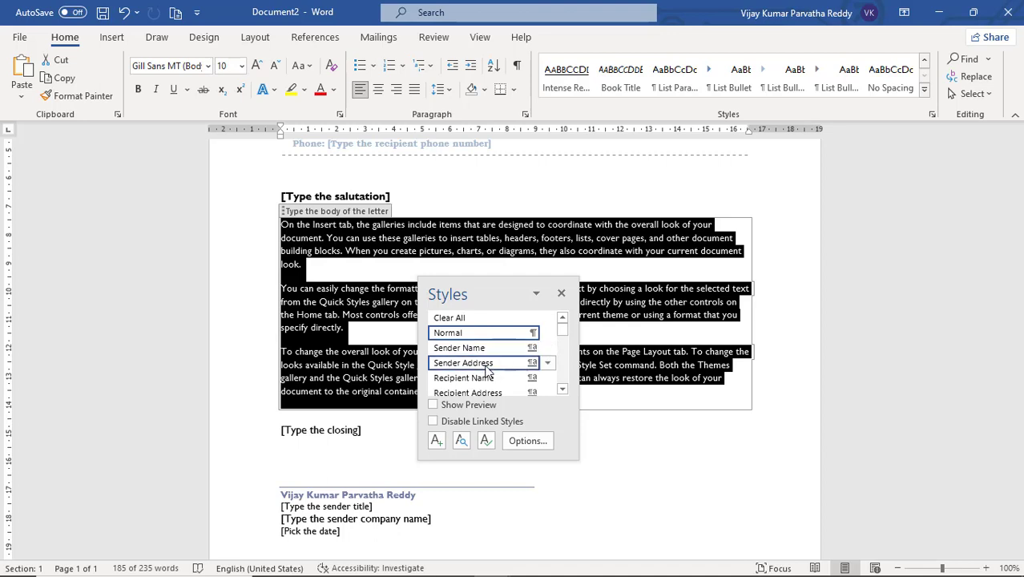
Browse the style list with its formatting entries and turn on previews of the styles
scroll(488, 381, "down", 2)
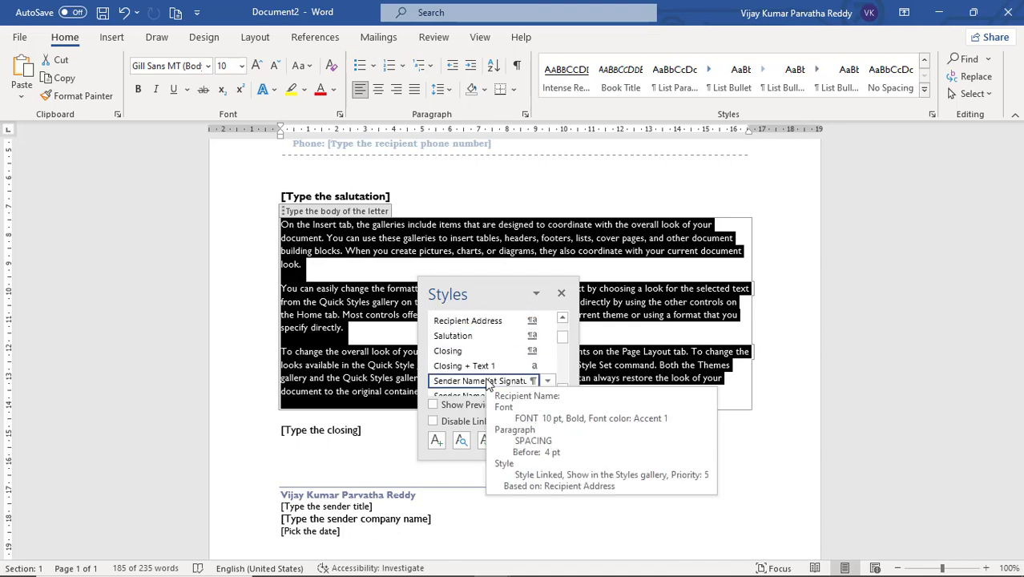
scroll(488, 383, "down", 2)
scroll(488, 383, "down", 6)
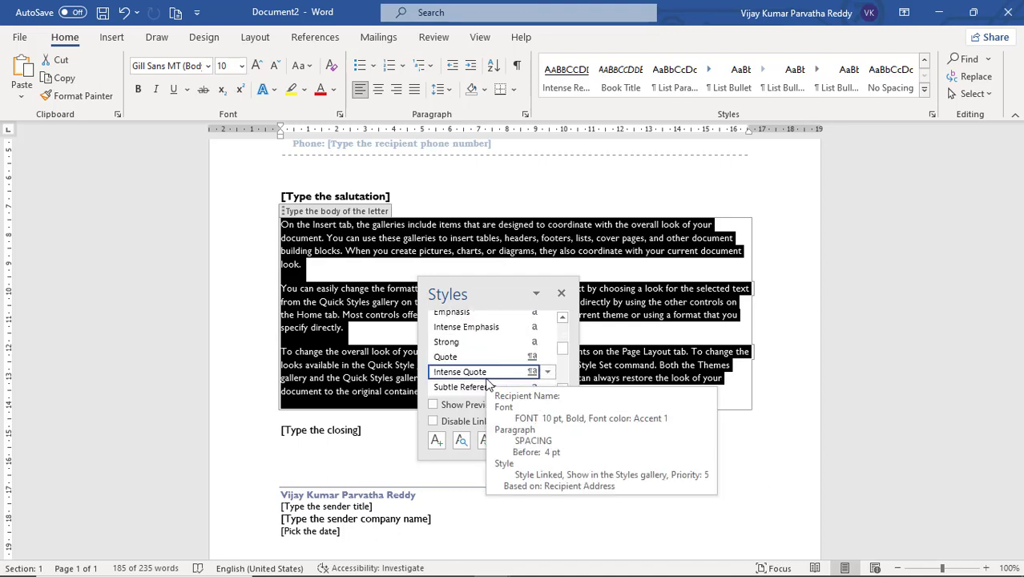
scroll(488, 383, "down", 3)
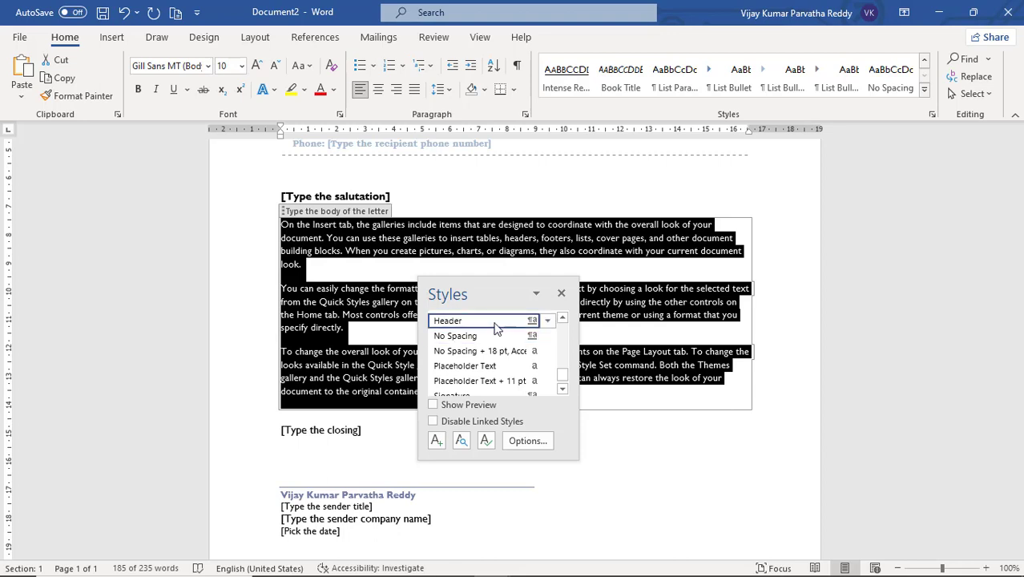
left_click(433, 404)
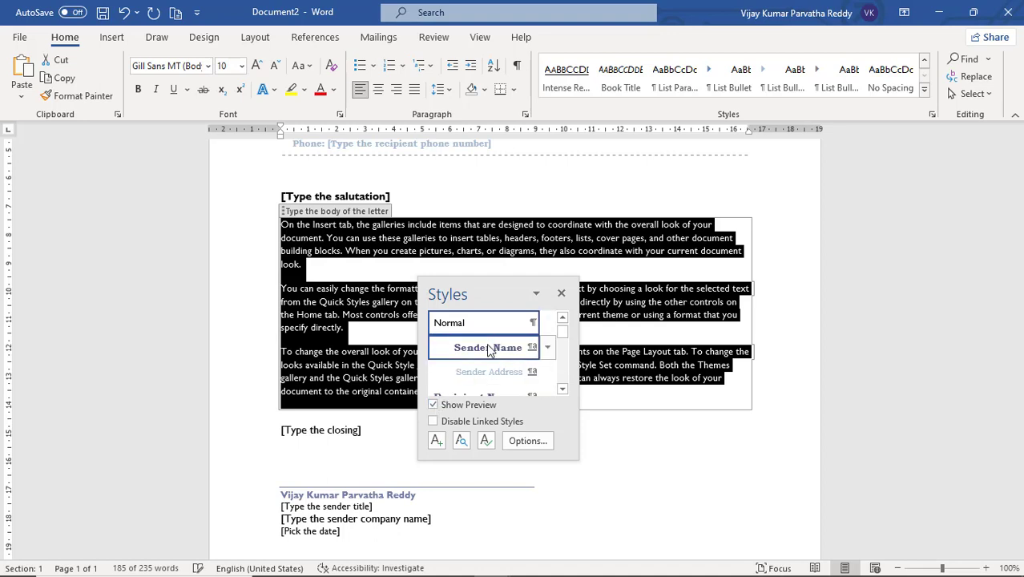
Update the Sender Name and Recipient Name styles to match the selected body text
left_click(548, 346)
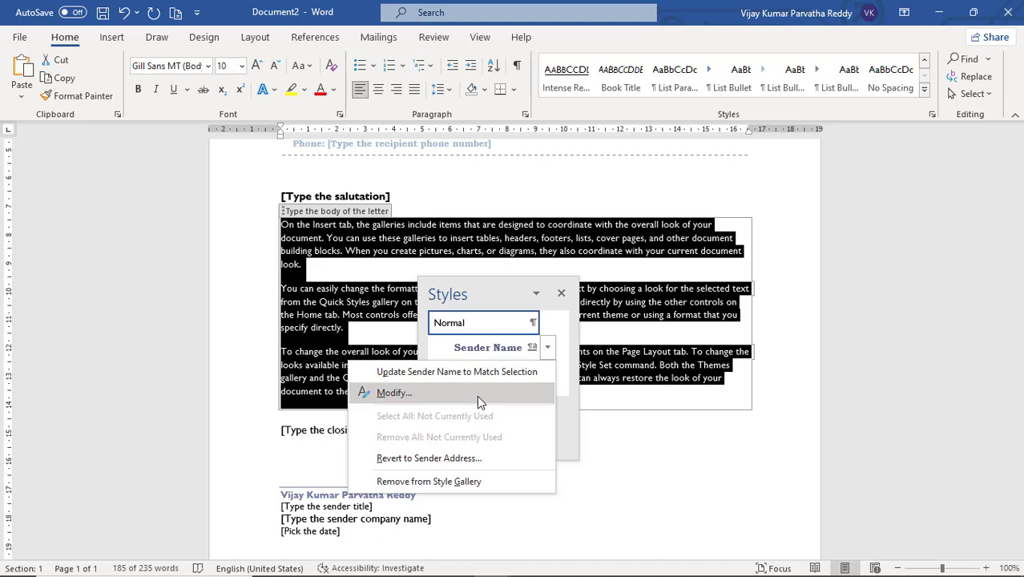
left_click(488, 373)
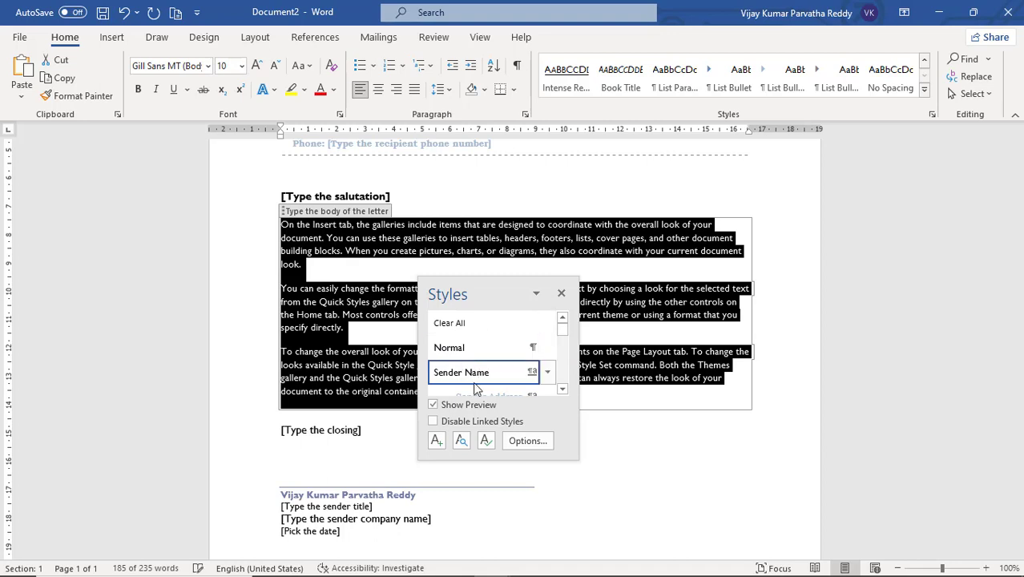
left_click(563, 388)
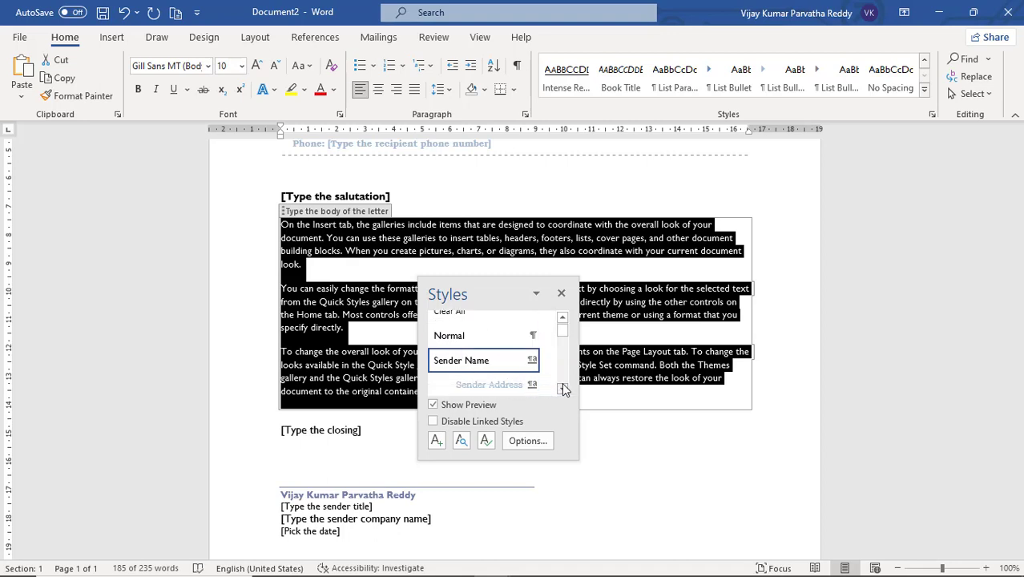
left_click(562, 388)
left_click(563, 388)
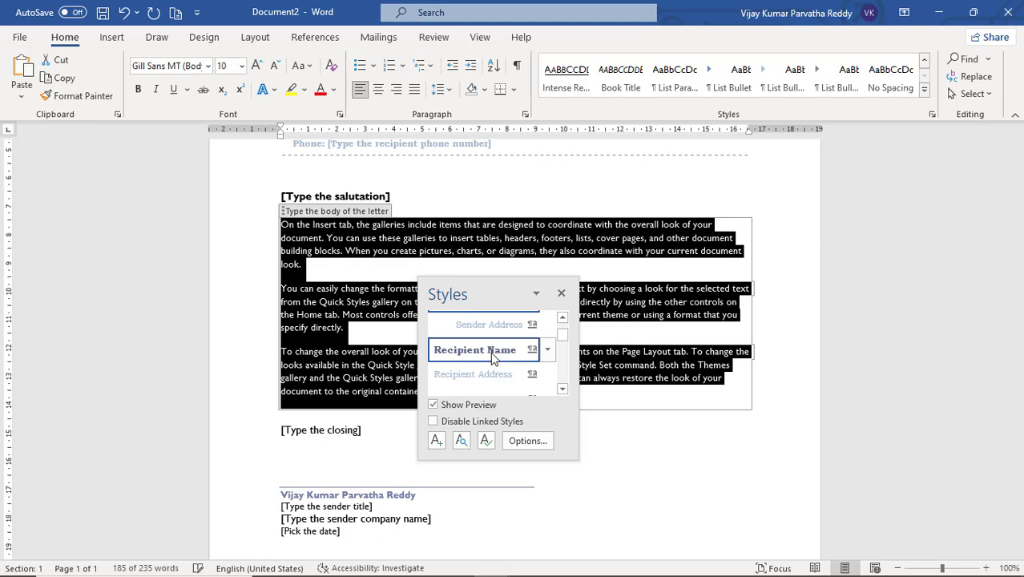
left_click(547, 349)
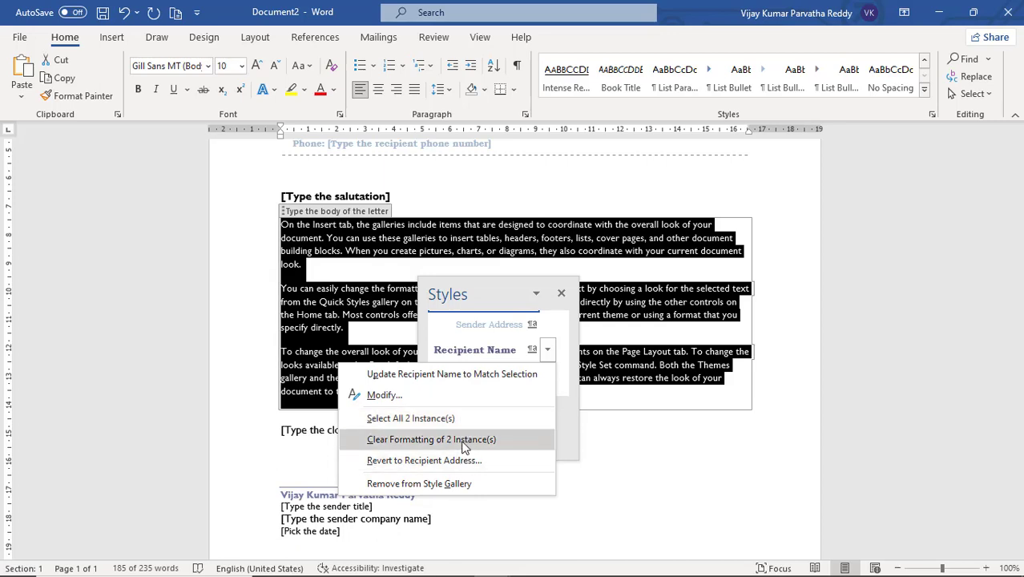
left_click(474, 378)
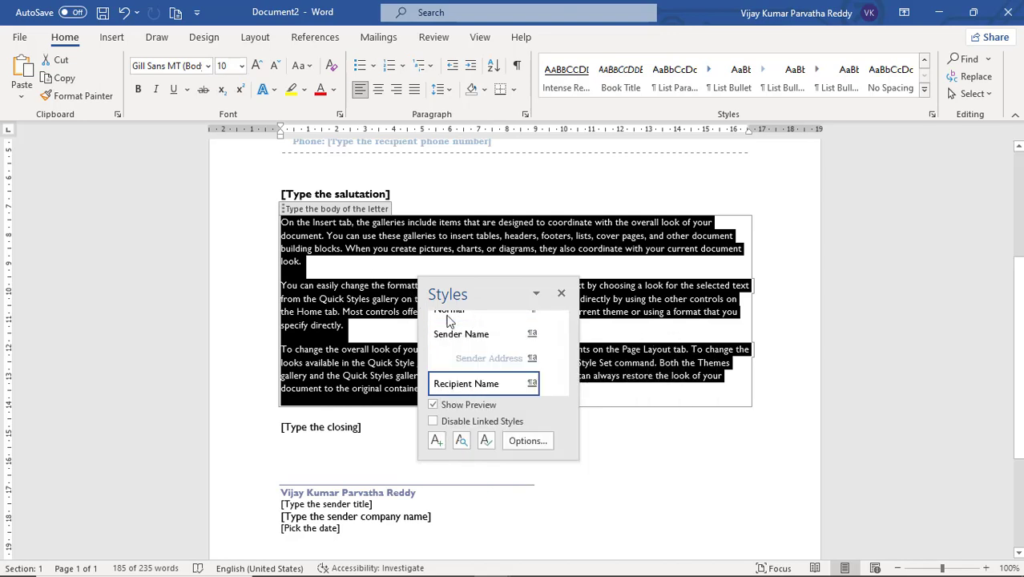
Check the top of the style list, close it, and preview gallery styles such as List Bullet and Intense Quote on the body text
left_click(563, 321)
left_click(564, 321)
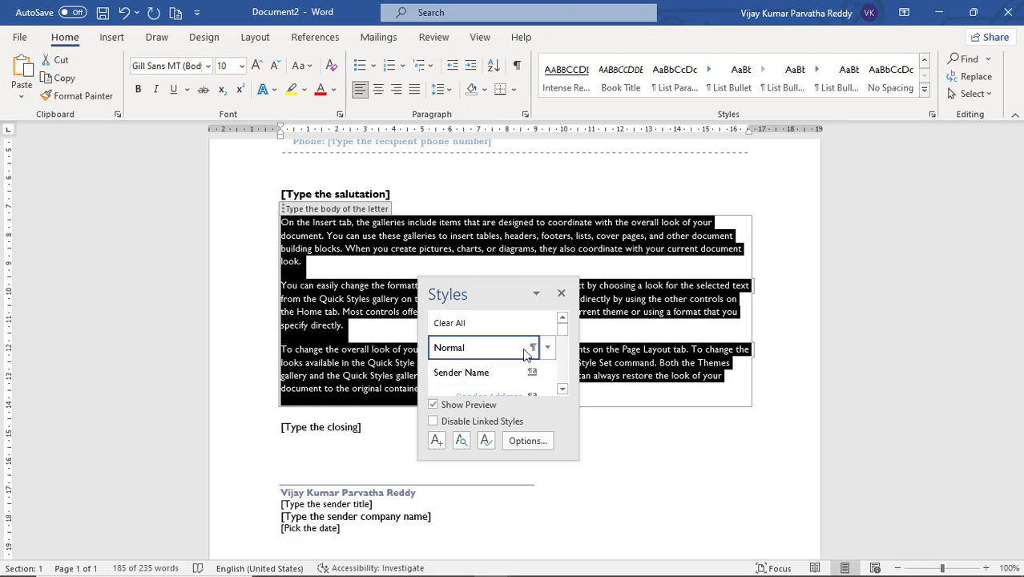
left_click(561, 295)
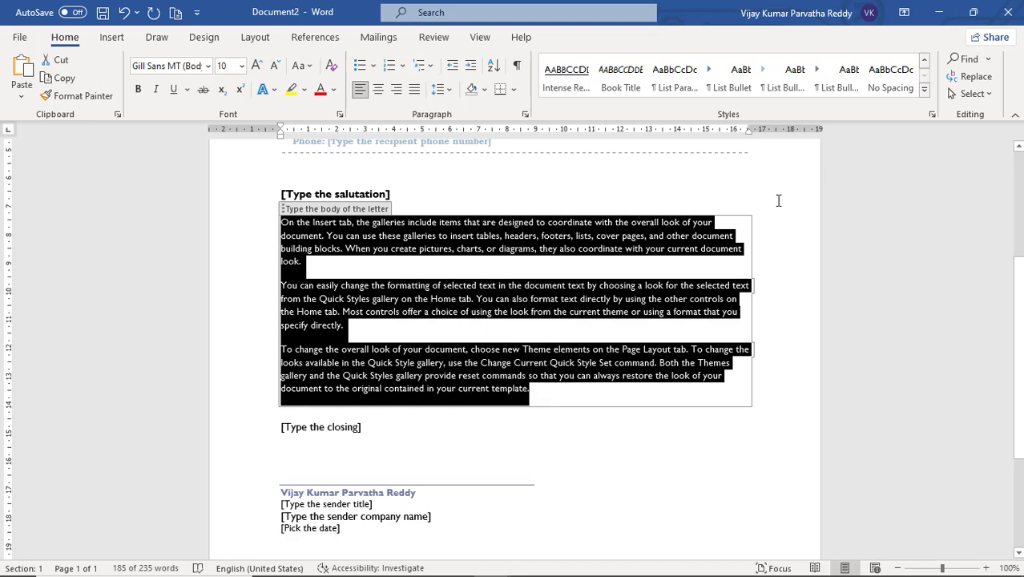
left_click(933, 114)
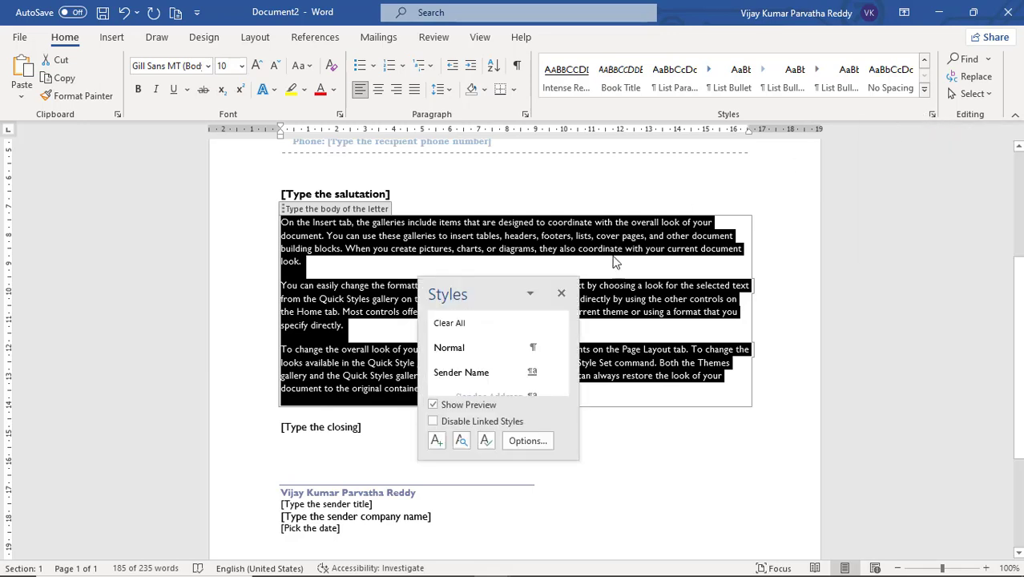
left_click(561, 293)
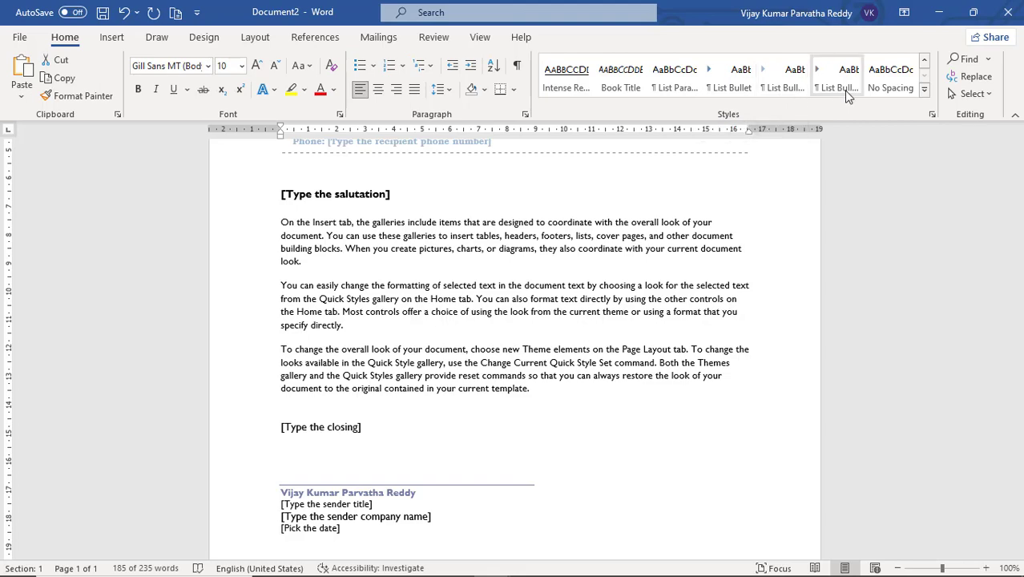
left_click(924, 74)
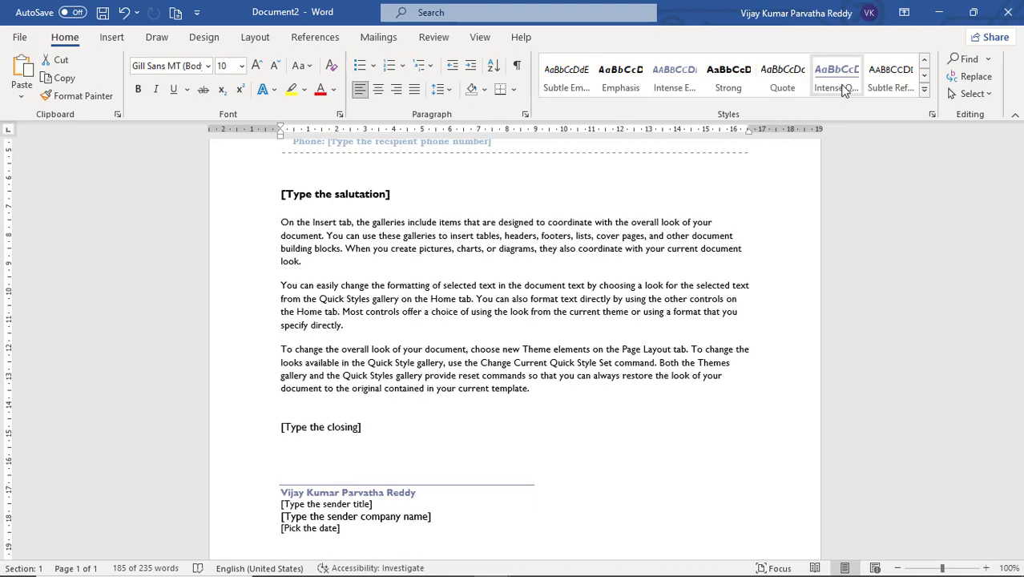
left_click(925, 80)
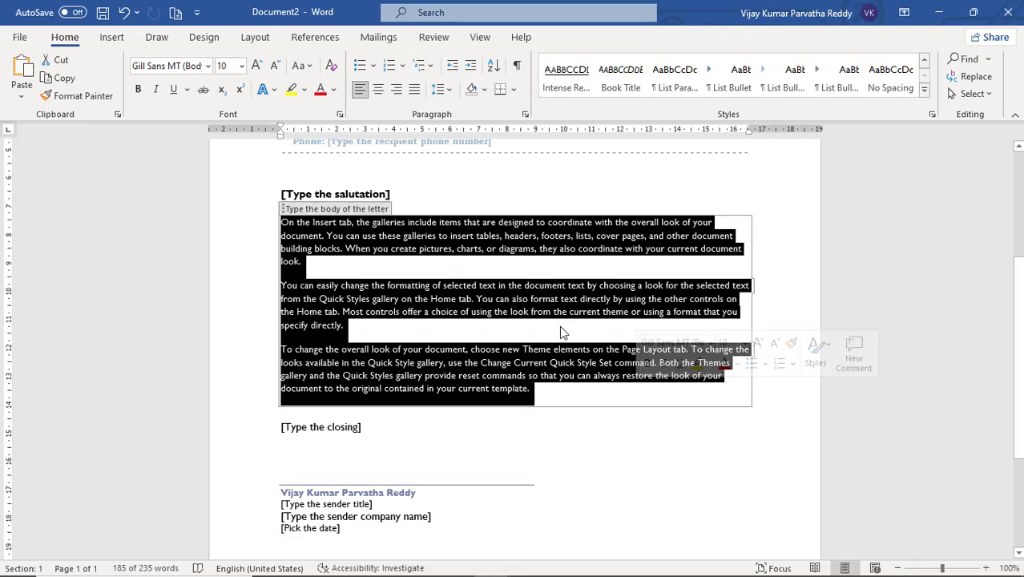
left_click(585, 422)
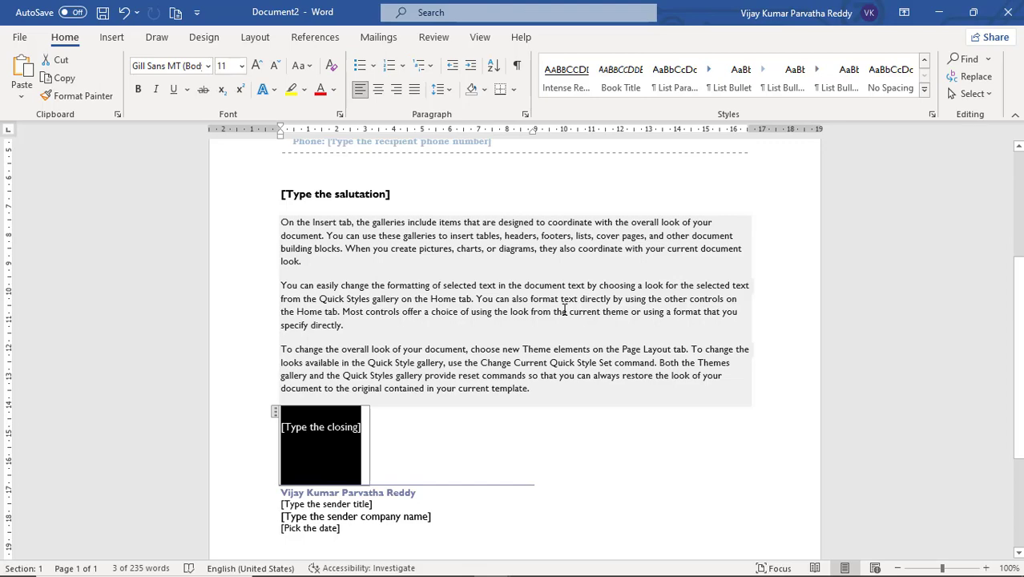
left_click(529, 274)
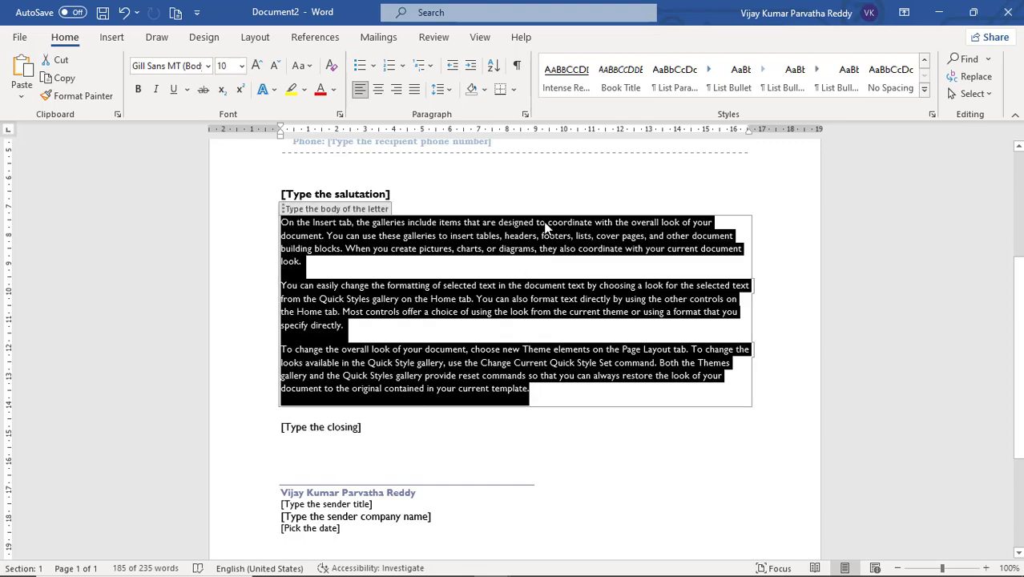
scroll(589, 422, "up", 5)
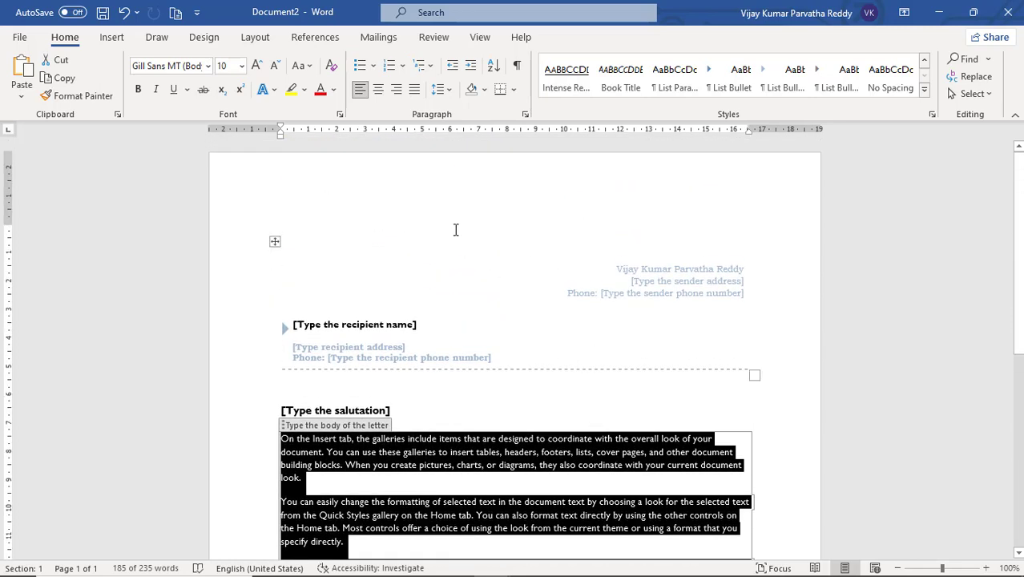
left_click(454, 221)
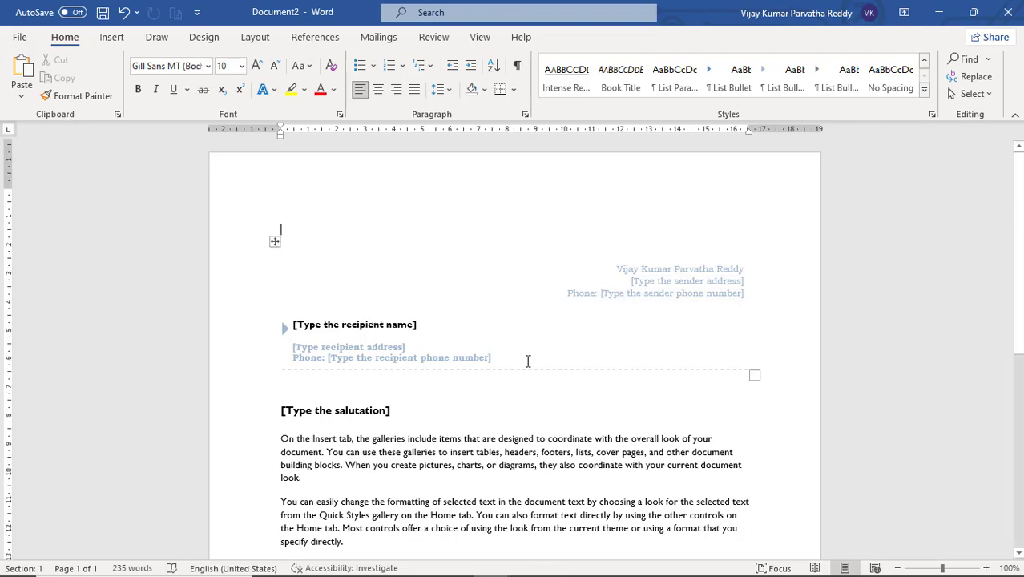
scroll(527, 361, "down", 5)
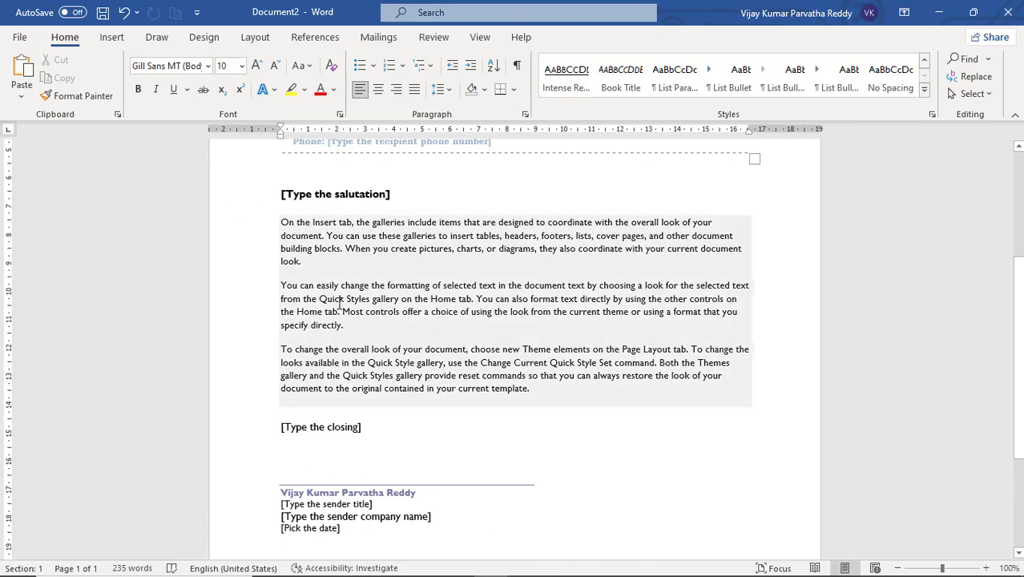
left_click(297, 356)
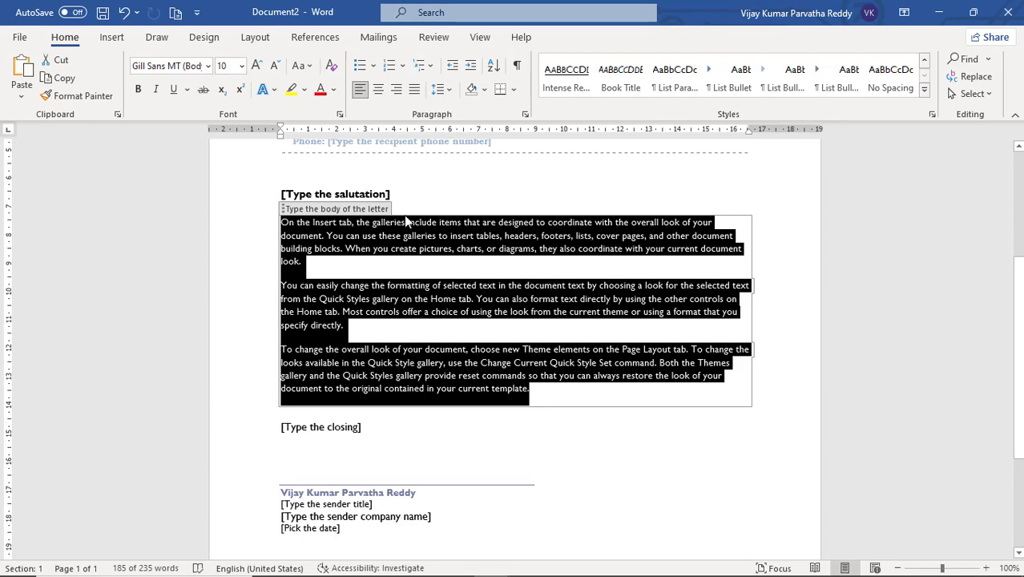
left_click(408, 192)
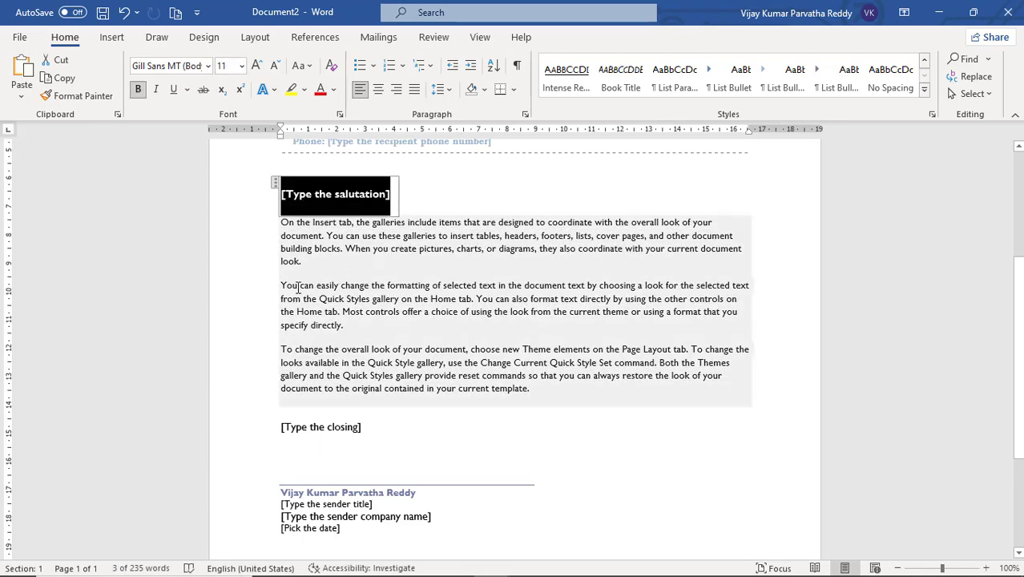
left_click(280, 285)
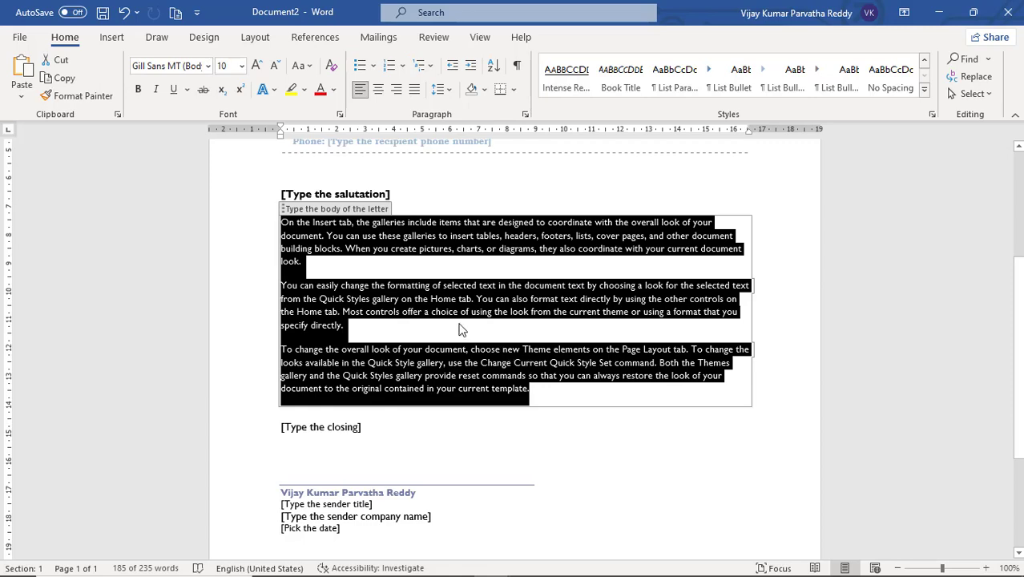
left_click(426, 444)
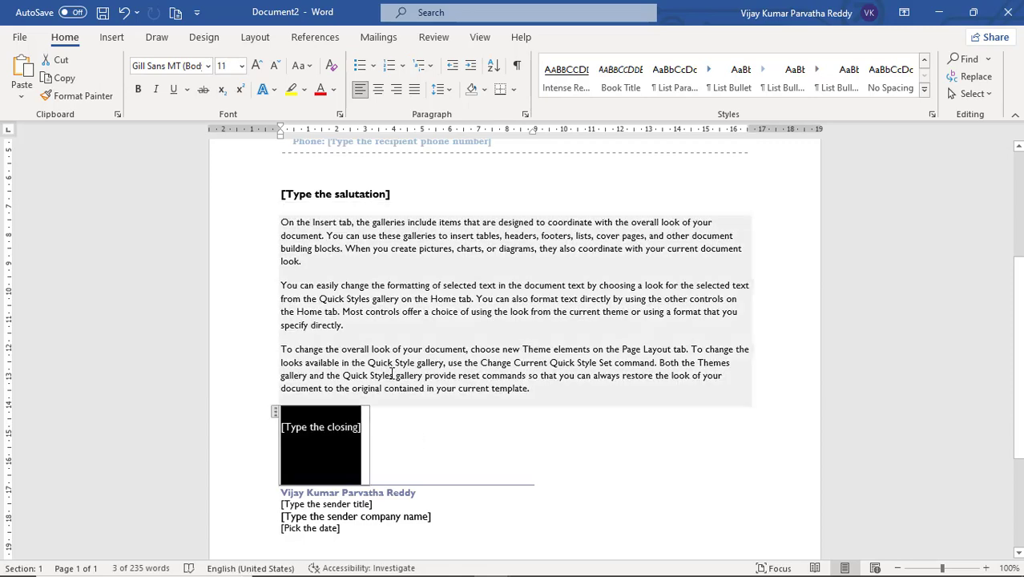
left_click(392, 375)
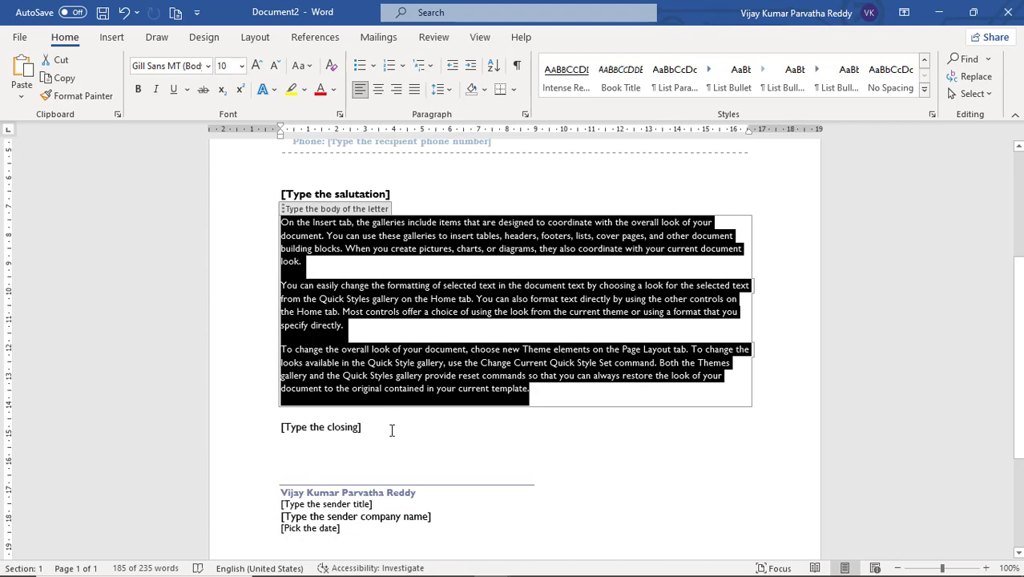
left_click(392, 430)
Add blank lines after the letter to start a second page and generate sample paragraphs there with =rand()
scroll(392, 430, "down", 3)
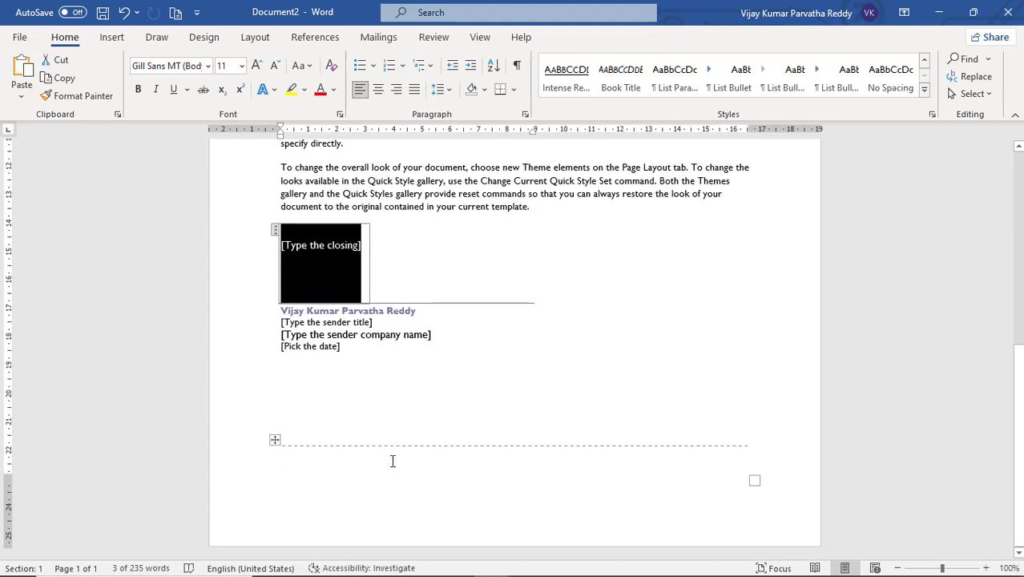
left_click(417, 356)
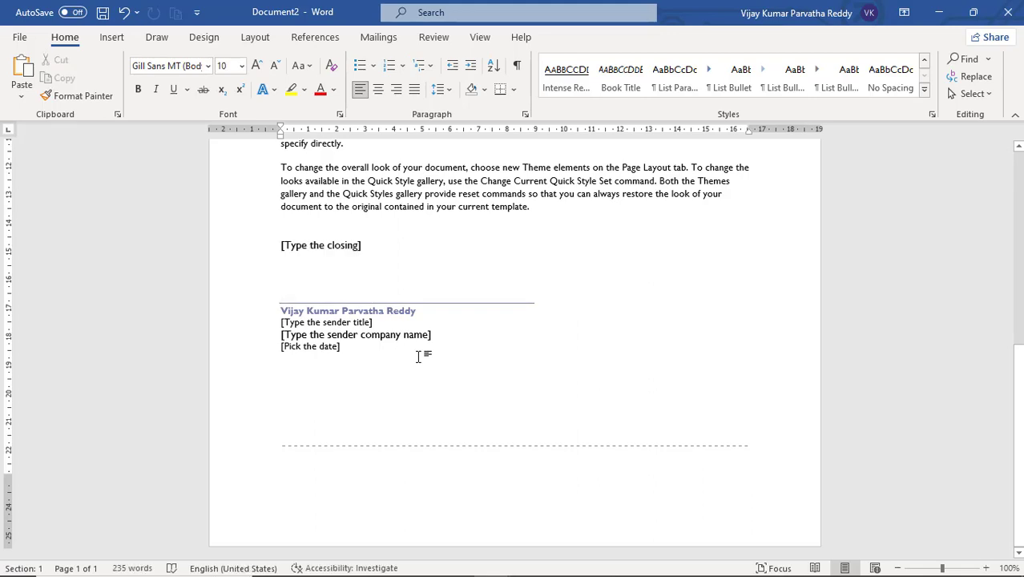
key("Return")
key("Return")
key("Return")
key("Return")
key("Return")
key("Return")
key("Return")
key("Return")
key("Return")
key("Return")
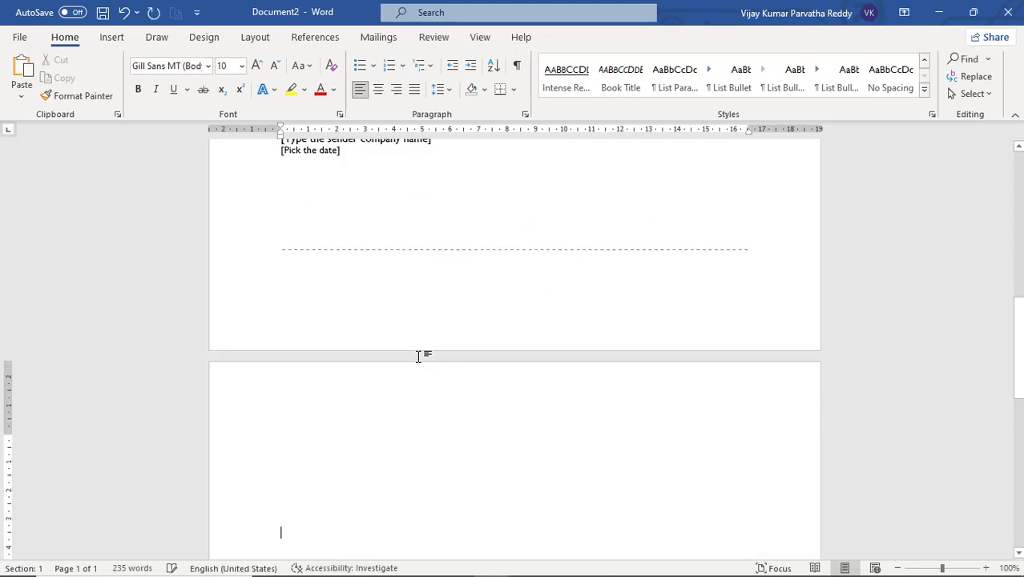
key("BackSpace")
key("BackSpace")
key("BackSpace")
key("BackSpace")
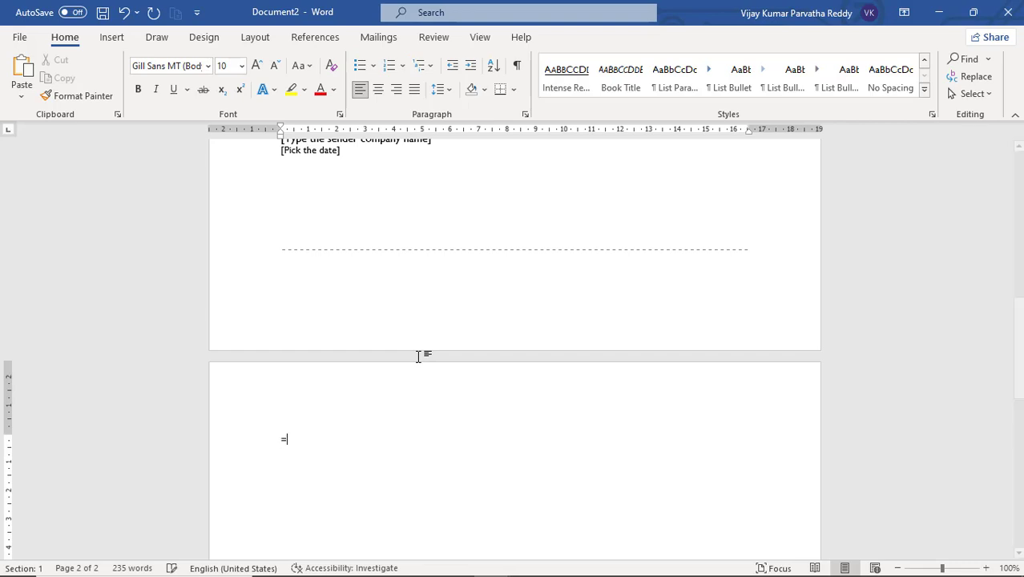
type("=rand()")
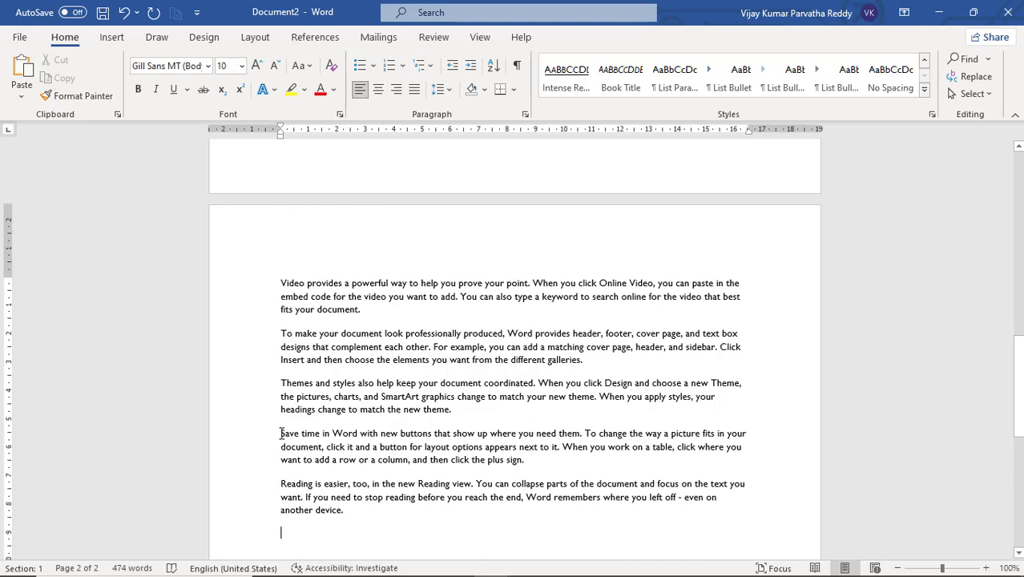
Copy the "Save time in Word" paragraph and paste it five times below the last paragraph
left_click_drag(279, 434, 556, 466)
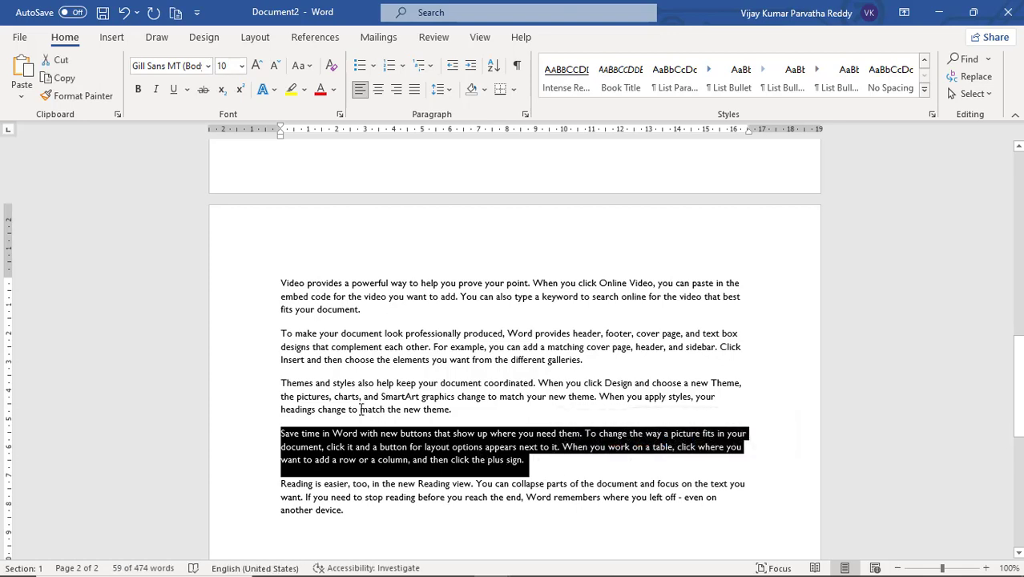
left_click(64, 78)
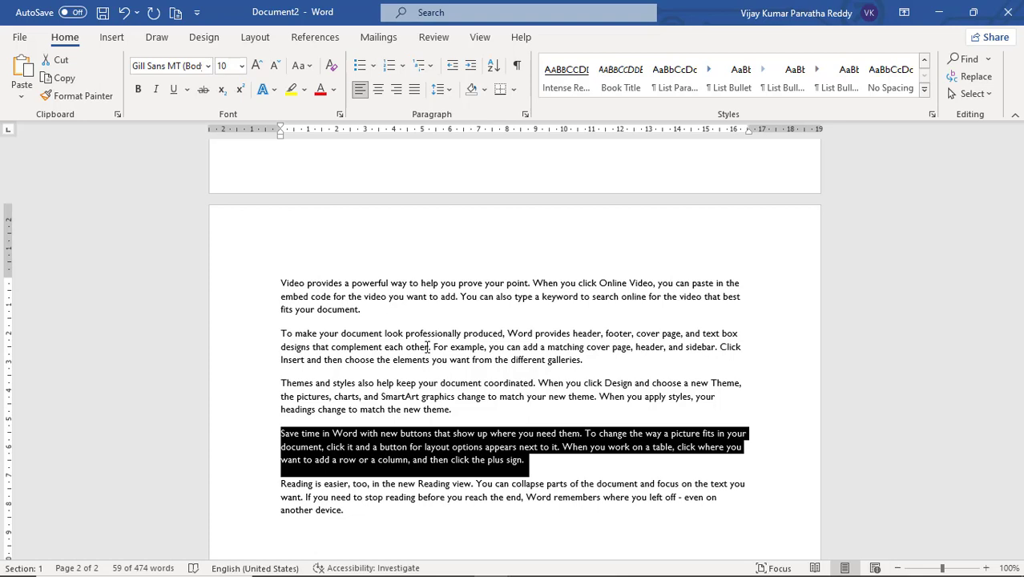
left_click(392, 521)
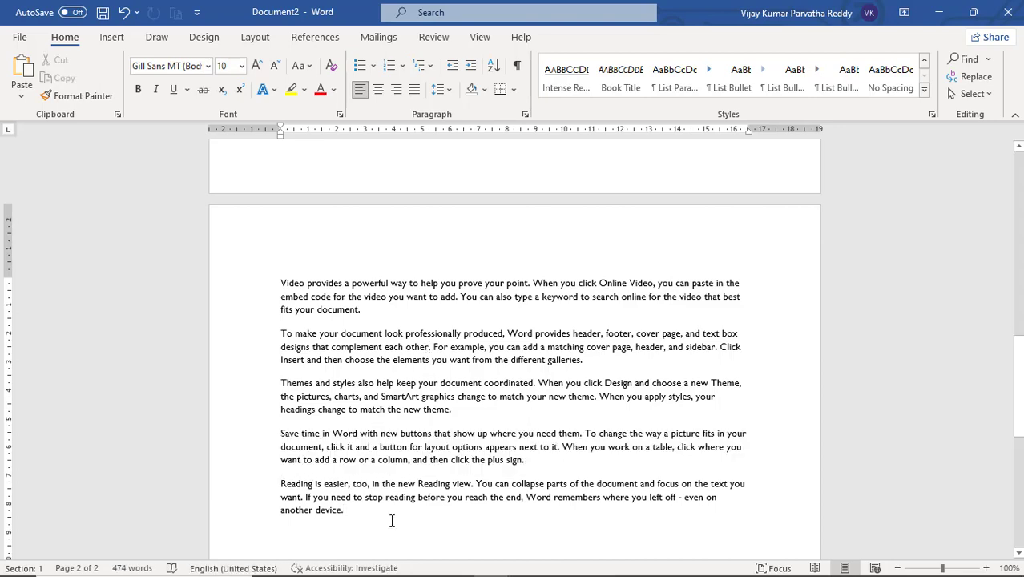
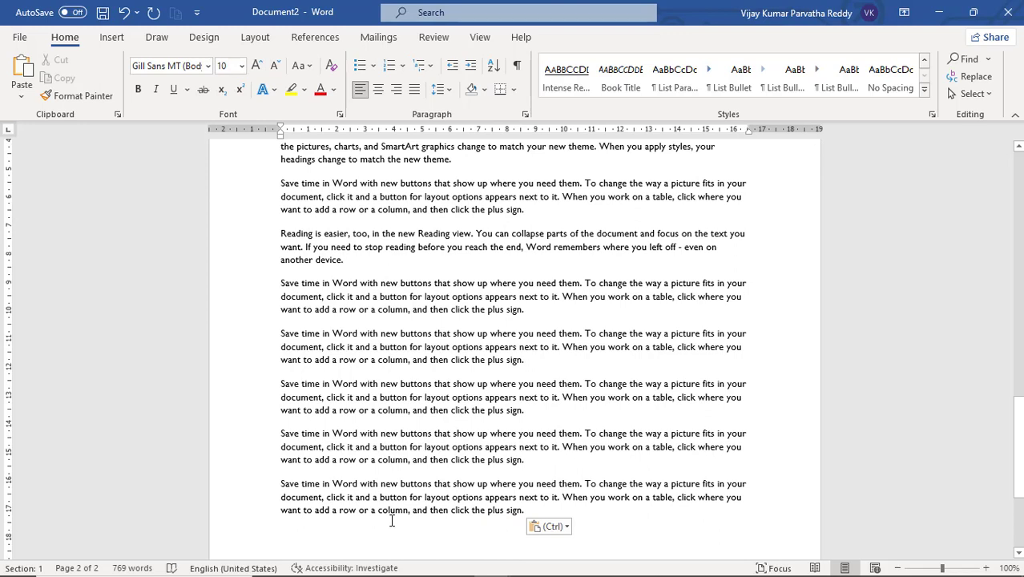
Undo all the pasted copies of the "Save time in Word" paragraph
key("ctrl+z")
key("ctrl+z")
key("ctrl+z")
key("ctrl+z")
key("ctrl+z")
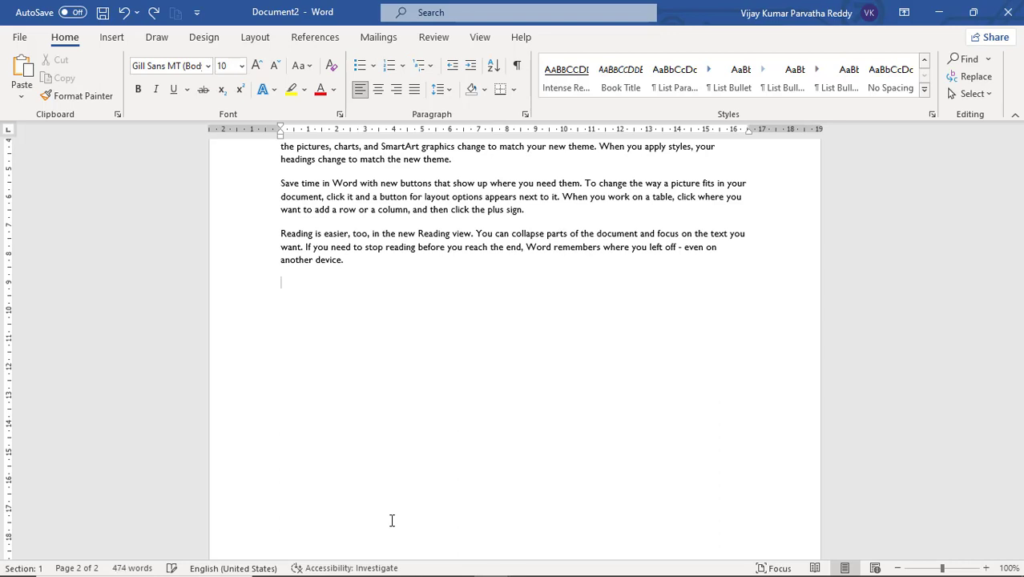
Copy the "Reading is easier" paragraph and insert it below the original with Paste Special as HTML Format
key("BackSpace")
left_click(279, 237)
triple_click(323, 249)
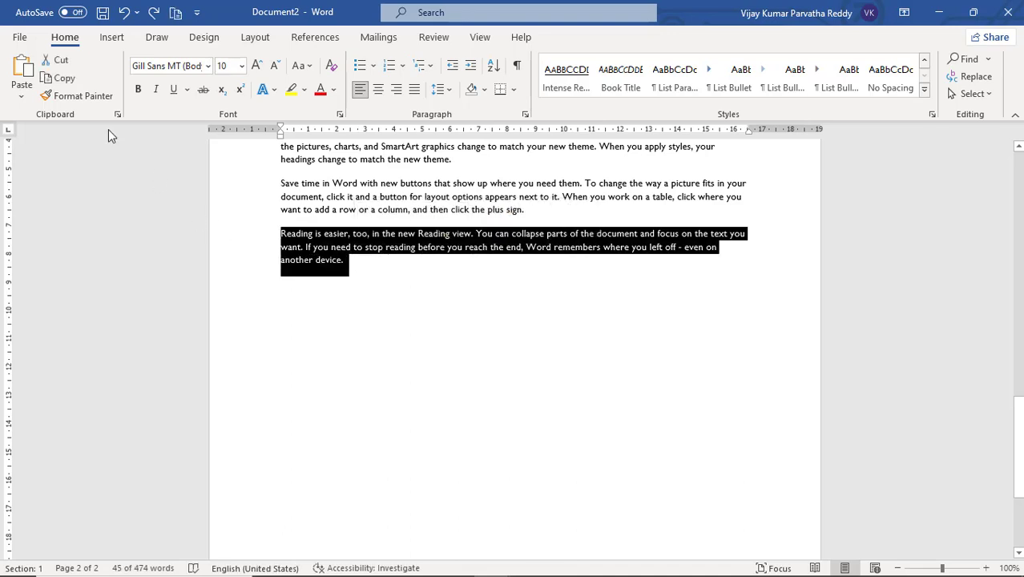
left_click(60, 78)
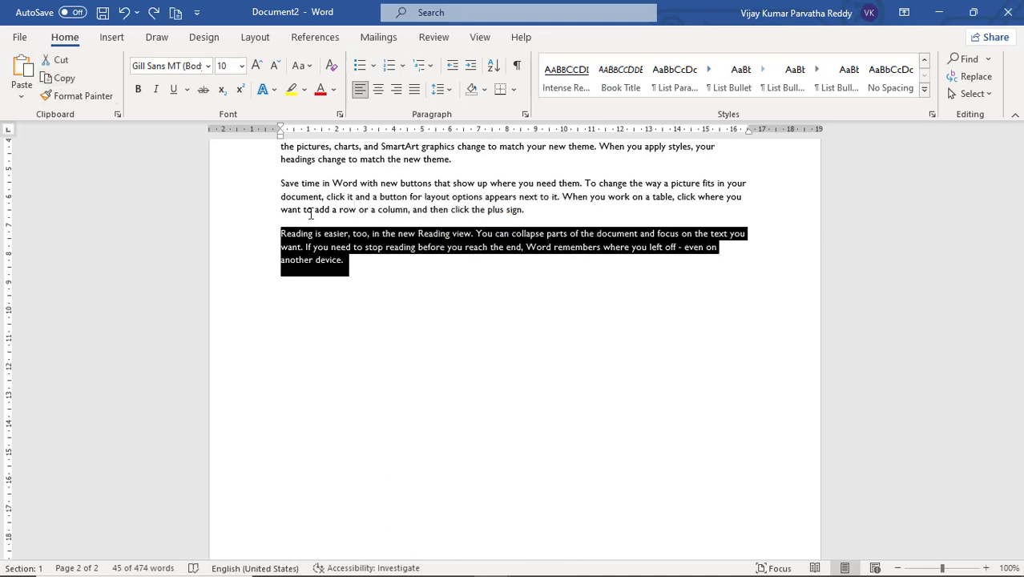
left_click(369, 307)
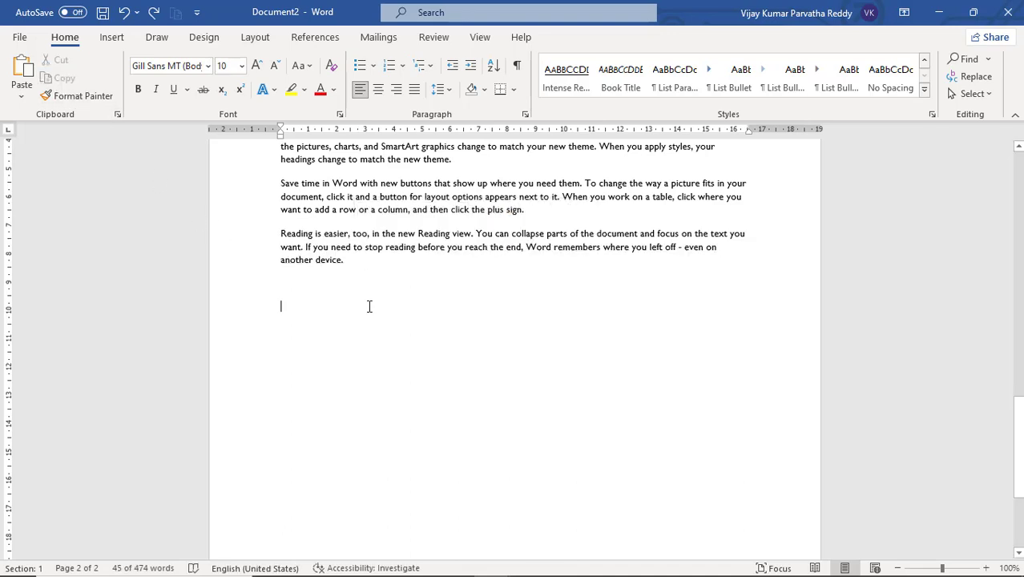
left_click(22, 95)
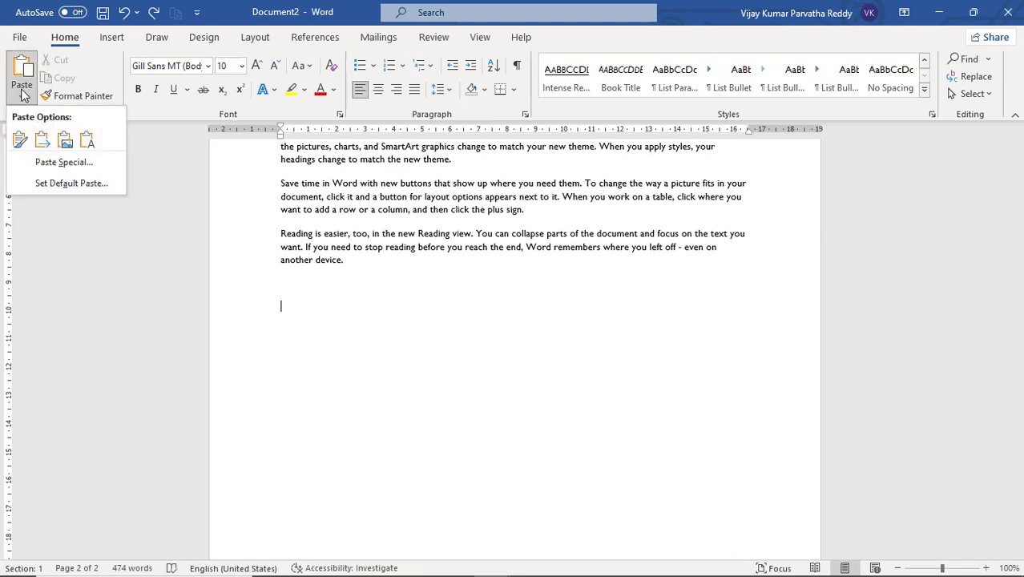
left_click(95, 162)
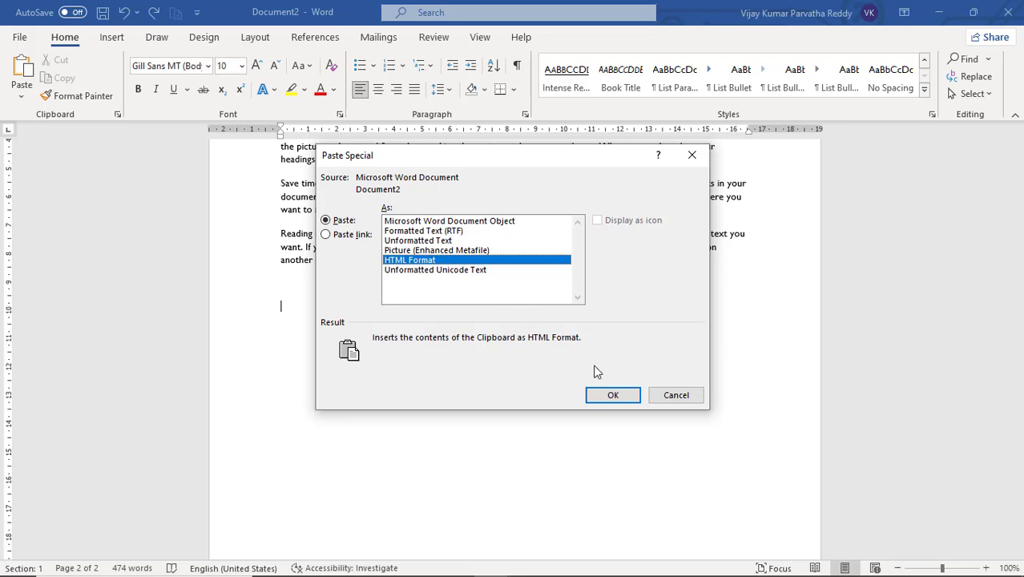
left_click(613, 395)
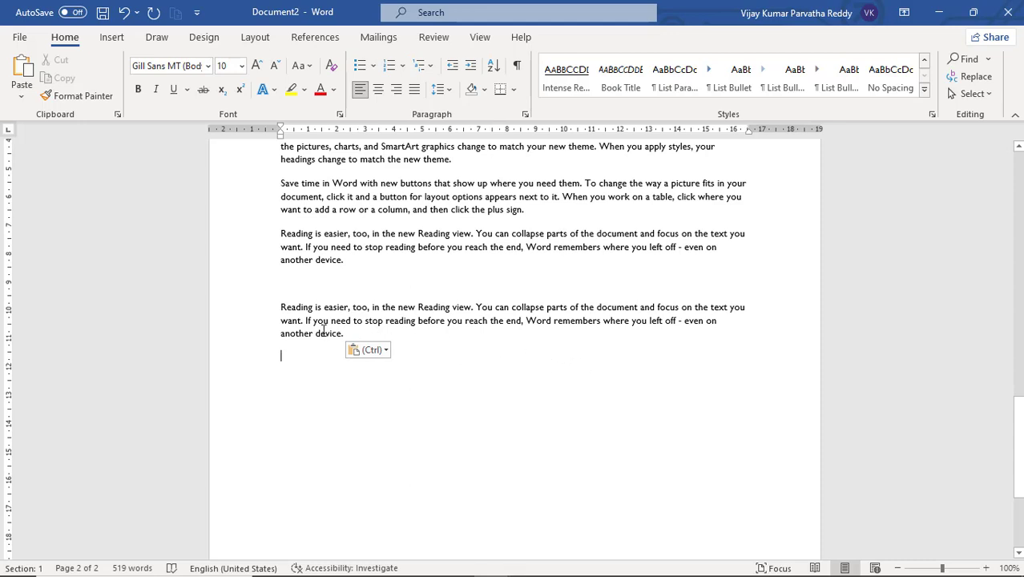
Below the pasted paragraph, write the separate lines "Copy -> ctrl+c", "Cut -> ctrl+x" and "Paste-> ctrl+v"
left_click_drag(281, 307, 349, 336)
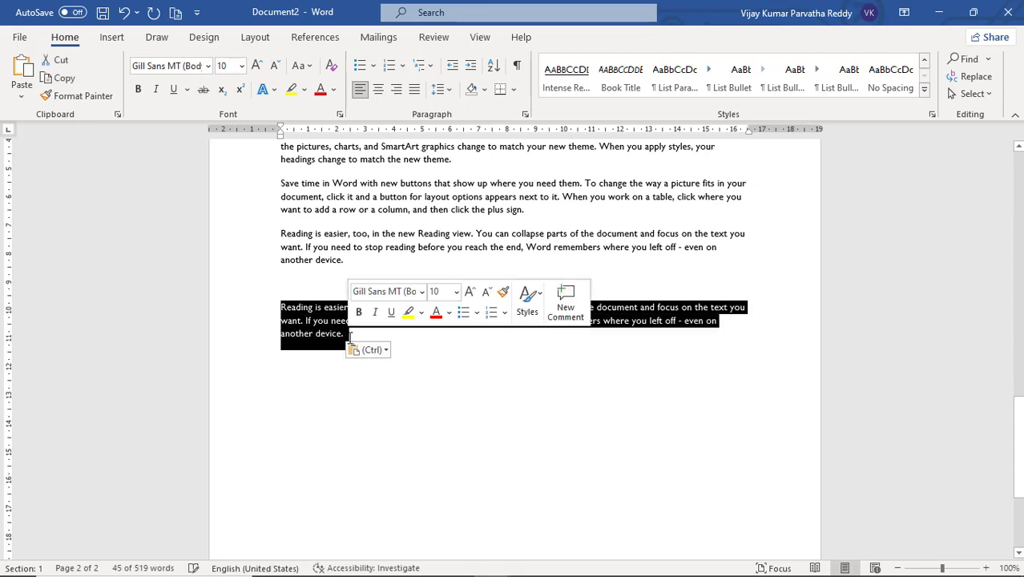
left_click(358, 395)
type("Copy")
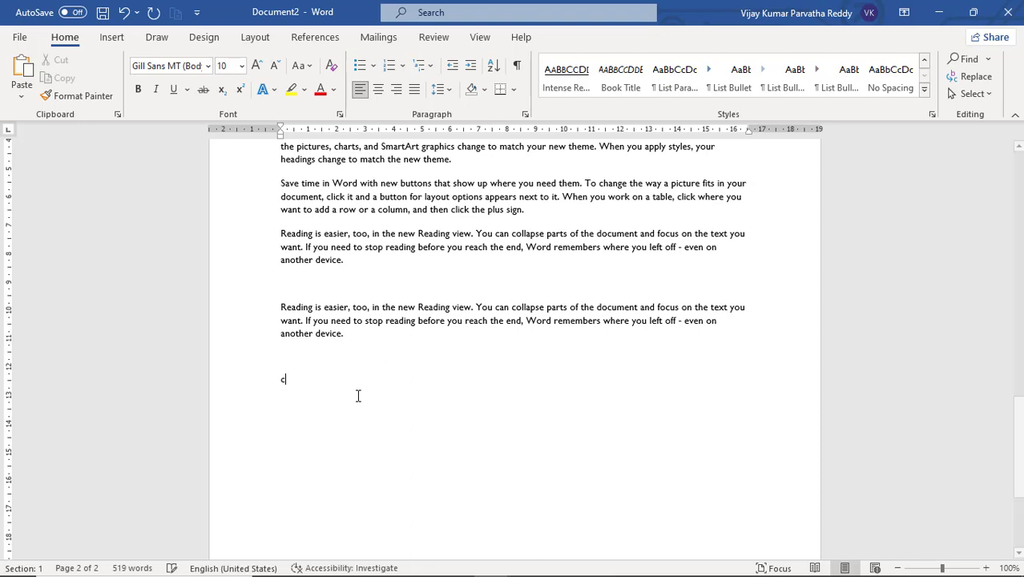
type(" -")
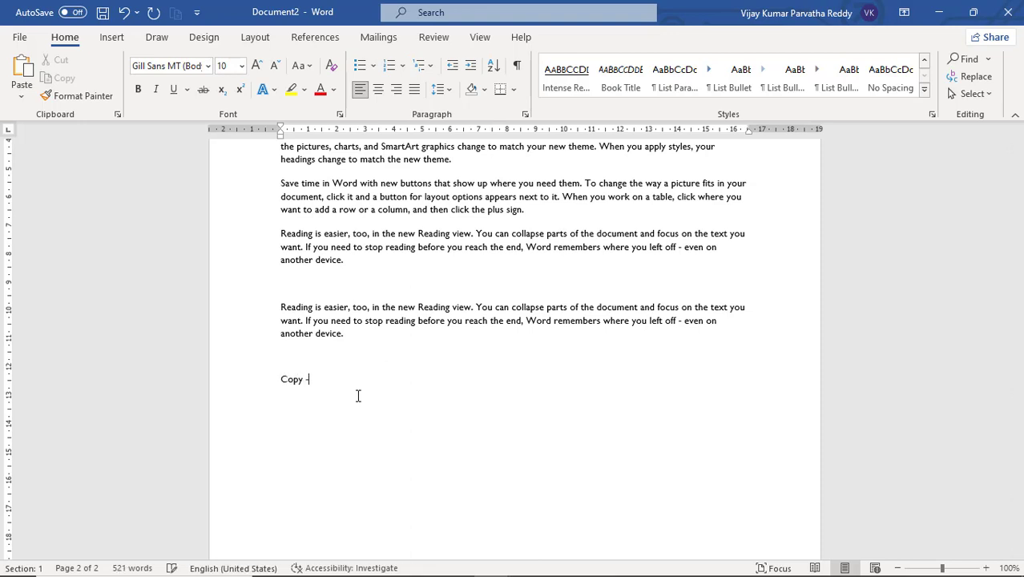
type("> ctrl+c")
key("Return")
type("cut -> ctrl+x")
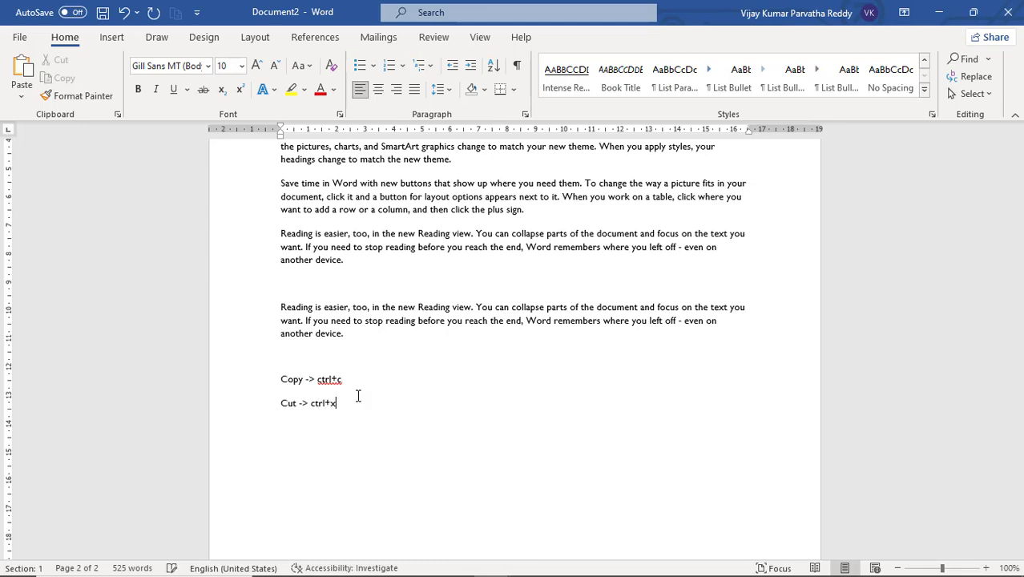
key("Return")
type("paste-> ctrl+v")
key("Return")
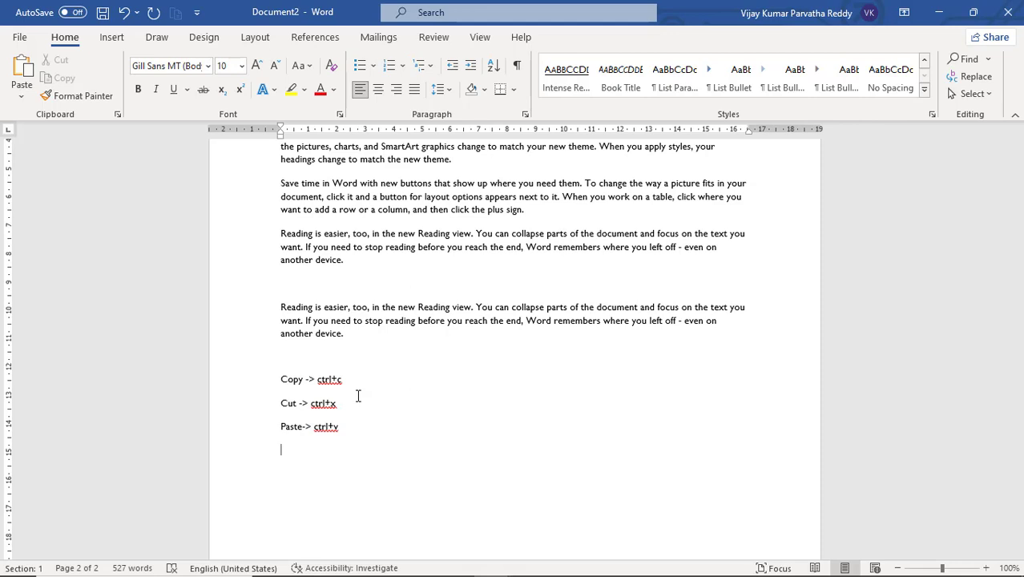
Add the lines "Undo -> ctrl+z" and "Redo -> ctrl+y" to the end of the shortcut list
type("undo -> ctrl")
type("+z")
key("Return")
type("re")
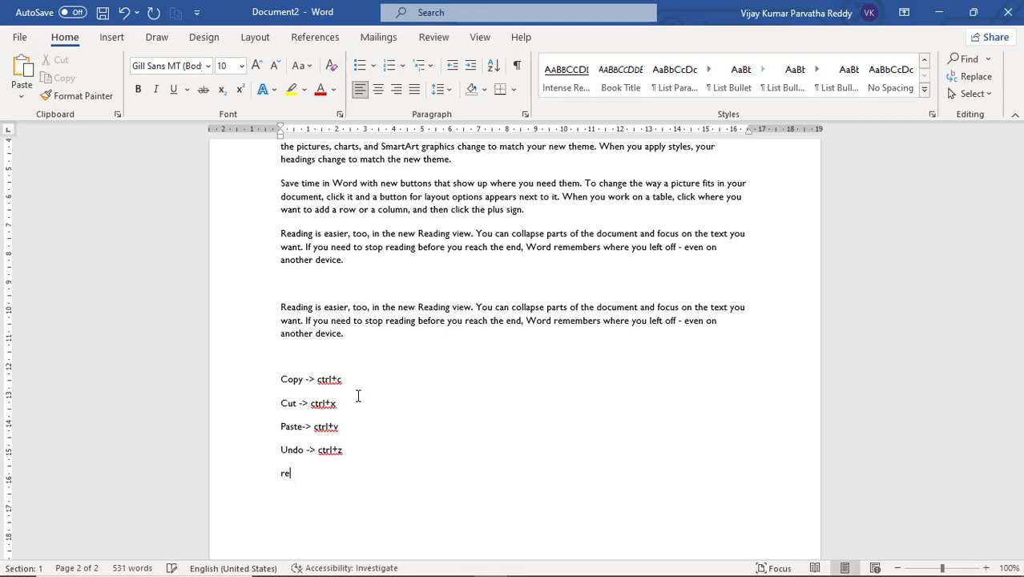
type("du")
key("BackSpace")
type("o -> ctrl+y")
key("Return")
Delete the whole five-line shortcut list from Copy to Redo
left_click_drag(280, 379, 350, 425)
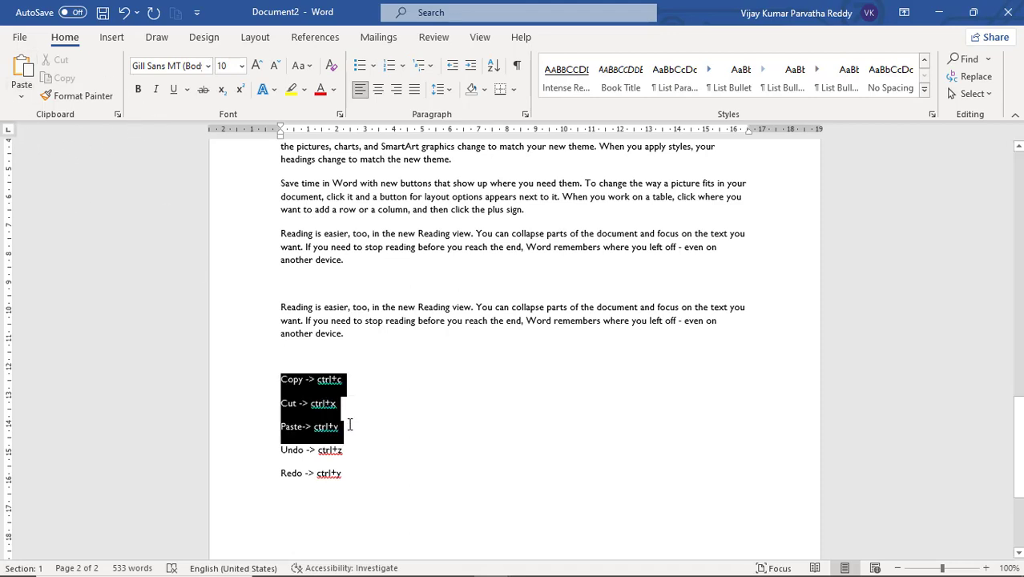
left_click(345, 479)
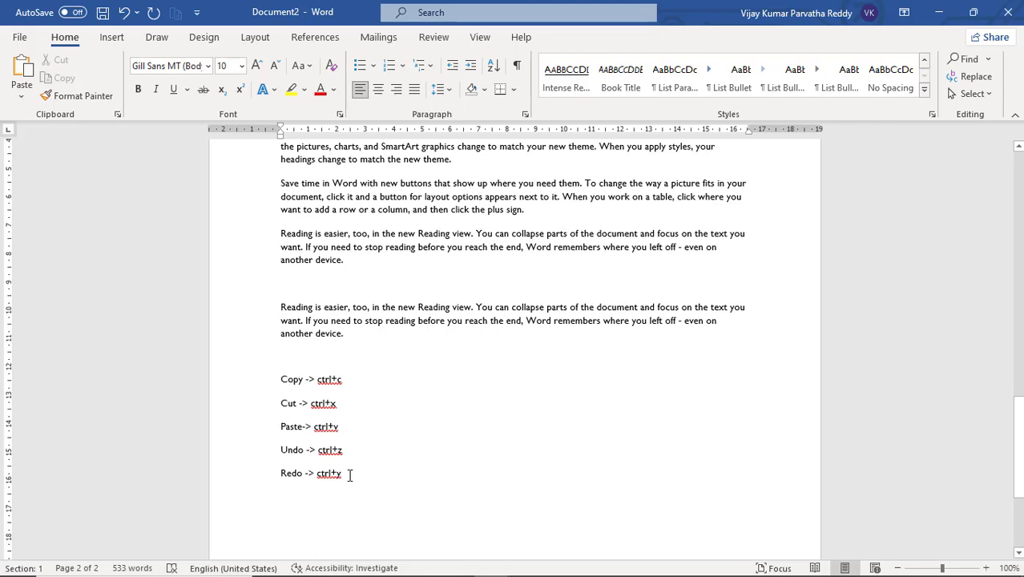
left_click_drag(349, 475, 258, 382)
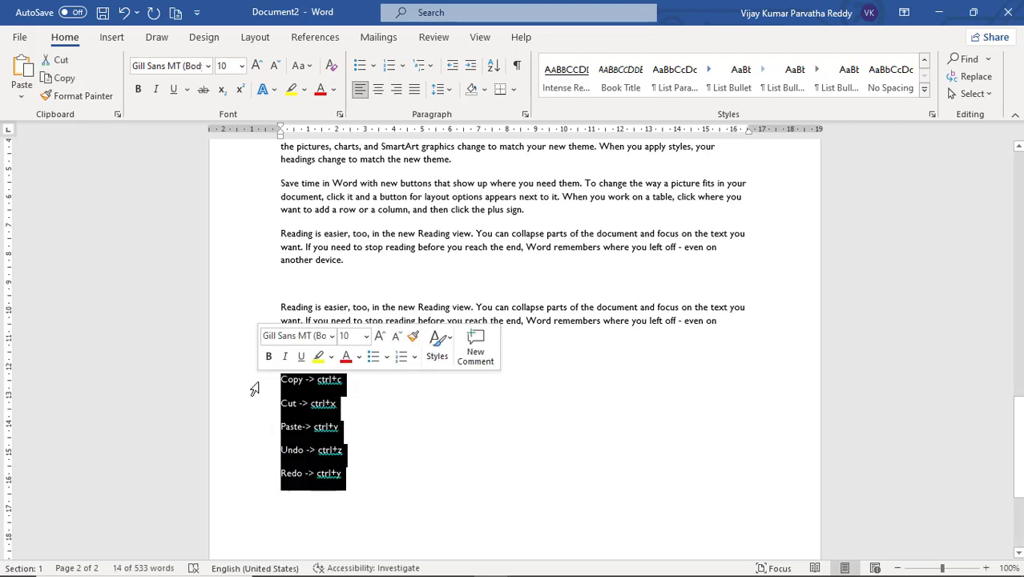
key("Delete")
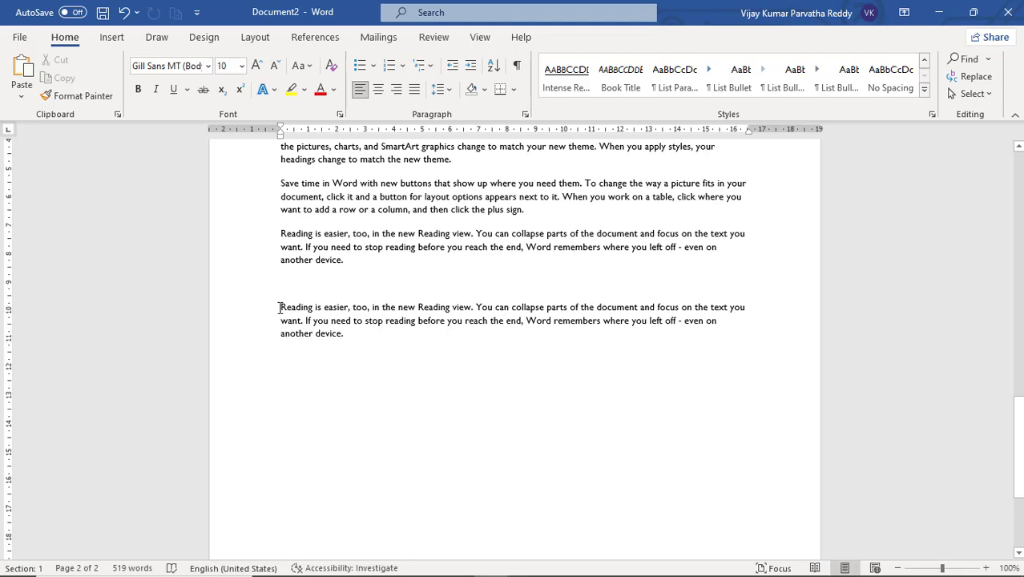
Copy the lower "Reading is easier" paragraph to the clipboard
left_click_drag(280, 310, 351, 335)
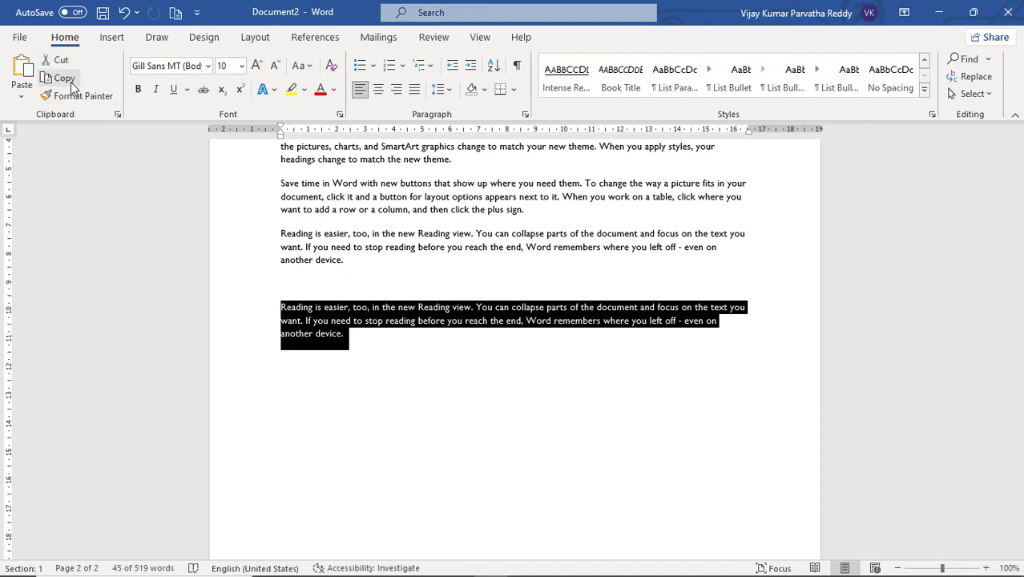
left_click(64, 79)
left_click(345, 283)
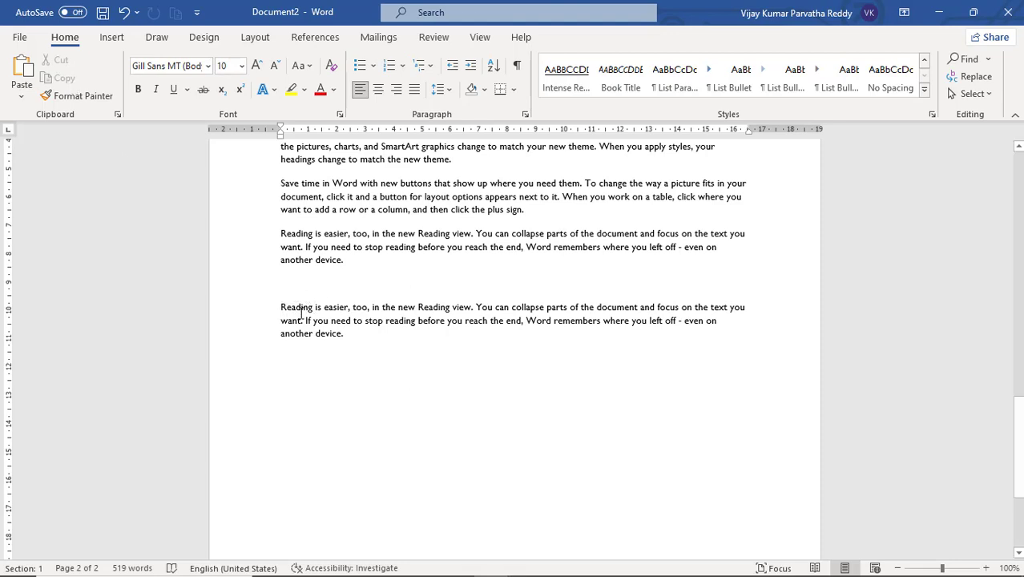
left_click_drag(302, 313, 350, 339)
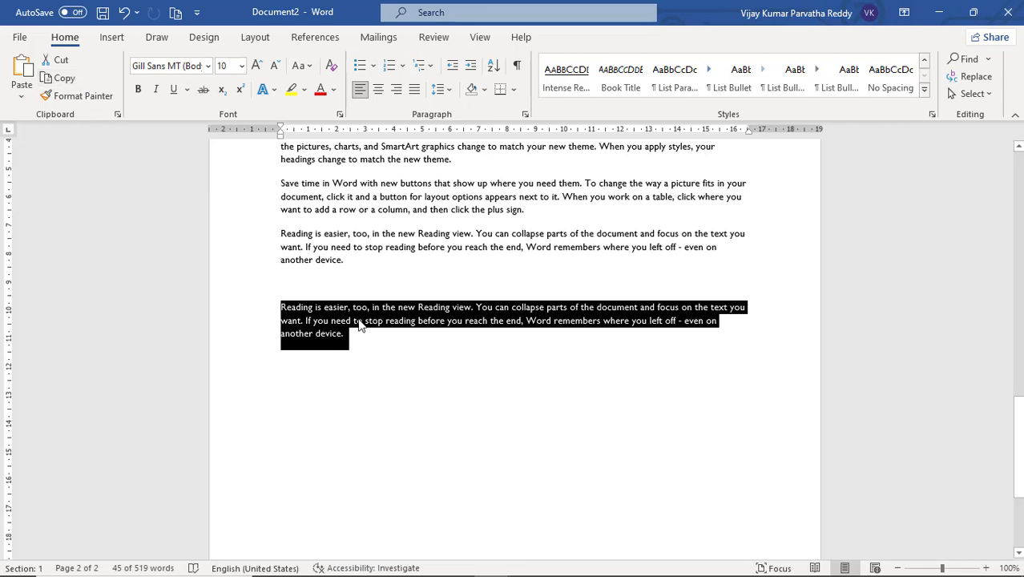
left_click(73, 86)
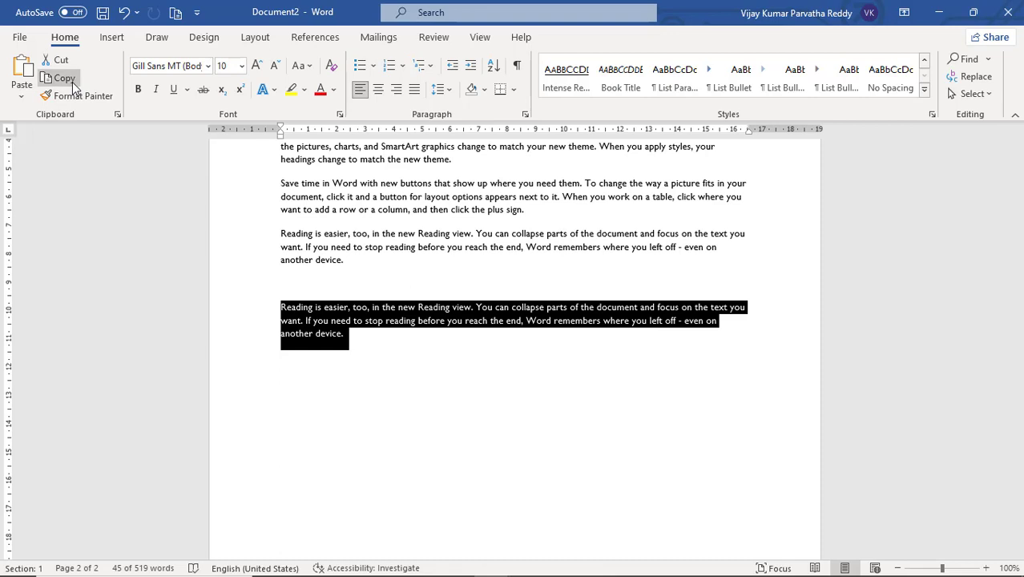
Paste the copied "Reading is easier" paragraph on the empty line at the end of the document
left_click(354, 388)
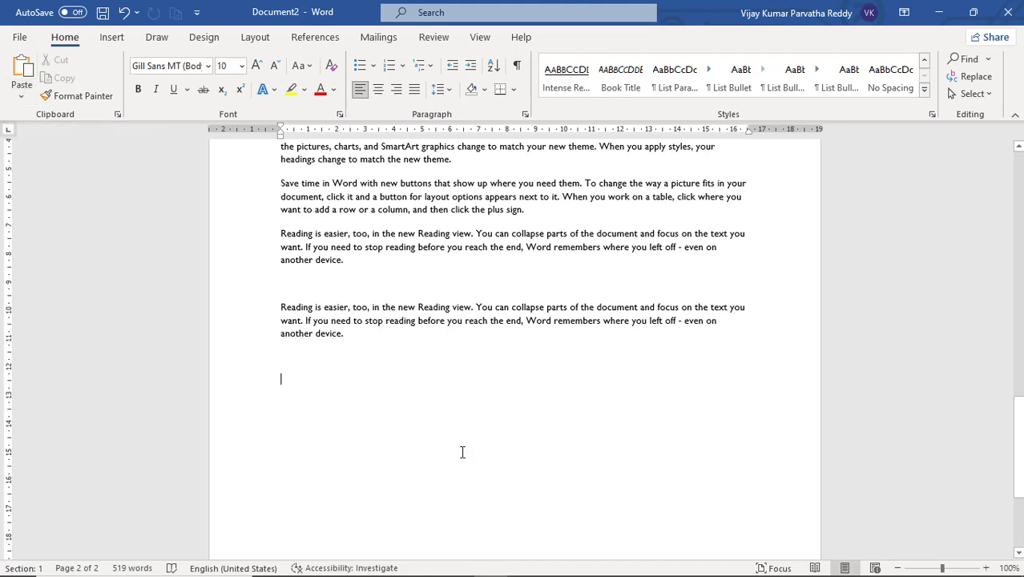
key("ctrl+v")
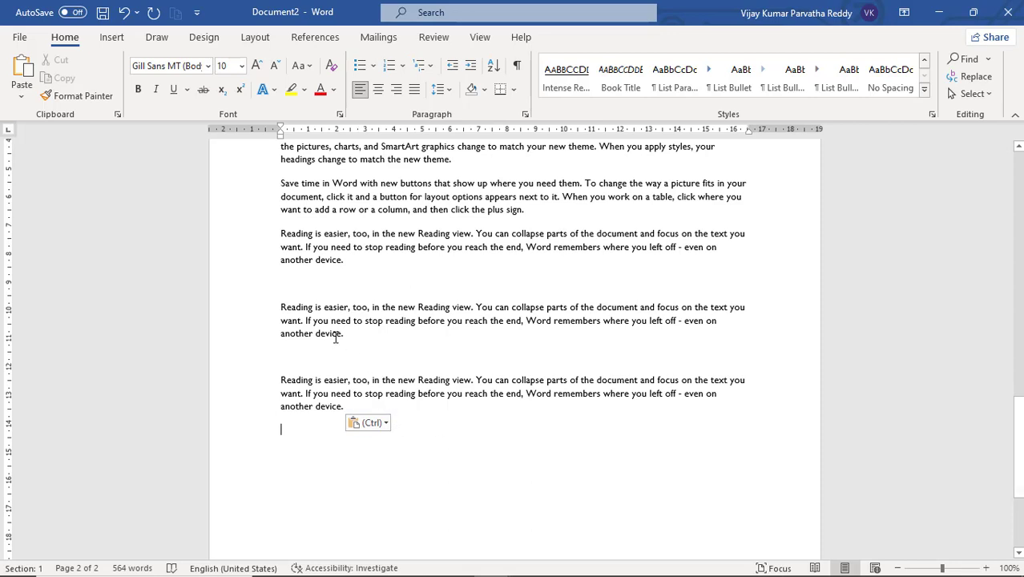
Move the "Save time in Word" paragraph to the end of the document, below the last "Reading is easier" paragraph
left_click_drag(278, 182, 568, 208)
left_click(295, 244)
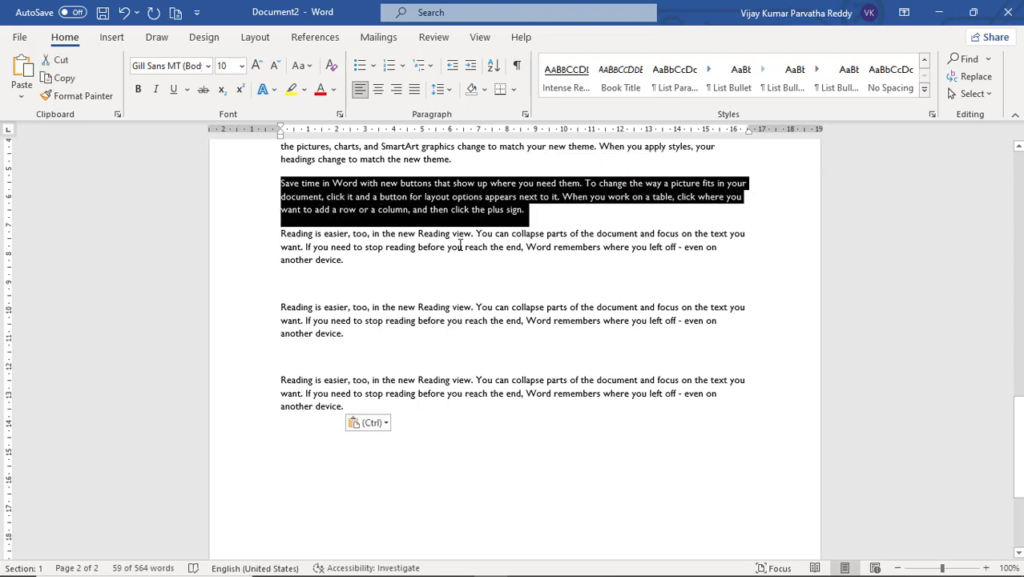
key("Delete")
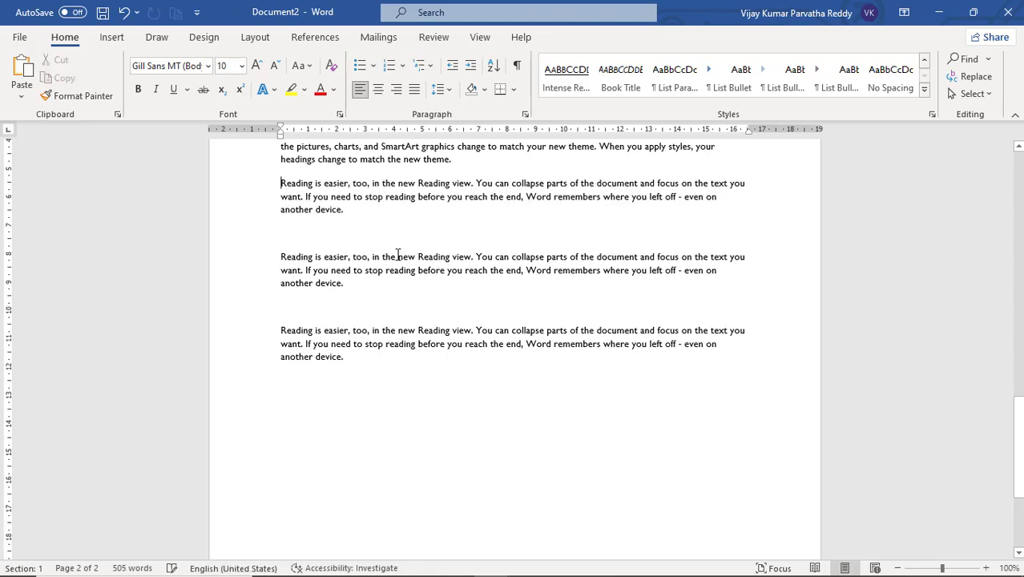
left_click(352, 396)
key("ctrl+v")
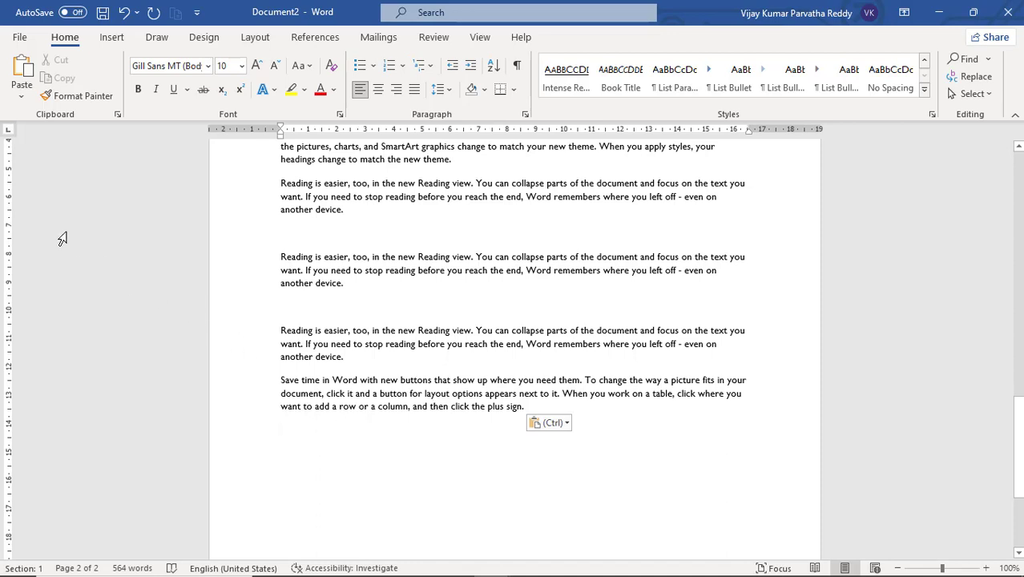
left_click(22, 96)
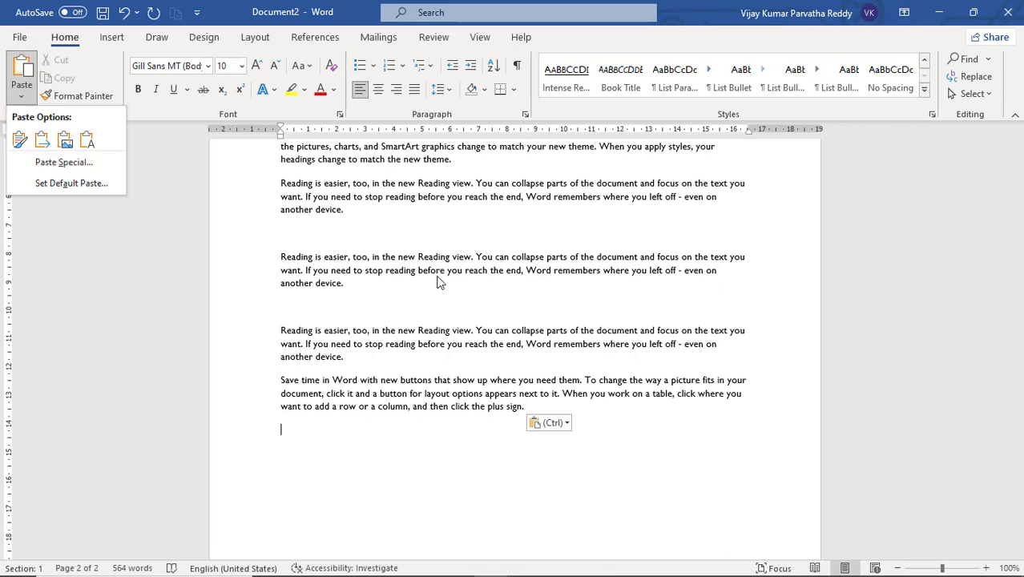
left_click(365, 290)
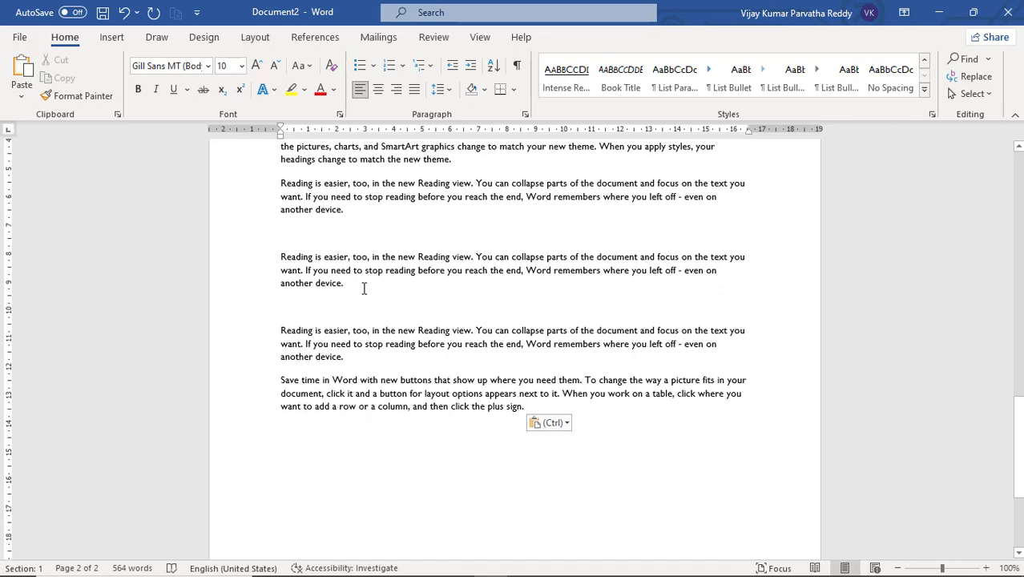
Color the middle "Reading is easier" paragraph's text red and highlight it in yellow
left_click_drag(344, 283, 267, 255)
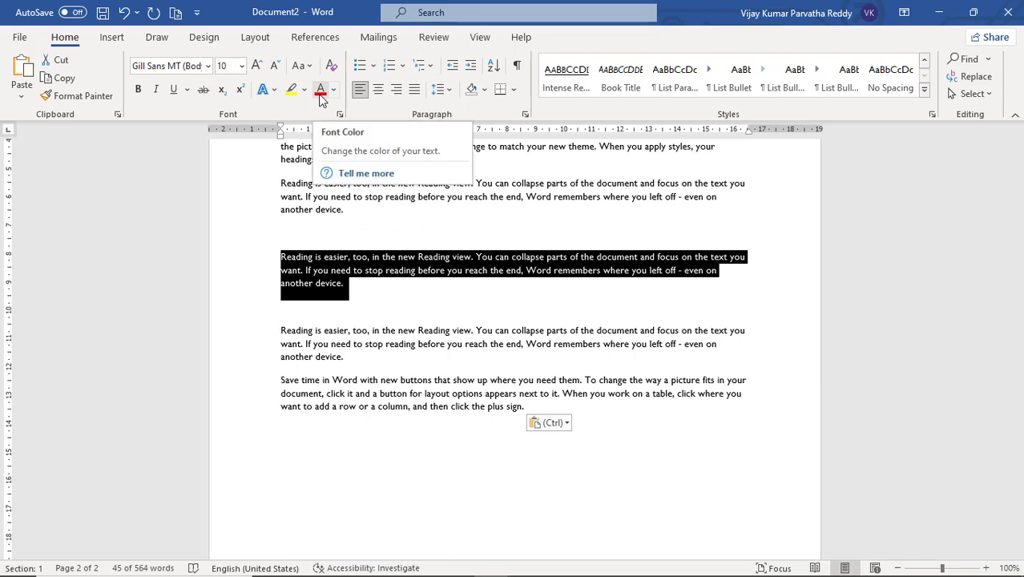
left_click(321, 92)
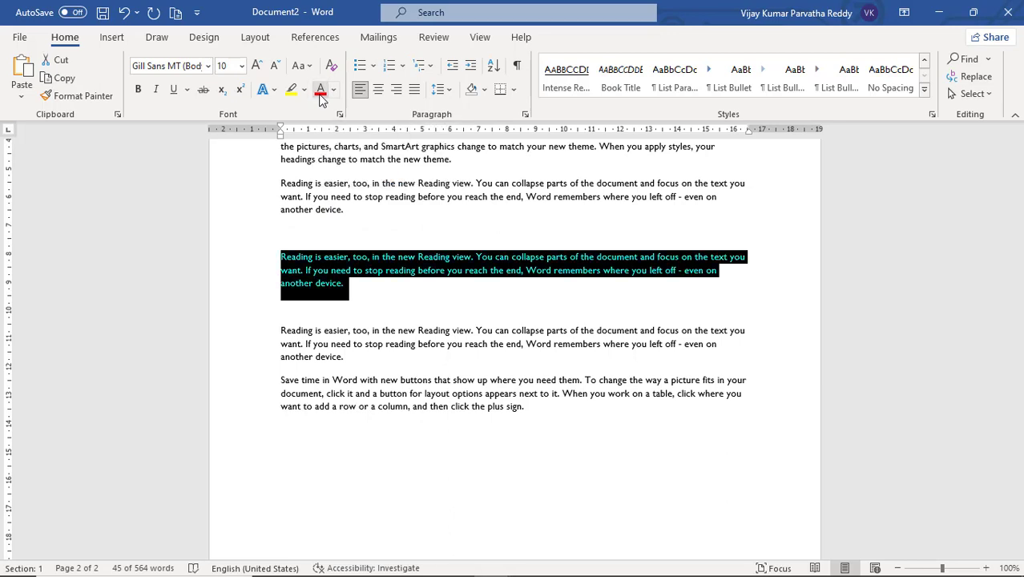
left_click(291, 90)
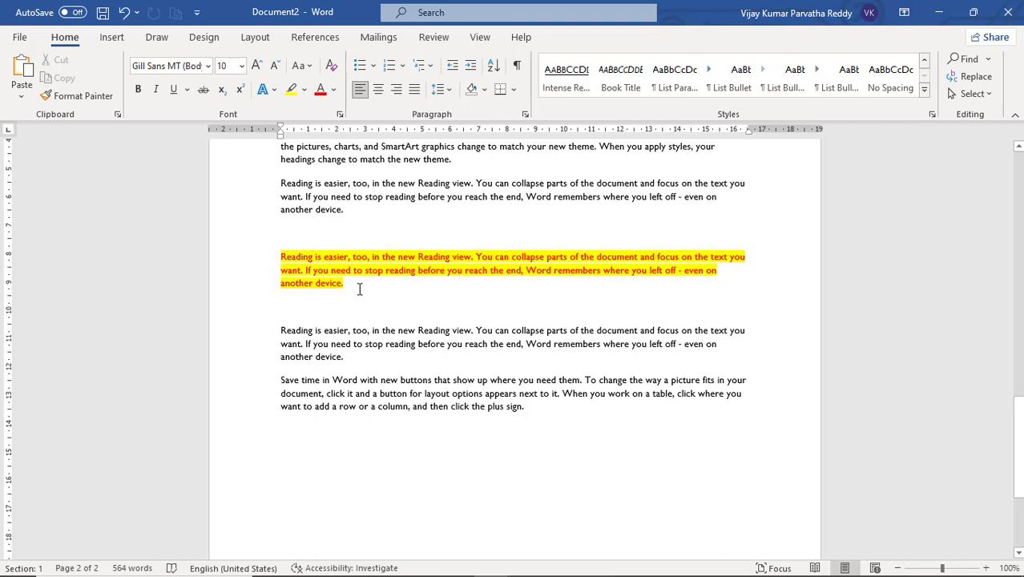
Copy the red, yellow-highlighted paragraph and paste it with its formatting below the "Save time in Word" paragraph
left_click_drag(335, 284, 282, 256)
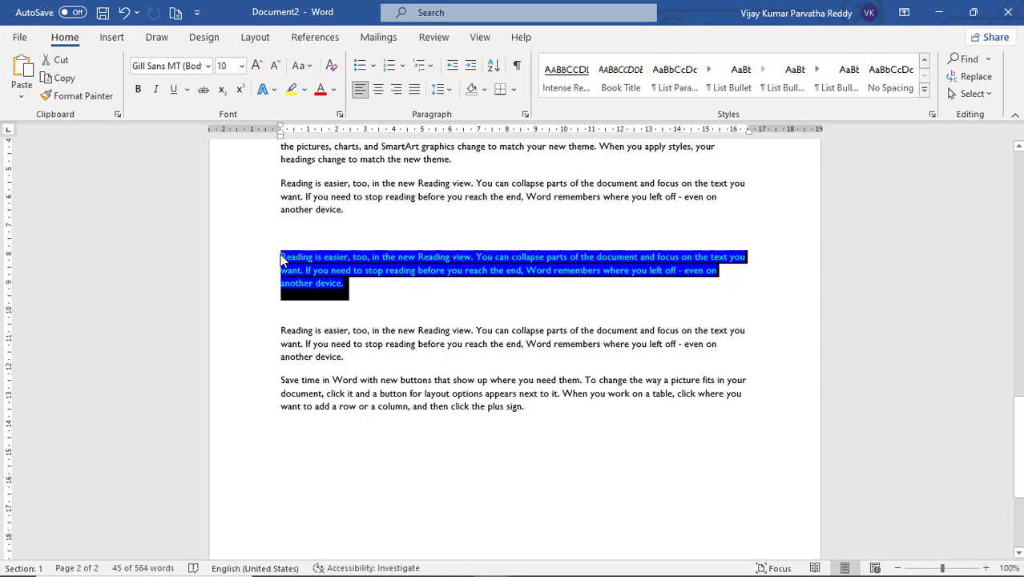
left_click(62, 77)
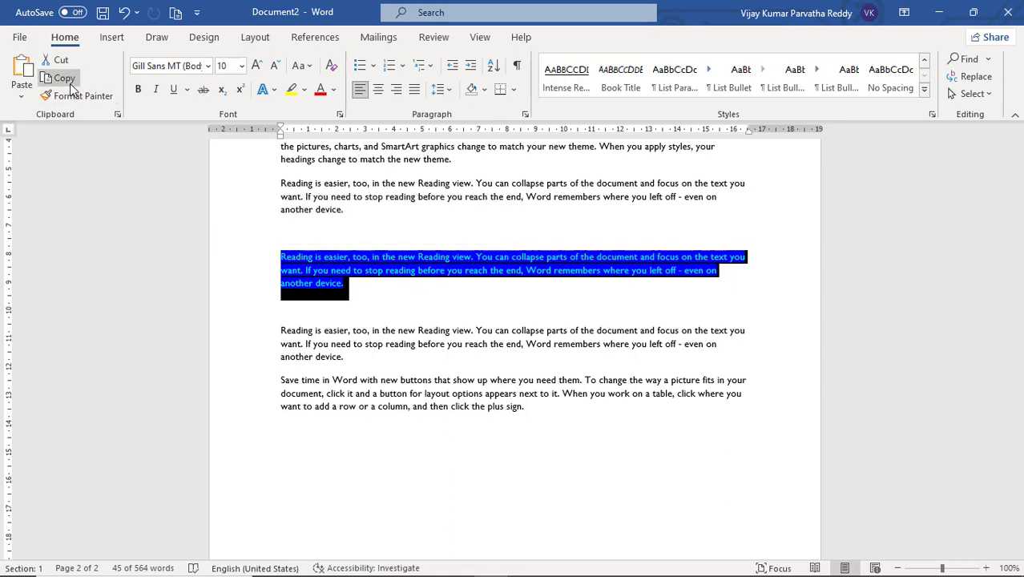
left_click(351, 433)
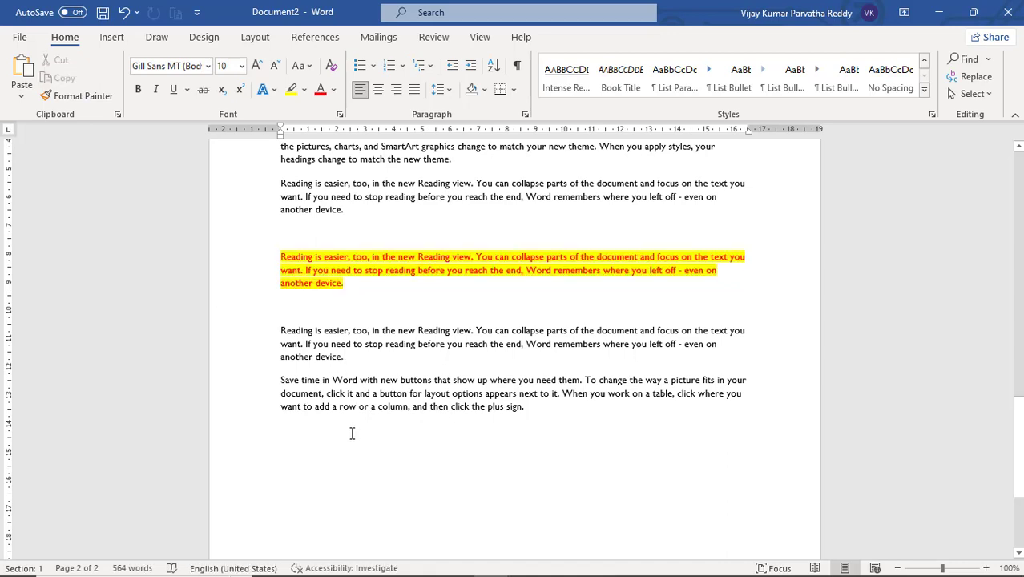
key("ctrl+v")
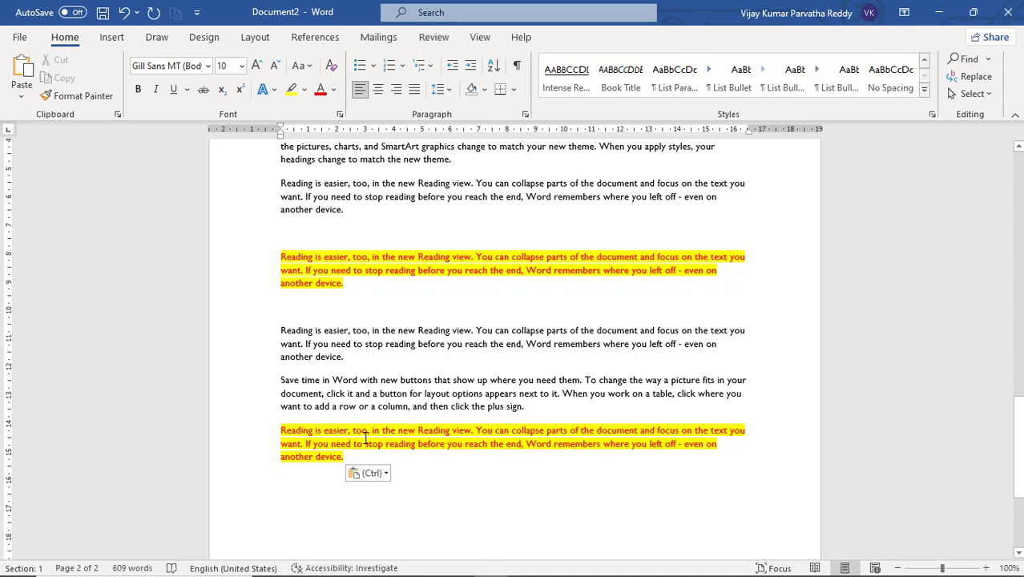
key("ctrl")
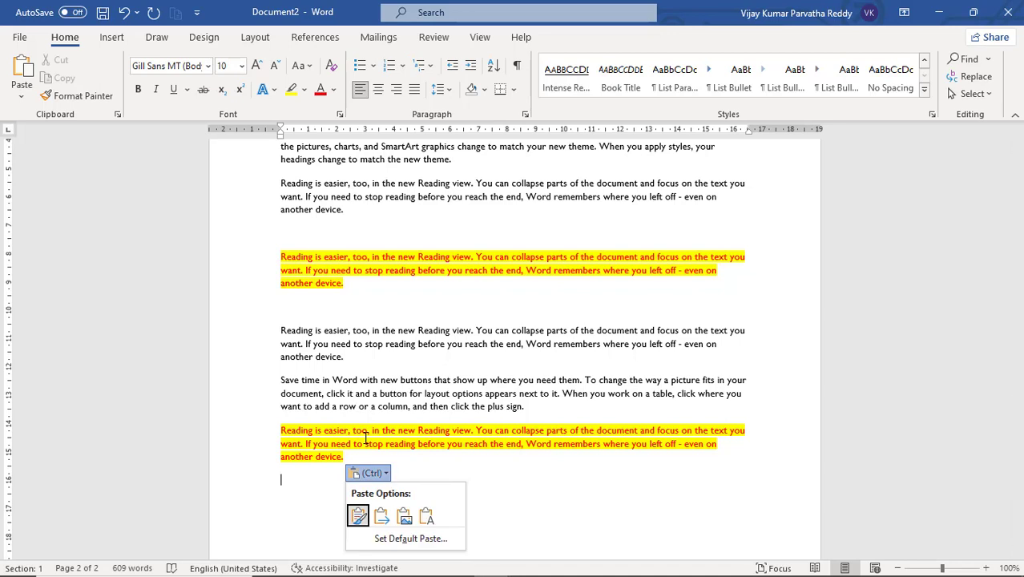
left_click(294, 478)
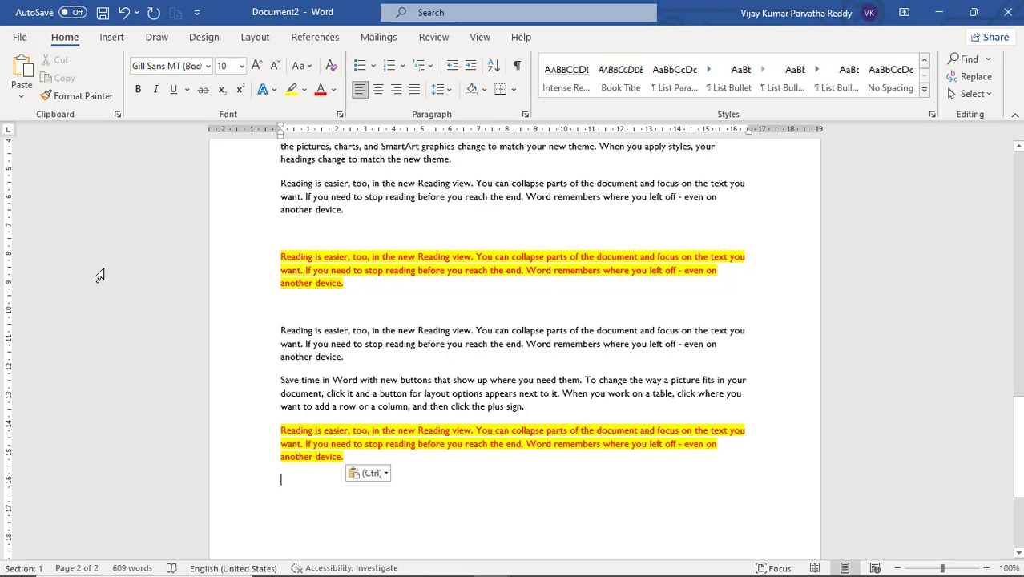
Use Paste Special to insert the copied paragraph as Unformatted Text at the end of the document
left_click(22, 96)
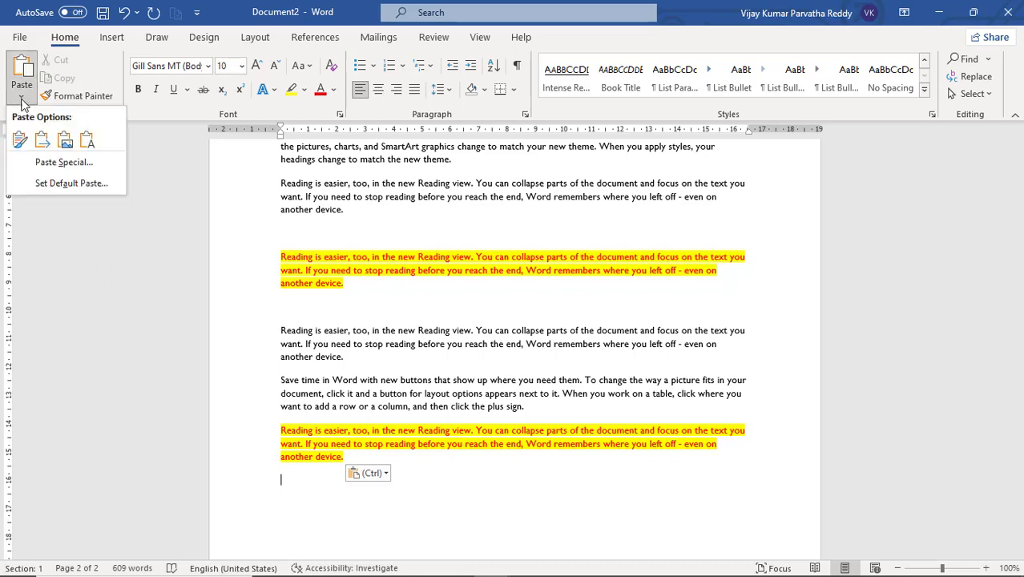
left_click(50, 162)
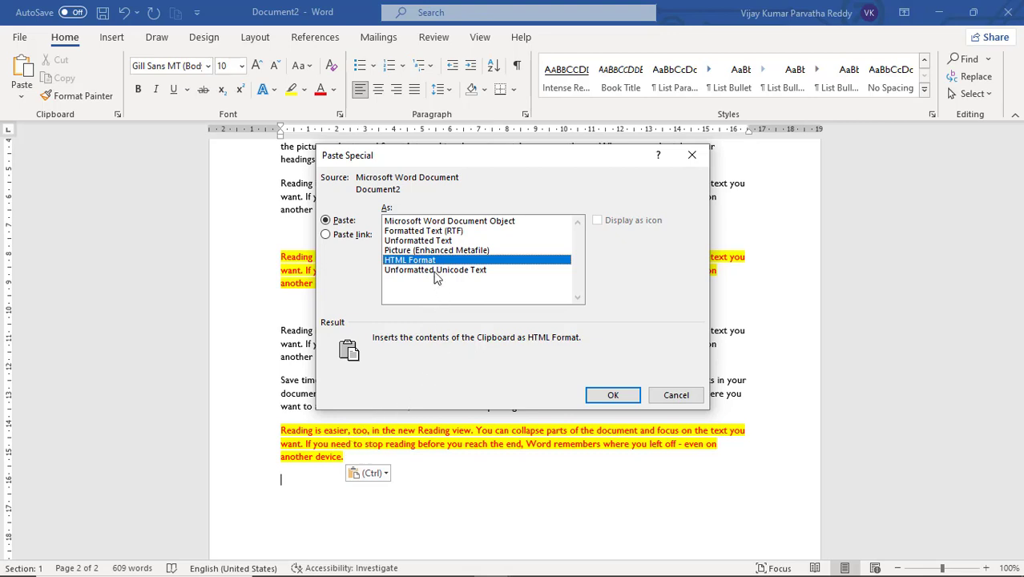
left_click(437, 241)
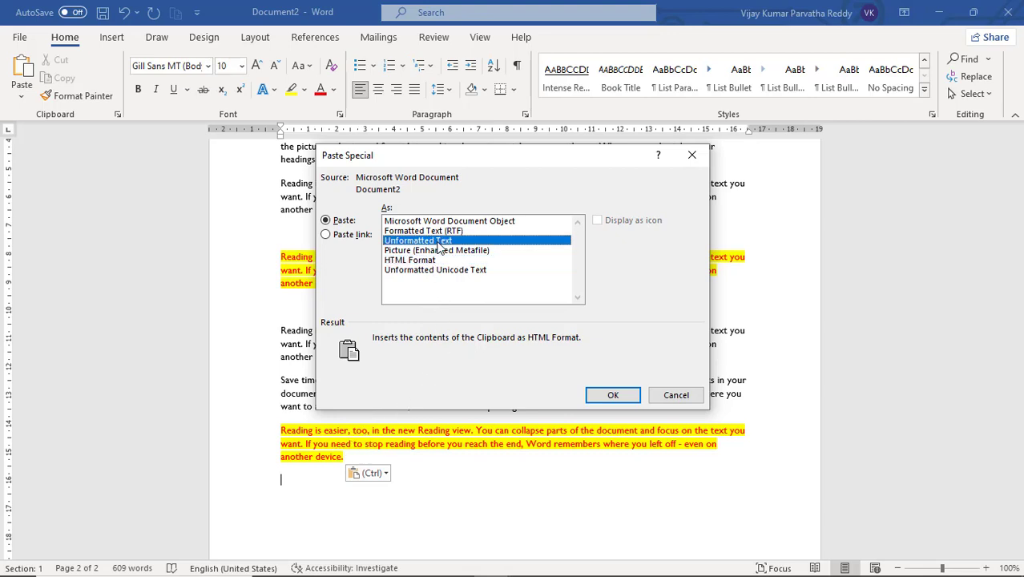
left_click(612, 395)
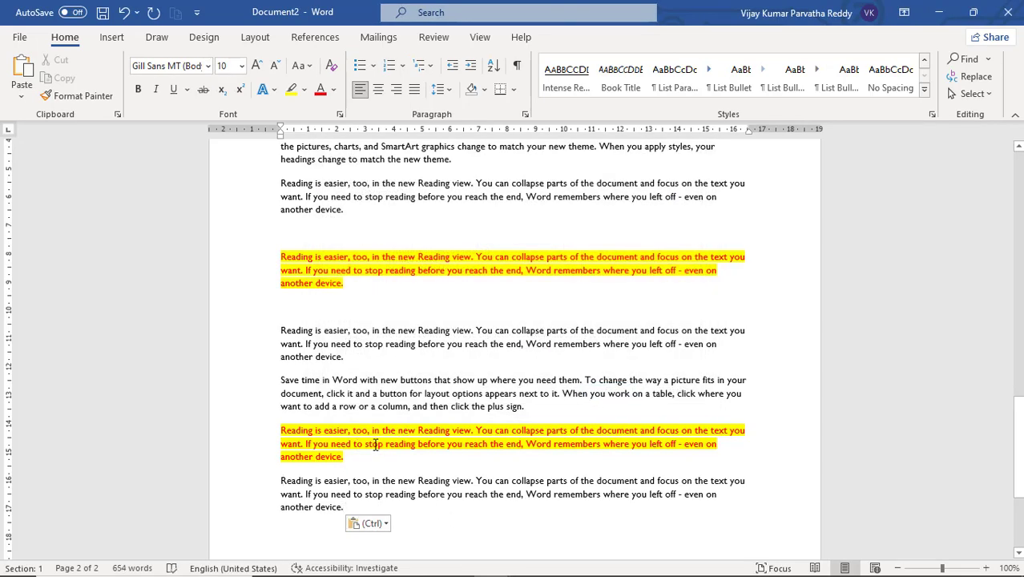
On a new line below the plain copy, insert the copied paragraph with Paste Special as Formatted Text (RTF)
key("Return")
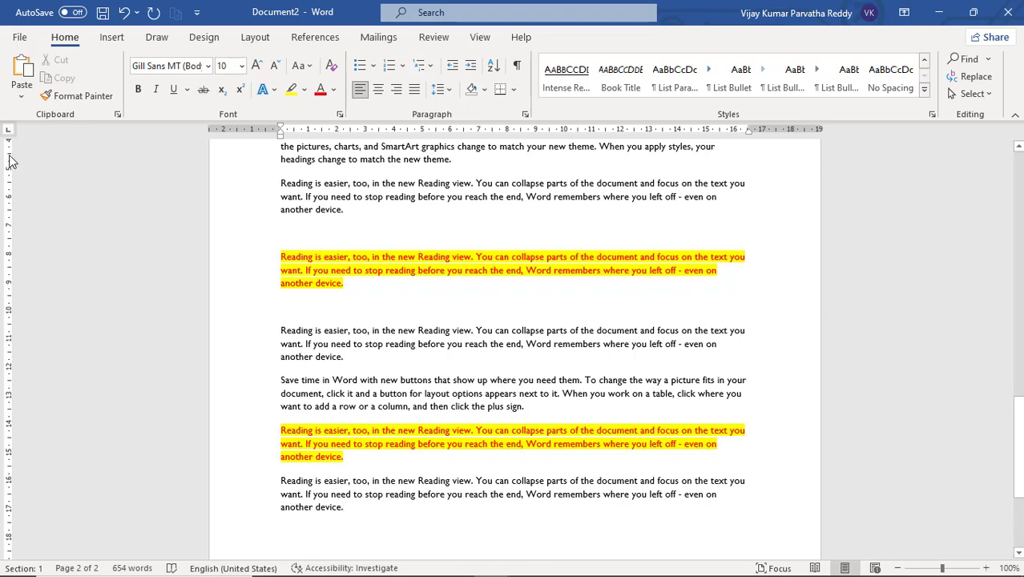
left_click(23, 97)
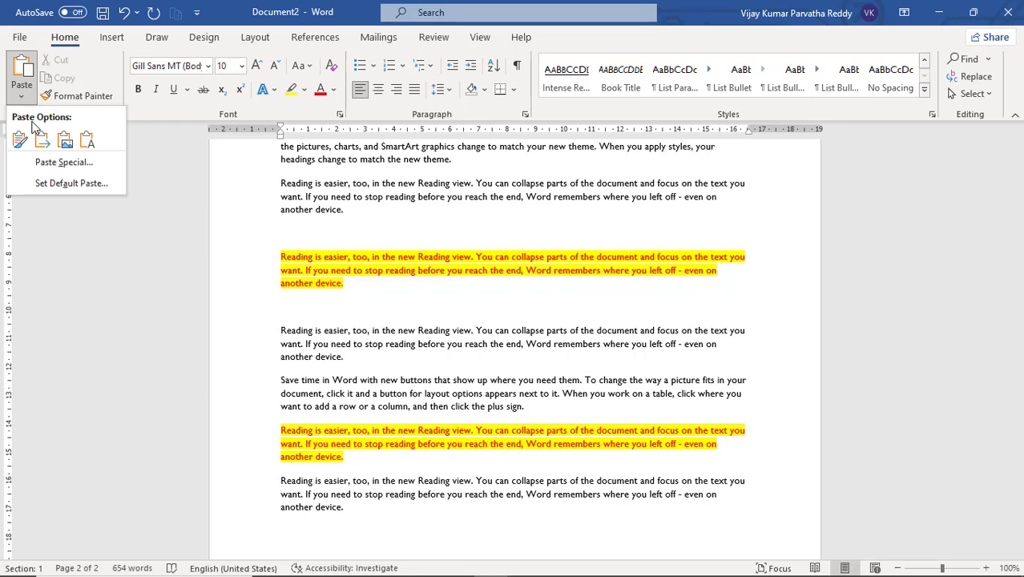
left_click(60, 166)
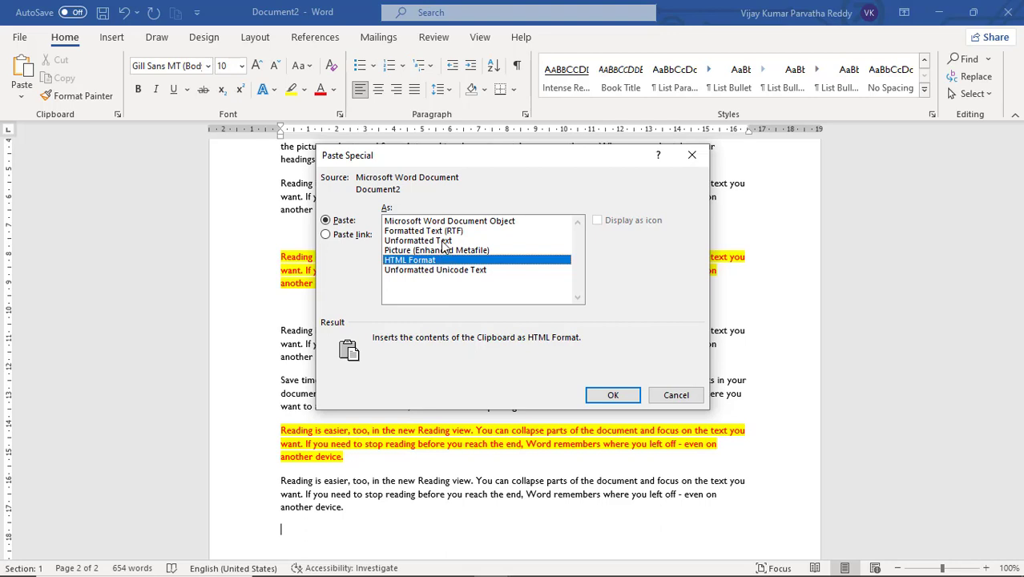
left_click(441, 231)
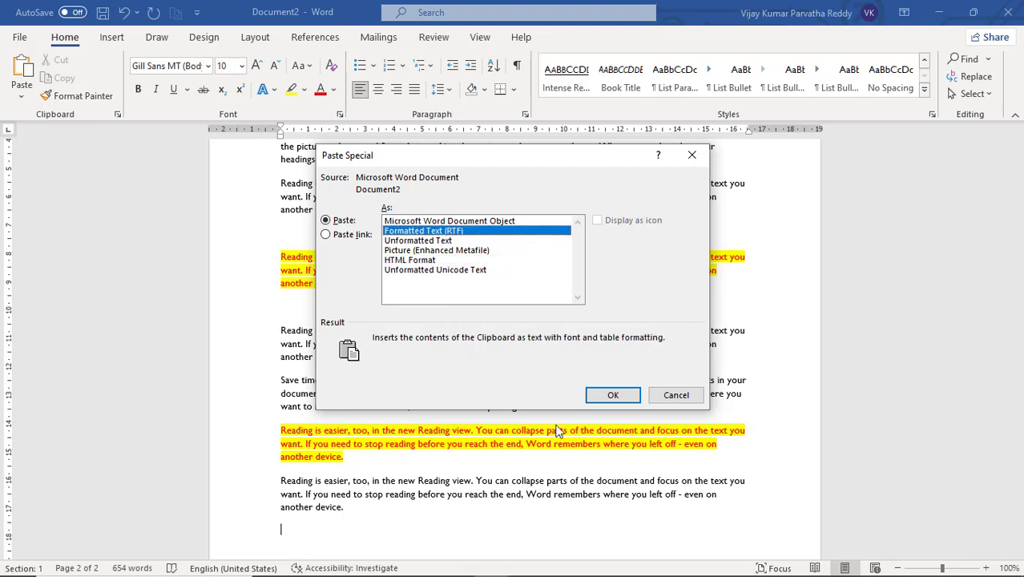
left_click(613, 394)
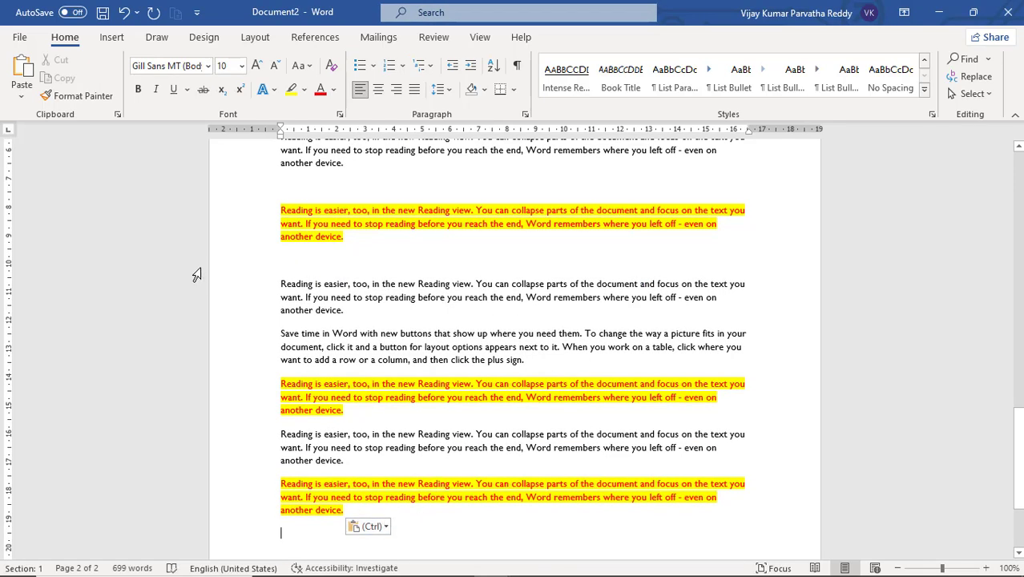
Use Paste Special to insert the copied paragraph as Picture (Enhanced Metafile) at the end, and select the picture
left_click(23, 96)
left_click(59, 159)
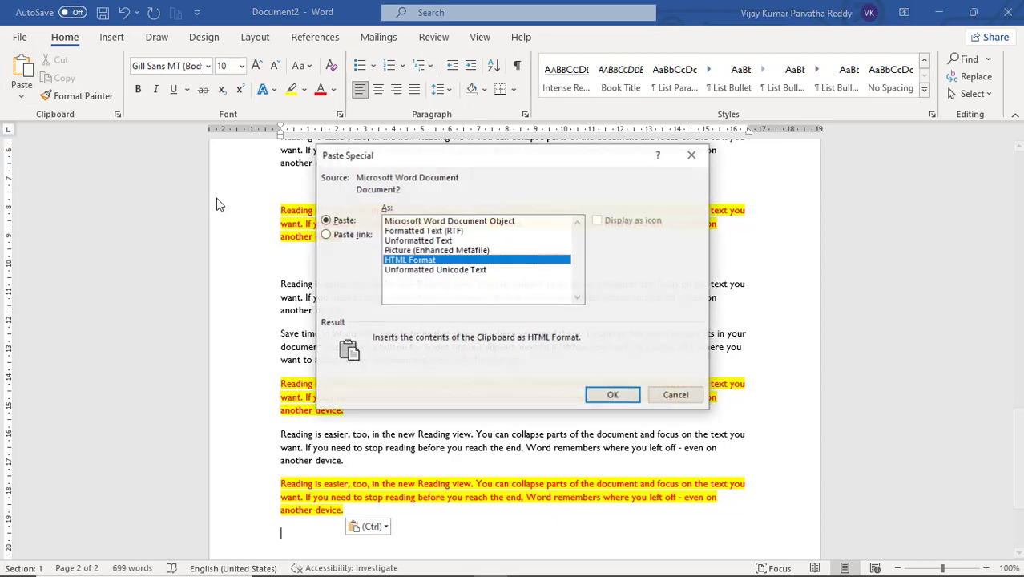
left_click(404, 251)
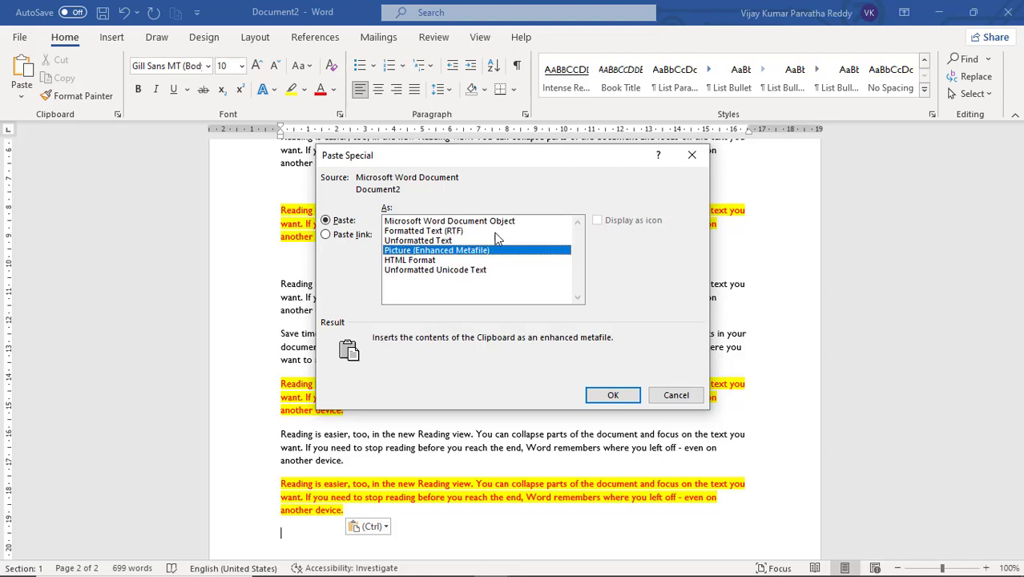
left_click(611, 394)
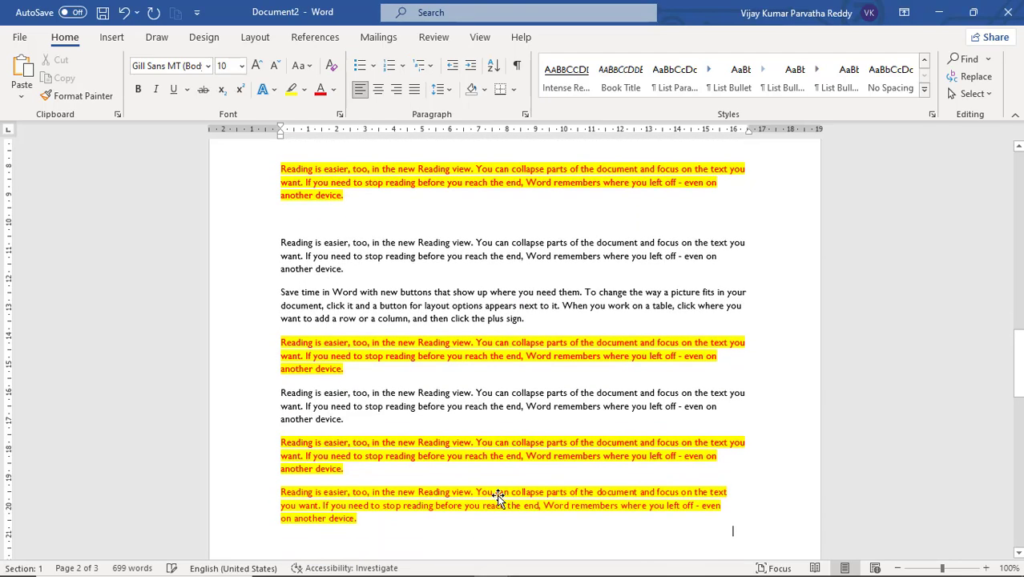
left_click(497, 501)
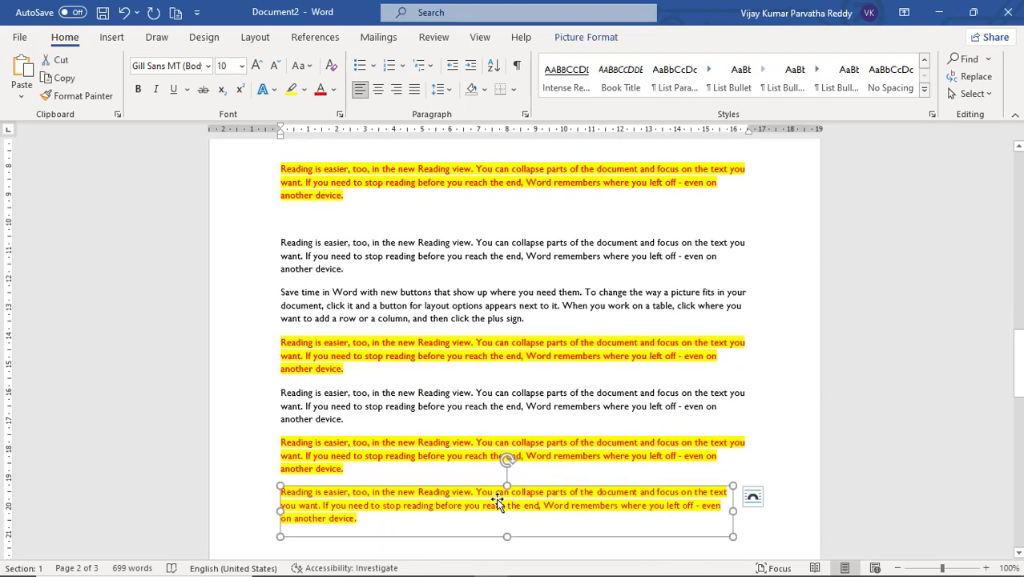
In the highlighted text paragraph just above the picture, replace the word "You" with "sdfgs dfg"
left_click(486, 454)
double_click(485, 443)
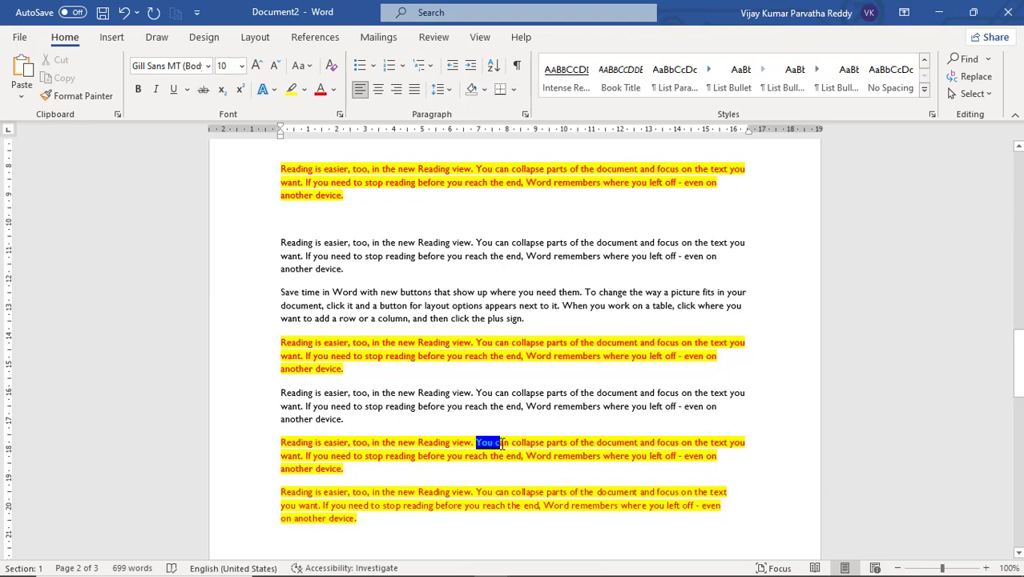
left_click(498, 443)
key("BackSpace")
key("BackSpace")
key("BackSpace")
key("BackSpace")
key("BackSpace")
type("sd")
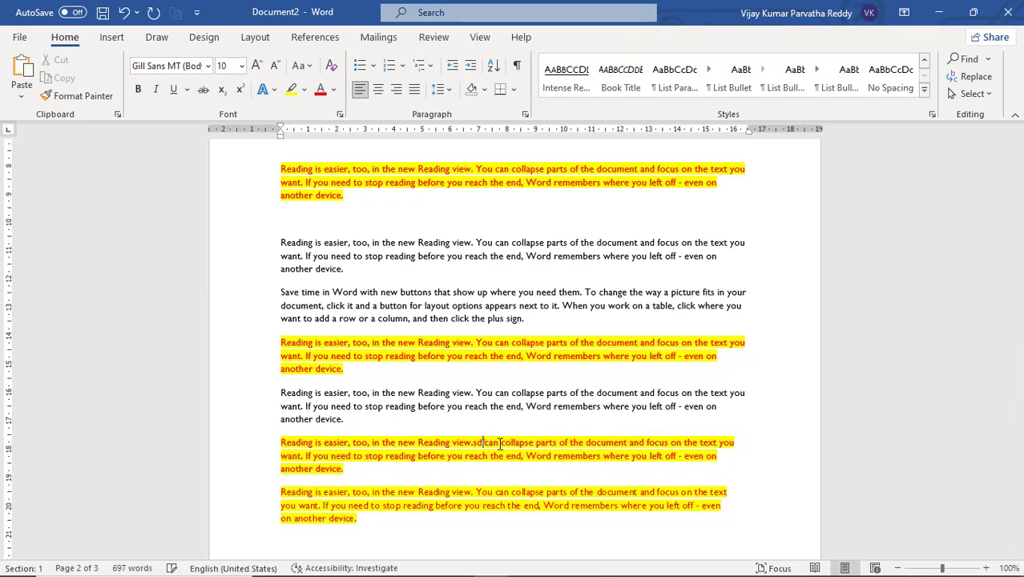
type("fgs dfg")
Squeeze the pasted paragraph picture horizontally, stretch it back to about its original width, and deselect it
left_click(481, 497)
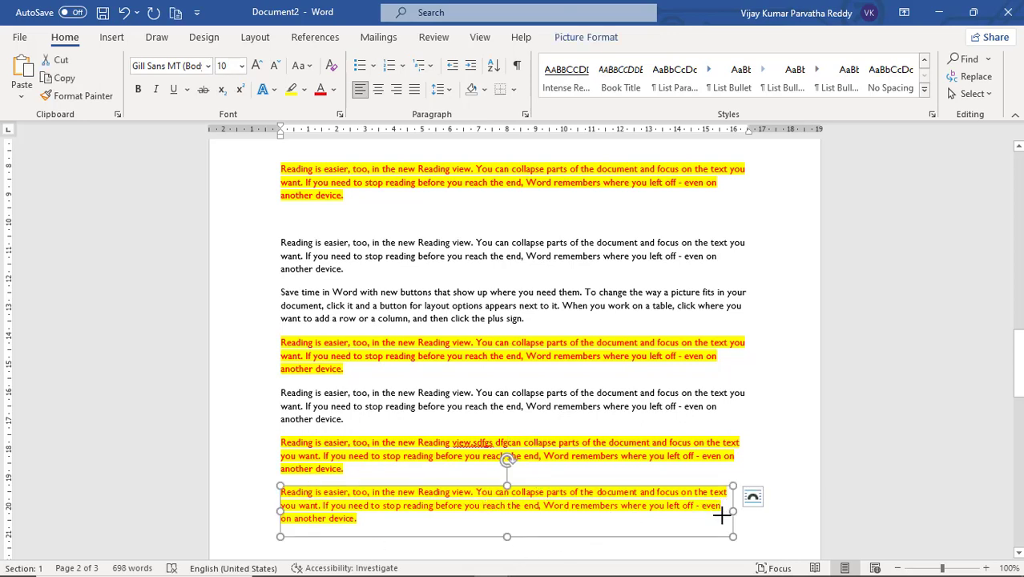
left_click_drag(722, 512, 357, 506)
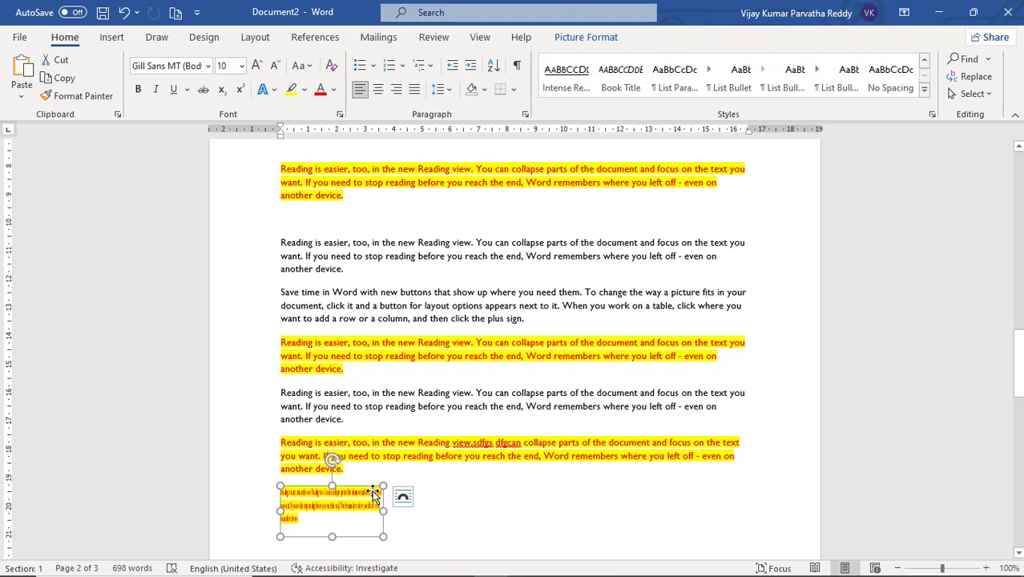
left_click_drag(382, 510, 730, 507)
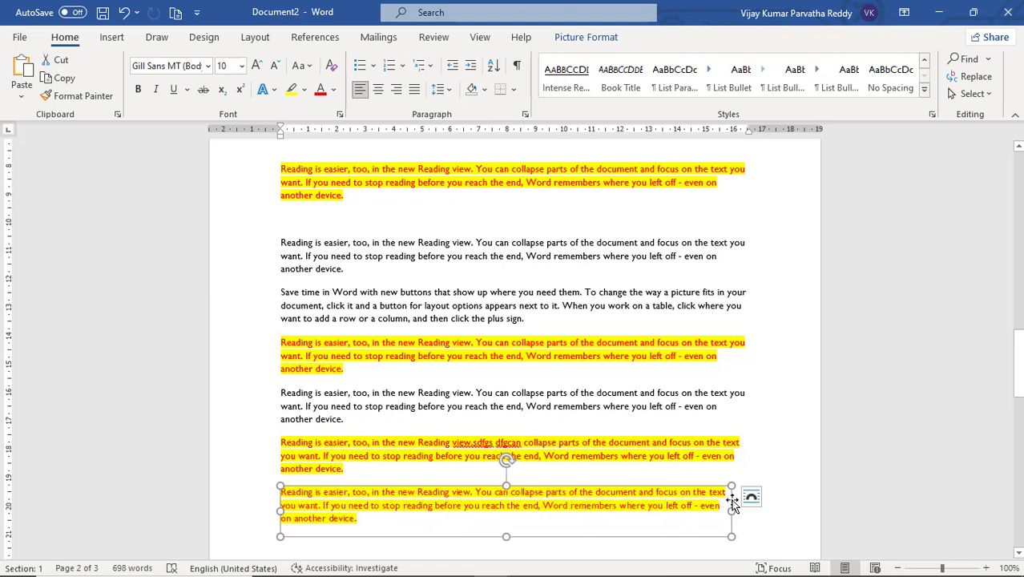
left_click(724, 443)
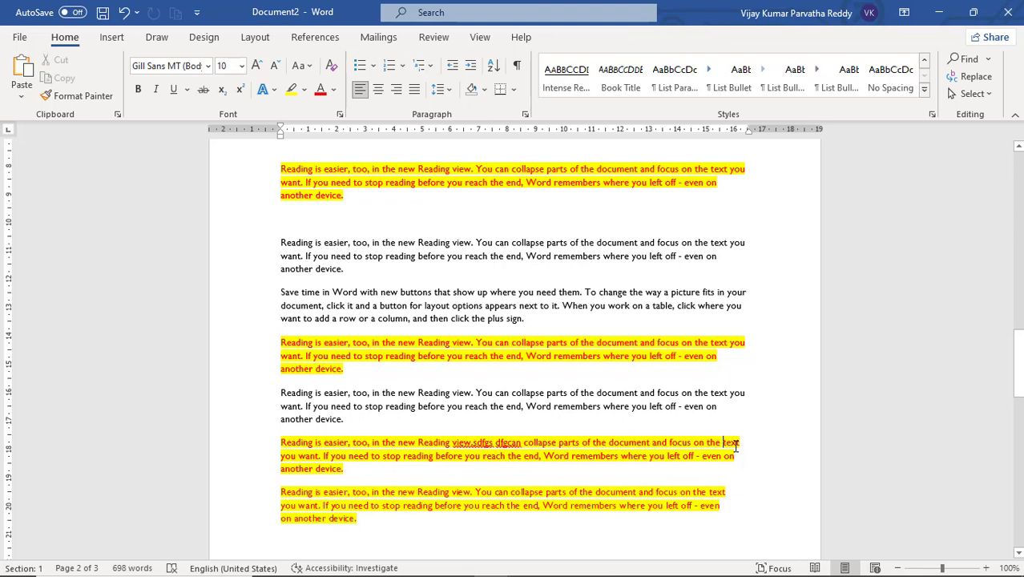
Rotate the pasted paragraph picture diagonally, turn it back upright, and deselect it
left_click(700, 501)
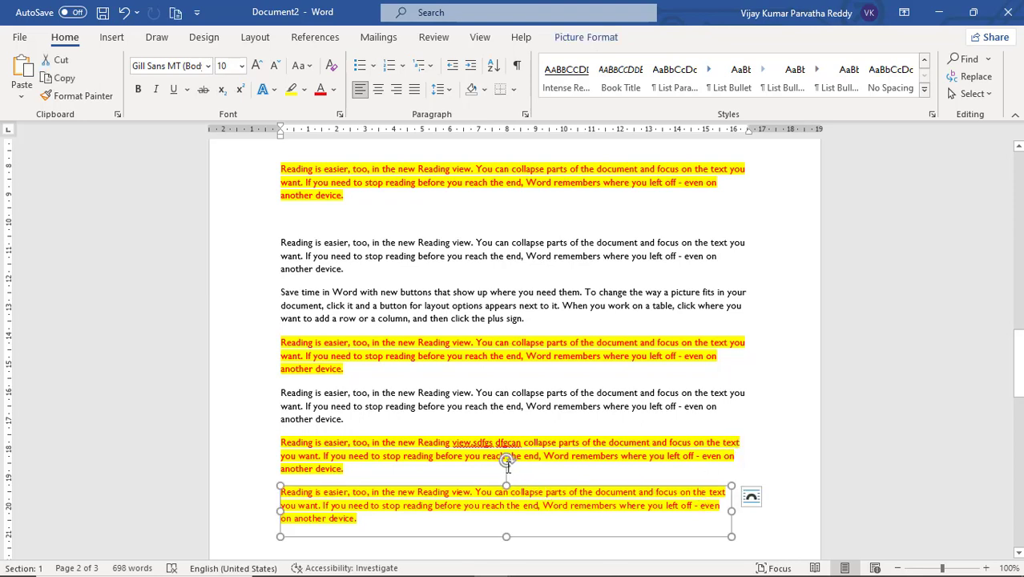
left_click_drag(507, 459, 517, 502)
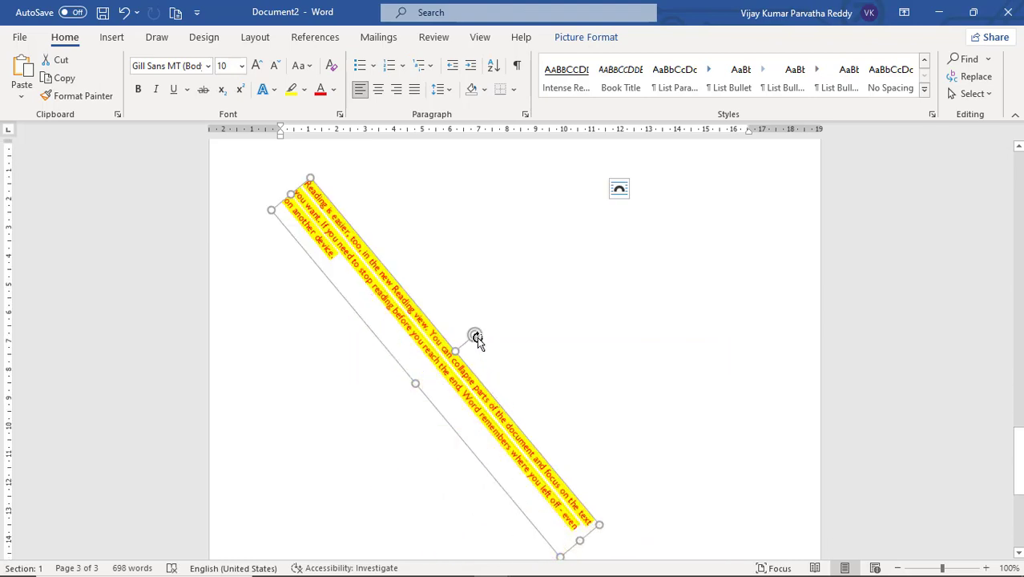
left_click_drag(475, 335, 436, 157)
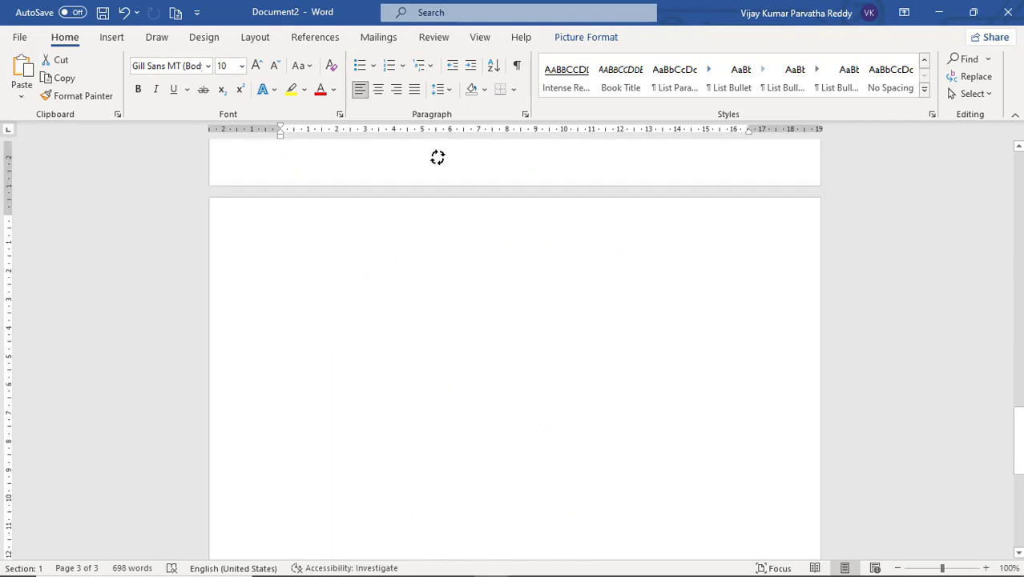
scroll(470, 260, "up", 3)
scroll(471, 261, "up", 1)
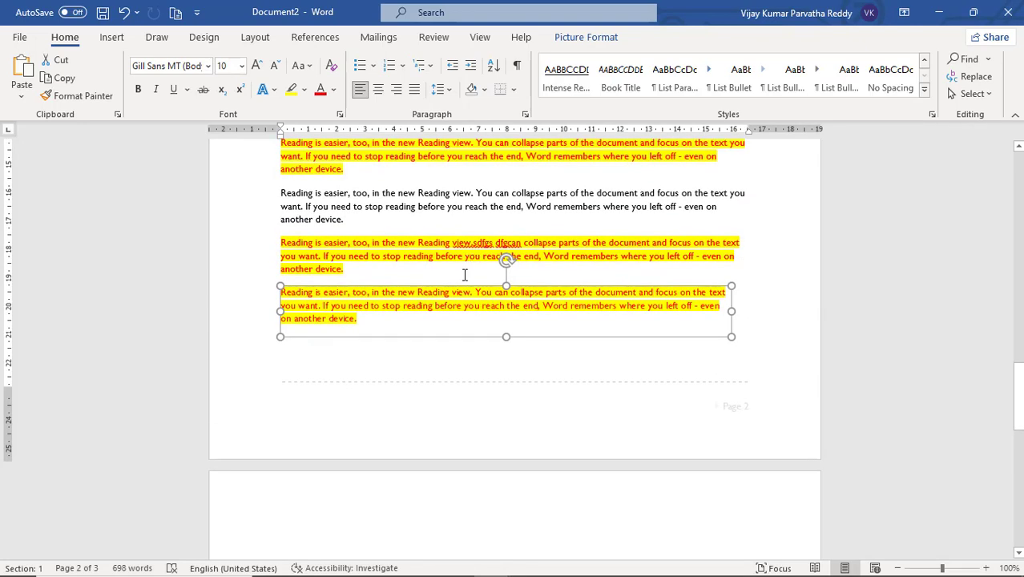
left_click(411, 368)
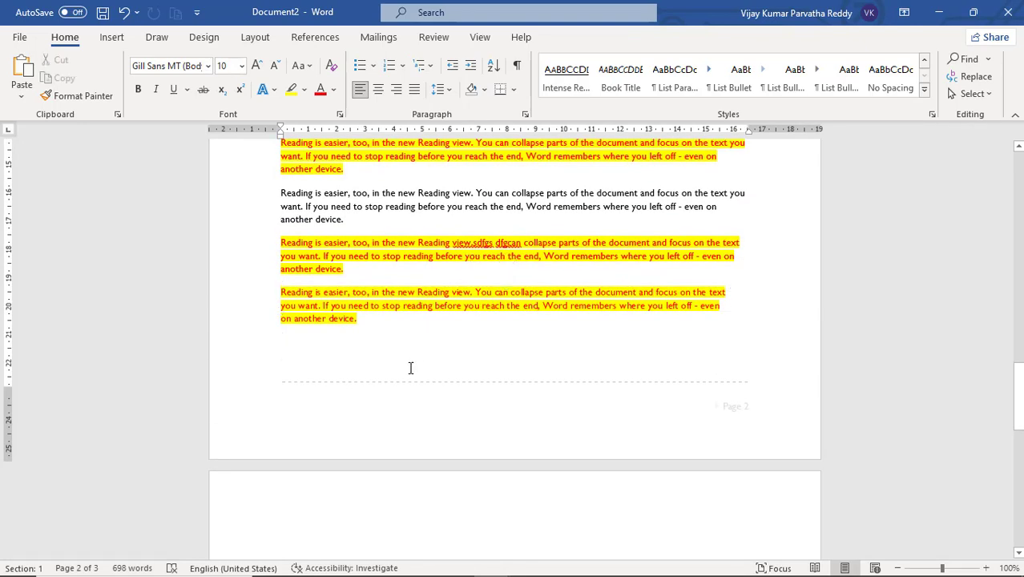
At the start of the blank third page, preview the Keep Text Only and Merge Formatting paste options without pasting
left_click(374, 498)
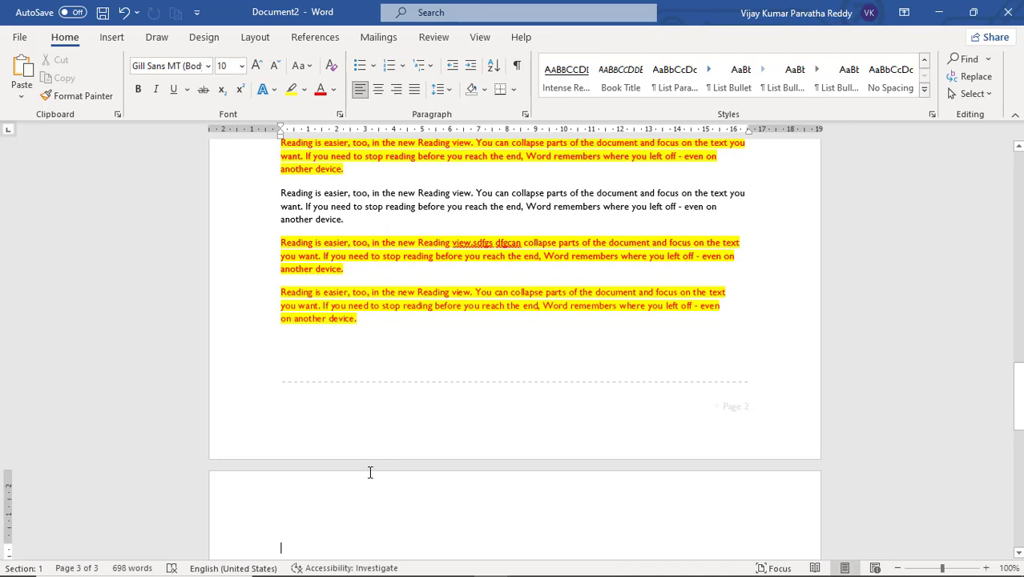
left_click(21, 95)
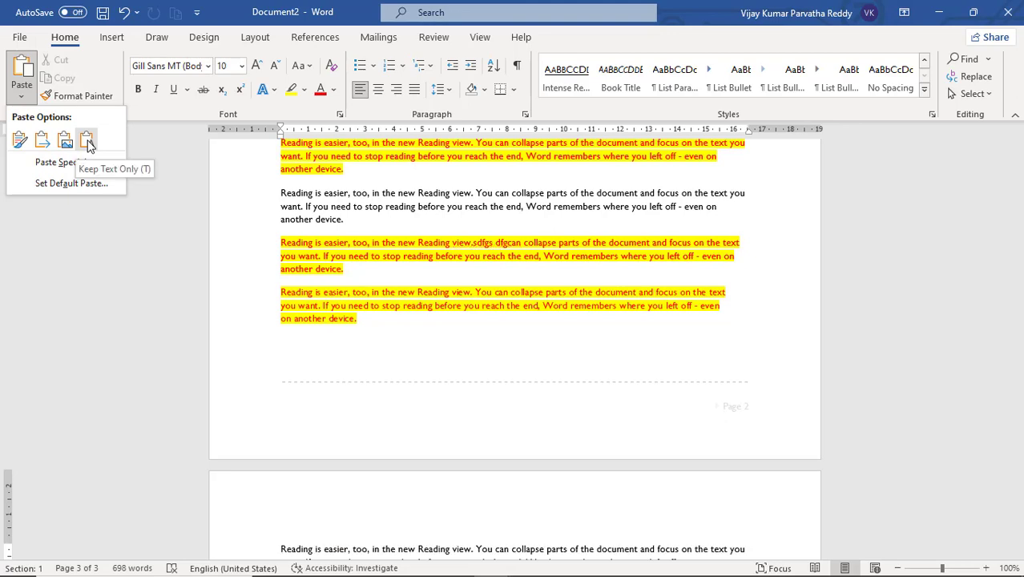
scroll(373, 355, "down", 3)
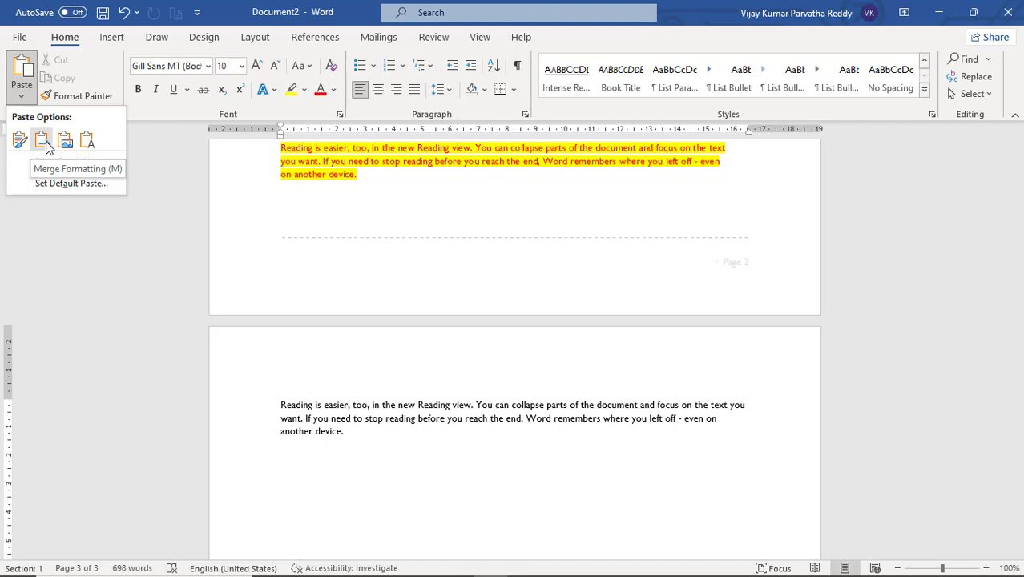
left_click(292, 410)
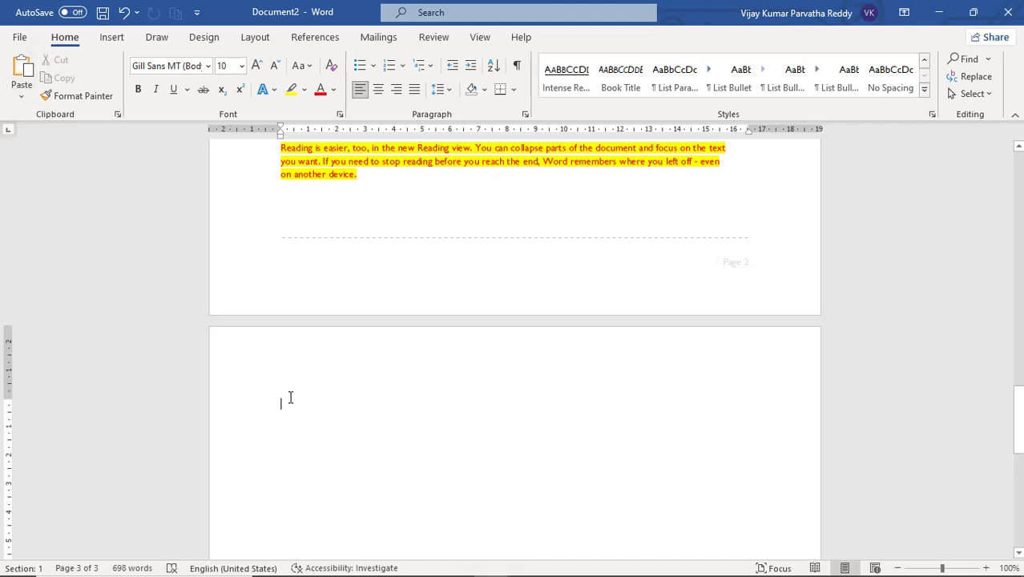
Set the font size of the empty line on page 3 to 16 and give it the reddish text effect with reflection
left_click(242, 65)
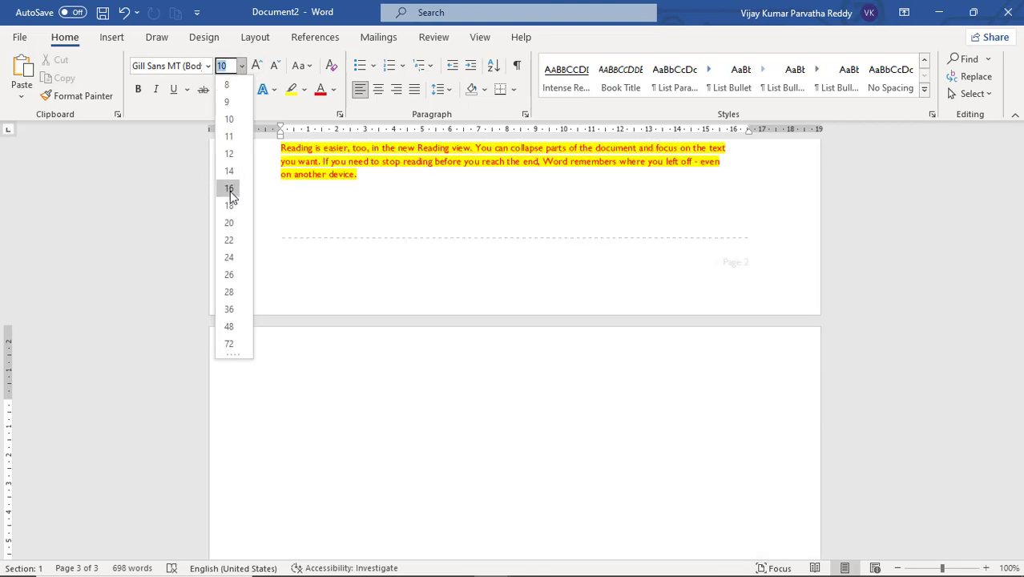
left_click(230, 191)
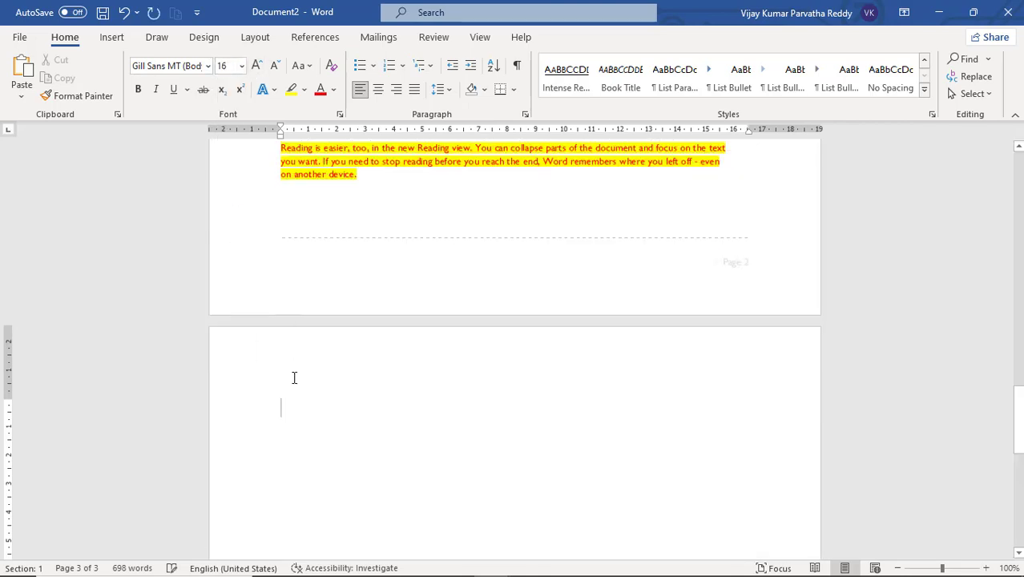
left_click(23, 97)
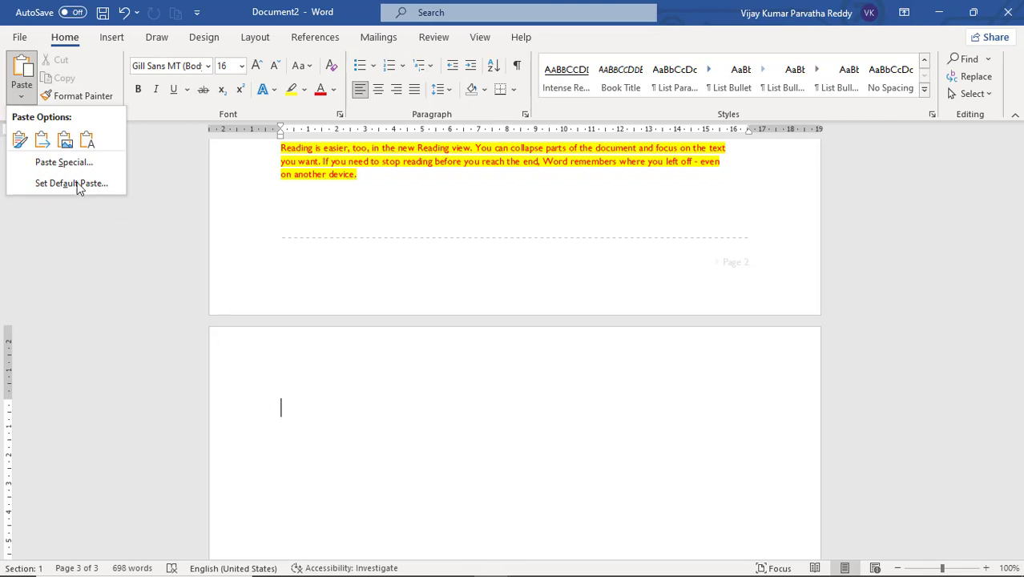
left_click(341, 415)
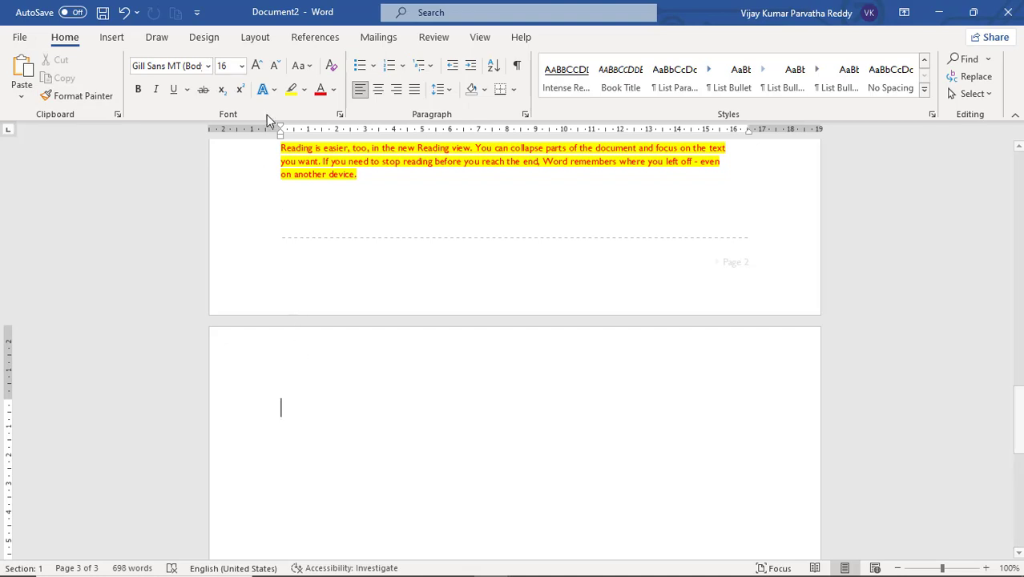
left_click(275, 94)
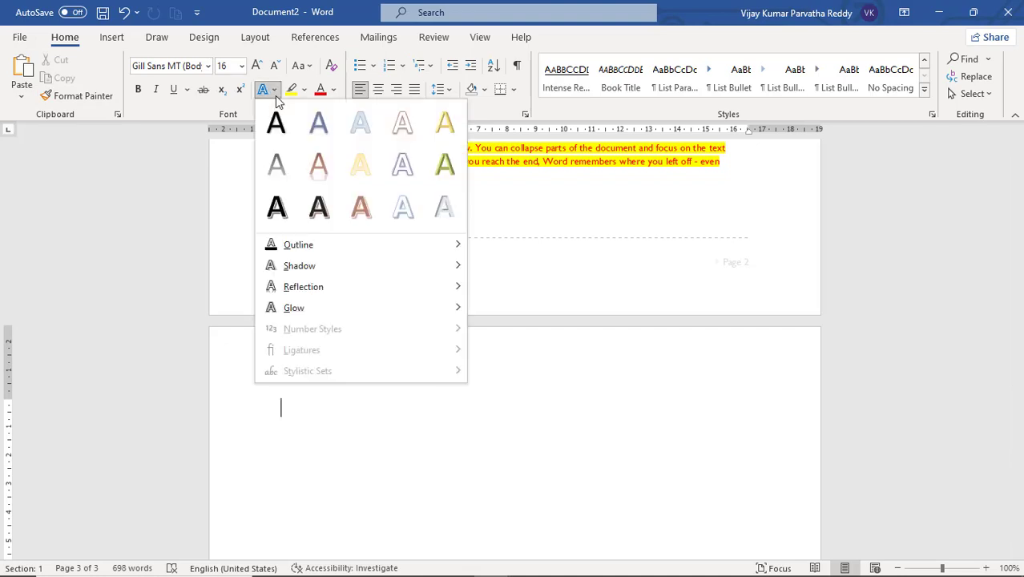
left_click(317, 165)
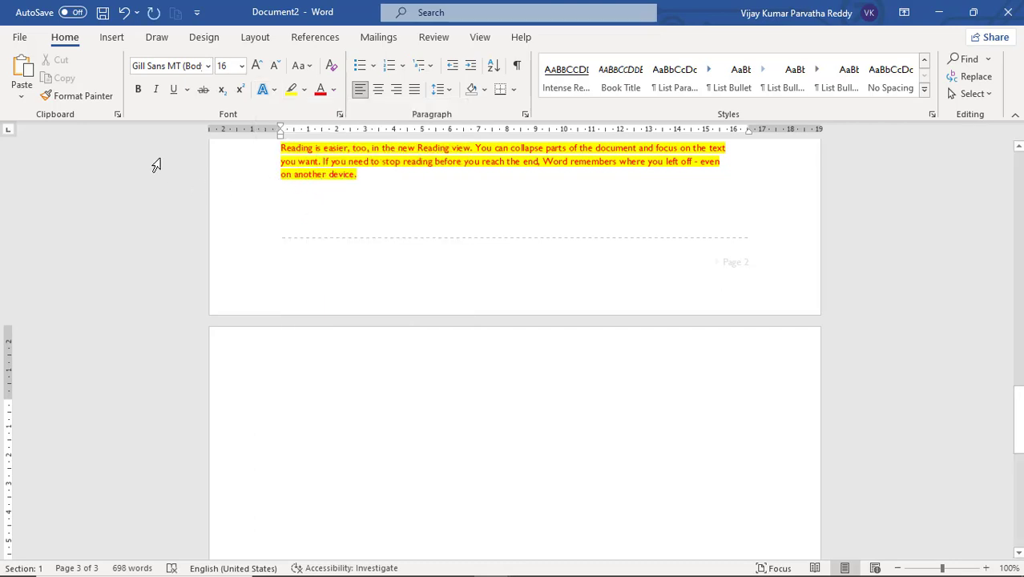
Paste the copied paragraph on page 3, keeping its source formatting
left_click(23, 97)
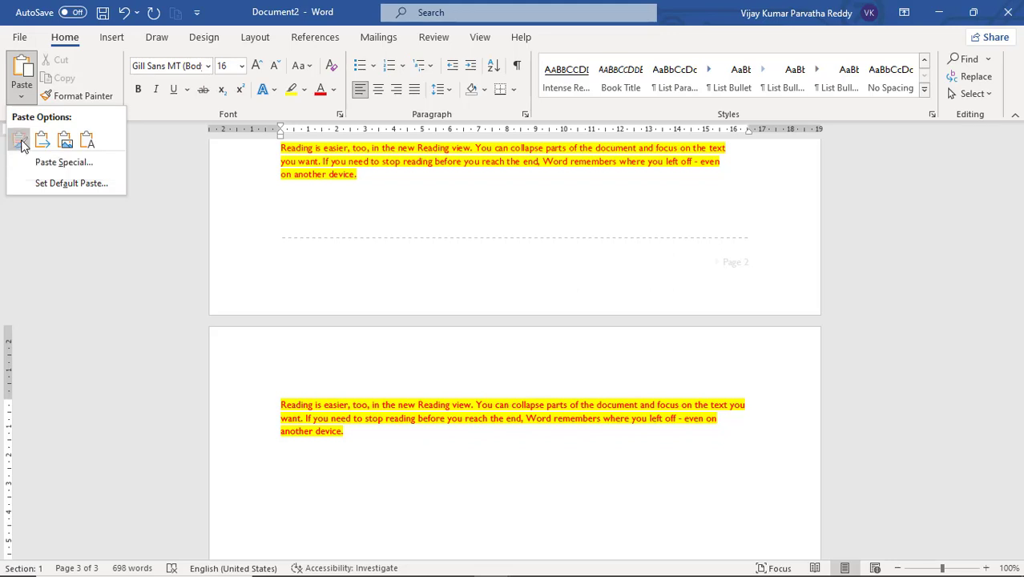
left_click(20, 142)
Use Format Painter to apply the empty line's formatting to the word "to" in the highlighted paragraph containing "sdfgs dfg"
scroll(370, 288, "up", 3)
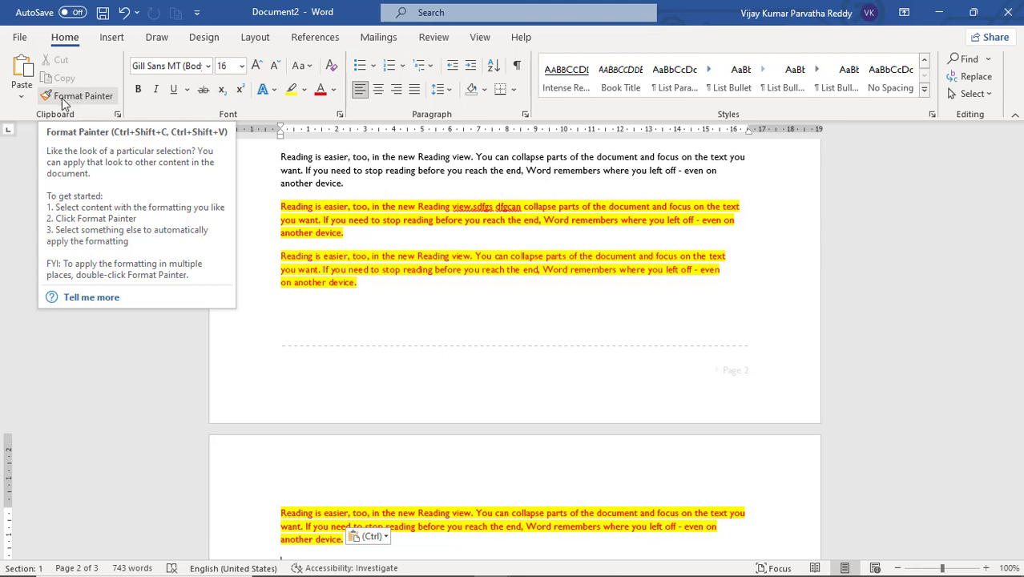
left_click(64, 98)
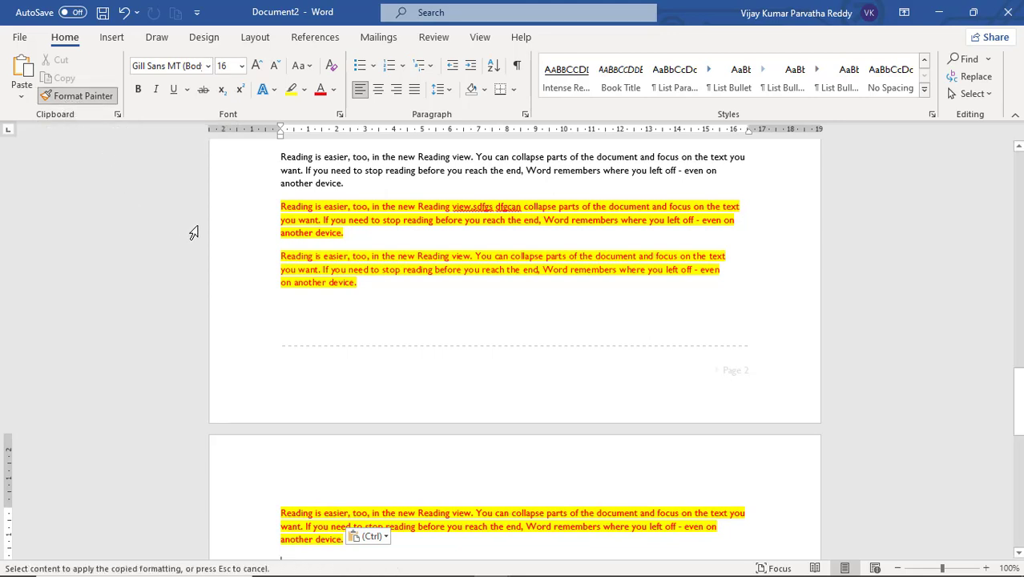
left_click(374, 218)
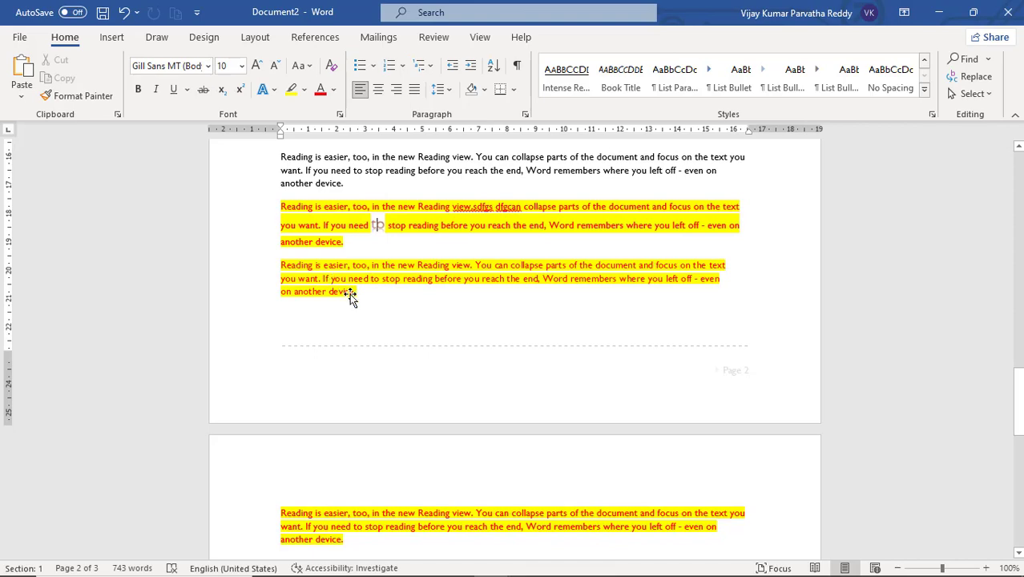
Use Format Painter to copy the formatting of "to" onto the word "stop" in the highlighted paragraph two paragraphs above
scroll(350, 295, "down", 3)
scroll(350, 297, "down", 2)
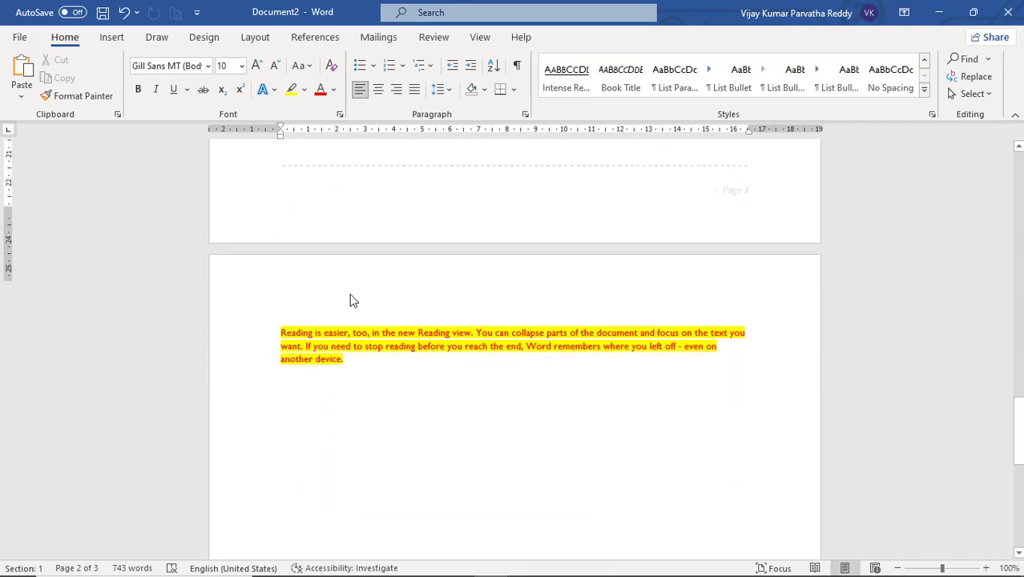
scroll(350, 294, "up", 5)
scroll(351, 295, "up", 3)
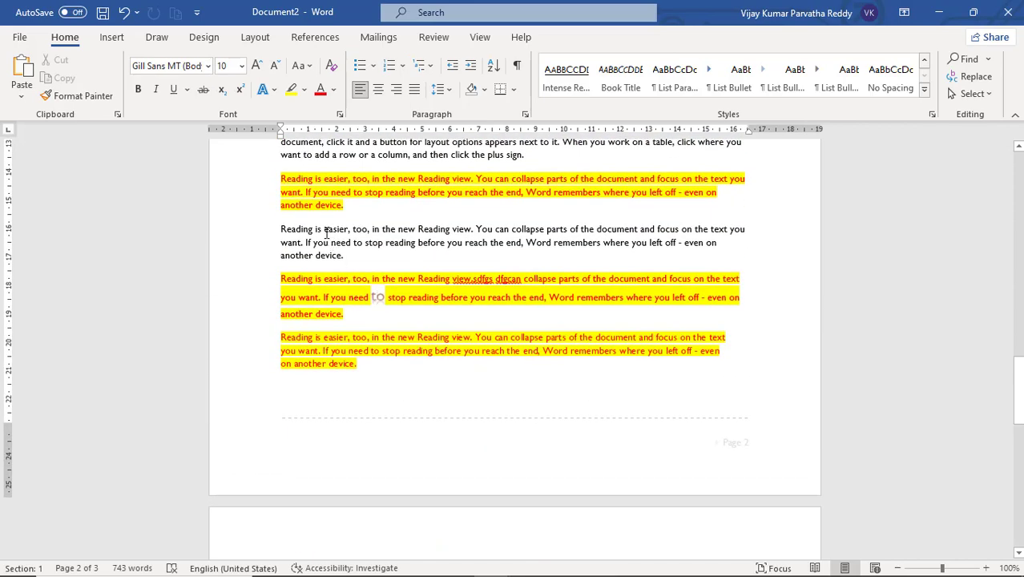
left_click(88, 99)
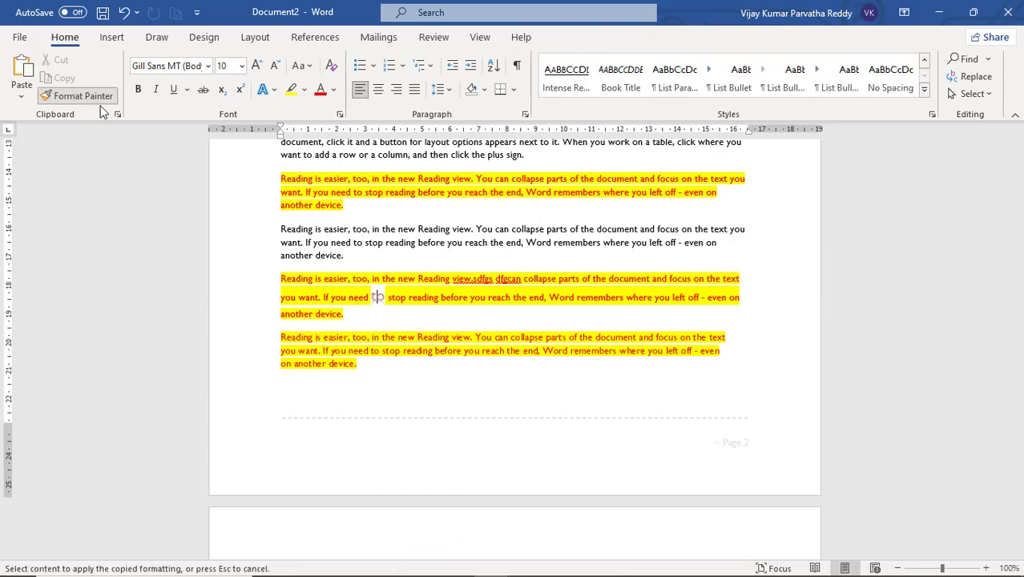
left_click(371, 190)
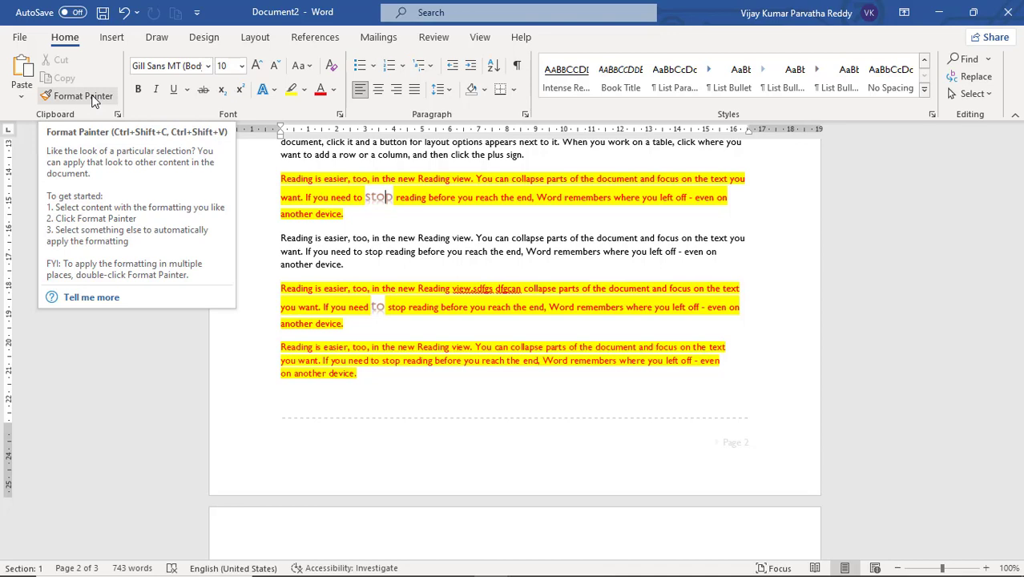
Copy the formatting of the highlighted sentence "Reading is easier, too, in the new Reading view." onto the first word of the plain paragraph above "Save time in Word"
left_click(408, 197)
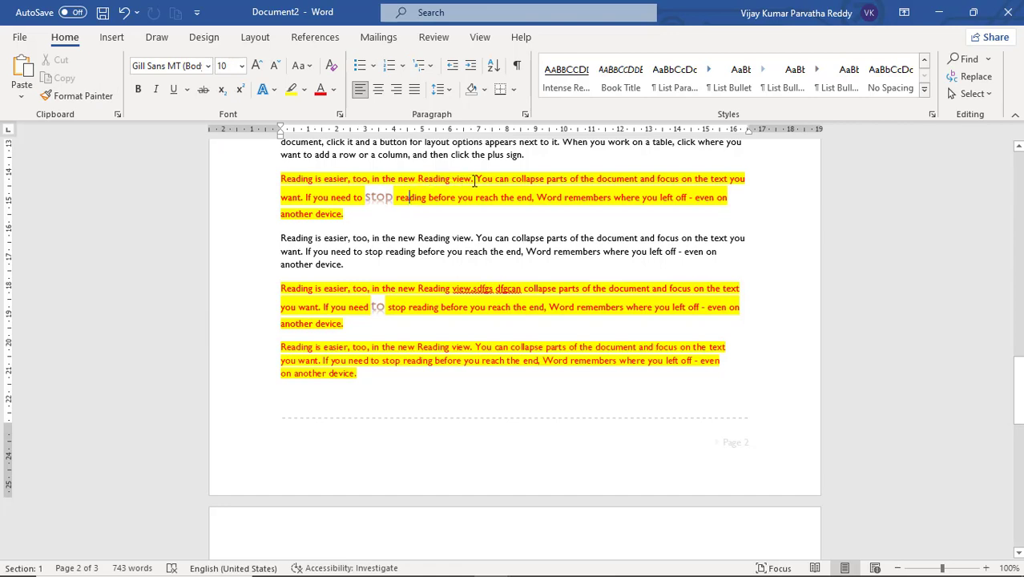
left_click_drag(476, 179, 293, 183)
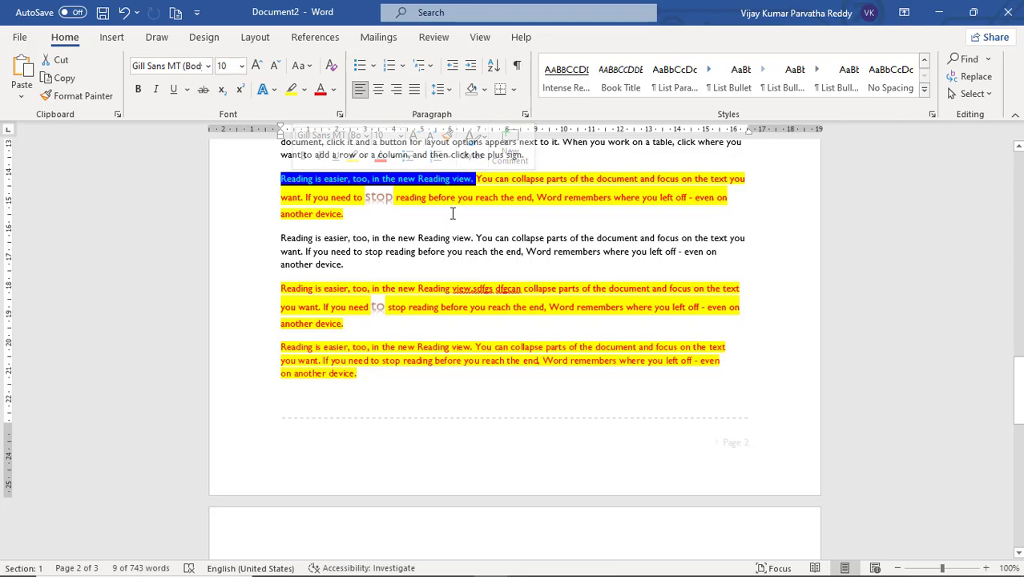
scroll(452, 214, "up", 3)
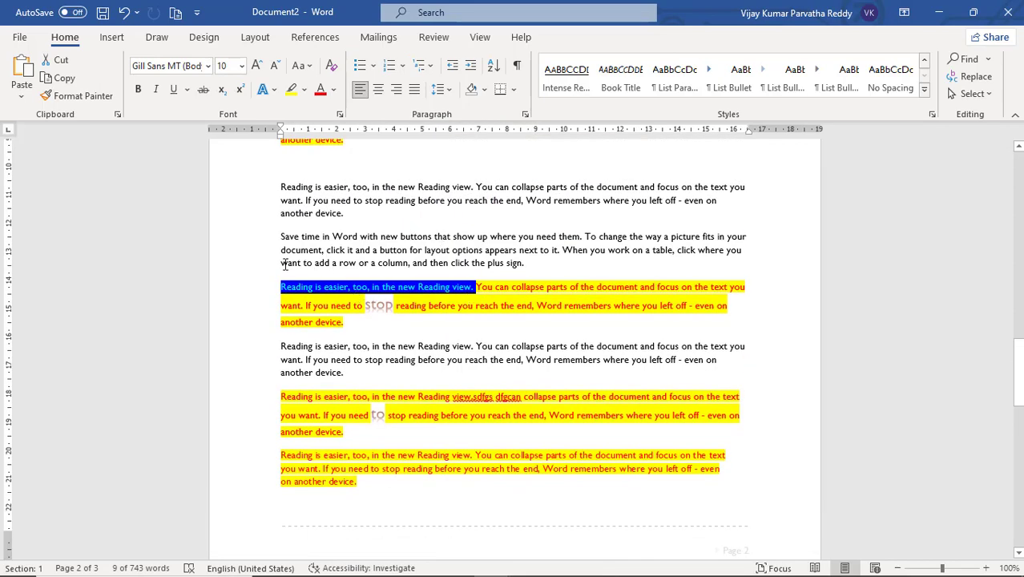
left_click(87, 101)
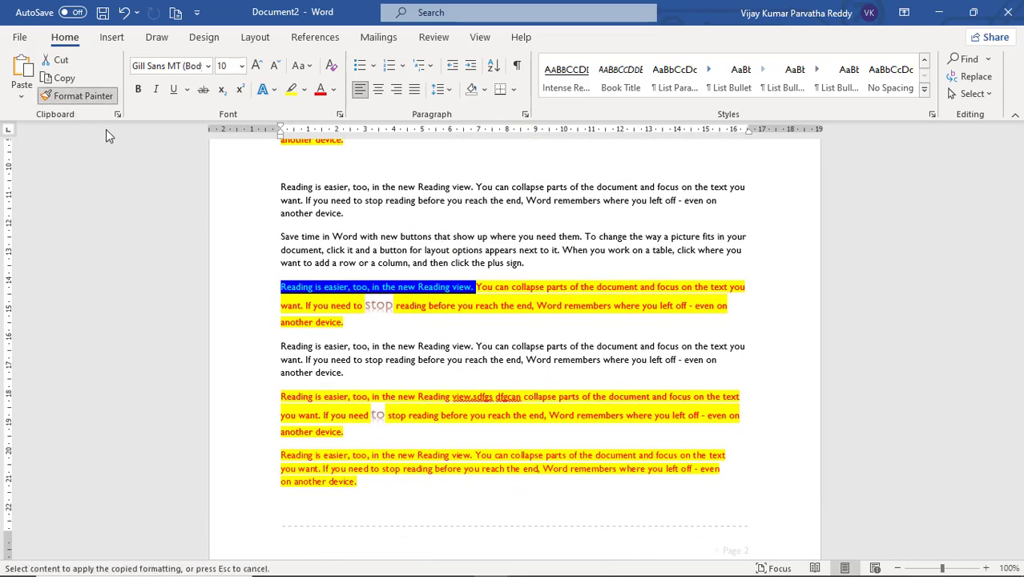
left_click(306, 186)
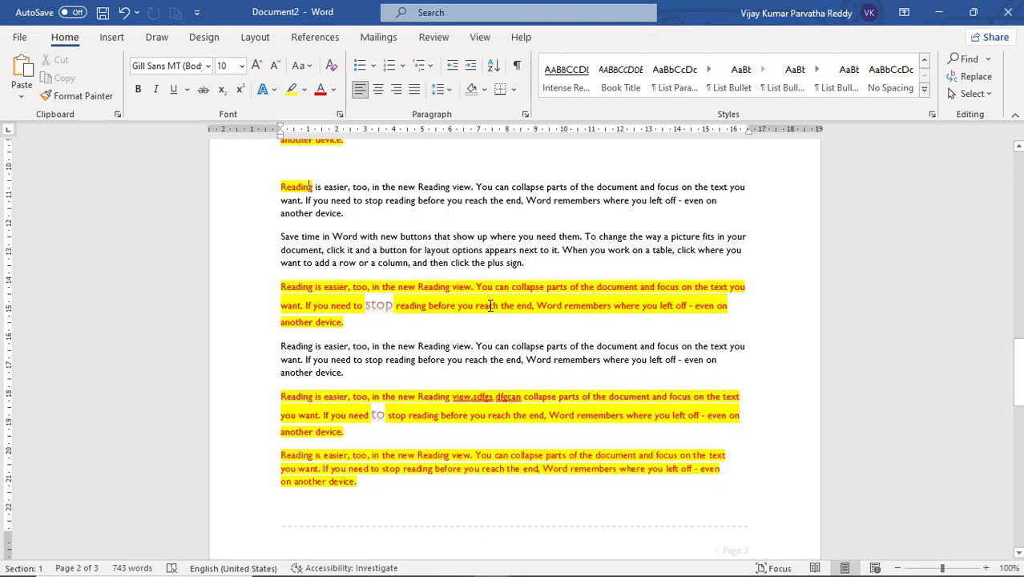
Color the highlighted phrase "reach the end, Word remembers" light blue and copy its formatting onto "remembers" in the plain paragraph above "Save time in Word"
left_click_drag(490, 306, 589, 314)
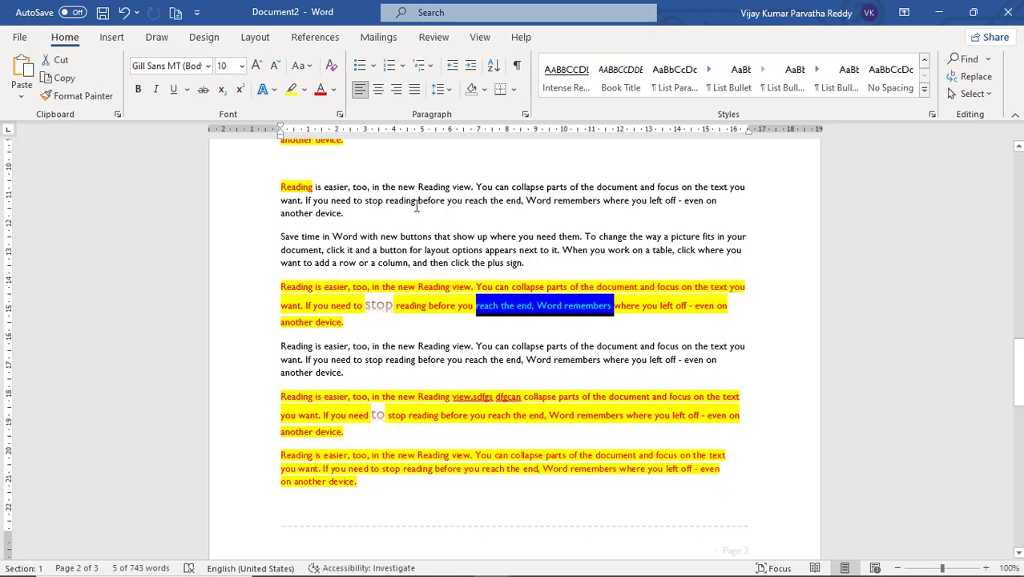
left_click(334, 90)
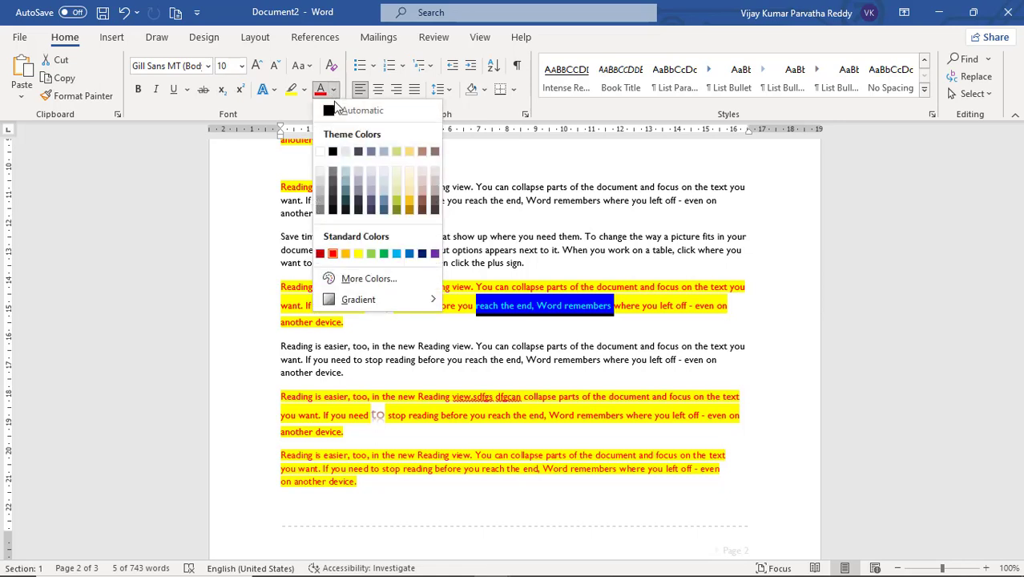
left_click(397, 254)
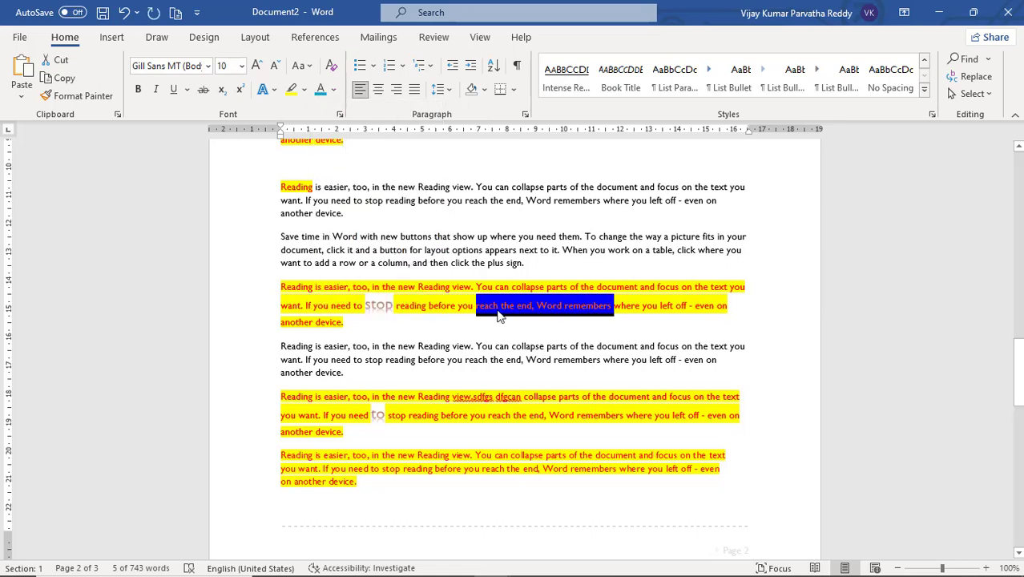
left_click(93, 100)
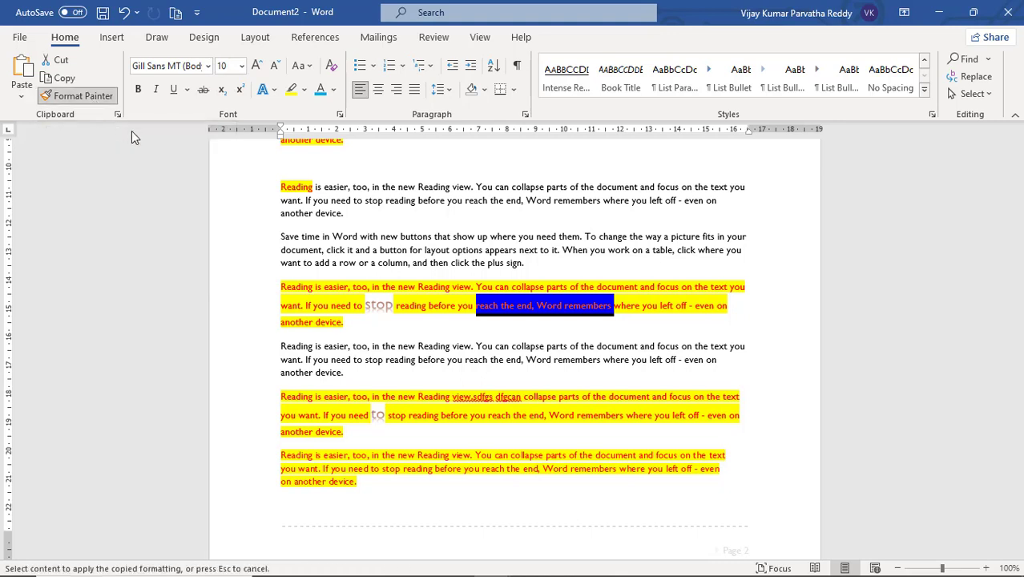
left_click(580, 199)
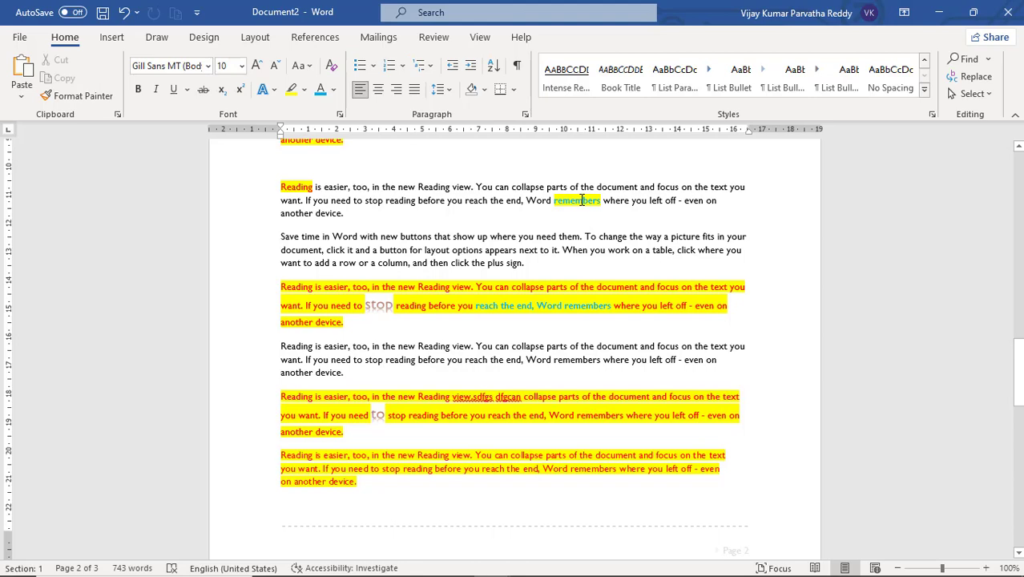
Show the Clipboard pane and paste a copy of the page 2 "Save time in Word" paragraph below that page's last highlighted paragraph
left_click(118, 117)
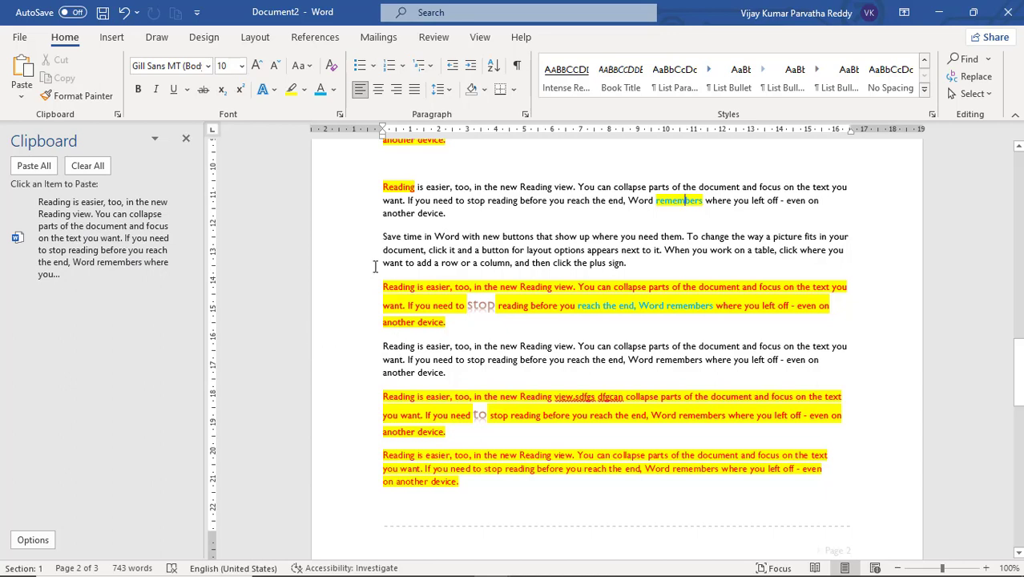
left_click_drag(376, 238, 641, 277)
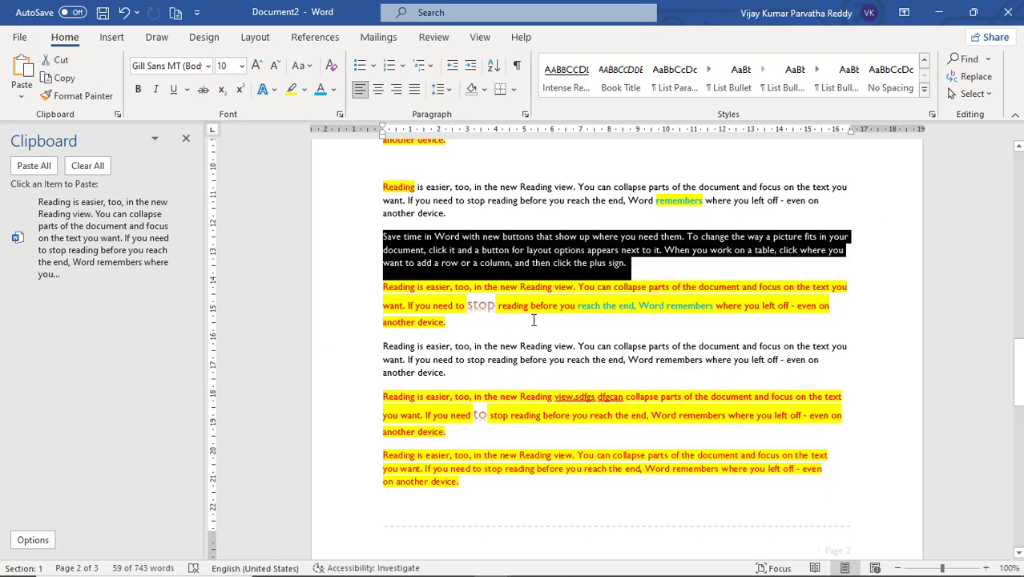
key("ctrl+c")
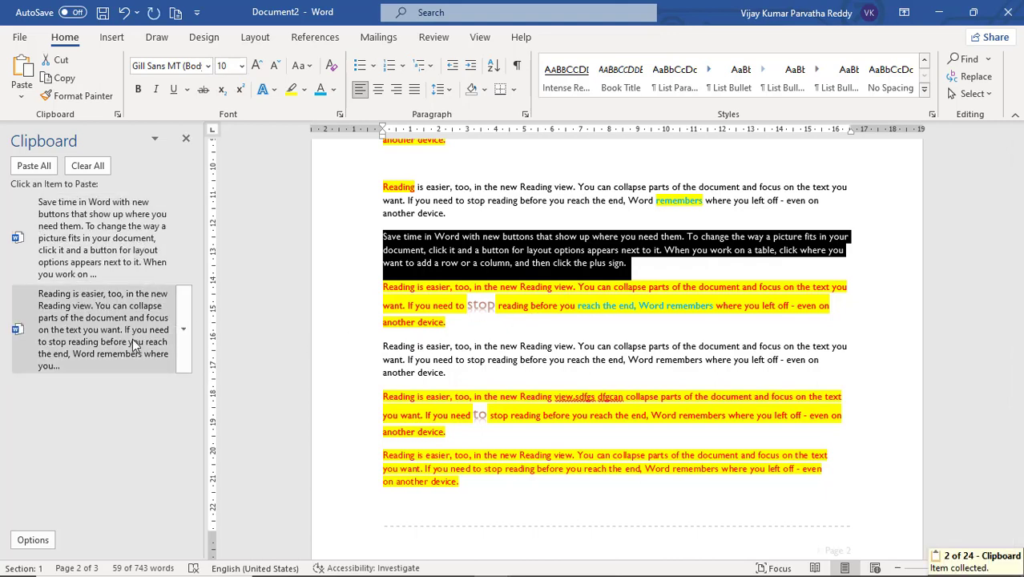
left_click(434, 519)
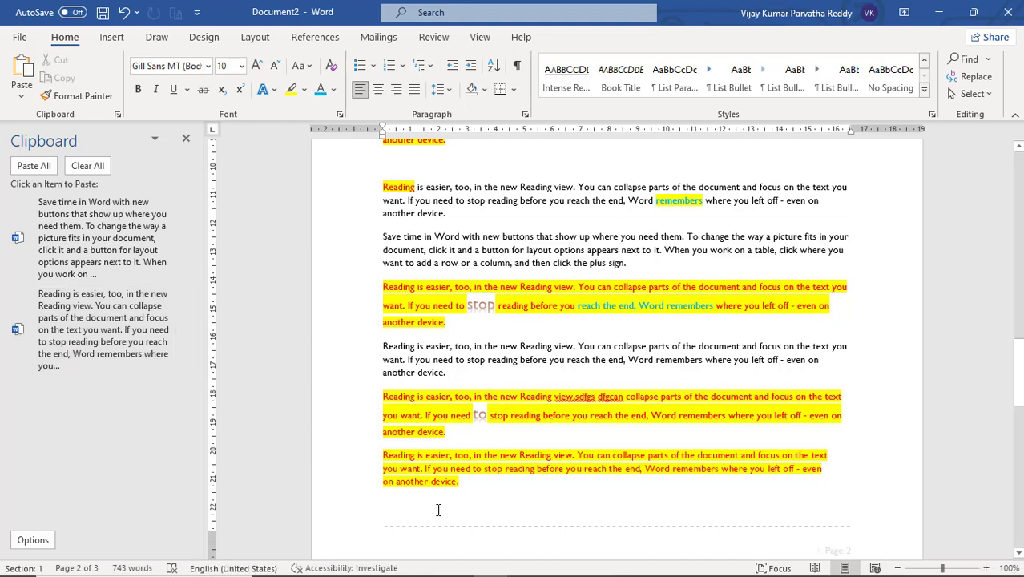
key("ctrl+v")
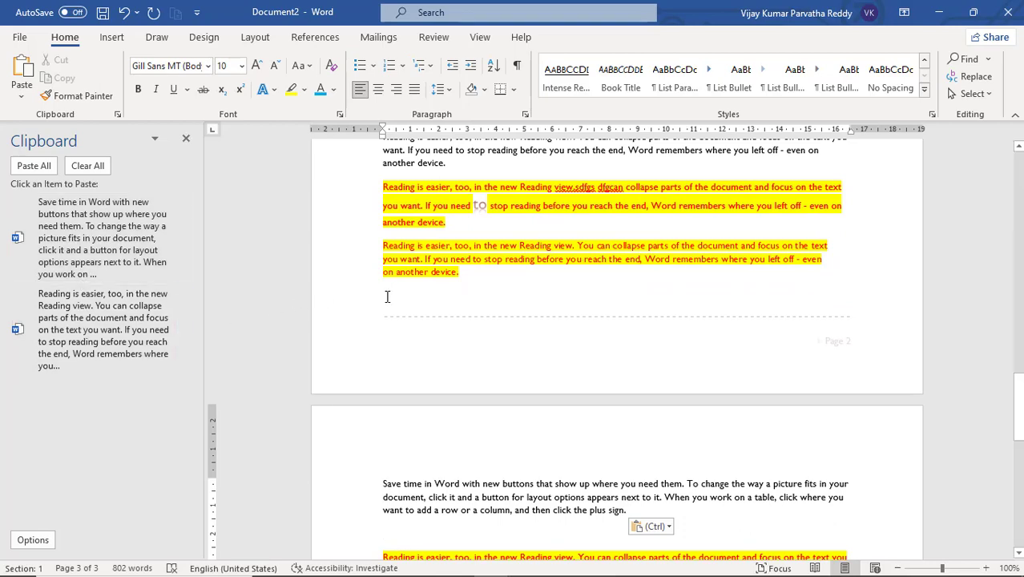
Copy the "Themes and styles also help" paragraph near the start of page 2 to the clipboard
scroll(387, 296, "up", 10)
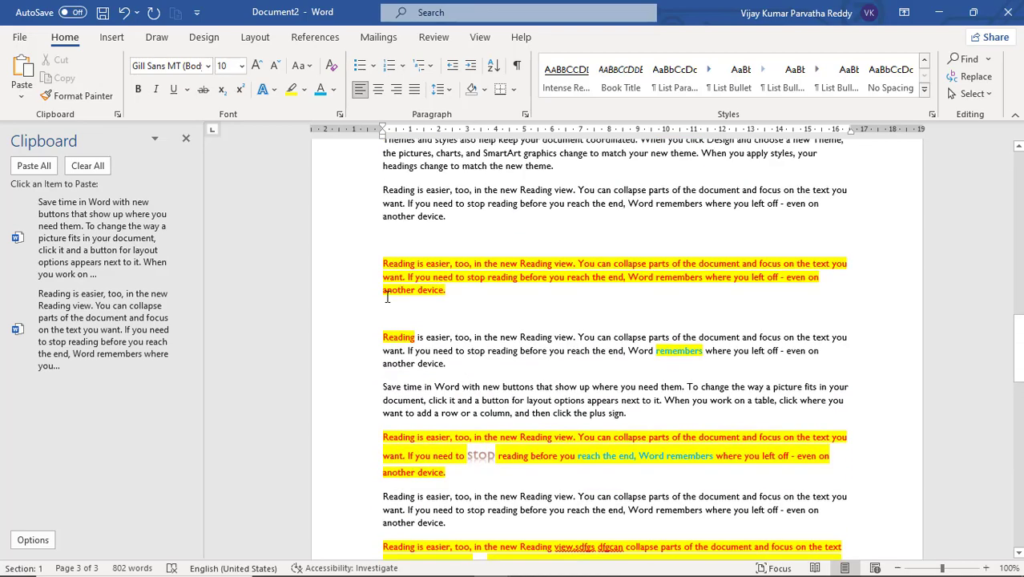
scroll(387, 296, "up", 1)
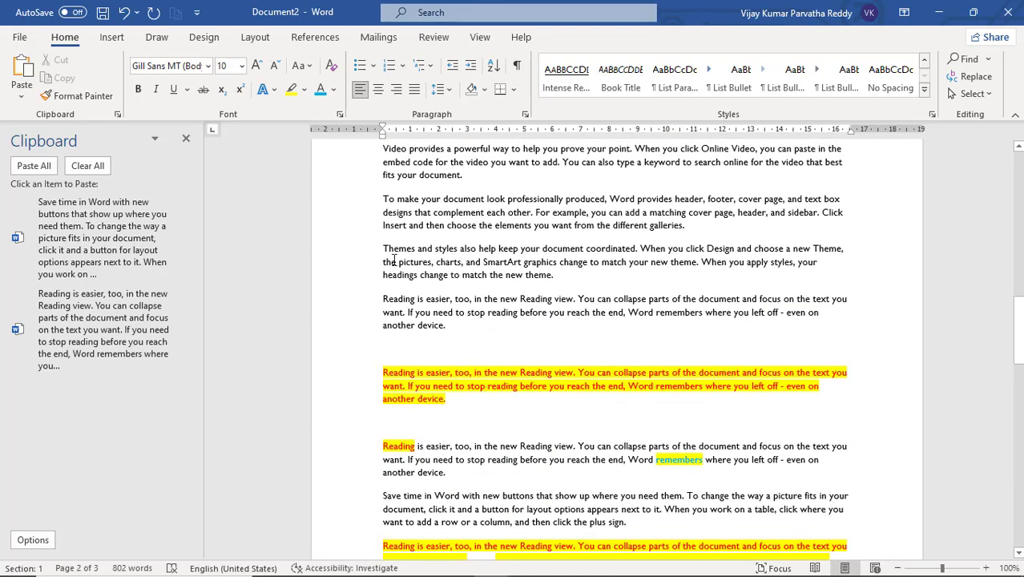
left_click_drag(384, 249, 574, 287)
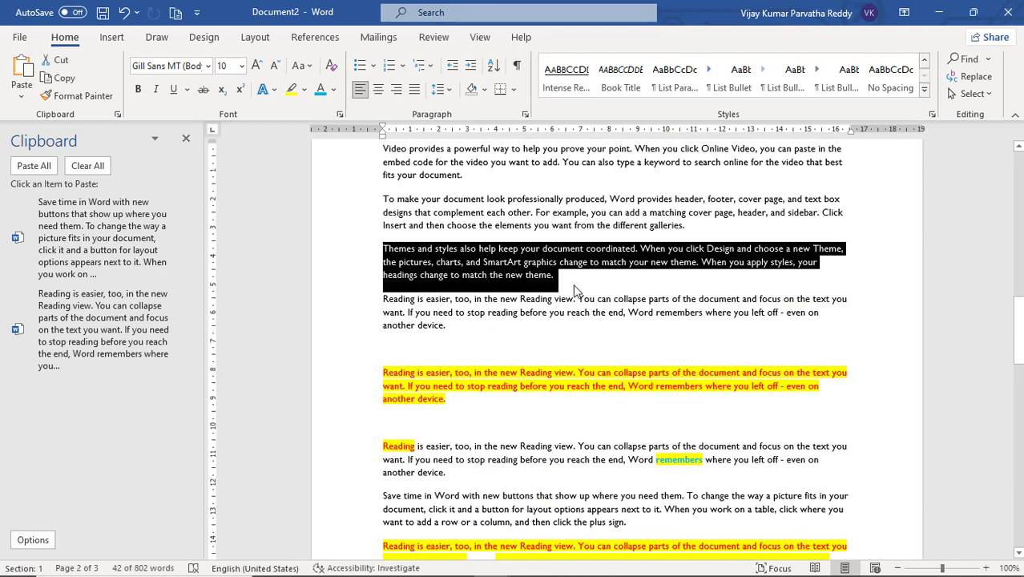
key("ctrl+c")
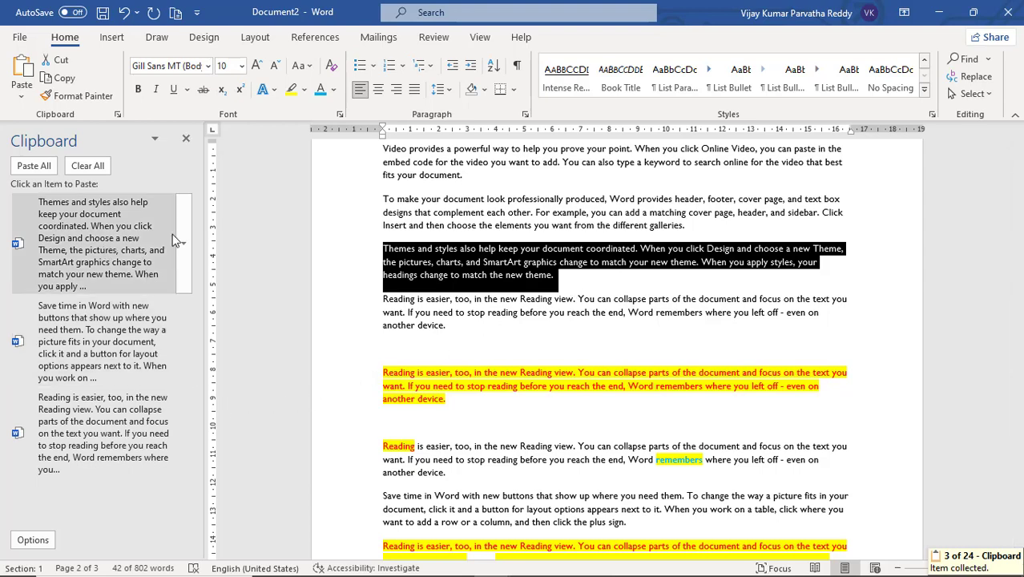
Paste the collected "Save time in Word", "Reading is easier" and "Themes and styles" items below the highlighted paragraph on page 3
scroll(515, 412, "down", 10)
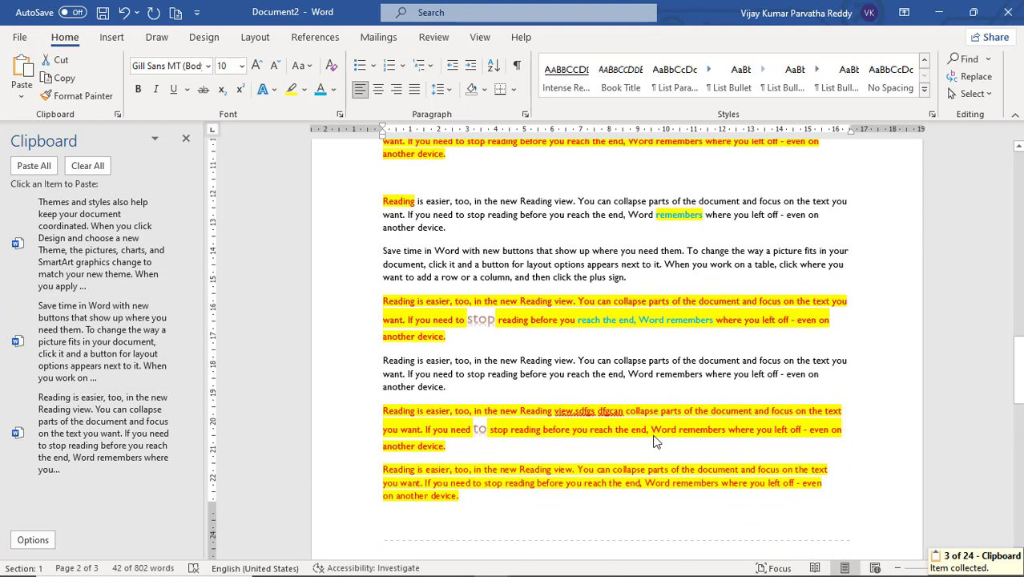
scroll(480, 415, "down", 3)
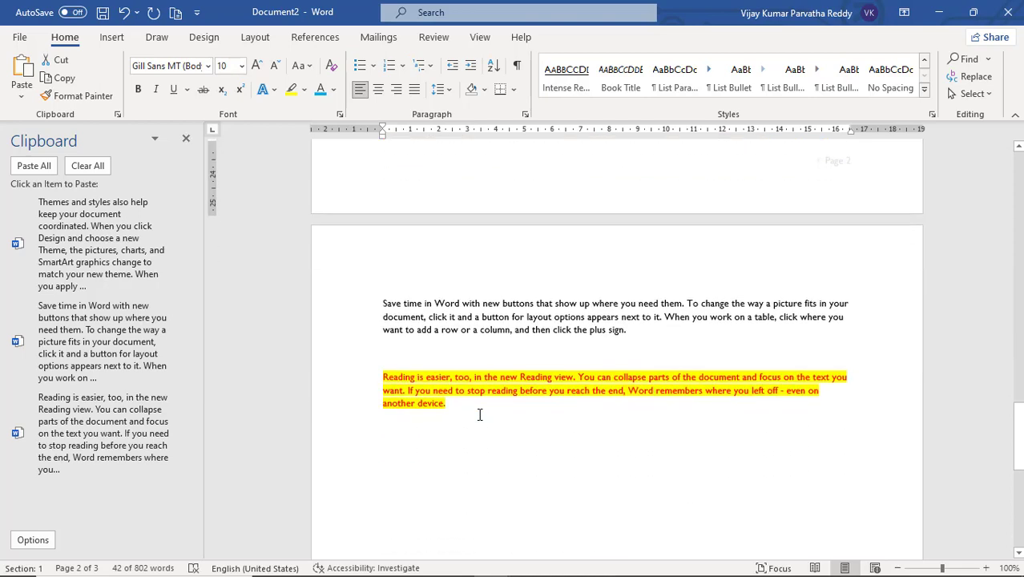
left_click(407, 443)
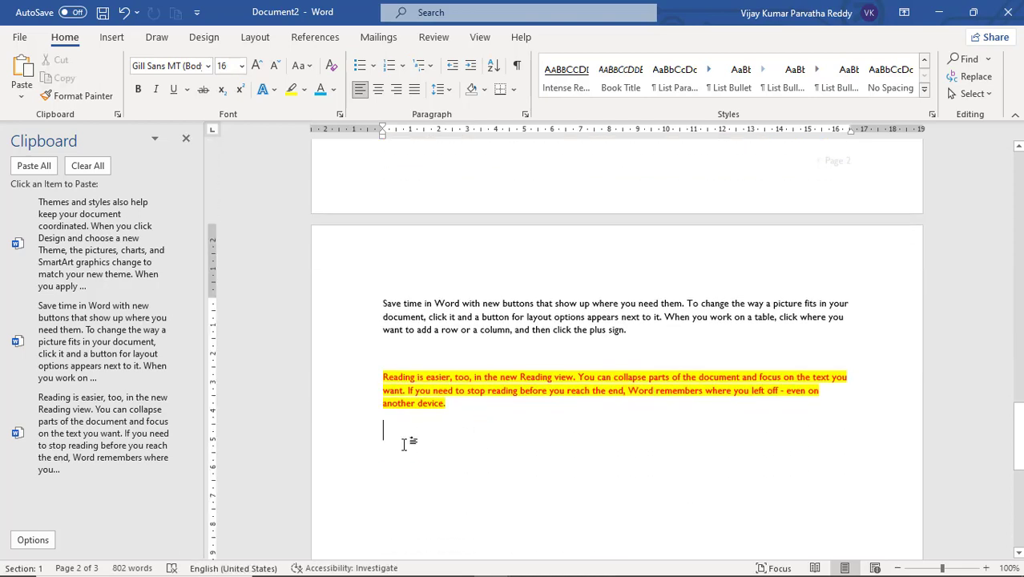
left_click(105, 347)
left_click(112, 415)
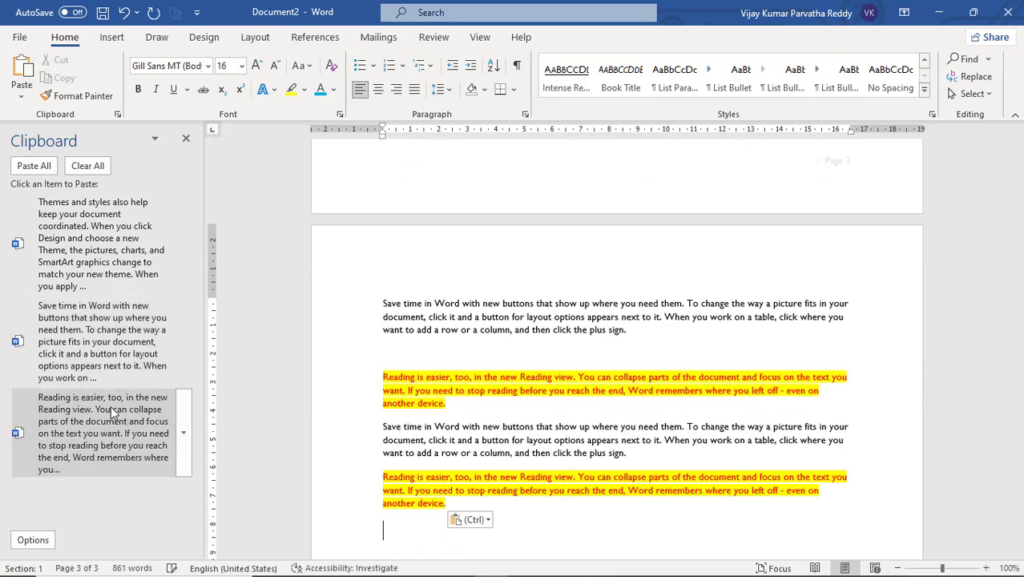
left_click(116, 269)
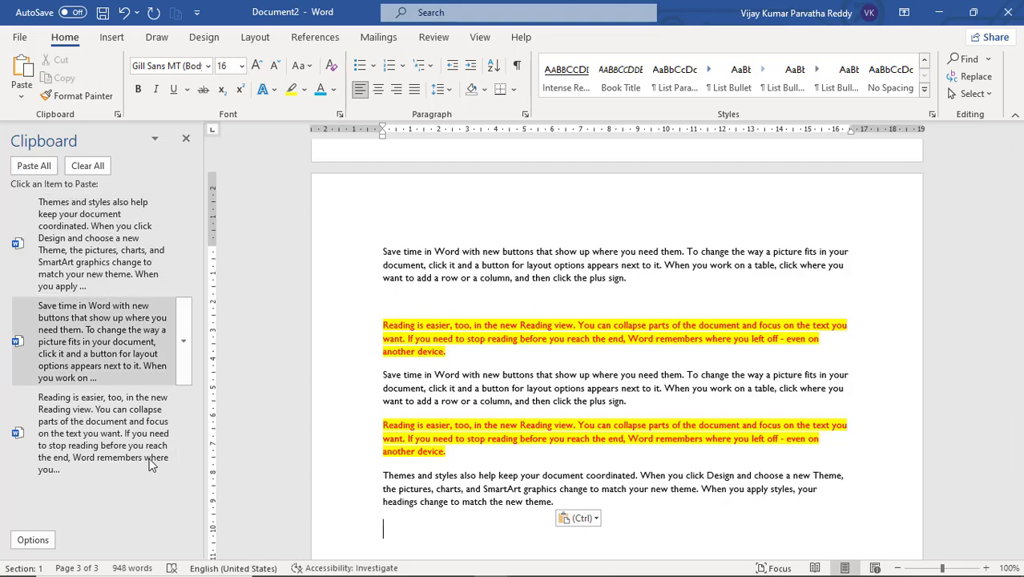
Clear all collected clipboard items, then copy "Save time in Word with new buttons" from the second such paragraph on page 3
left_click(88, 166)
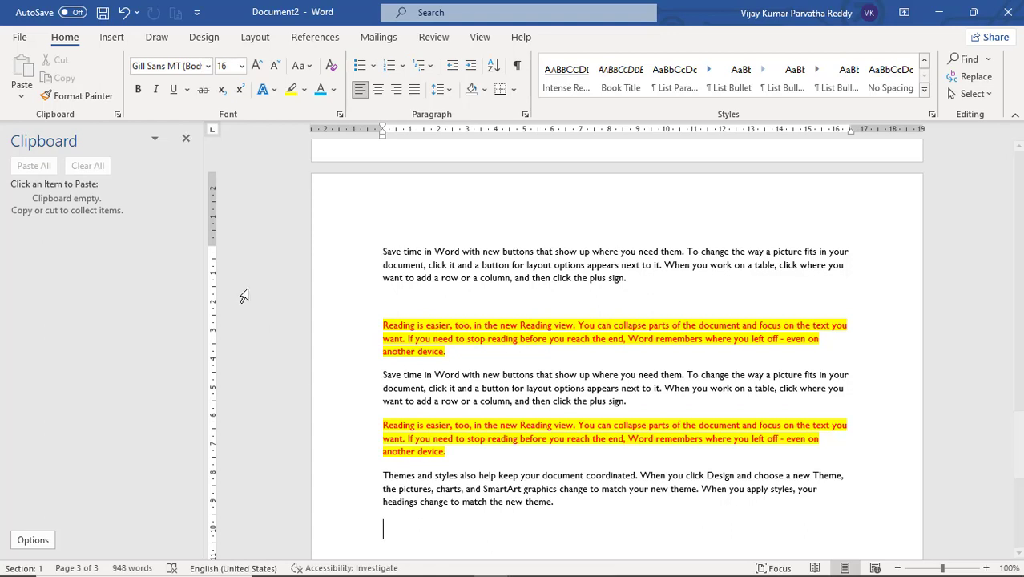
left_click_drag(378, 371, 535, 375)
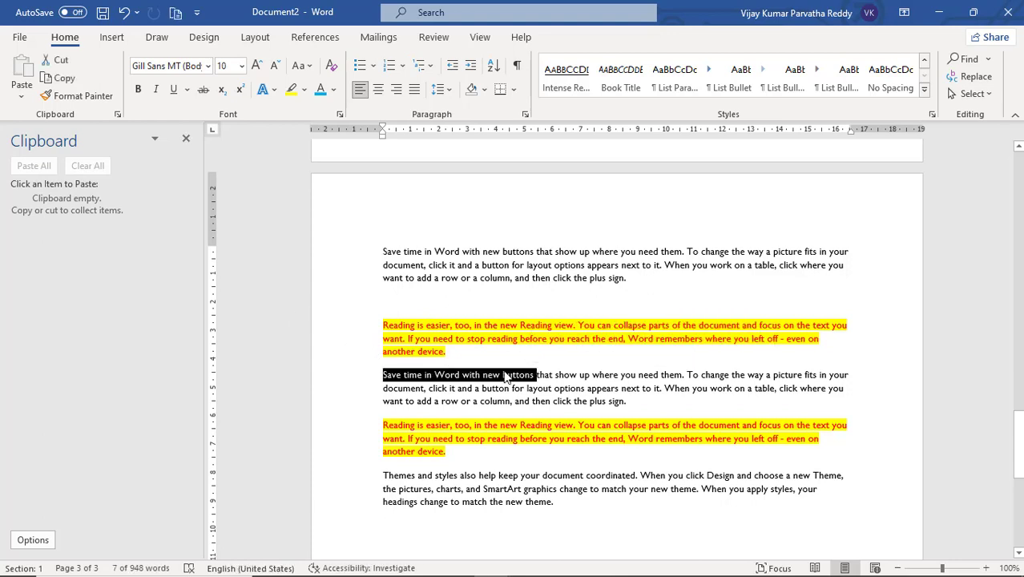
key("ctrl+c")
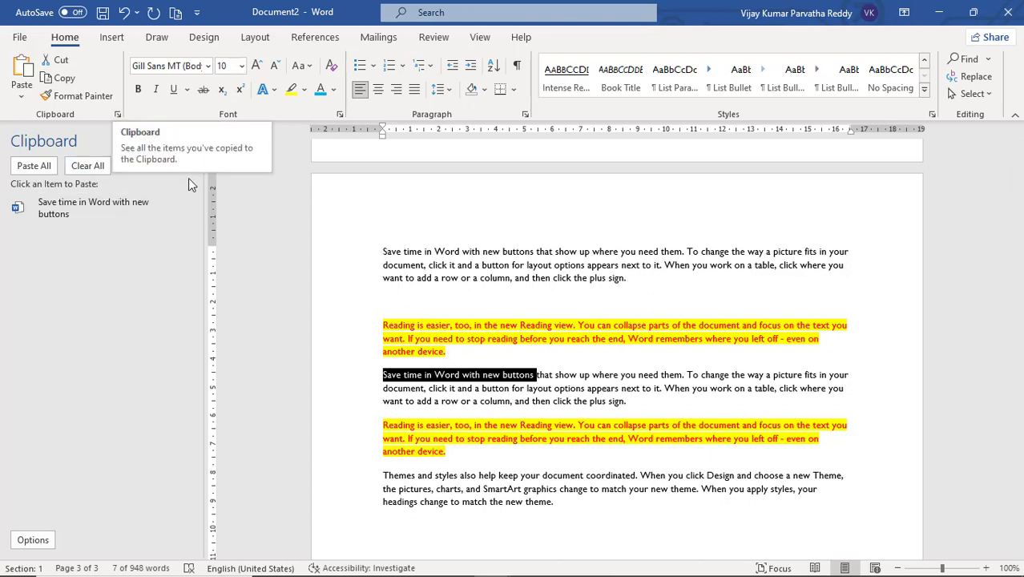
left_click(186, 141)
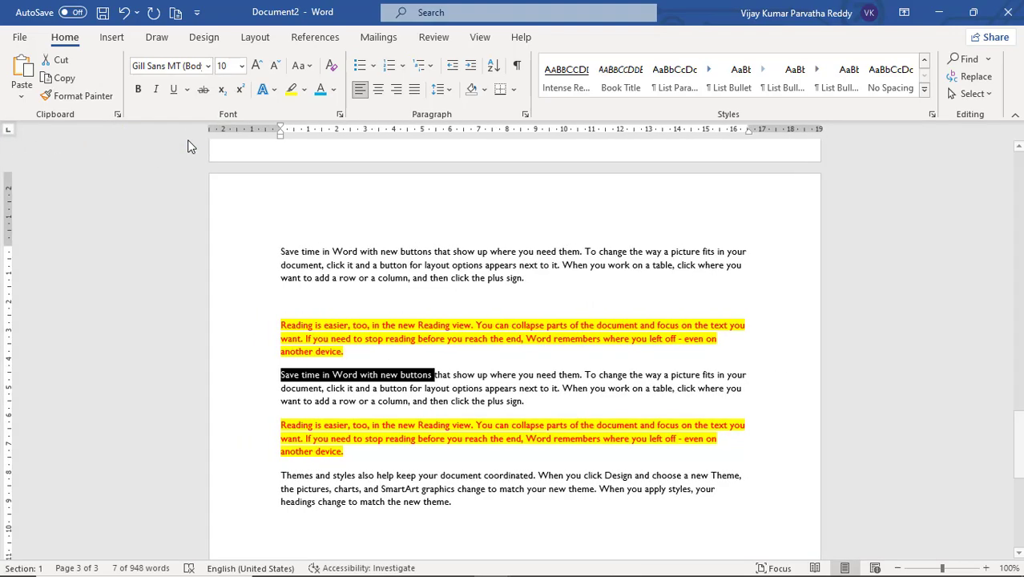
Return to the start of the document and search it for the word "text"
scroll(469, 351, "up", 15)
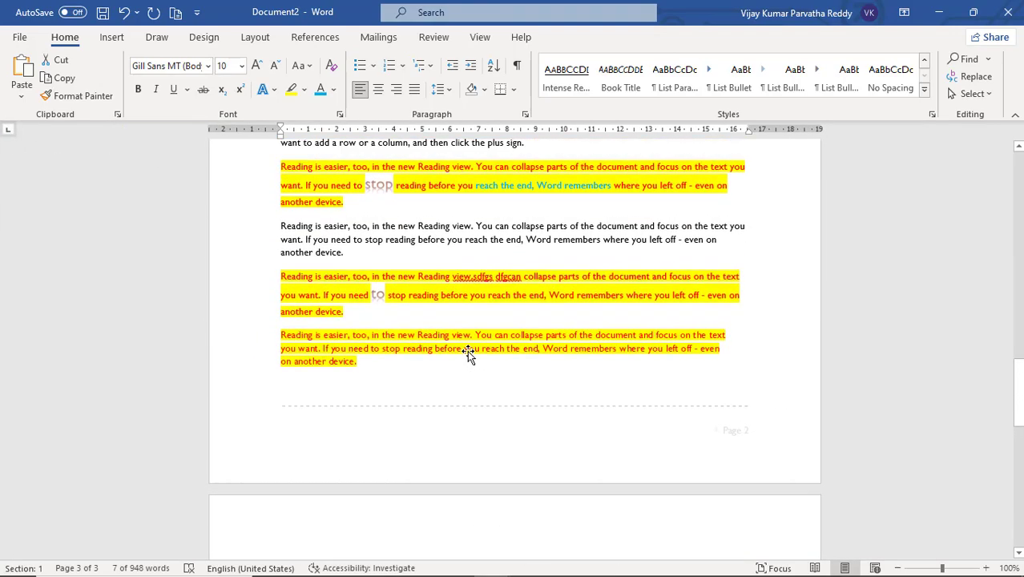
scroll(469, 351, "up", 1)
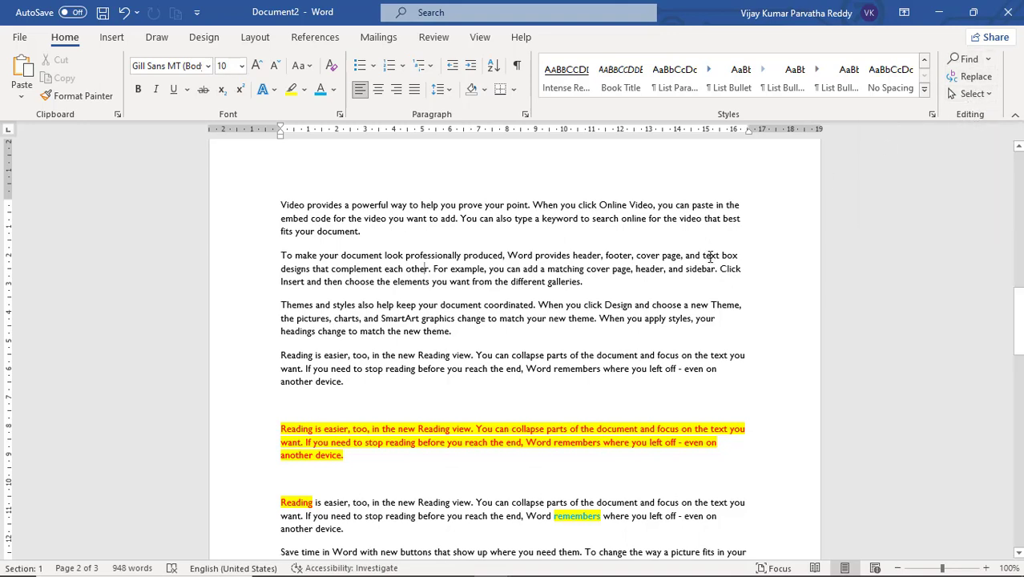
scroll(687, 272, "up", 6)
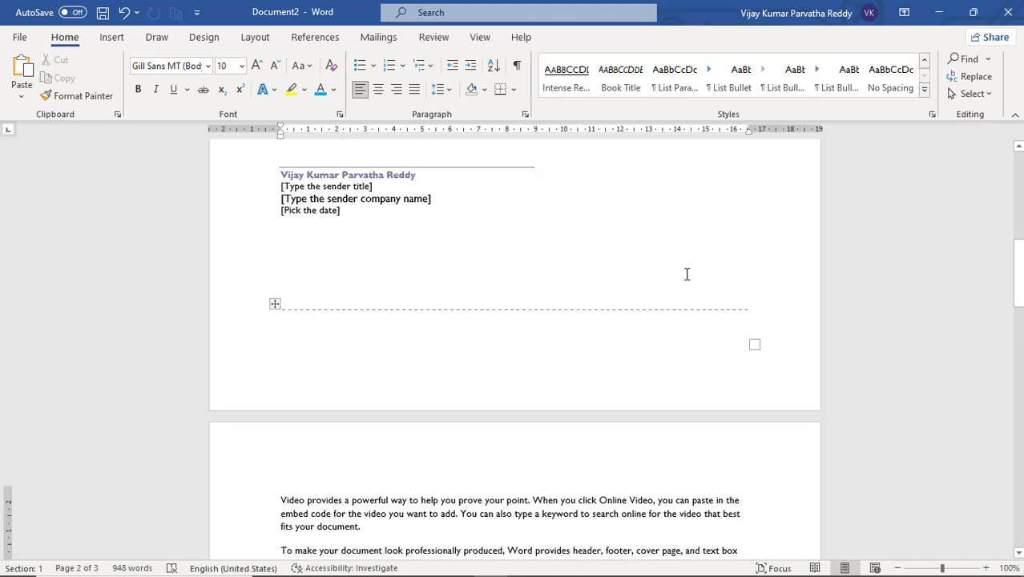
scroll(686, 272, "up", 12)
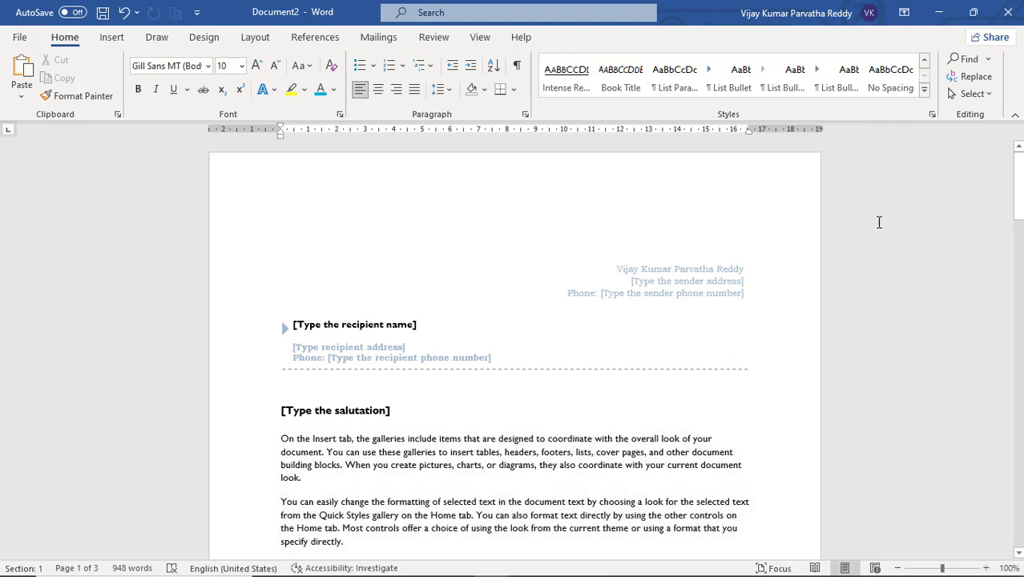
left_click(988, 61)
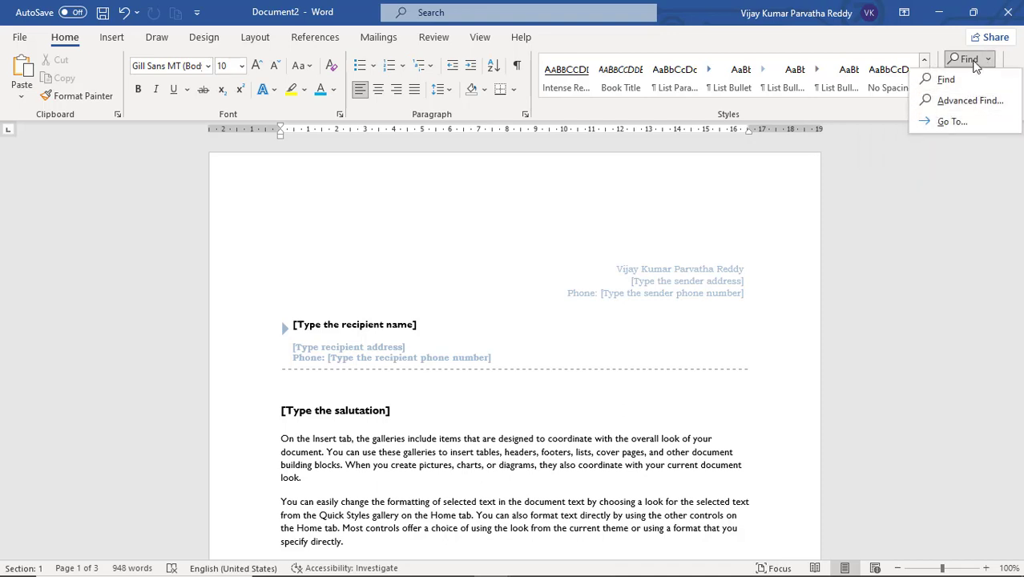
left_click(967, 61)
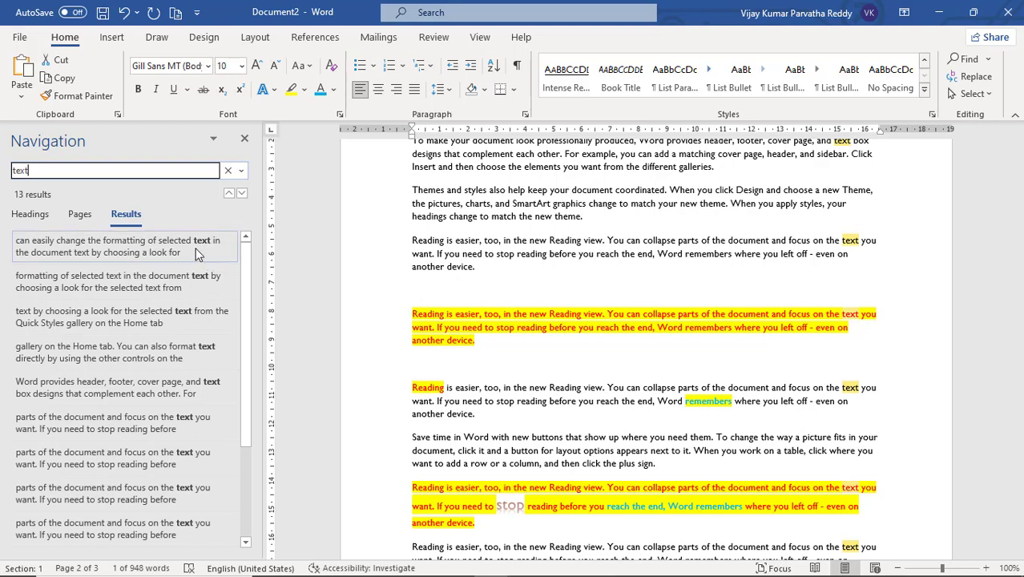
Step forward through the matches for "text", past the last one and around to the second match on page 1
left_click(242, 194)
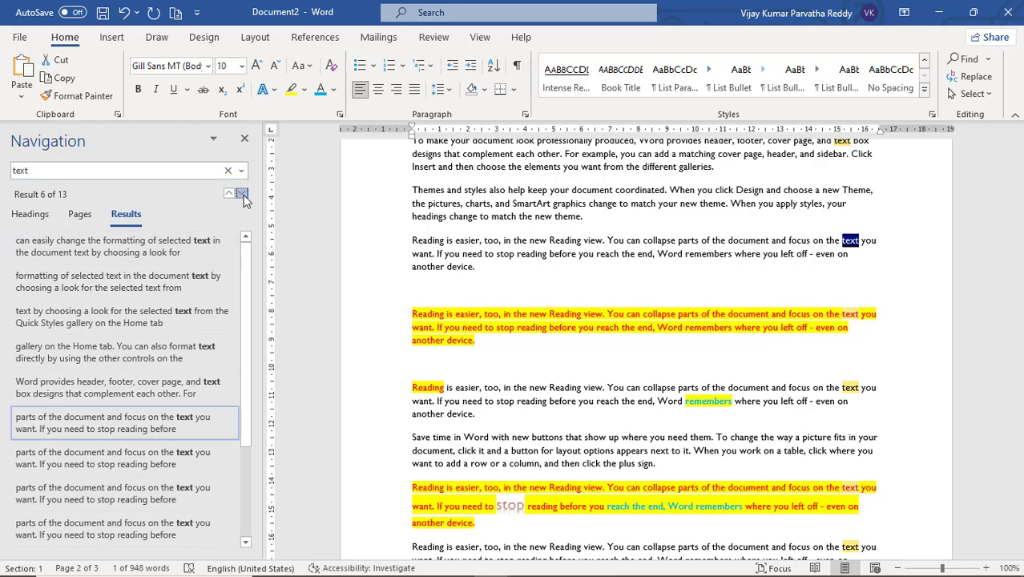
left_click(242, 193)
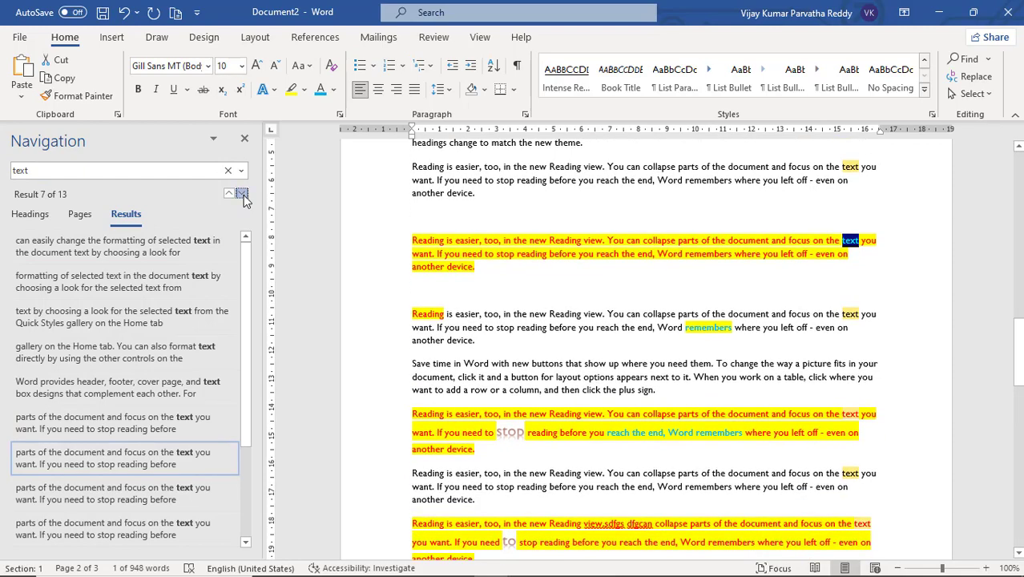
left_click(242, 194)
left_click(242, 194)
left_click(242, 194)
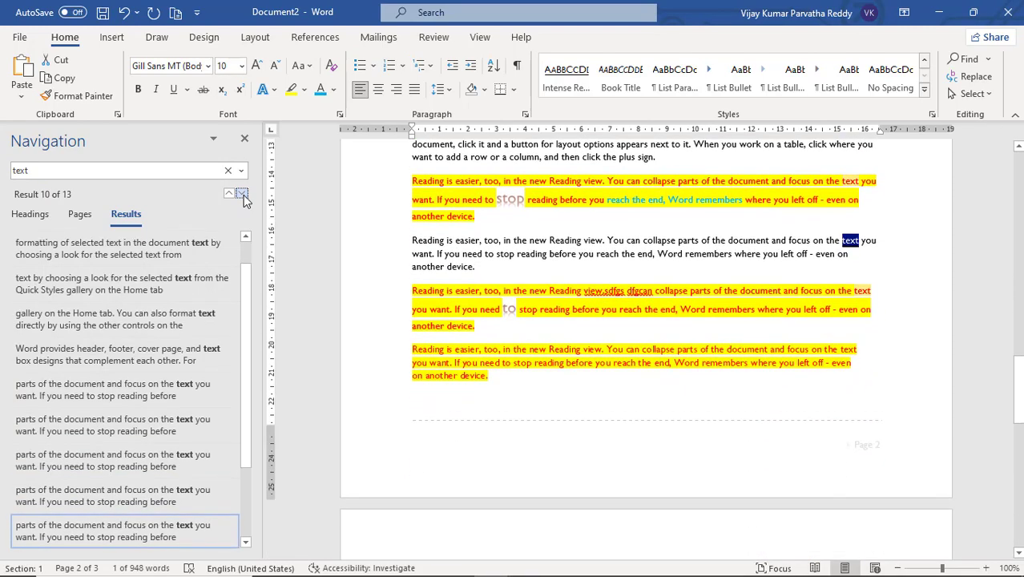
left_click(242, 194)
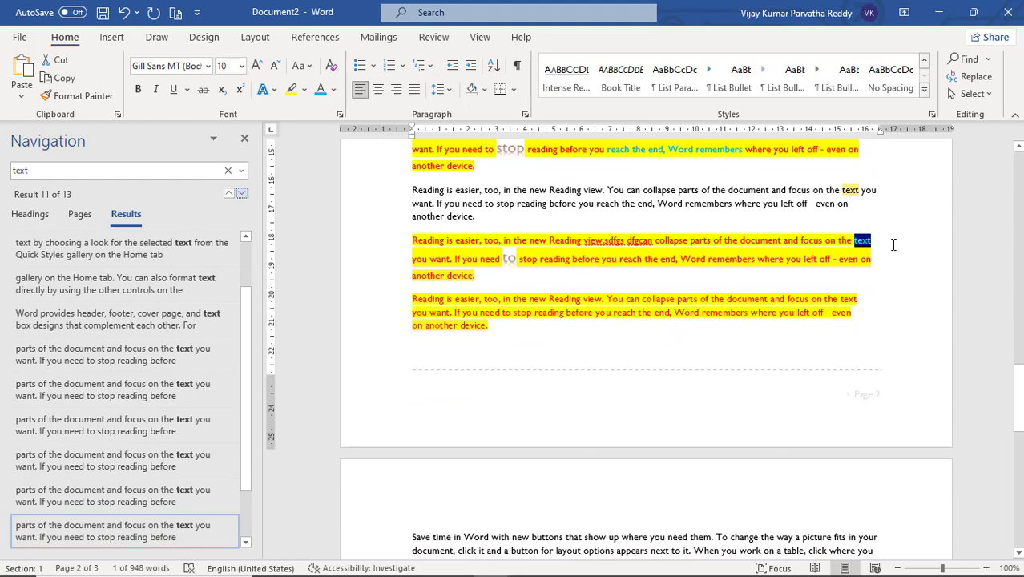
left_click(243, 197)
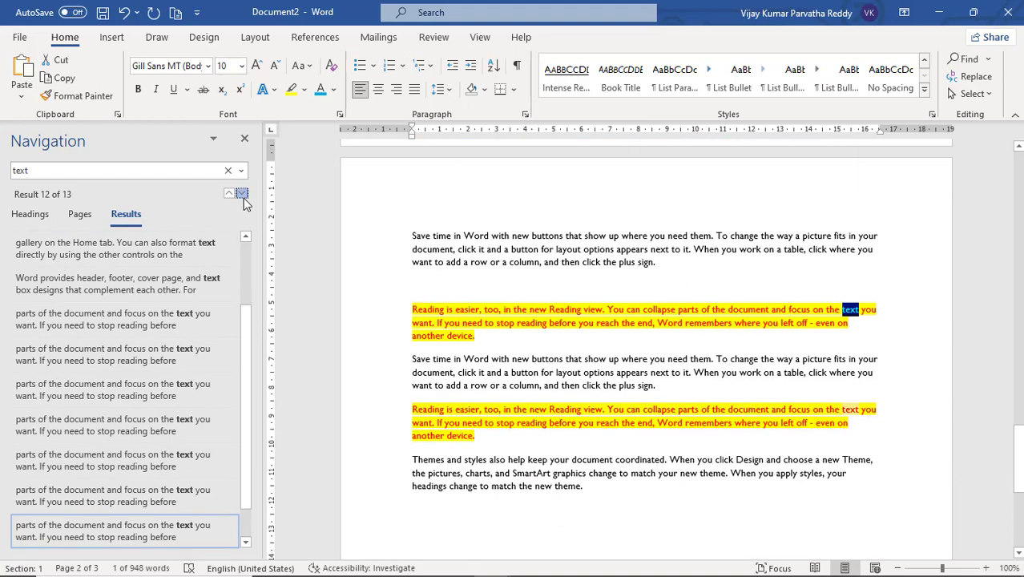
left_click(243, 194)
left_click(243, 195)
left_click(243, 195)
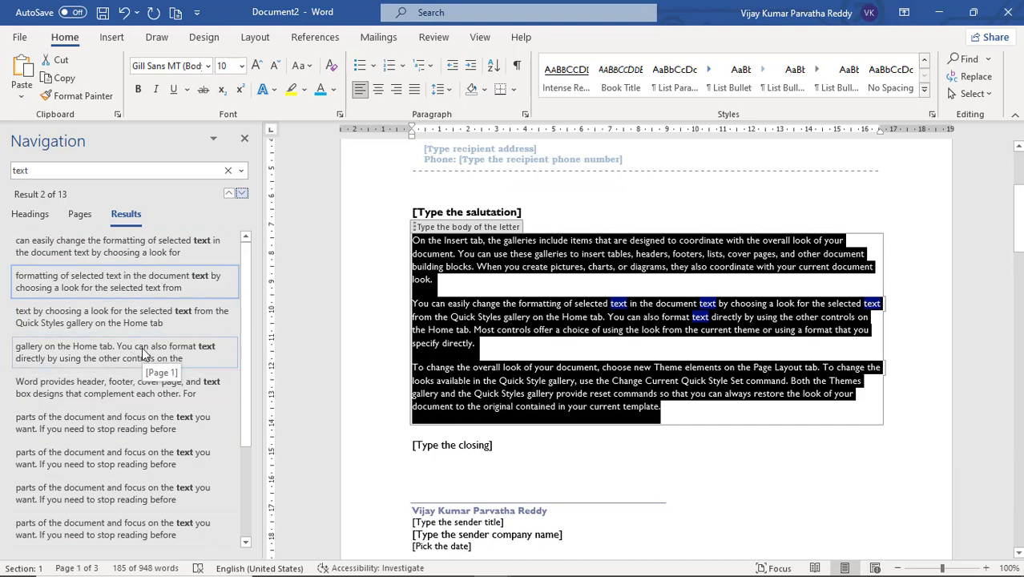
Look at the document's page thumbnails and headings outline in the Navigation pane, then return to the search results
left_click(85, 214)
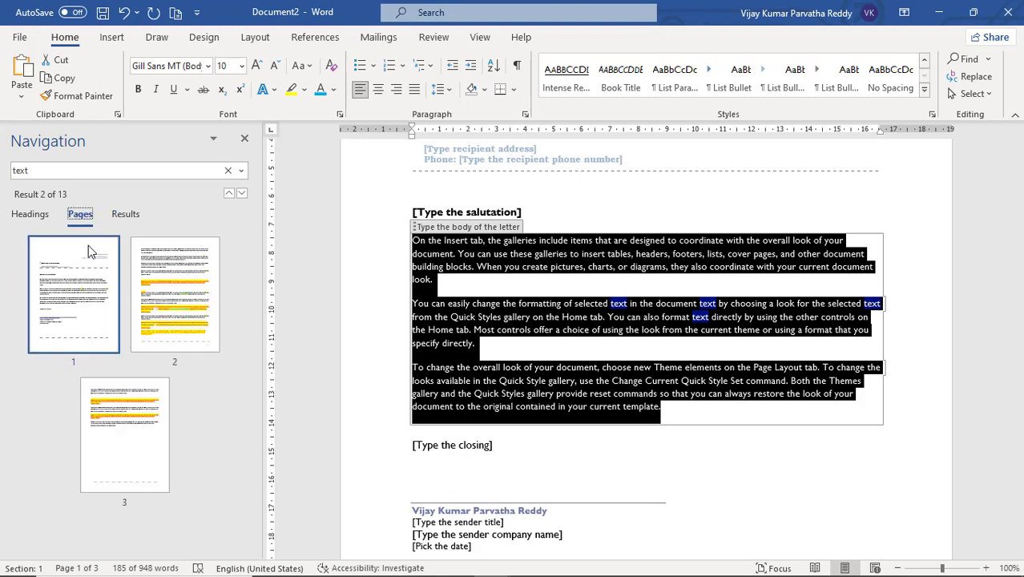
left_click(42, 221)
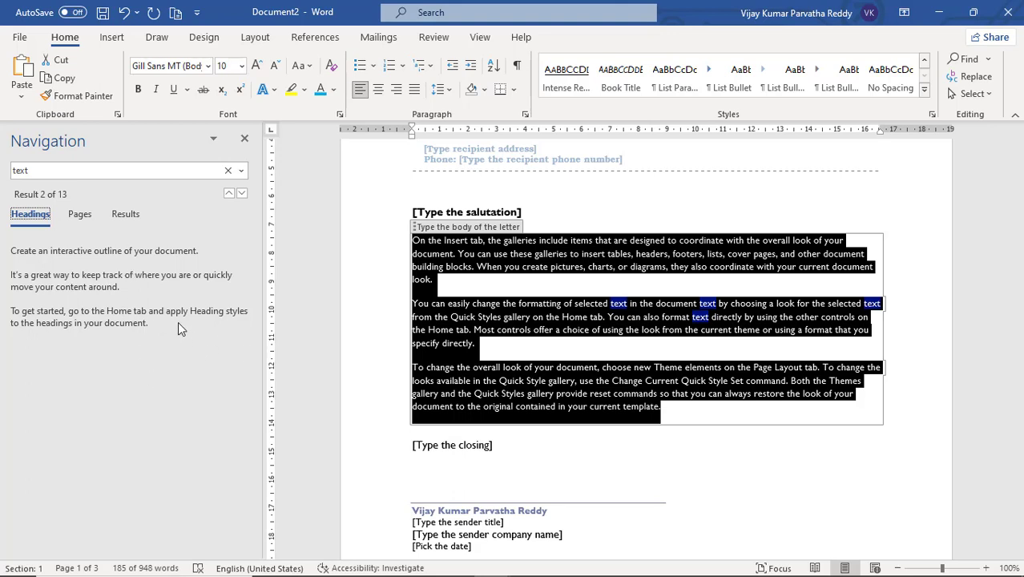
left_click(128, 217)
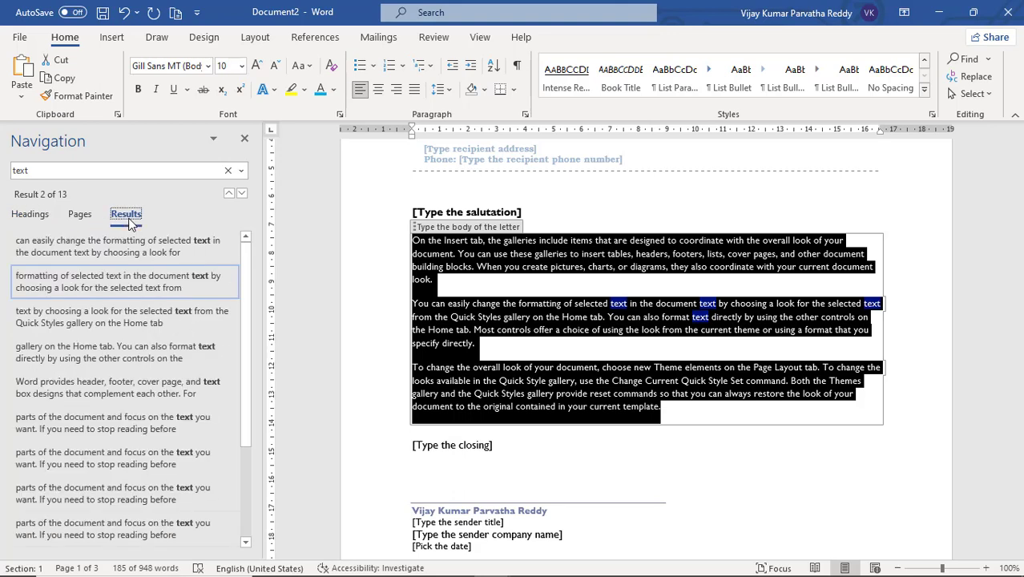
Step backward through the matches for "text", from the second around to the last one and back to the ninth
left_click(230, 195)
left_click(230, 195)
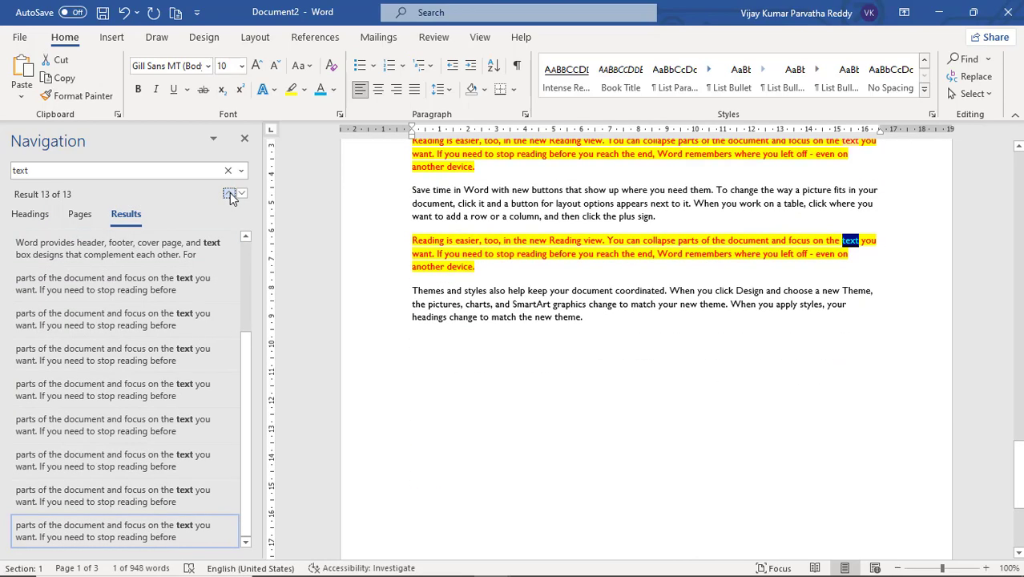
left_click(230, 196)
left_click(230, 196)
left_click(230, 196)
left_click(230, 196)
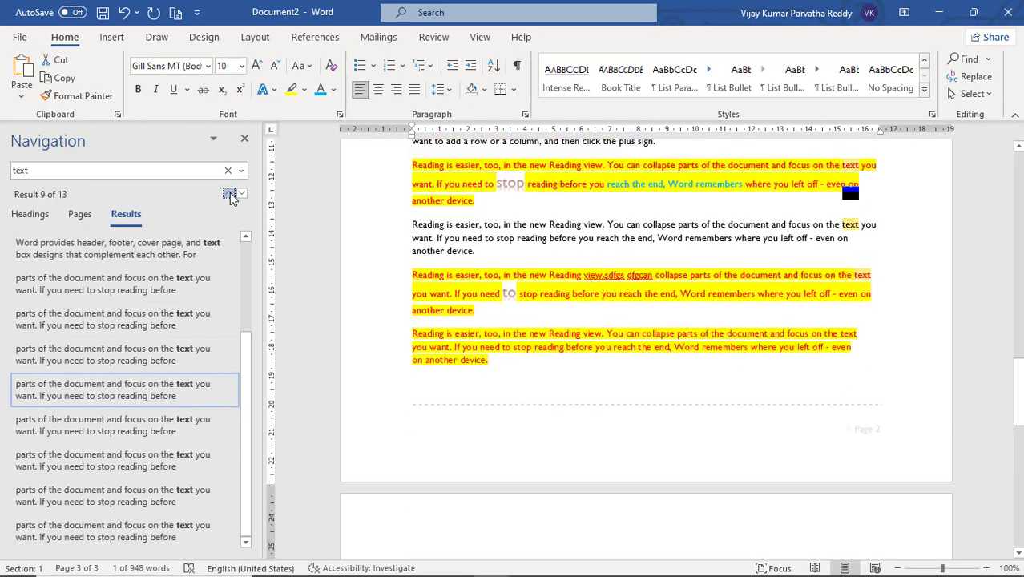
Step backward three matches to the sixth occurrence of "text", and close the Navigation pane
left_click(230, 196)
left_click(230, 195)
left_click(230, 196)
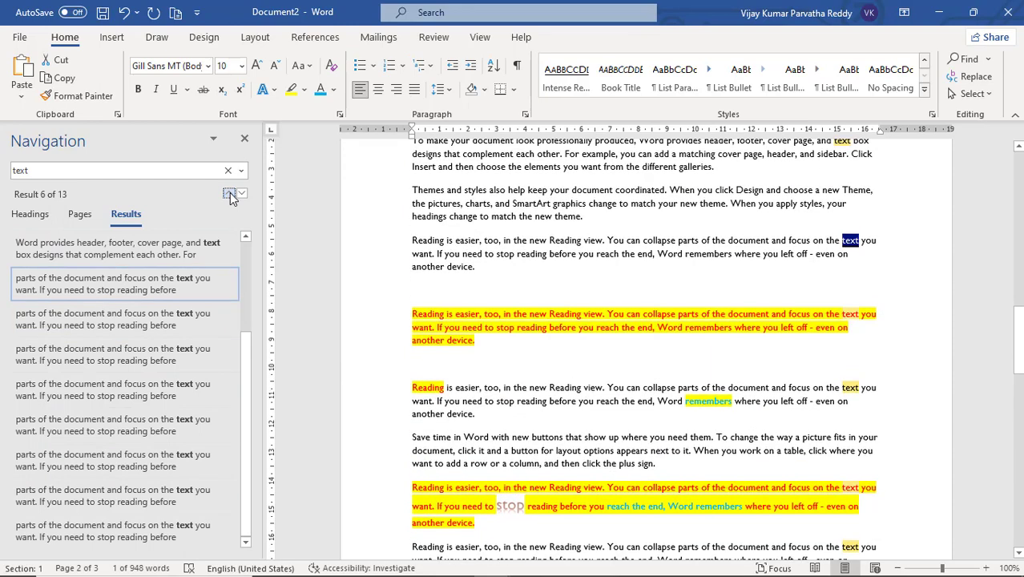
left_click(244, 143)
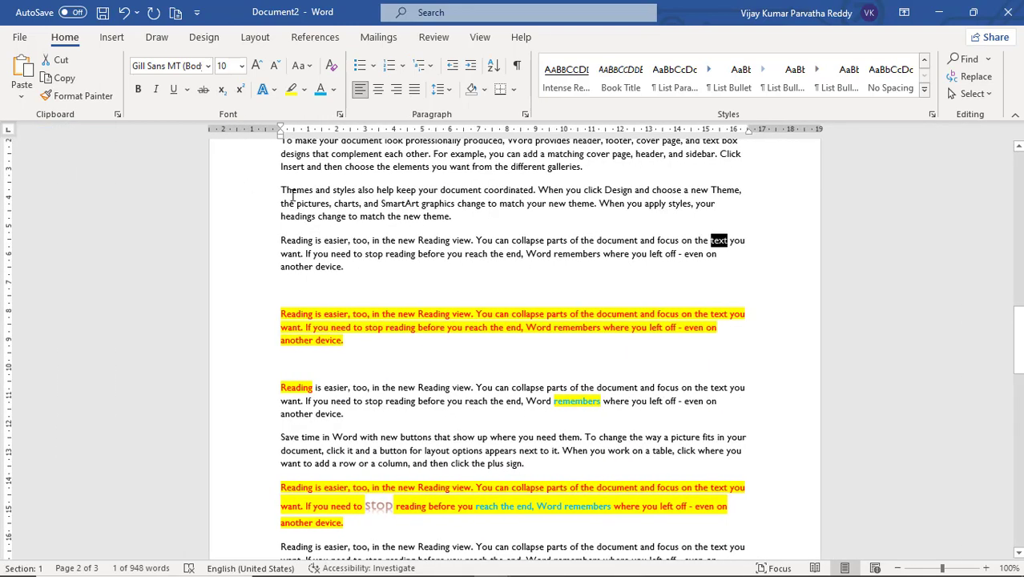
left_click(431, 204)
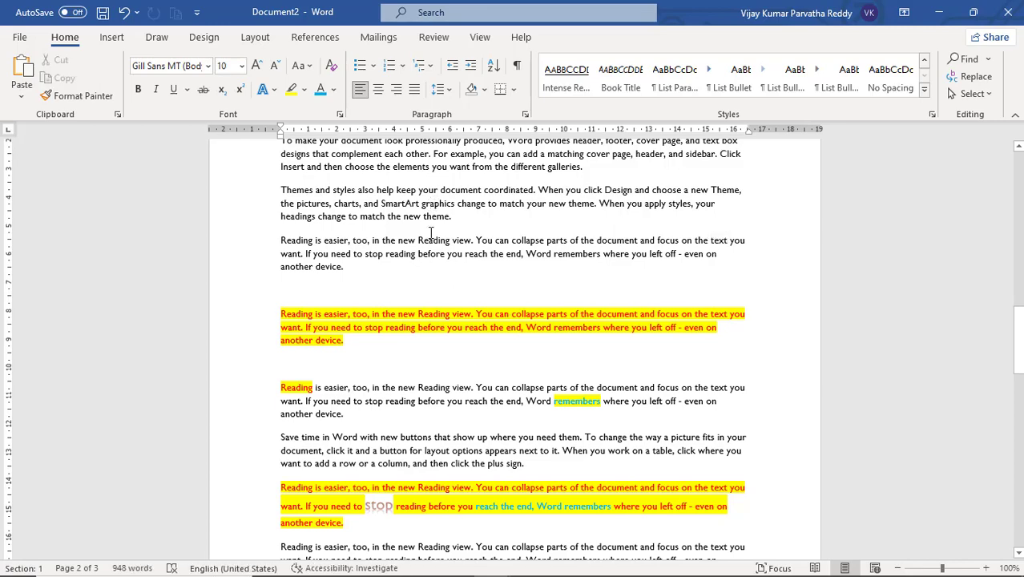
Bring up the Navigation pane's document search once more and close it again
key("ctrl+f")
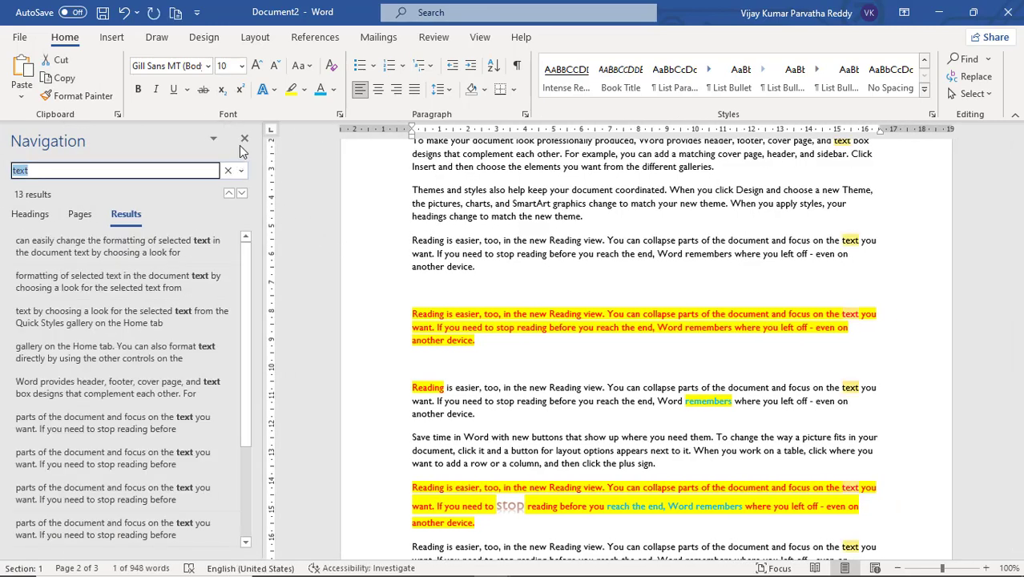
left_click(244, 140)
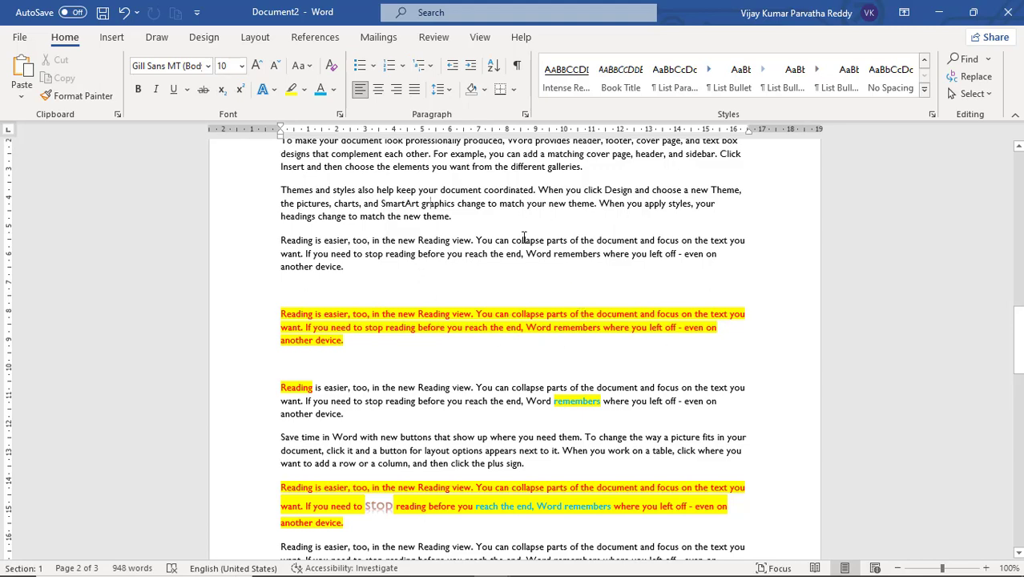
scroll(515, 240, "up", 3)
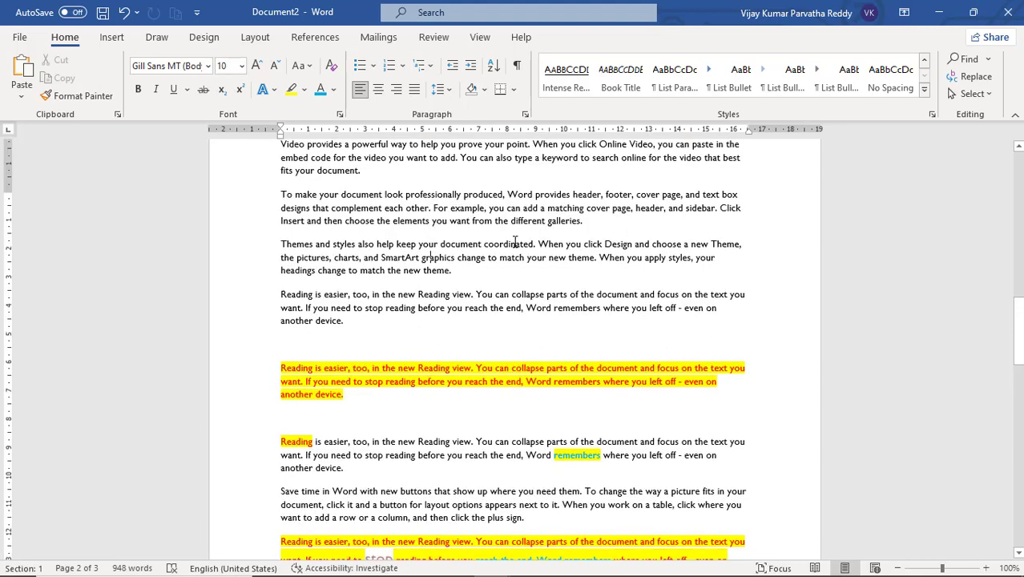
Open Notepad and write the line "hello this is notepad"
key("super")
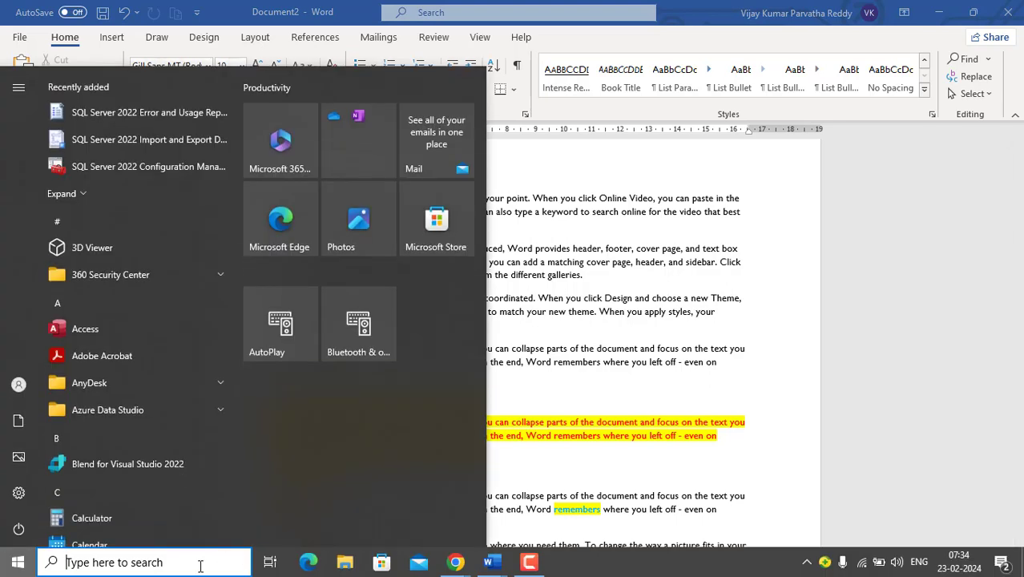
type("no")
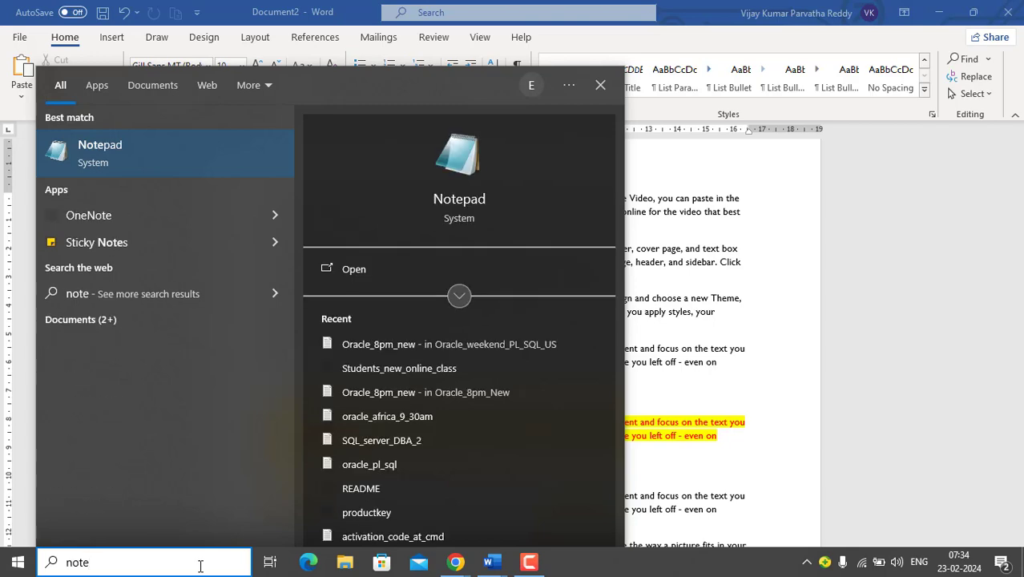
type("te")
key("Return")
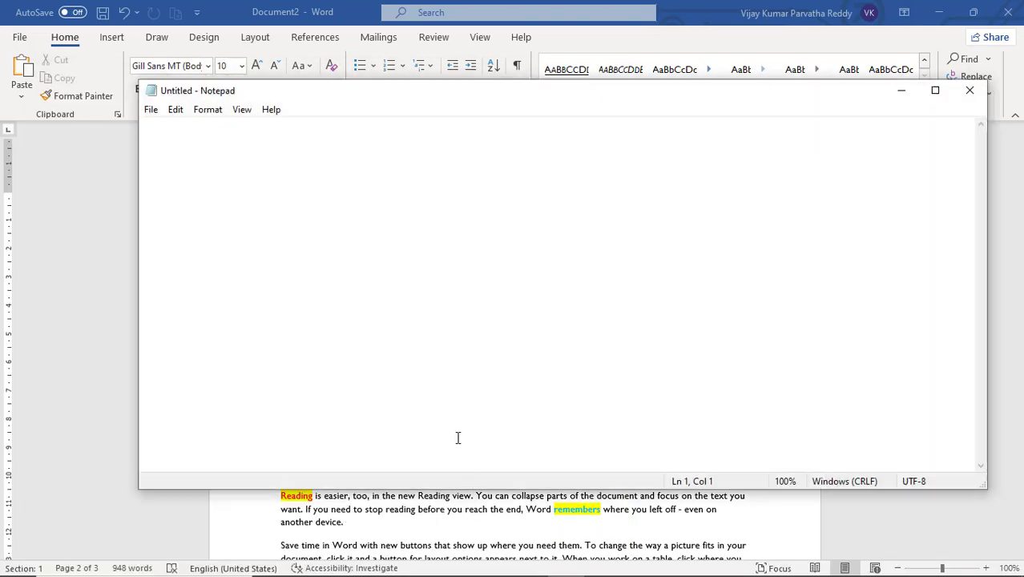
type("h")
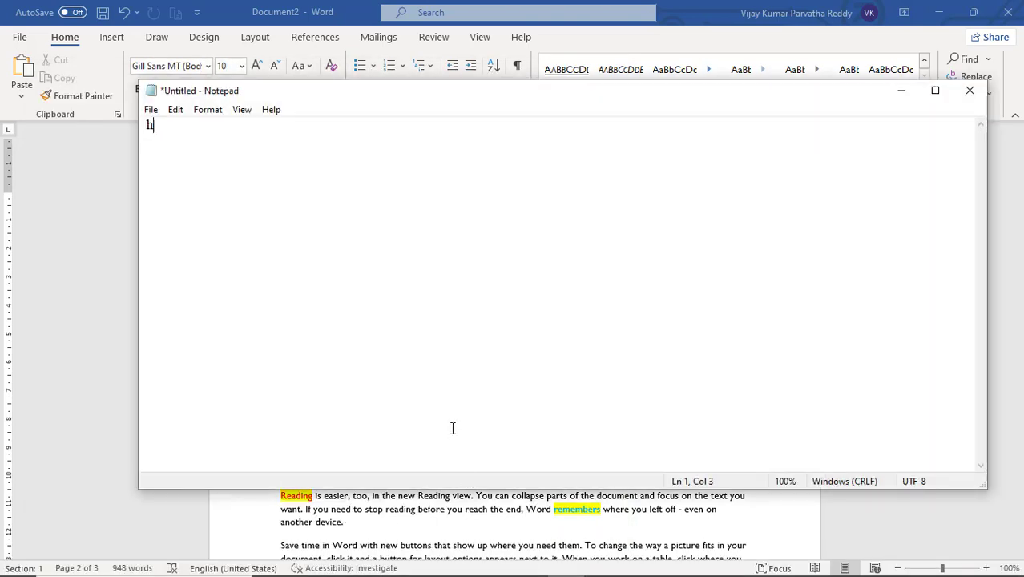
type("ello this is ms")
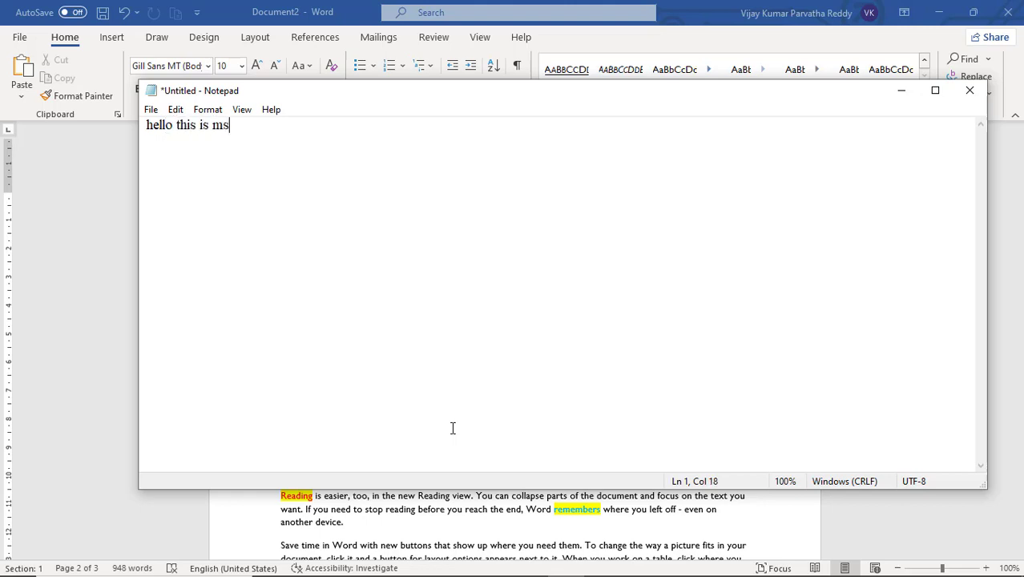
key("BackSpace")
key("BackSpace")
type("notepad")
Copy the line and paste it four times on new lines below, leaving a blank line after the third line
key("ctrl+a")
key("ctrl+c")
key("End")
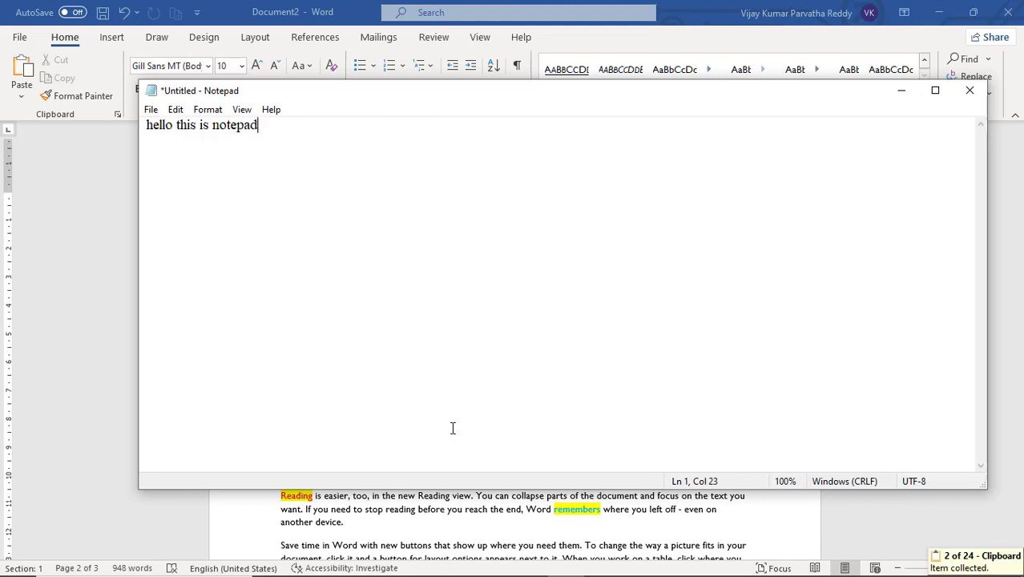
key("Return")
key("ctrl+v")
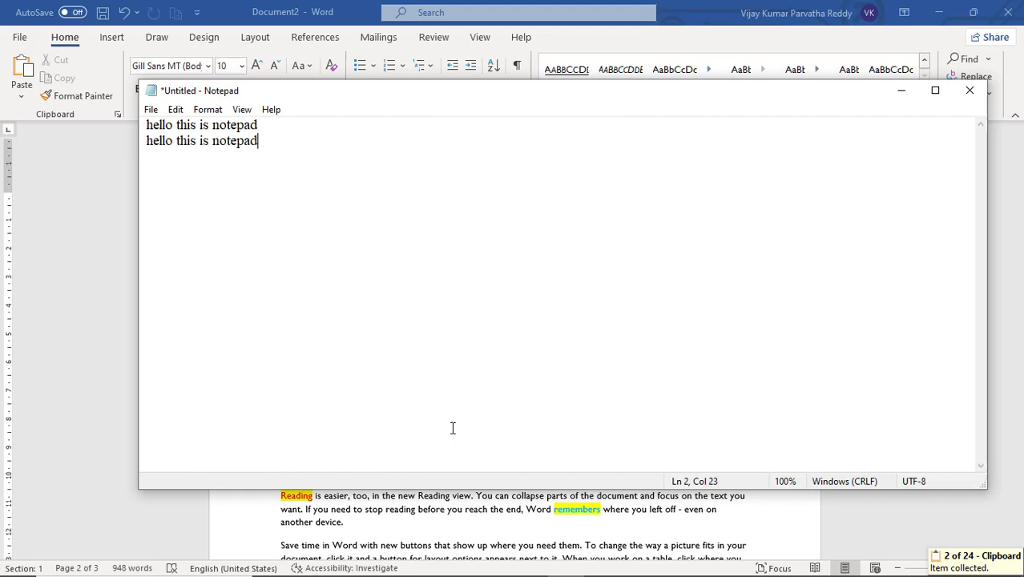
key("Return")
key("ctrl+v")
key("Return")
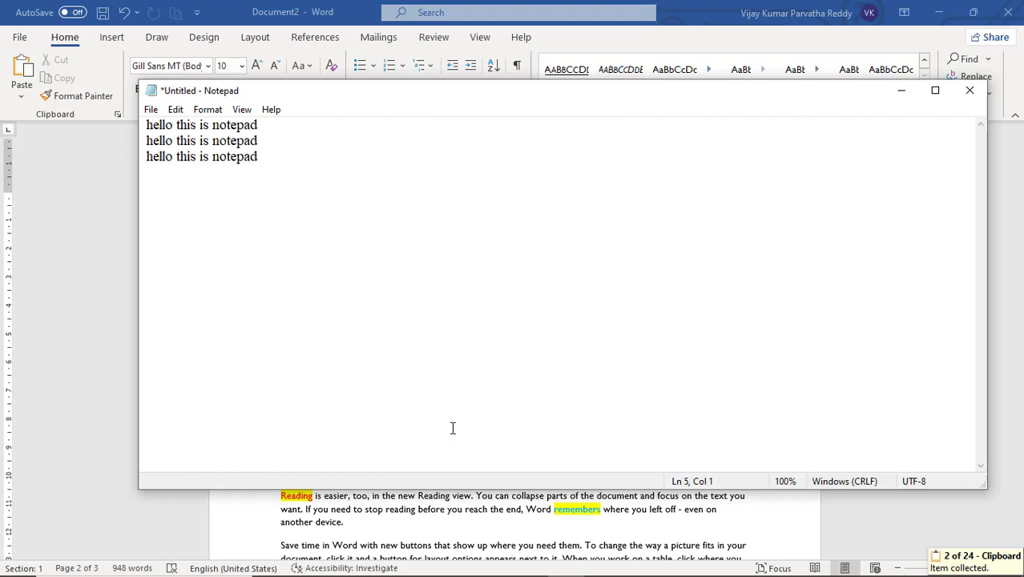
key("ctrl+v")
key("Return")
key("ctrl+v")
key("Return")
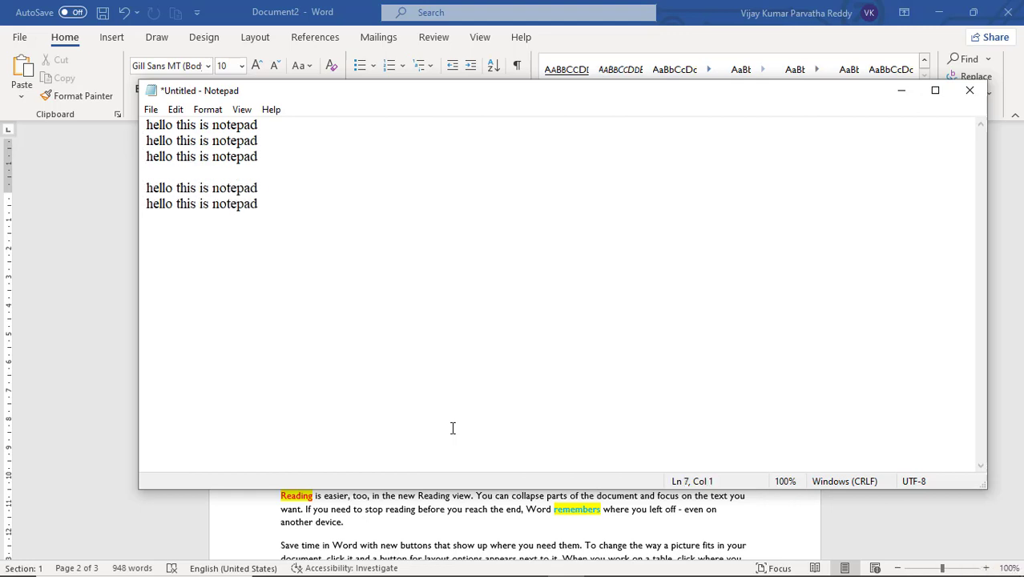
Search the note downward from the first line for "notepad" until past the last match, and close Notepad
left_click(223, 127)
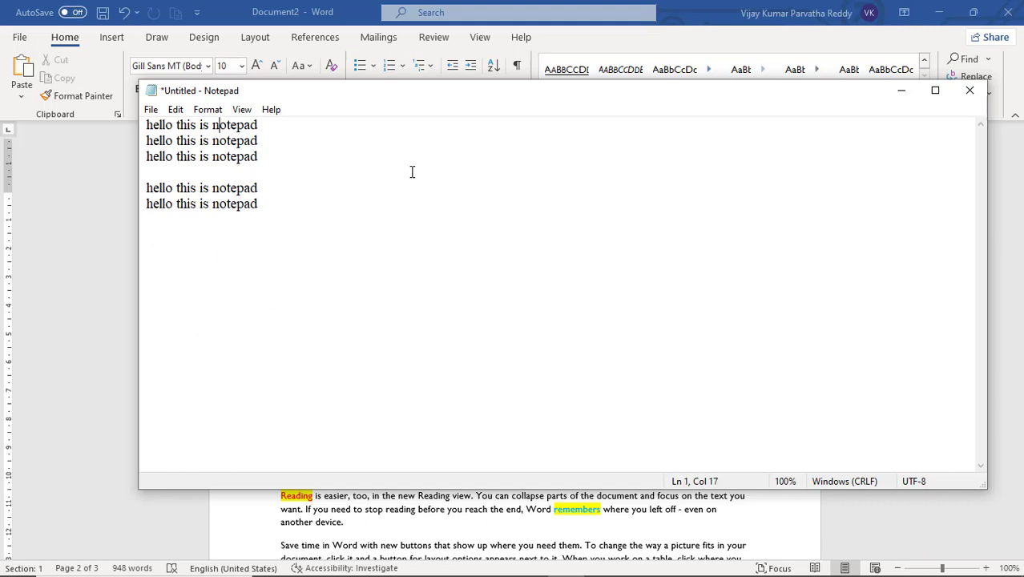
key("ctrl+f")
left_click_drag(361, 224, 638, 223)
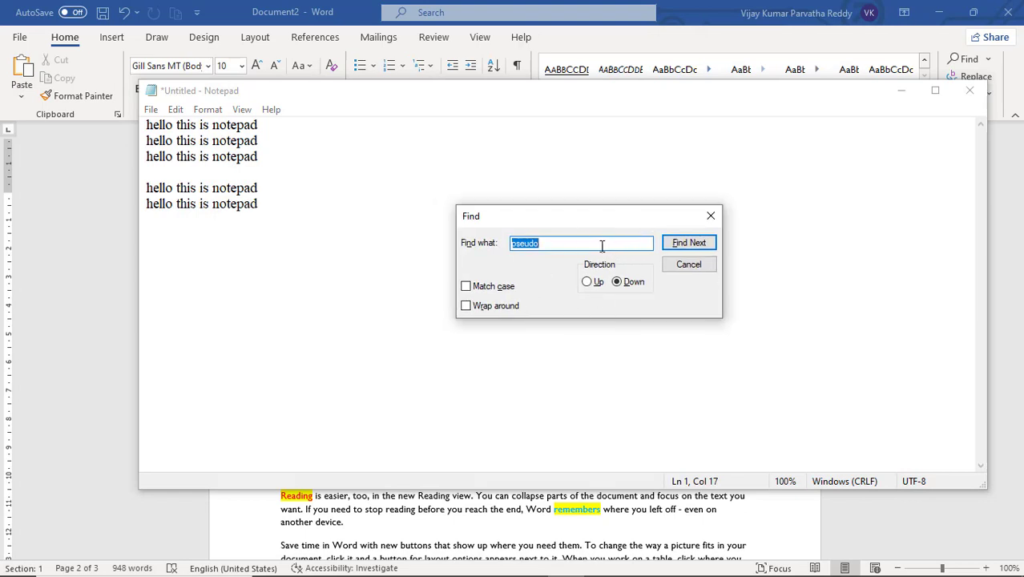
type("notepad")
left_click(699, 248)
left_click(689, 242)
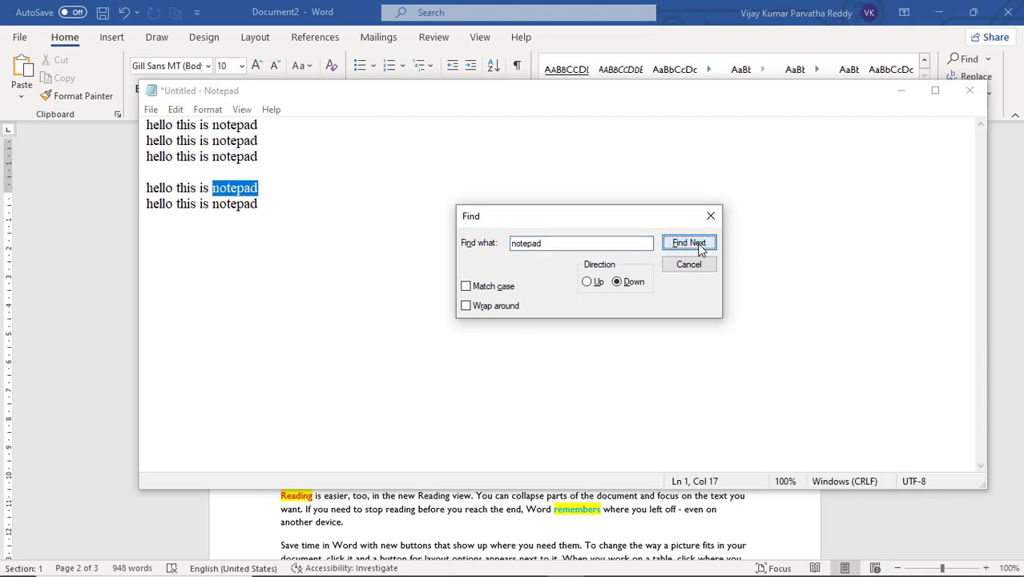
left_click(690, 243)
left_click(689, 243)
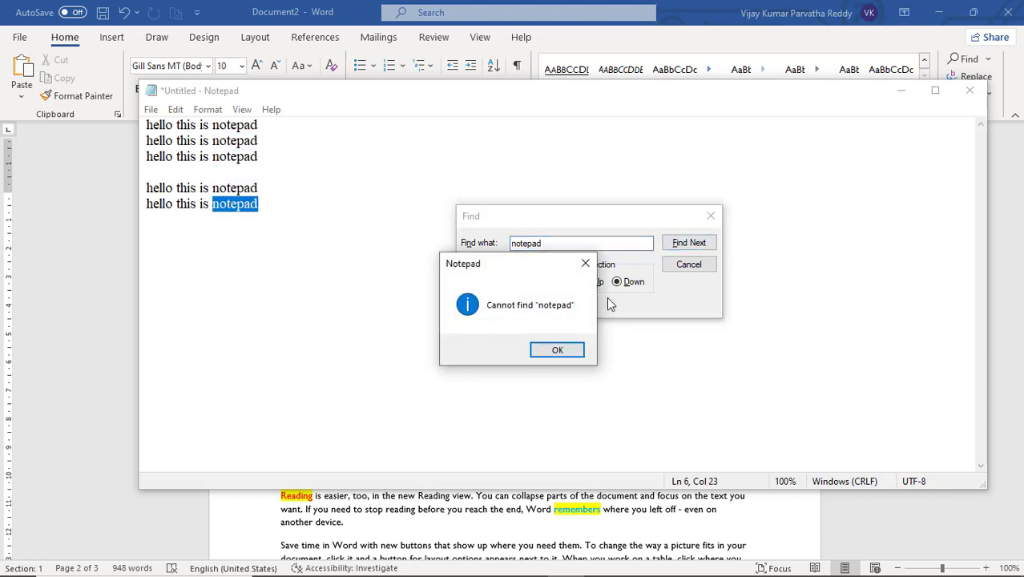
left_click(567, 350)
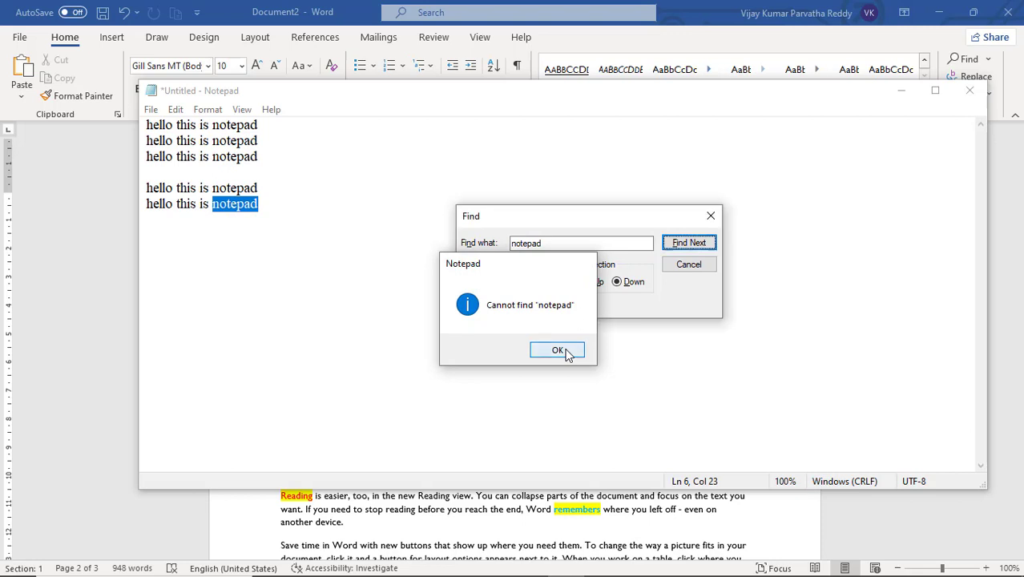
left_click(686, 266)
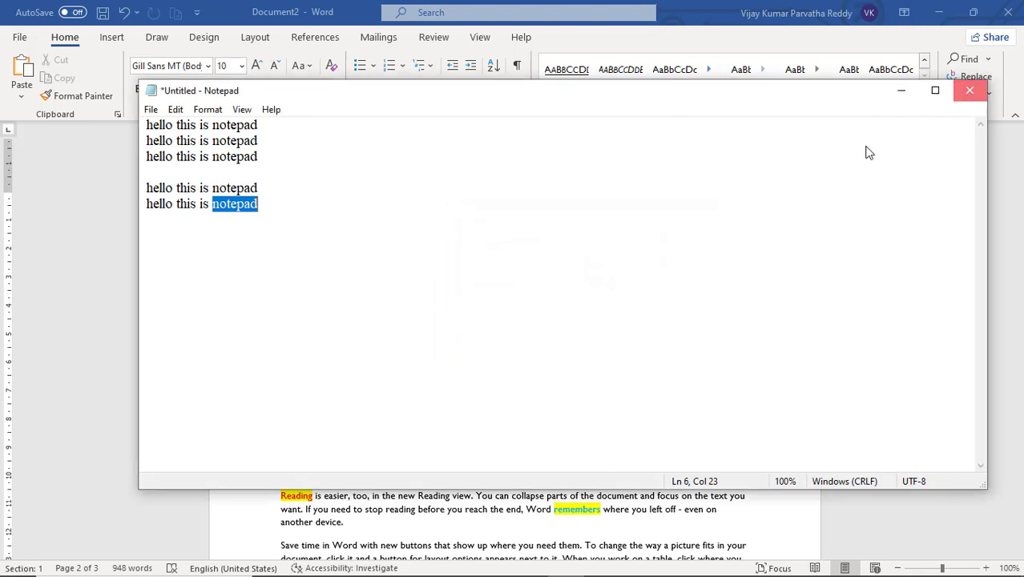
left_click(537, 297)
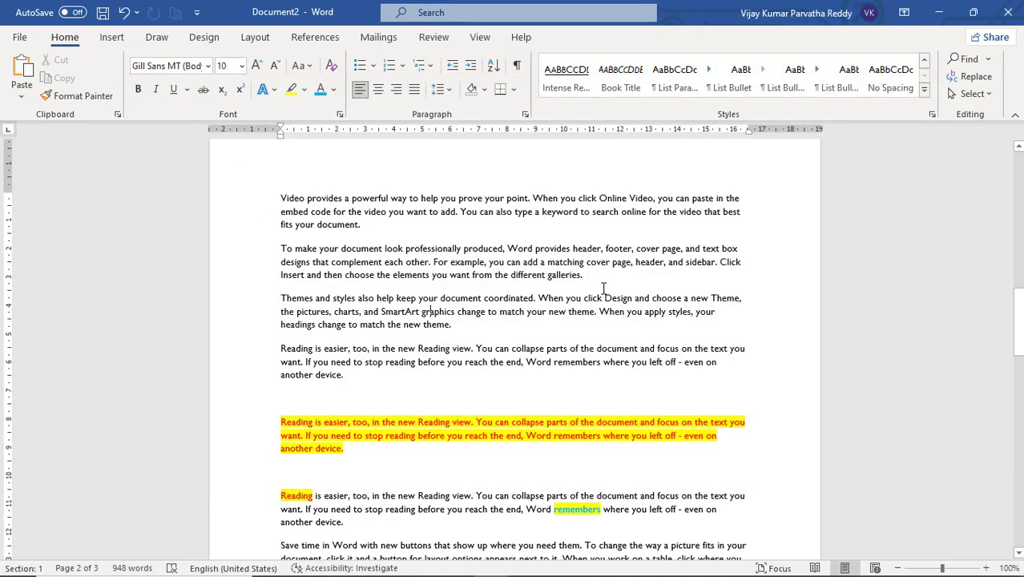
Place the cursor in the sender's name at the start of the Word document and open Advanced Find
scroll(625, 275, "up", 15)
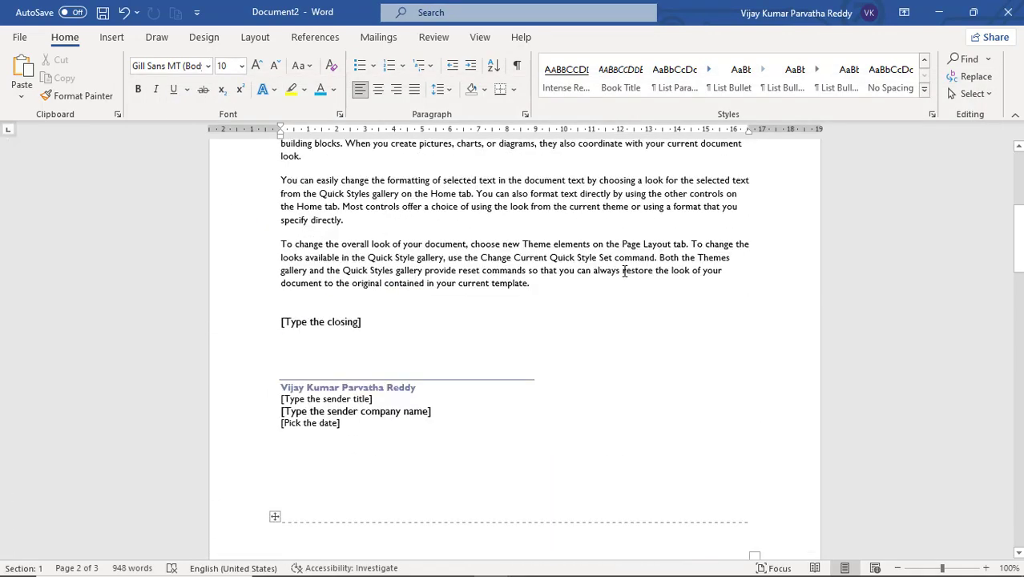
scroll(626, 266, "up", 2)
left_click(624, 265)
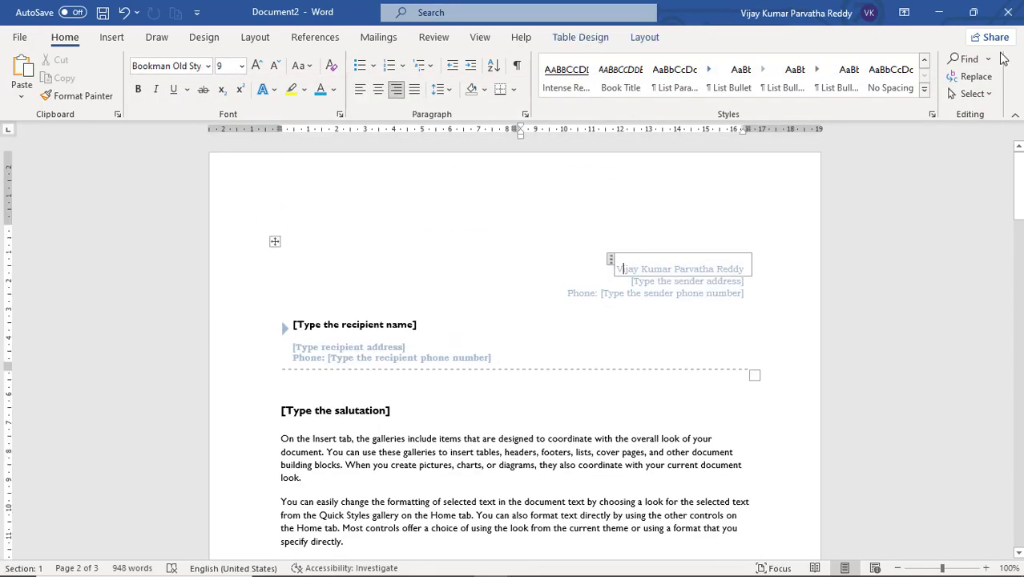
left_click(987, 61)
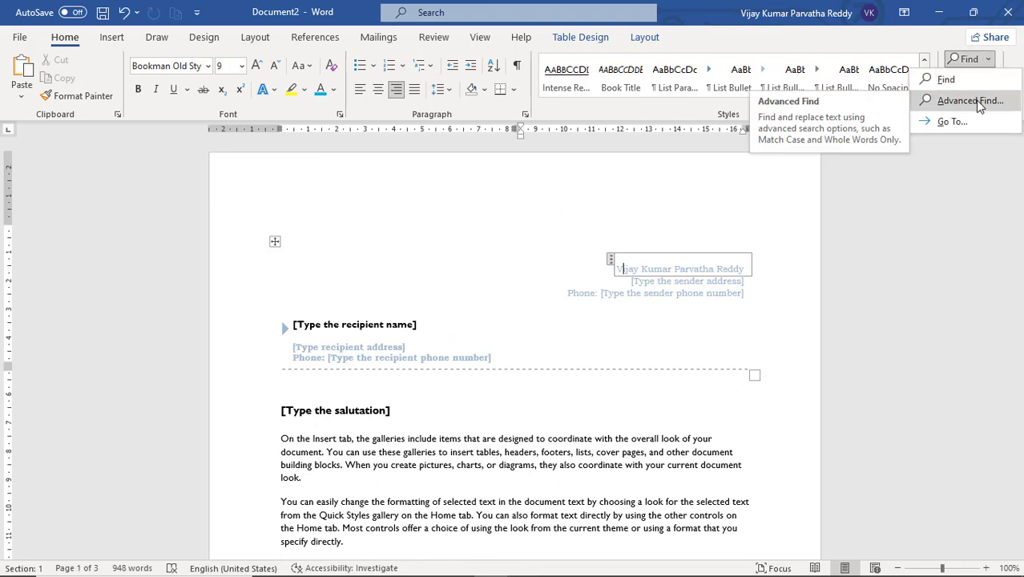
left_click(969, 101)
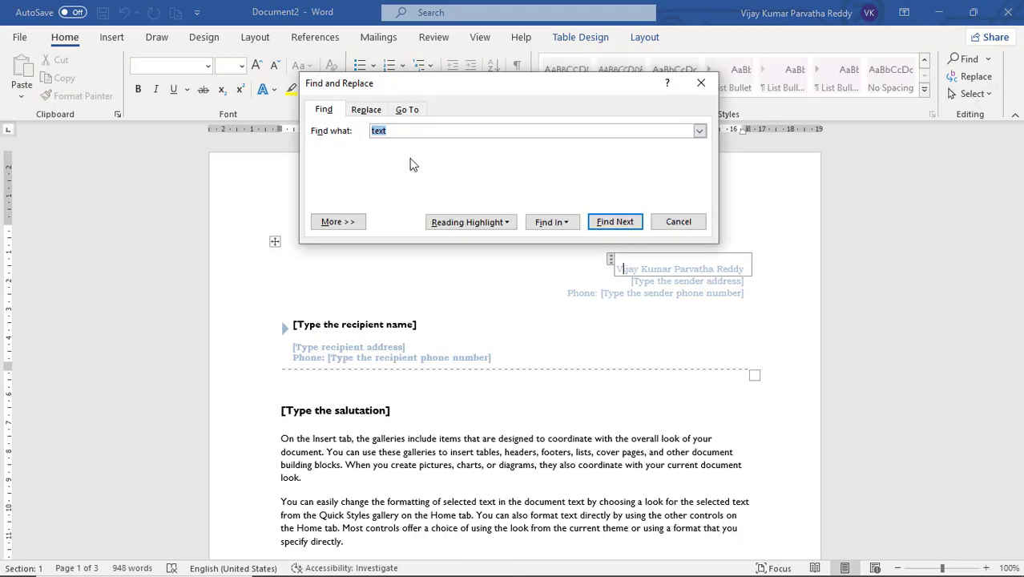
left_click_drag(424, 87, 415, 118)
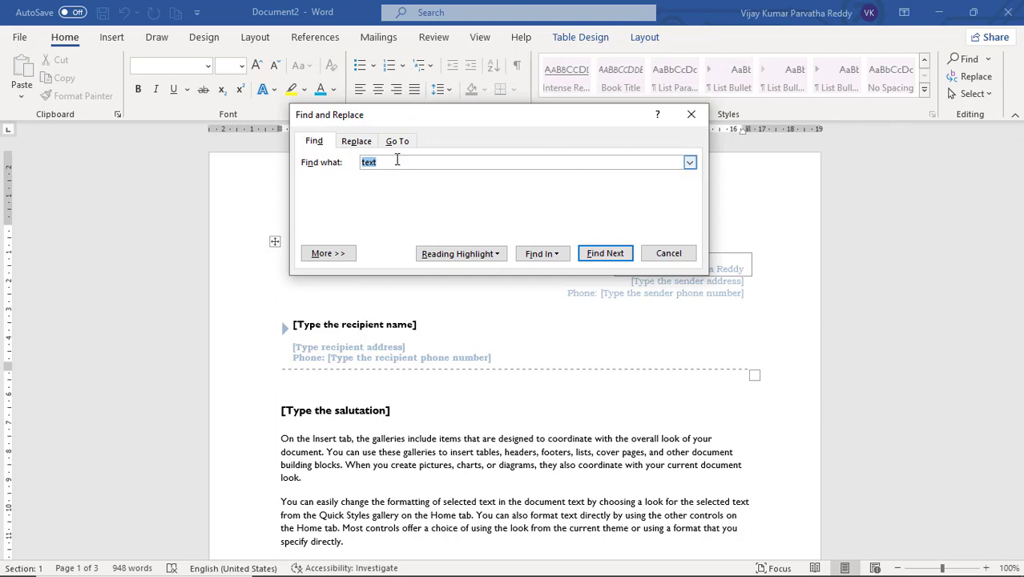
Step forward through the matches for "text" to the highlighted paragraph on page 2, and view the Find In scope options
left_click(612, 260)
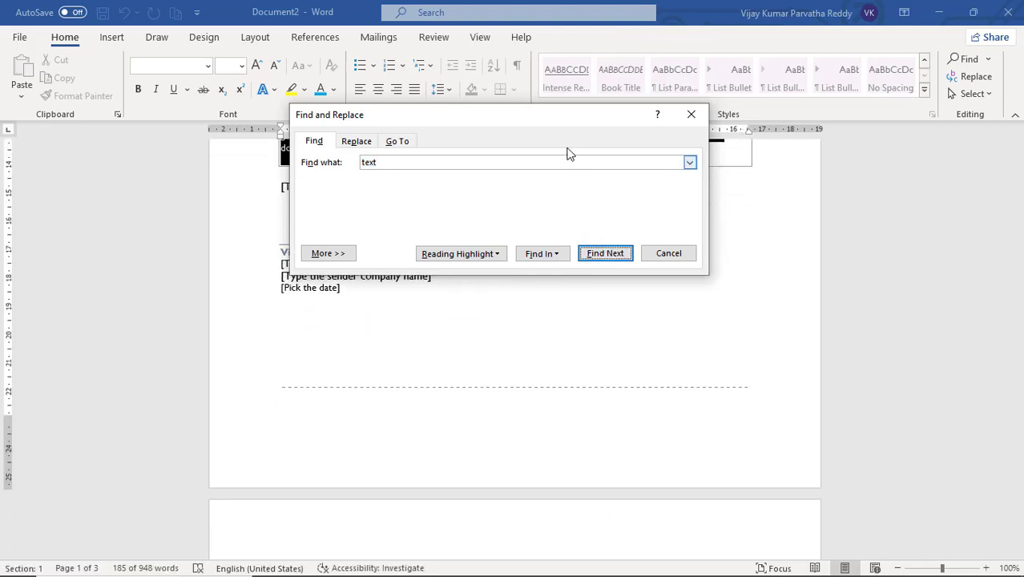
left_click_drag(570, 126, 407, 298)
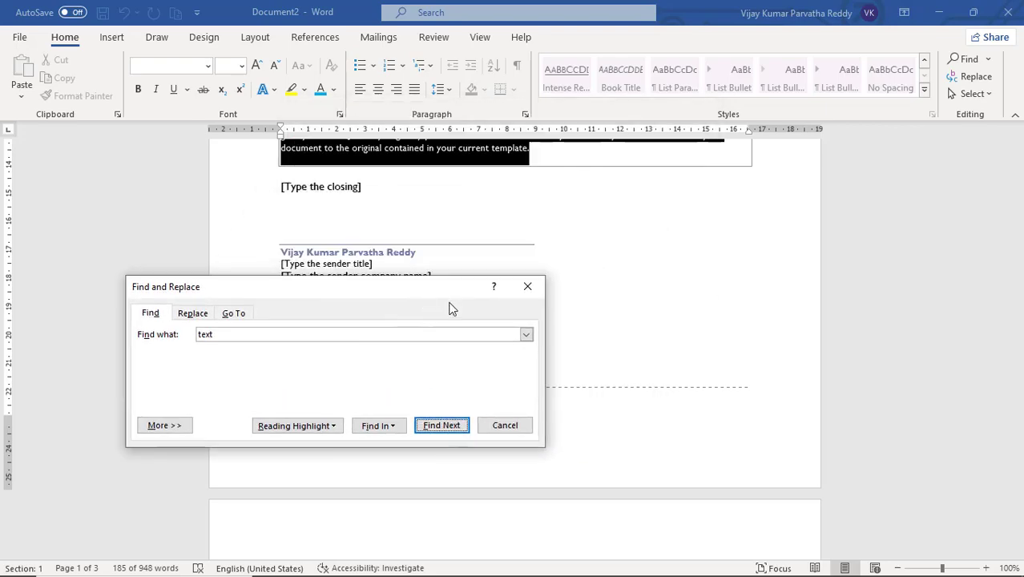
left_click(448, 426)
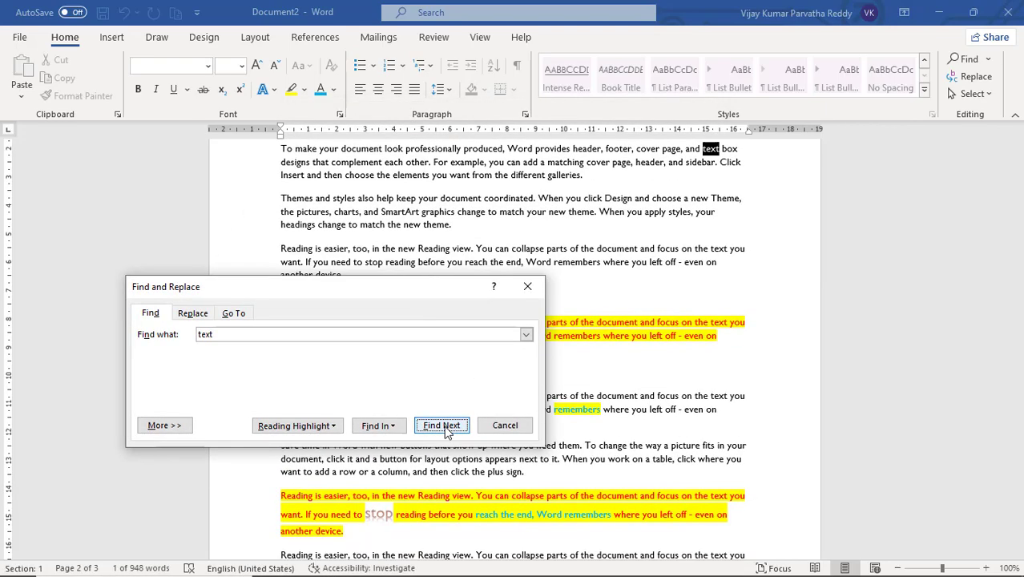
left_click(449, 426)
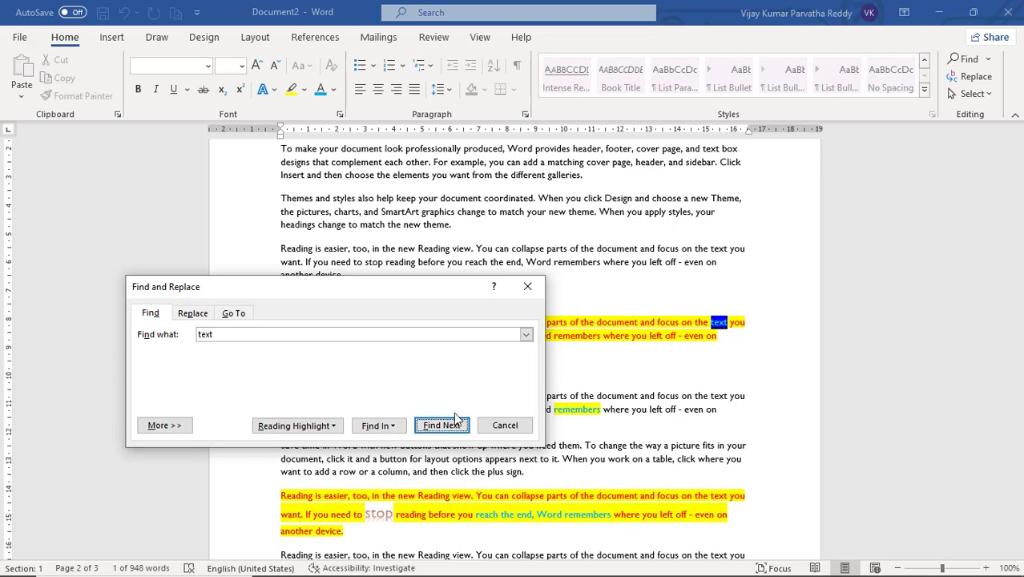
left_click(392, 429)
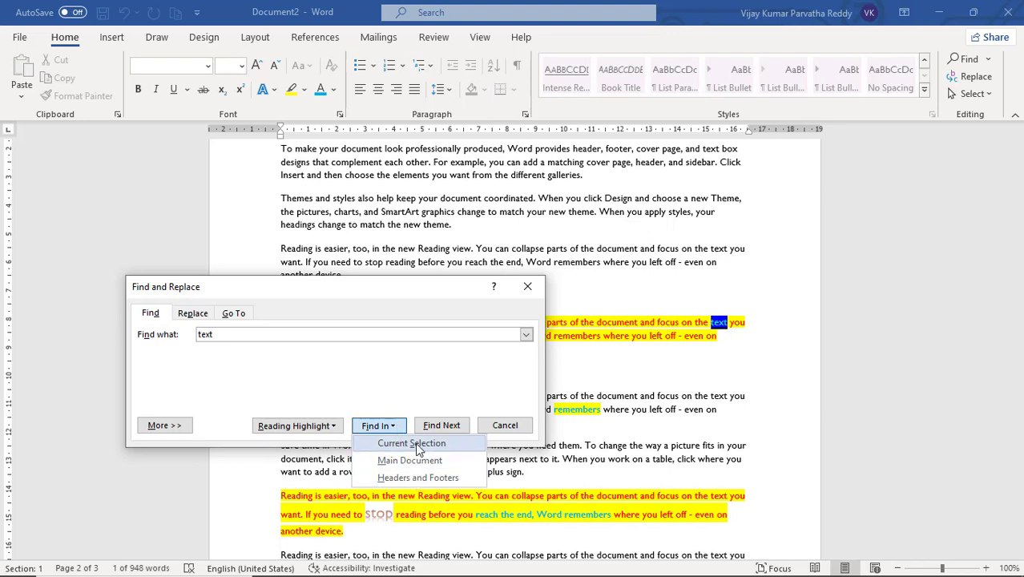
left_click(424, 394)
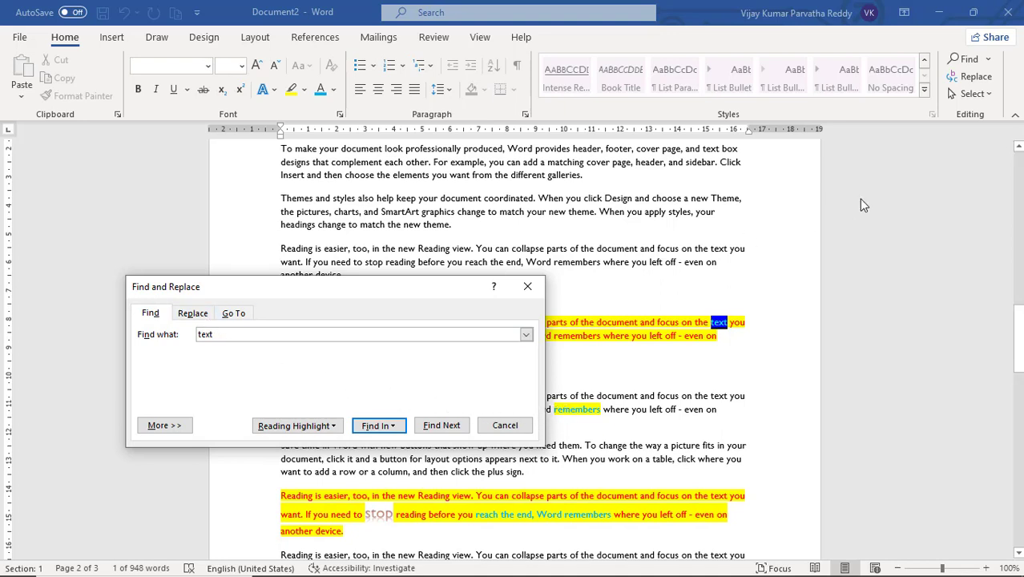
Replace "text" with "document" at three successive matches, and in all remaining matches at once
left_click(197, 316)
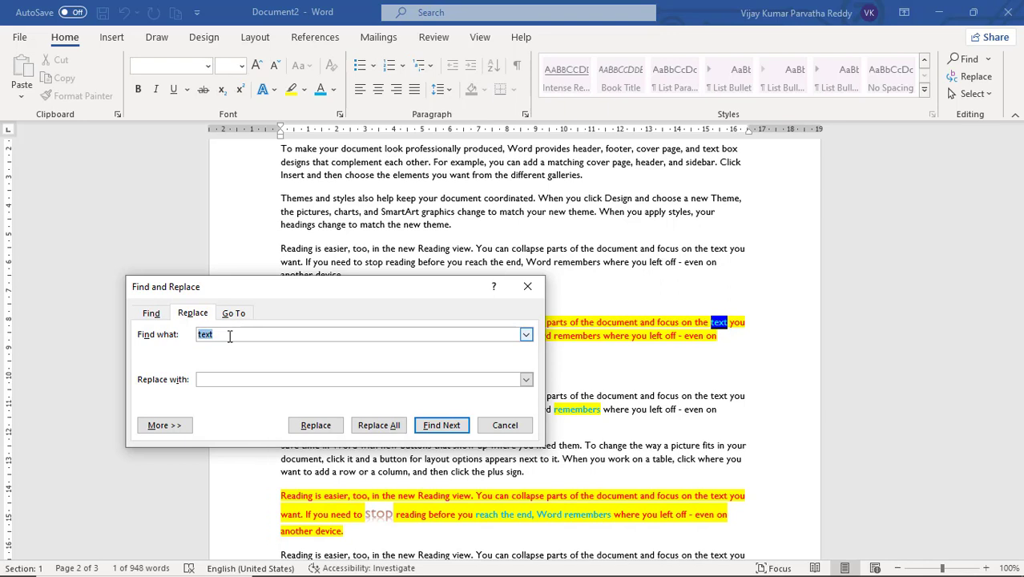
left_click(214, 382)
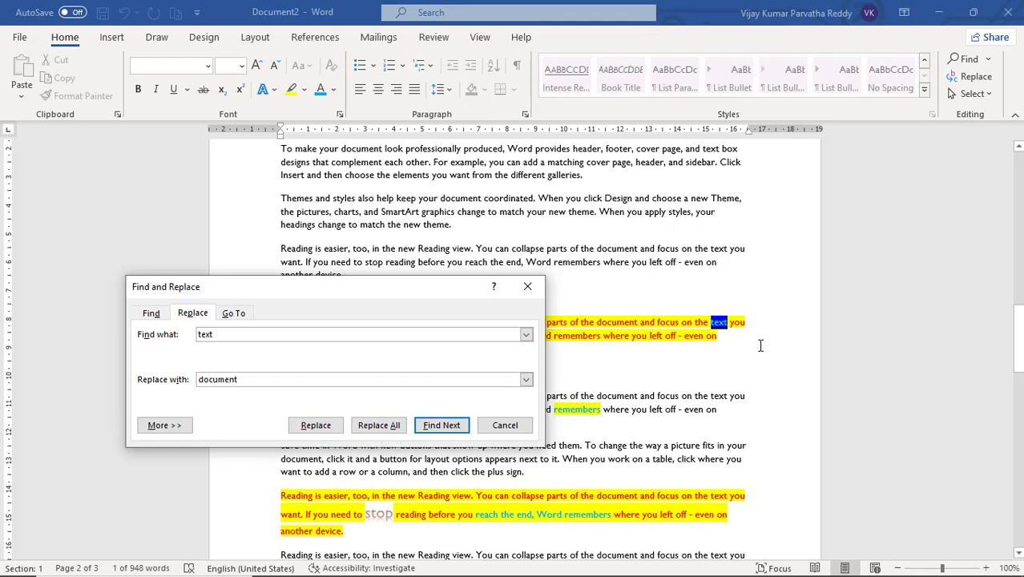
left_click(316, 425)
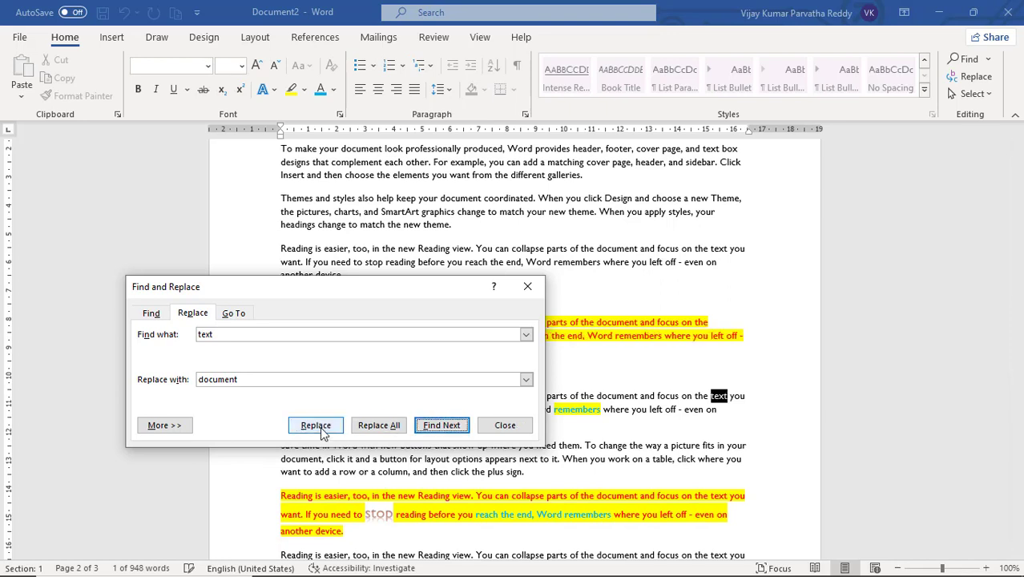
left_click(317, 425)
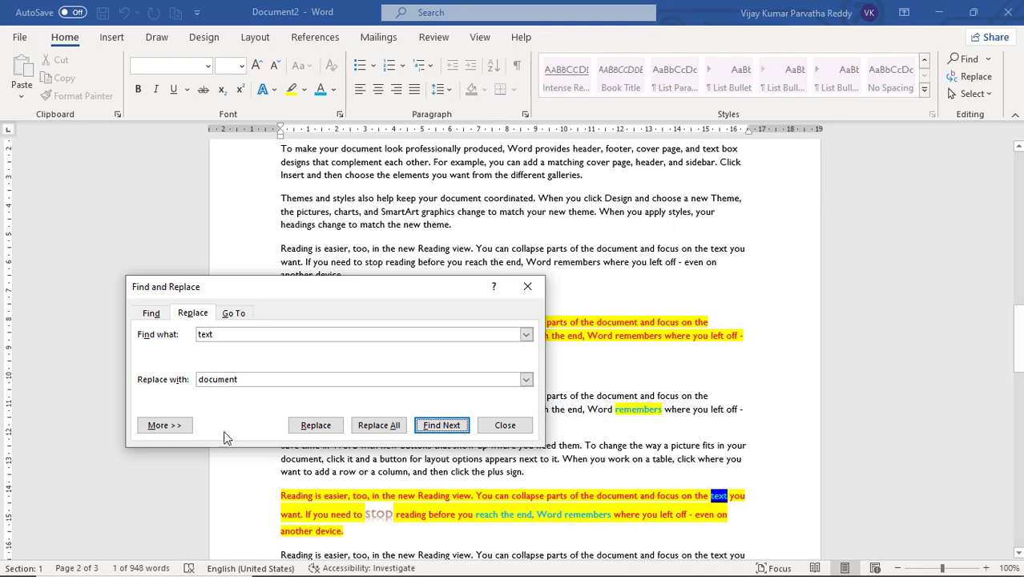
left_click(315, 425)
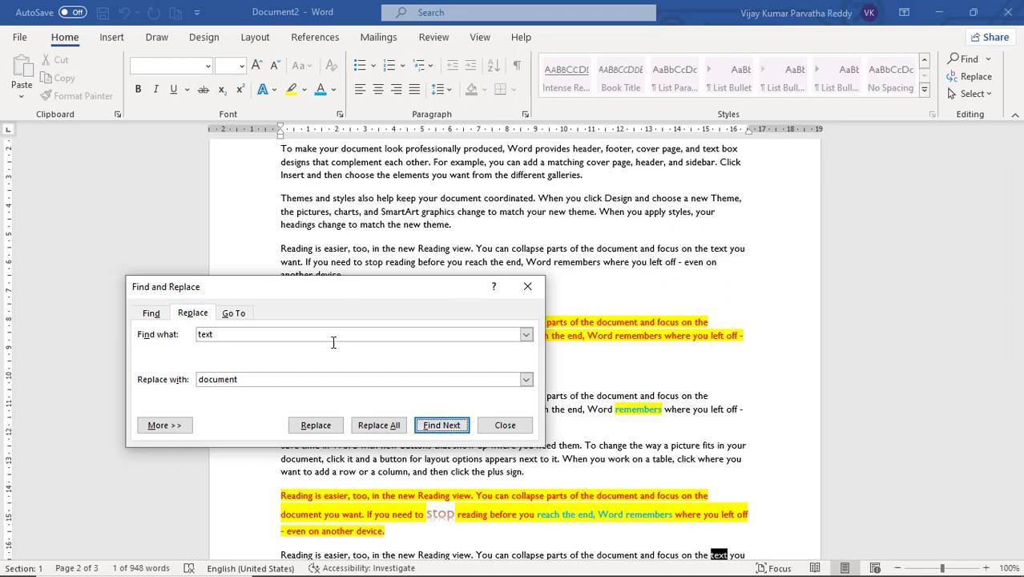
left_click(394, 429)
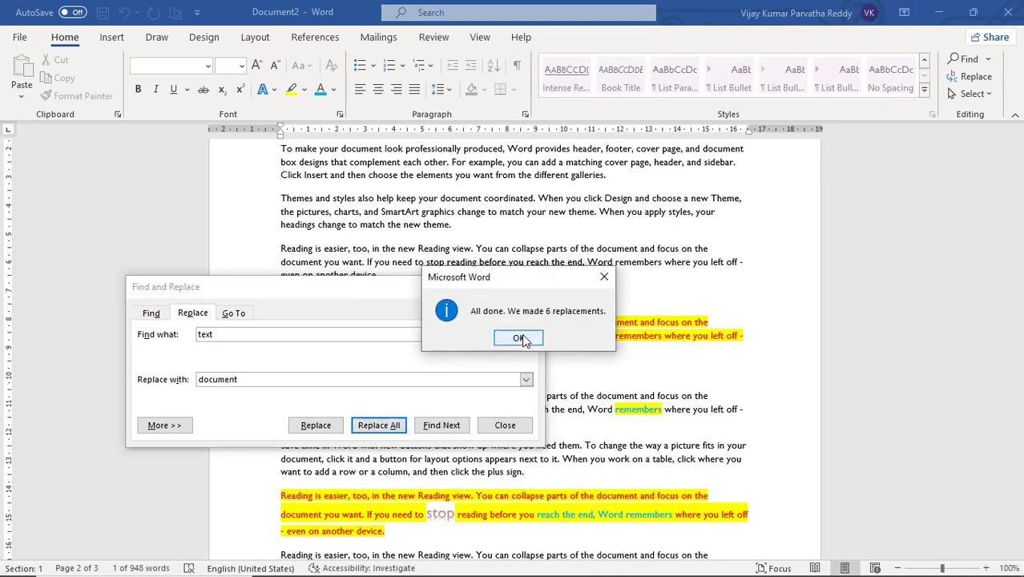
left_click(518, 338)
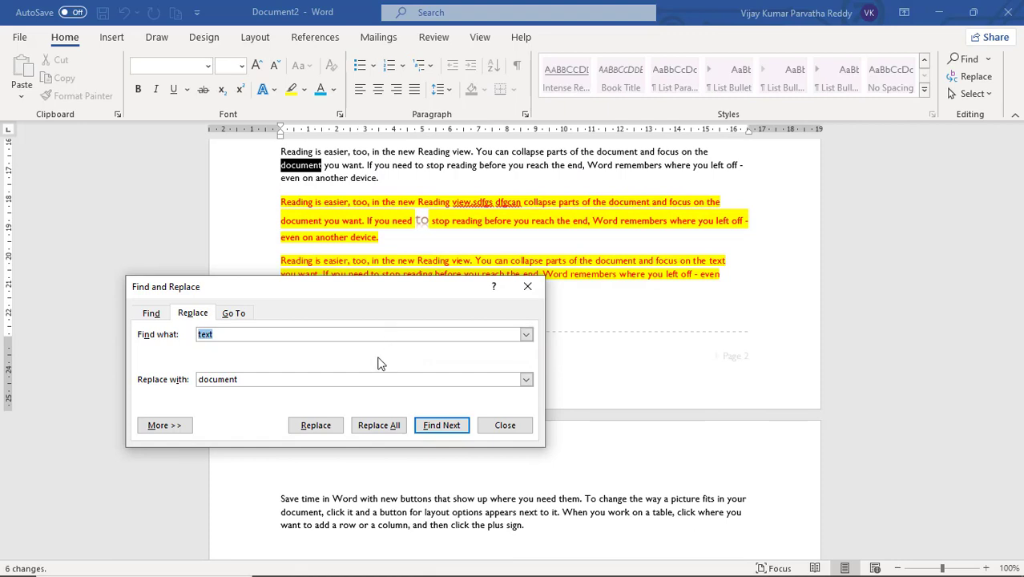
Replace every occurrence of "document" with "text" throughout the document
type("document")
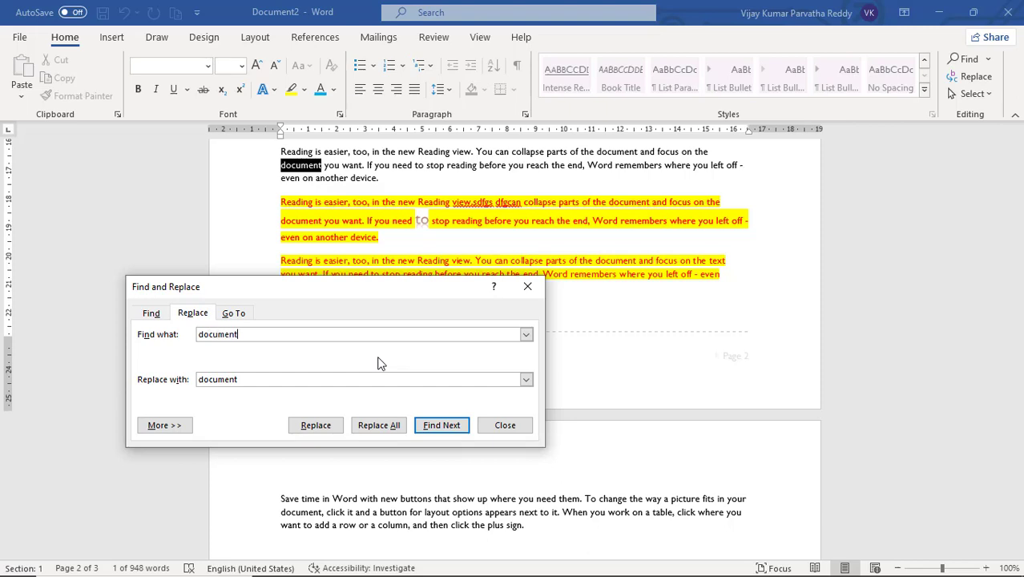
key("Tab")
type("te")
left_click(378, 426)
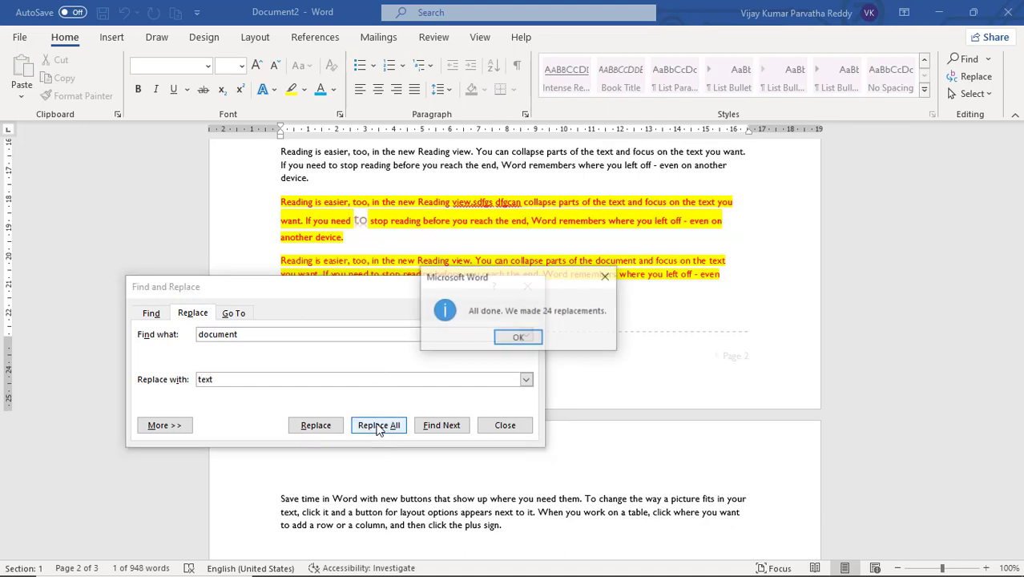
left_click(527, 341)
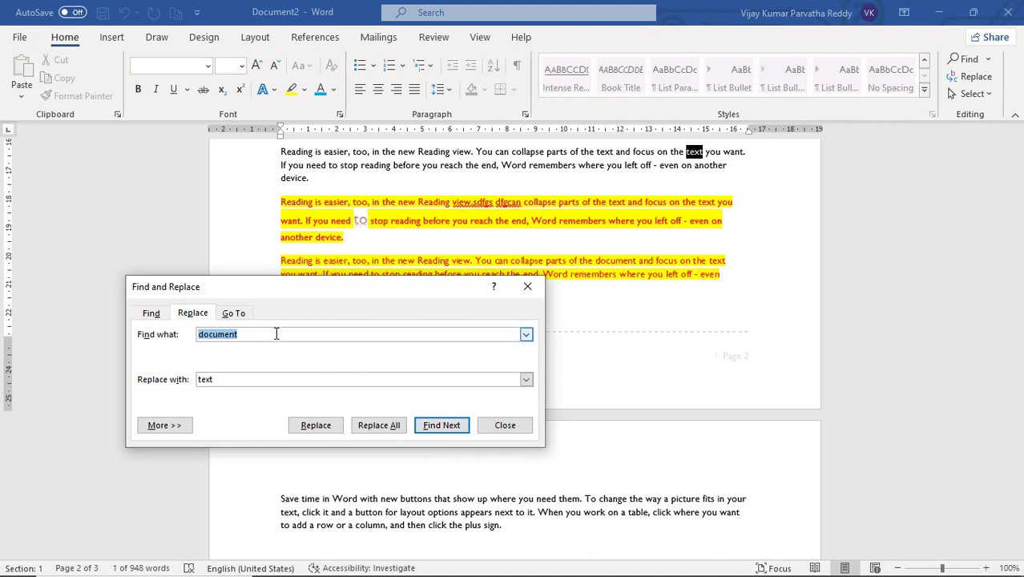
Use Go To to jump to page 1
left_click(233, 317)
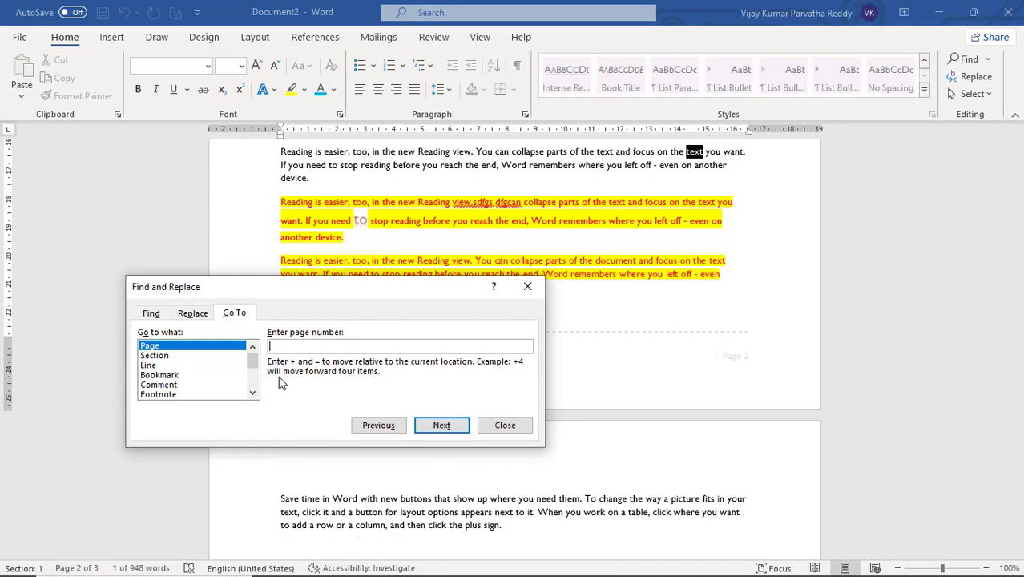
type("1")
left_click(441, 425)
left_click(442, 426)
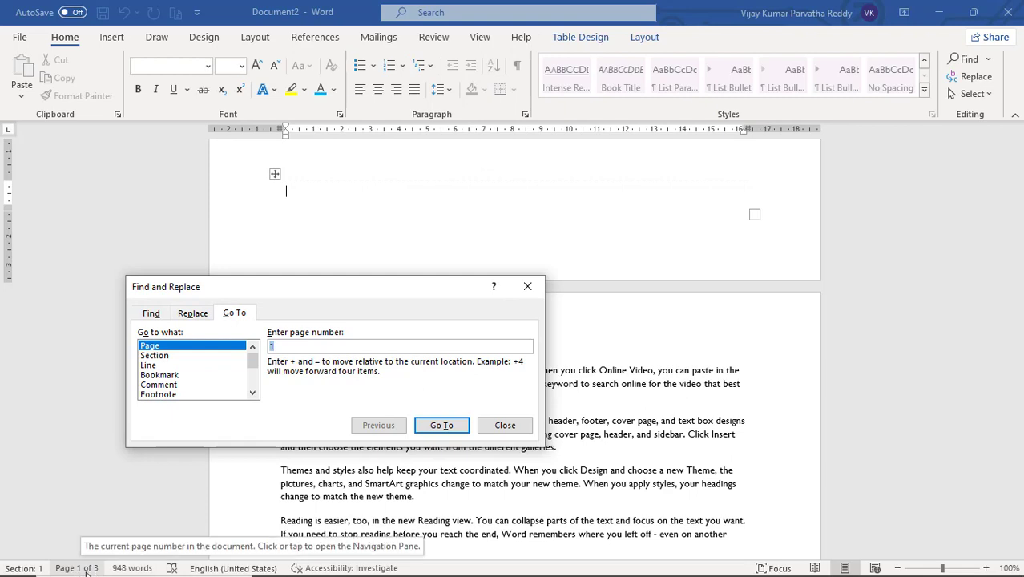
Switch the Go To target to lines and jump to line 100
left_click(171, 355)
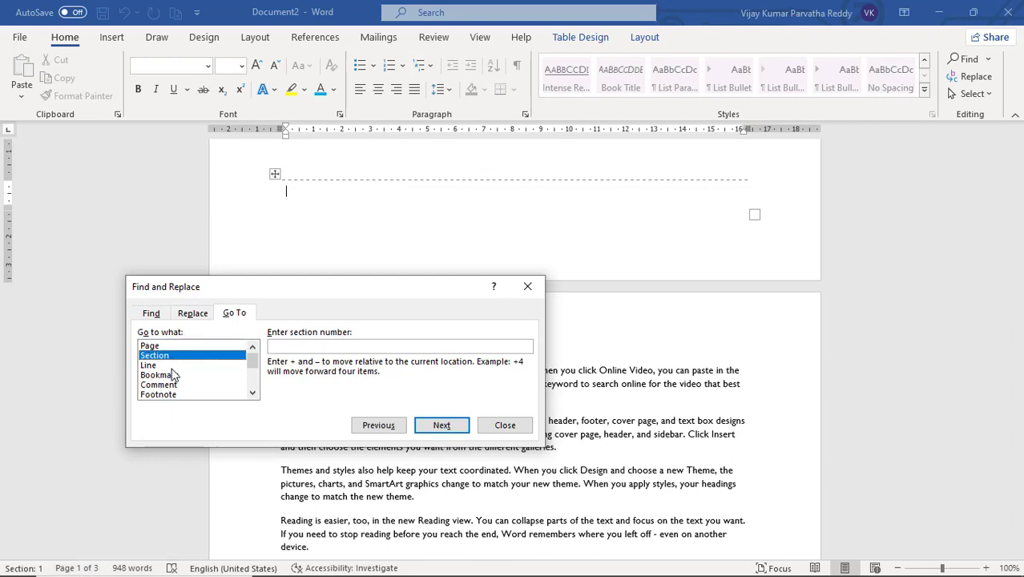
left_click(172, 365)
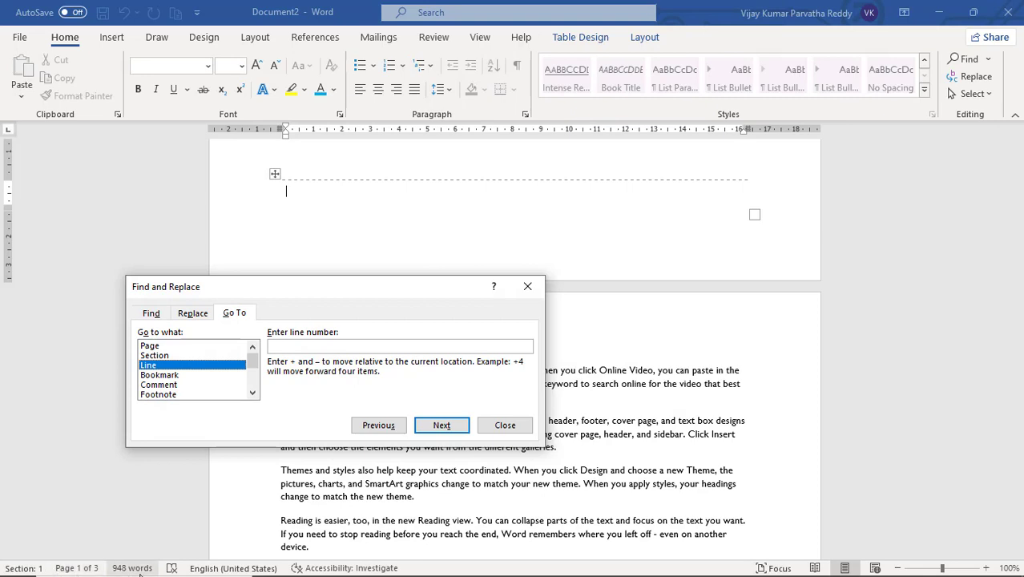
left_click(290, 347)
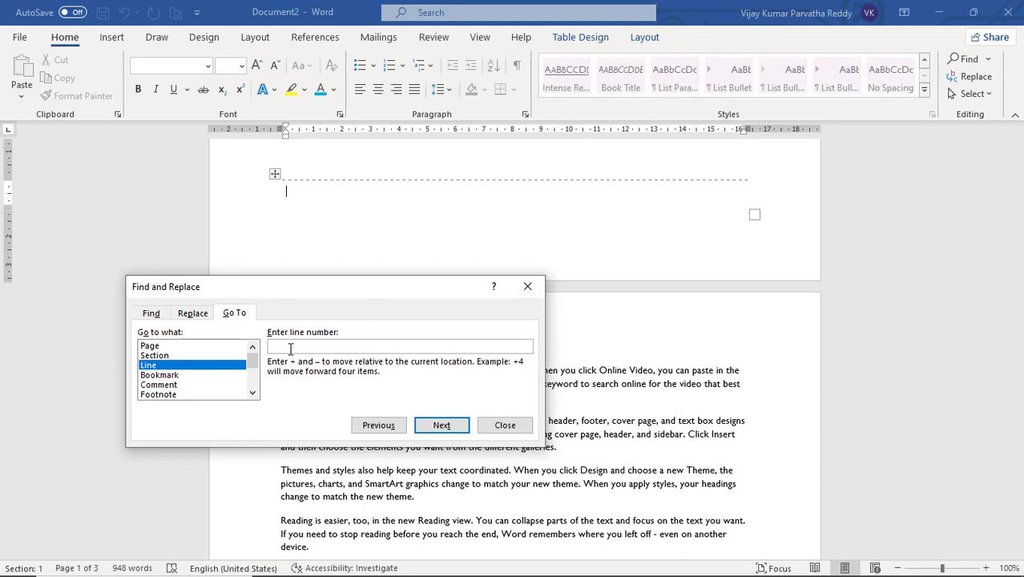
type("100")
key("Return")
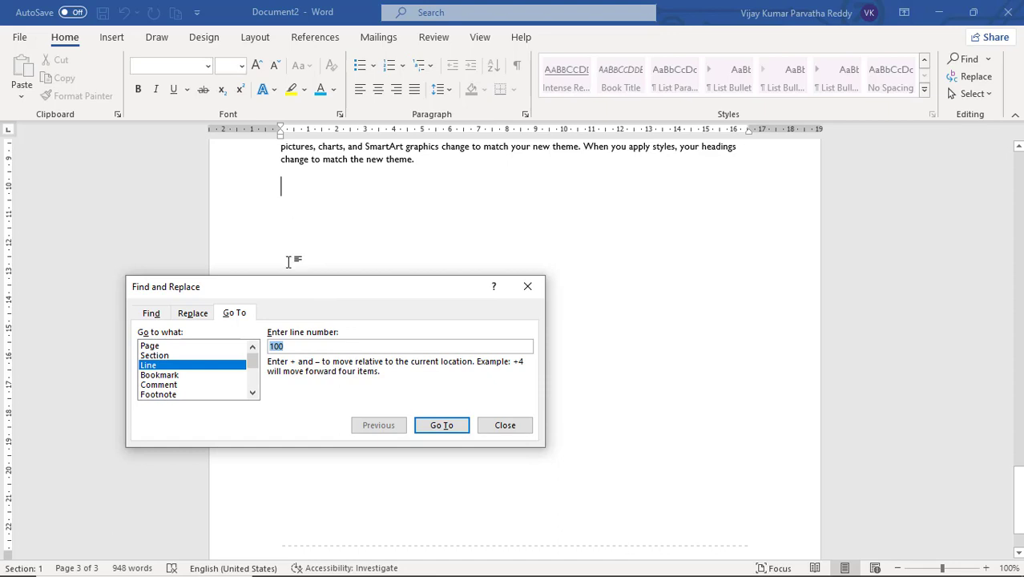
Look through the full list of Go To target types and close the Find and Replace dialog
left_click(254, 387)
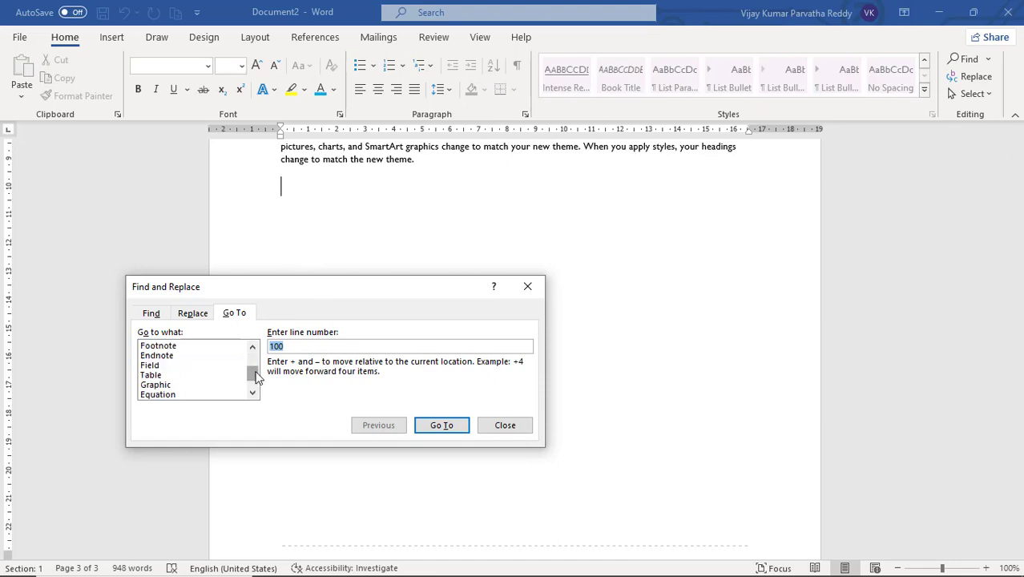
left_click(255, 388)
left_click_drag(257, 384, 258, 361)
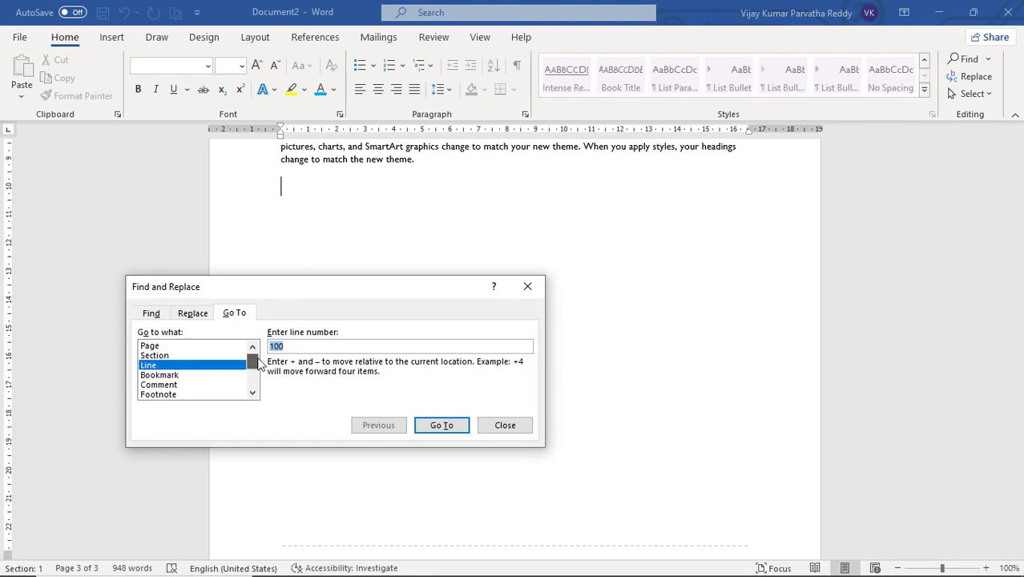
left_click(484, 433)
Return to page 1, reopen Replace to review its Find and Replace settings, and cancel the dialog
scroll(481, 425, "up", 10)
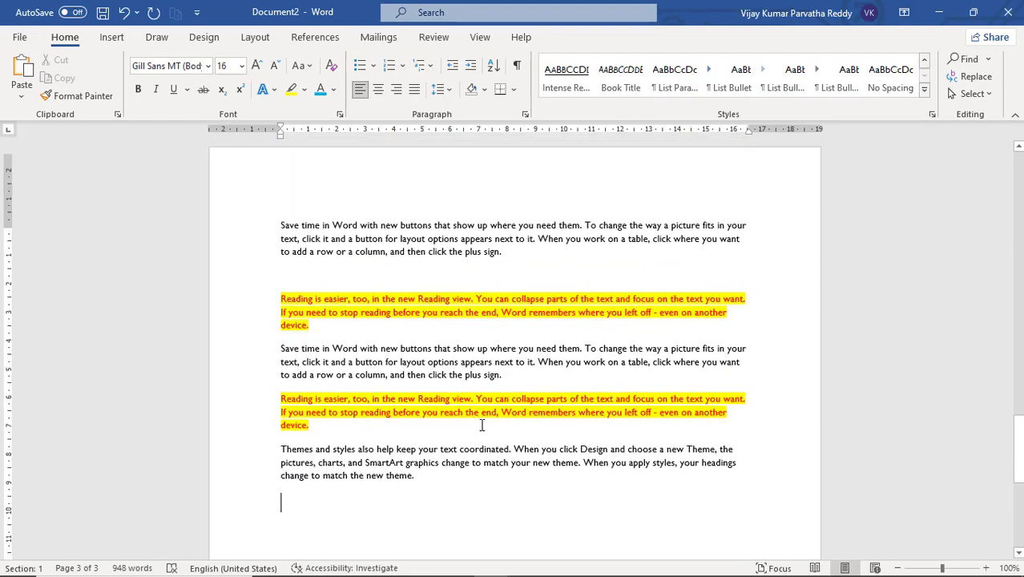
scroll(482, 425, "up", 8)
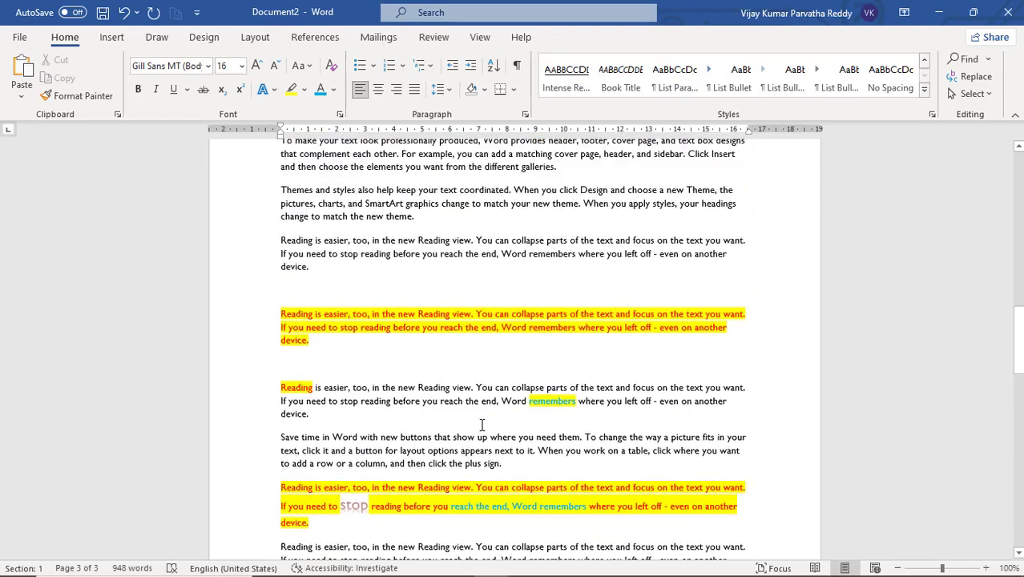
scroll(482, 424, "up", 3)
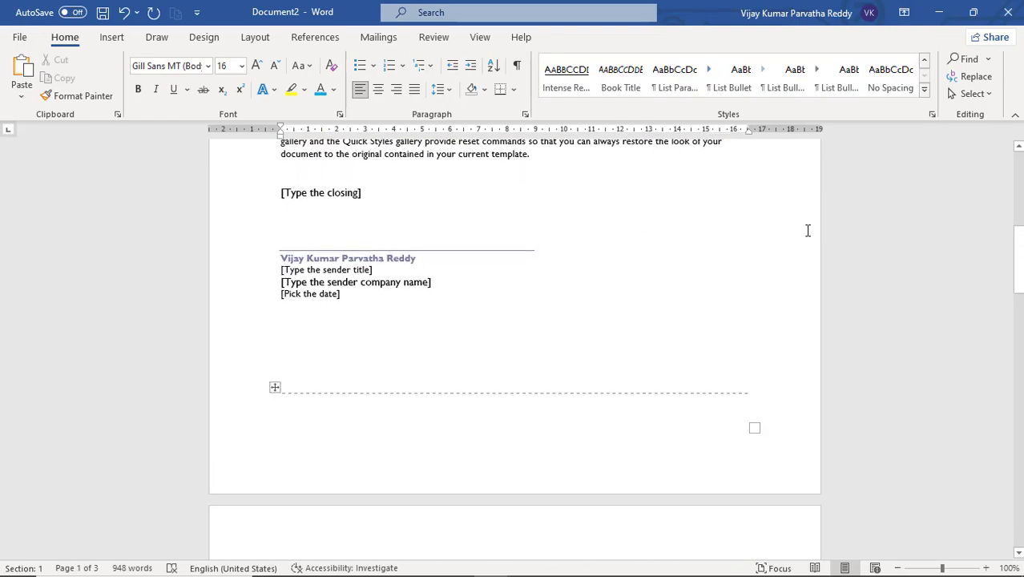
left_click(976, 78)
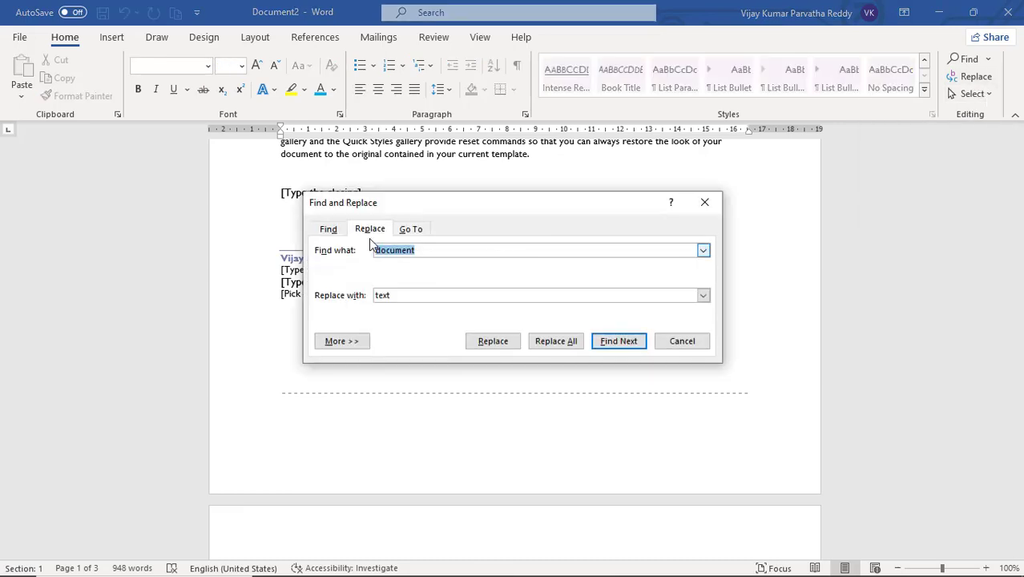
left_click(341, 231)
left_click(370, 232)
left_click(678, 343)
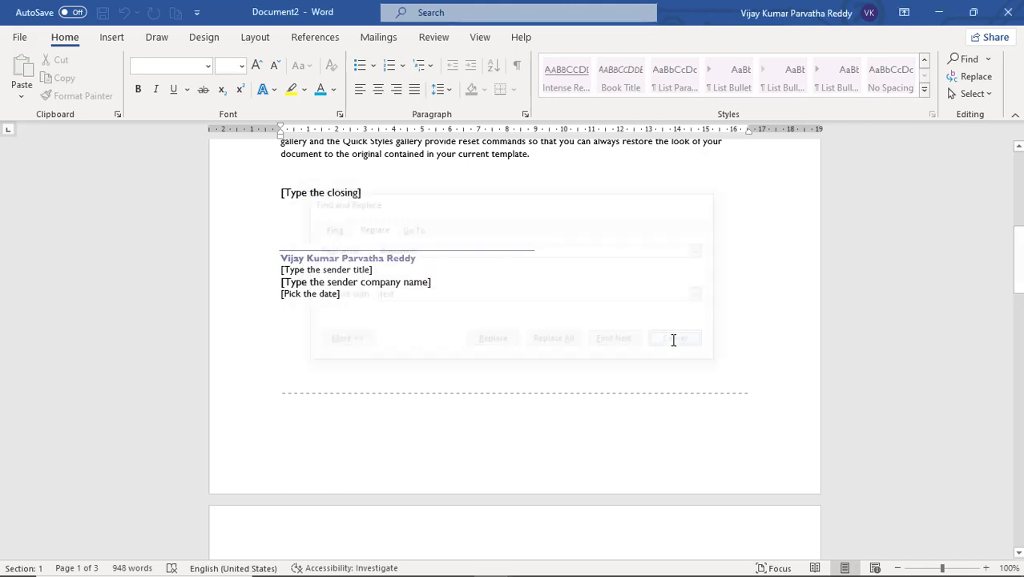
Select the entire document twice, clearing the selection after each time
left_click(990, 96)
left_click(953, 116)
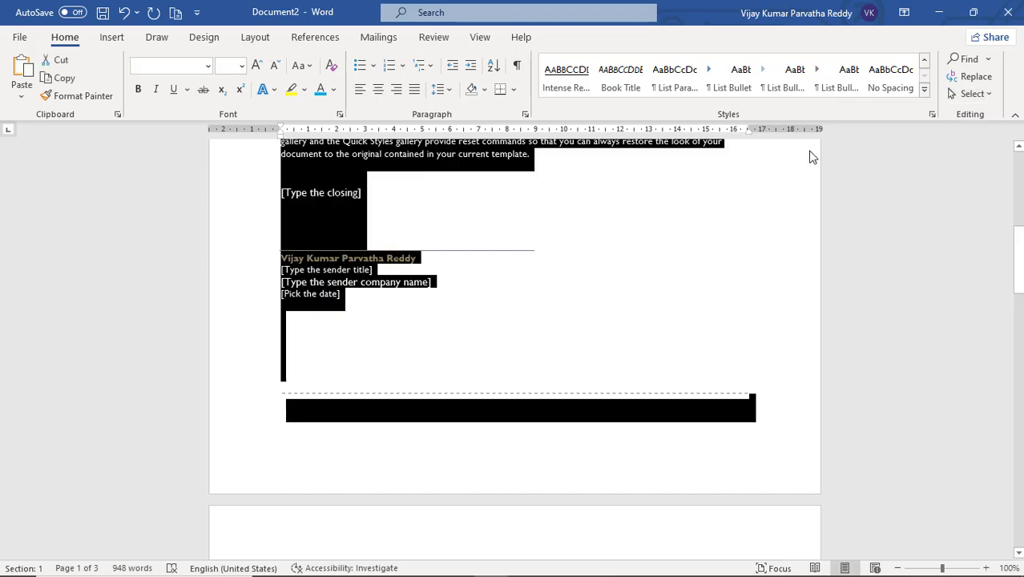
left_click(559, 333)
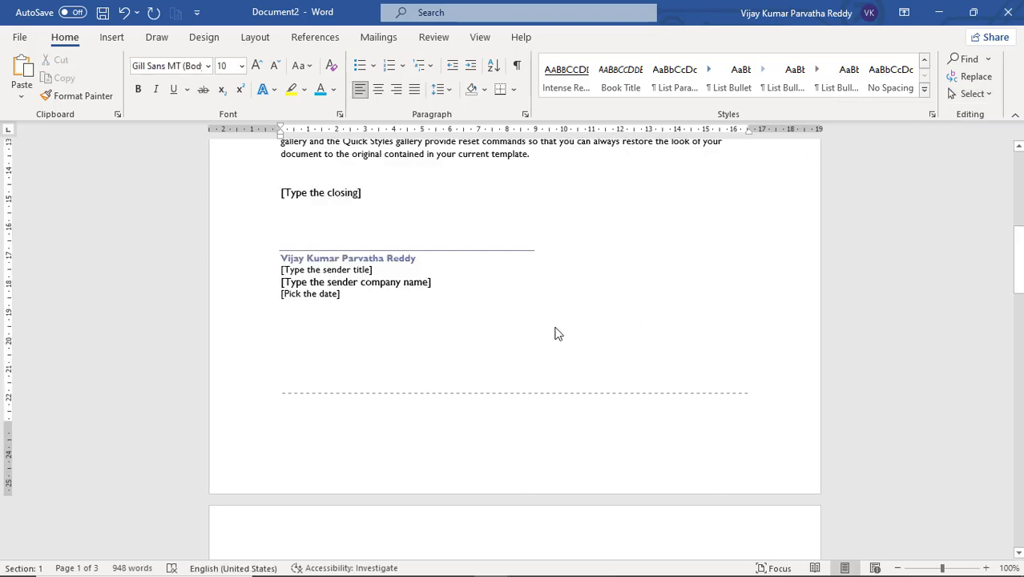
key("ctrl+a")
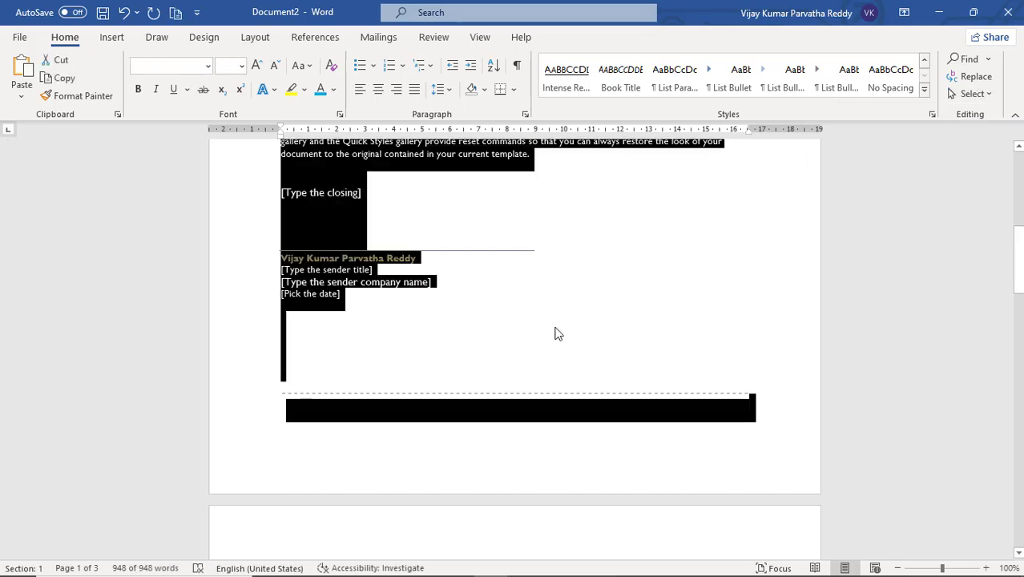
scroll(558, 333, "up", 3)
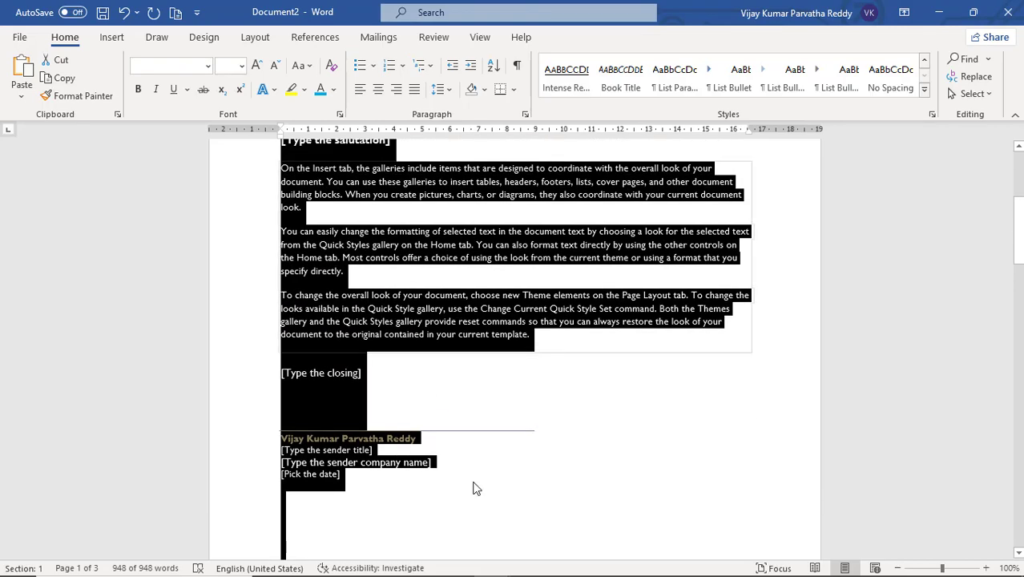
scroll(523, 479, "up", 2)
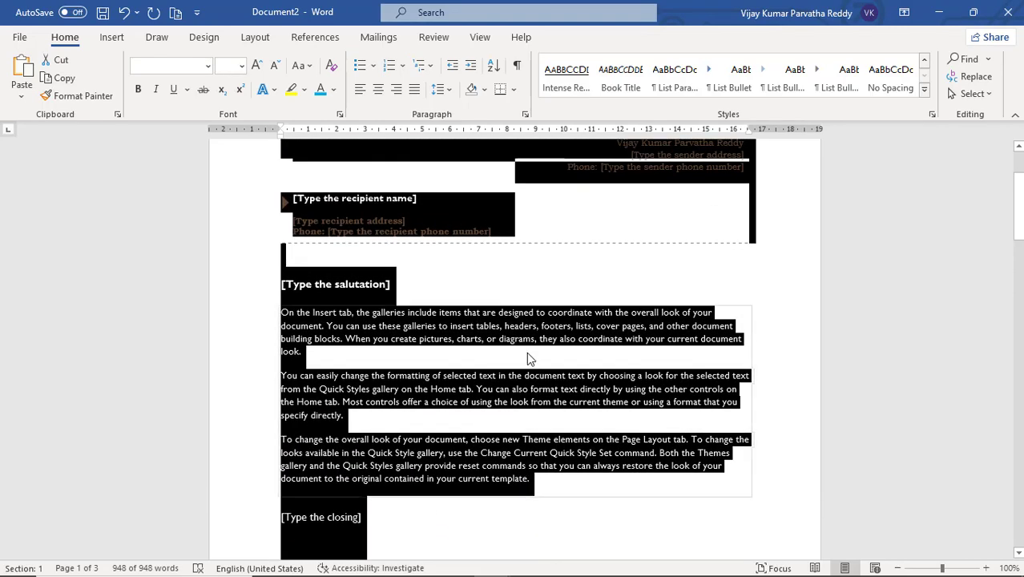
left_click(513, 304)
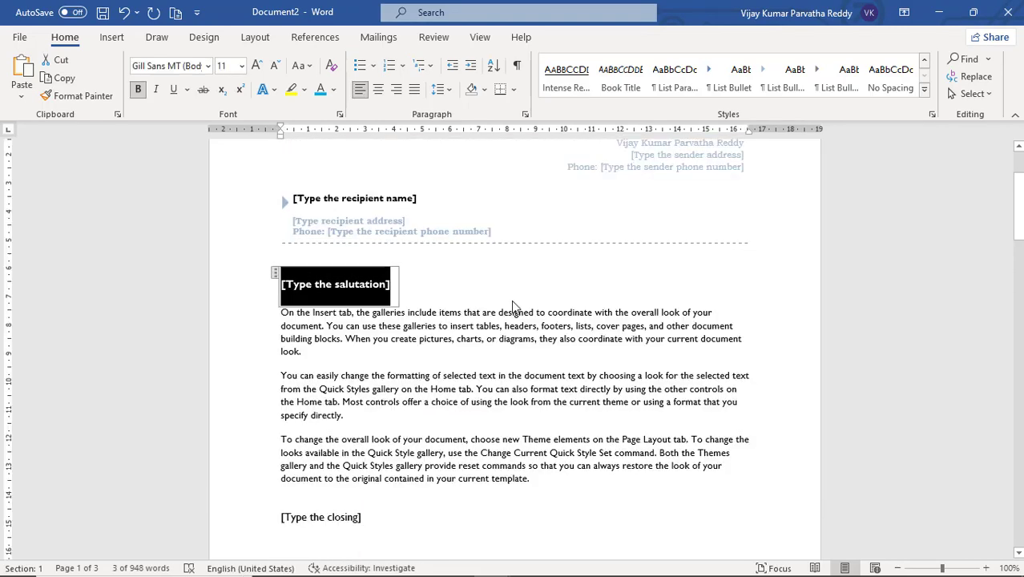
View the Select Objects option, and place the cursor in the blank space below the last paragraph on page 3
key("Page_Down")
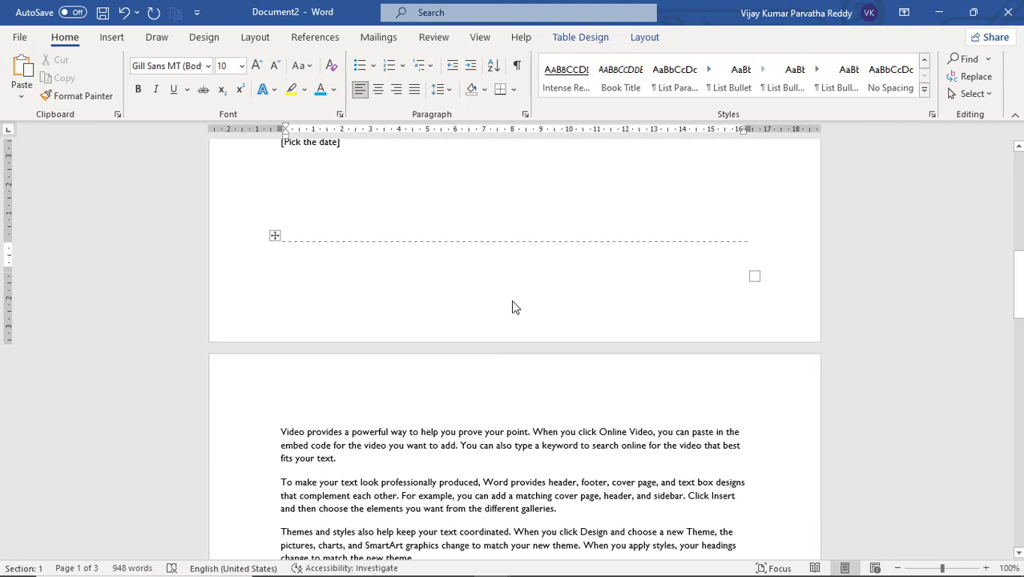
left_click(988, 95)
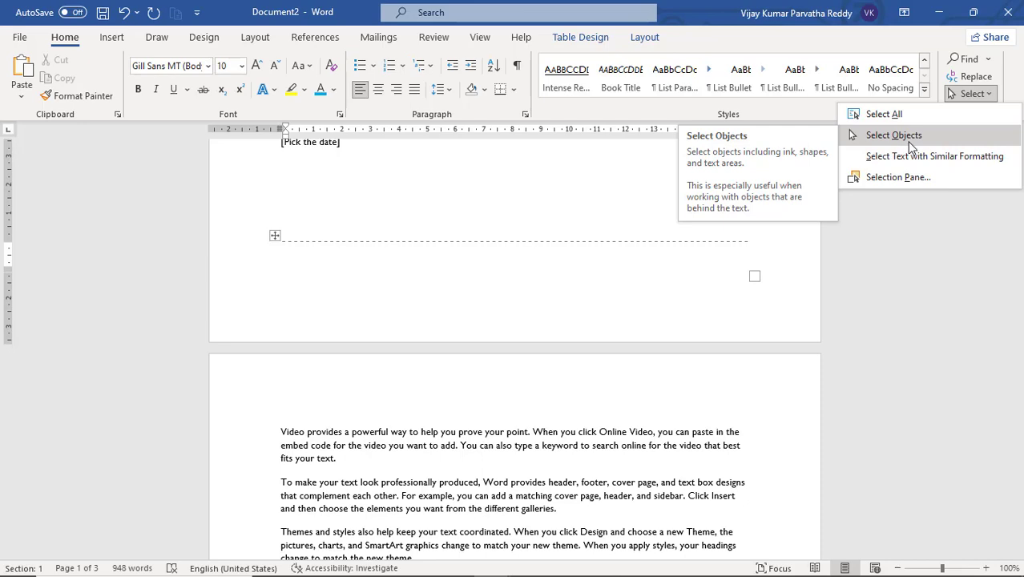
left_click(565, 431)
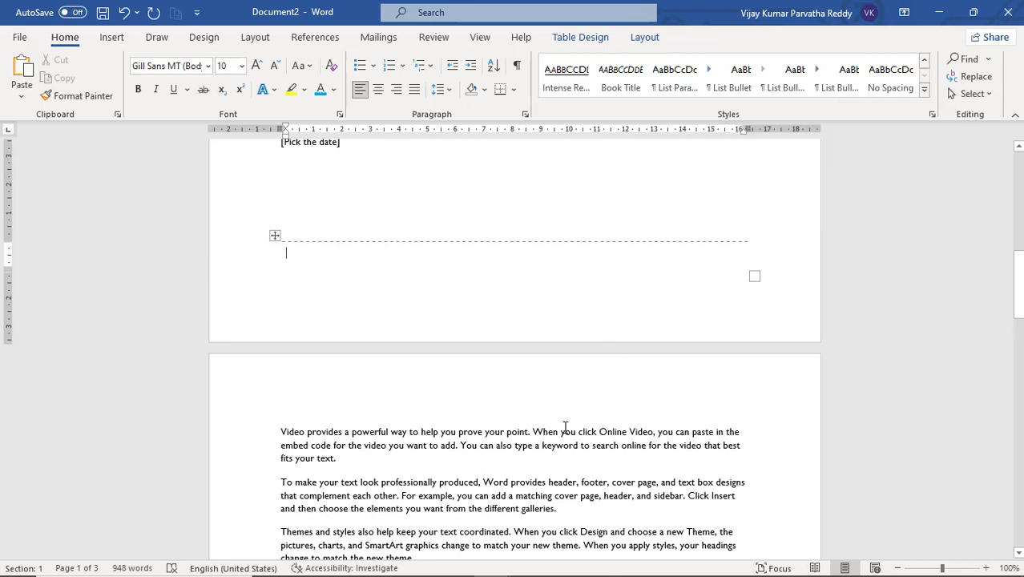
scroll(565, 426, "down", 10)
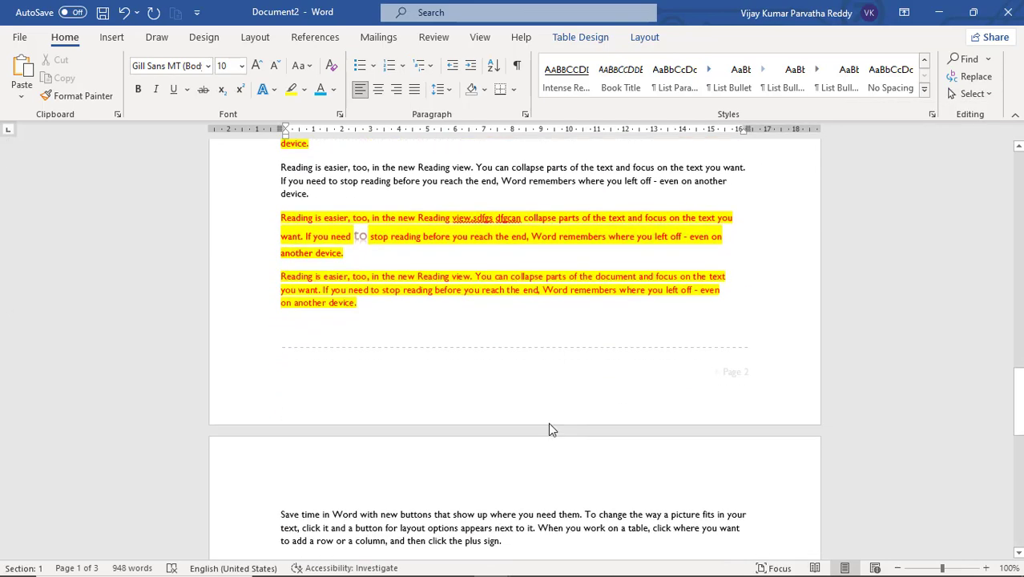
scroll(549, 430, "down", 8)
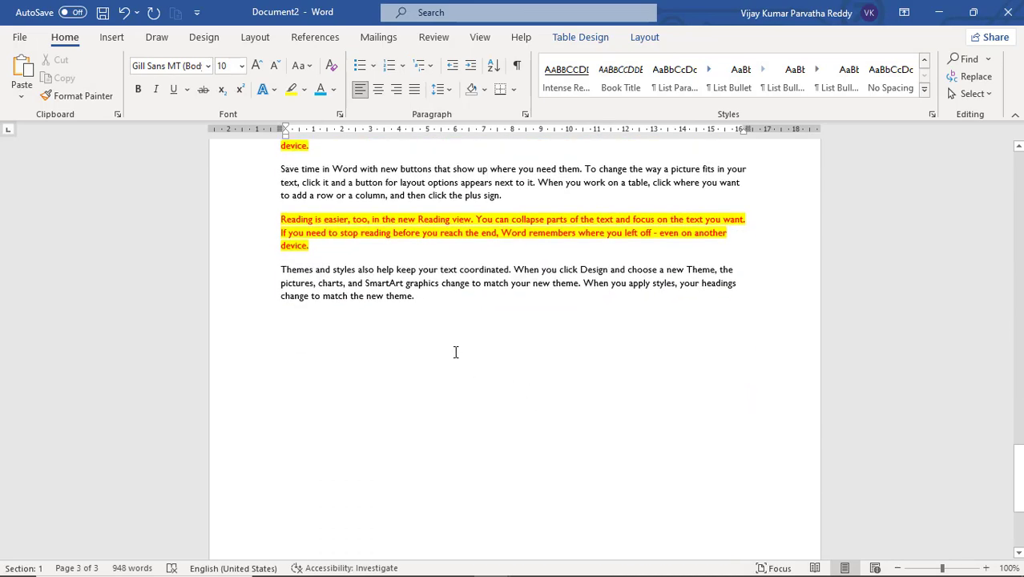
left_click(455, 351)
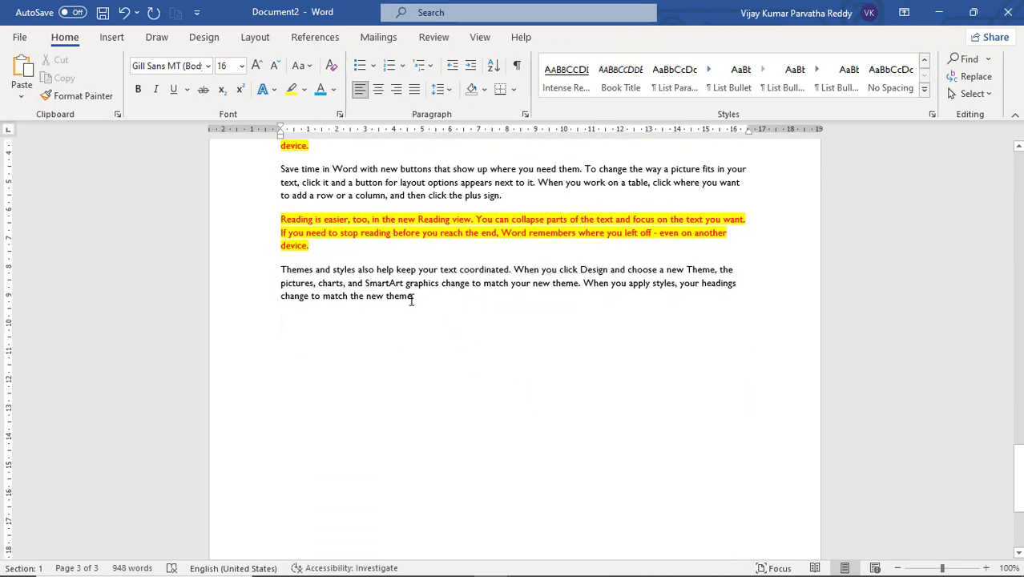
Draw a five-point star shape in the blank space below the last paragraph on page 3 and deselect it
left_click(115, 39)
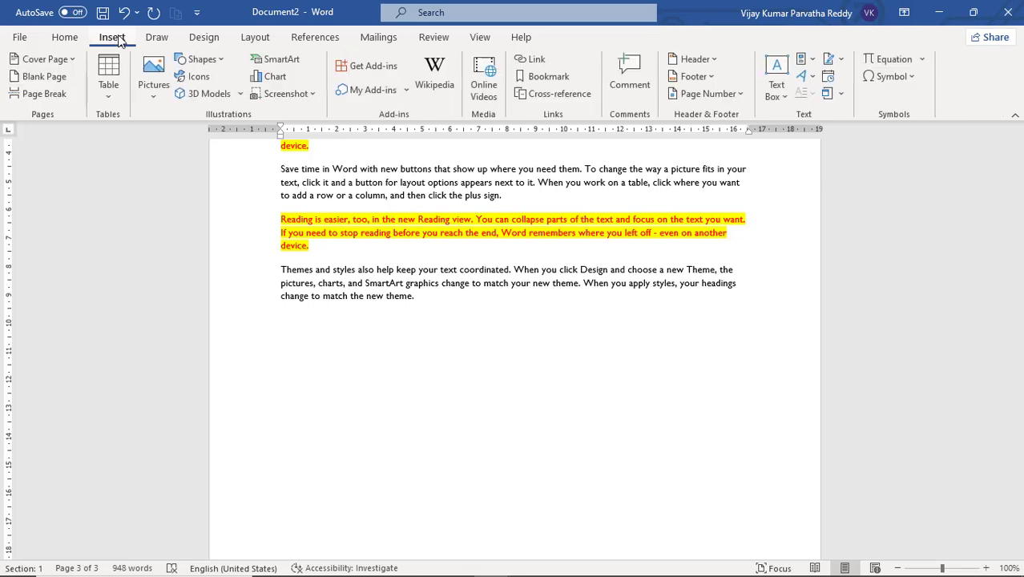
left_click(213, 66)
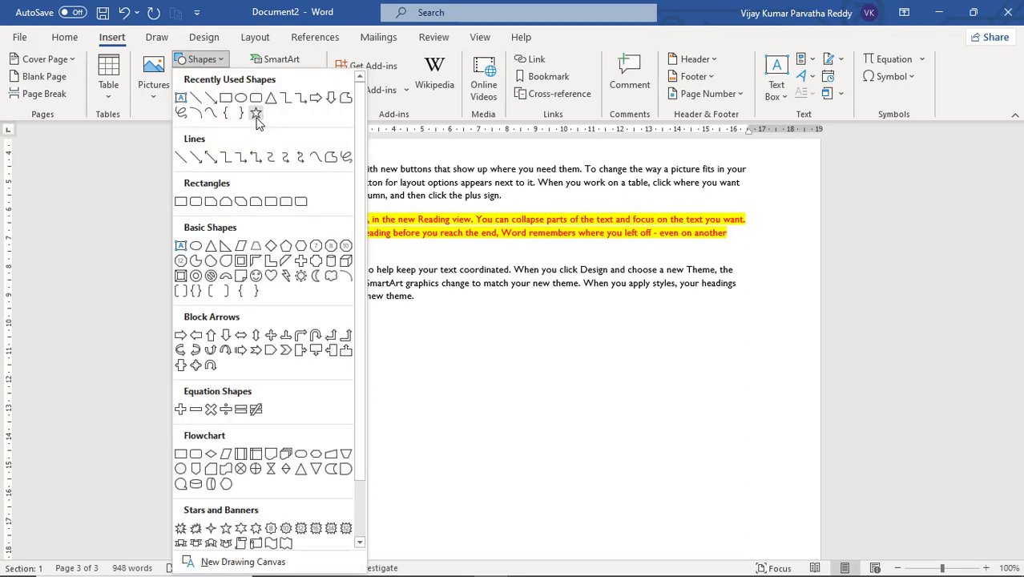
left_click(256, 117)
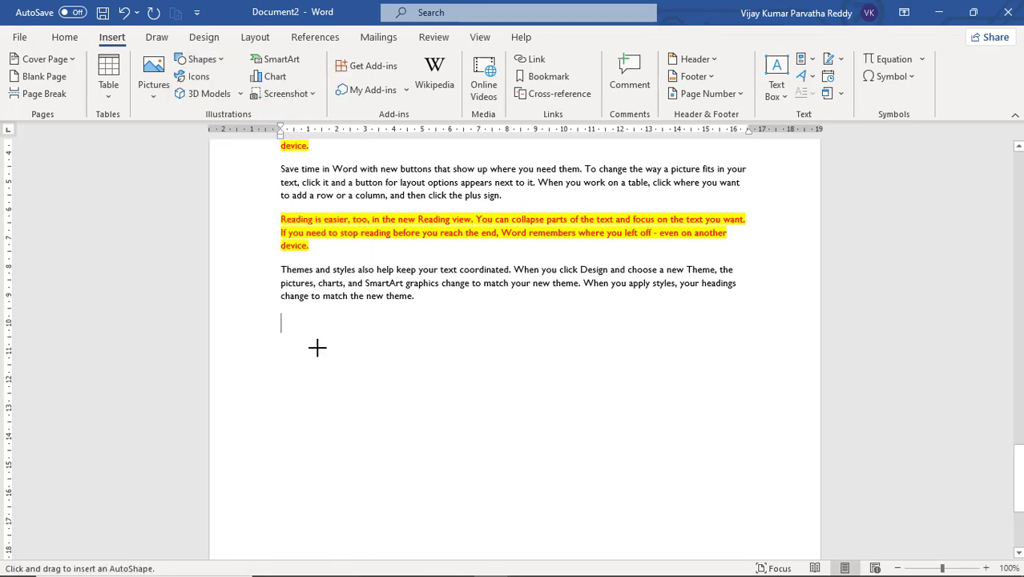
left_click_drag(302, 342, 439, 437)
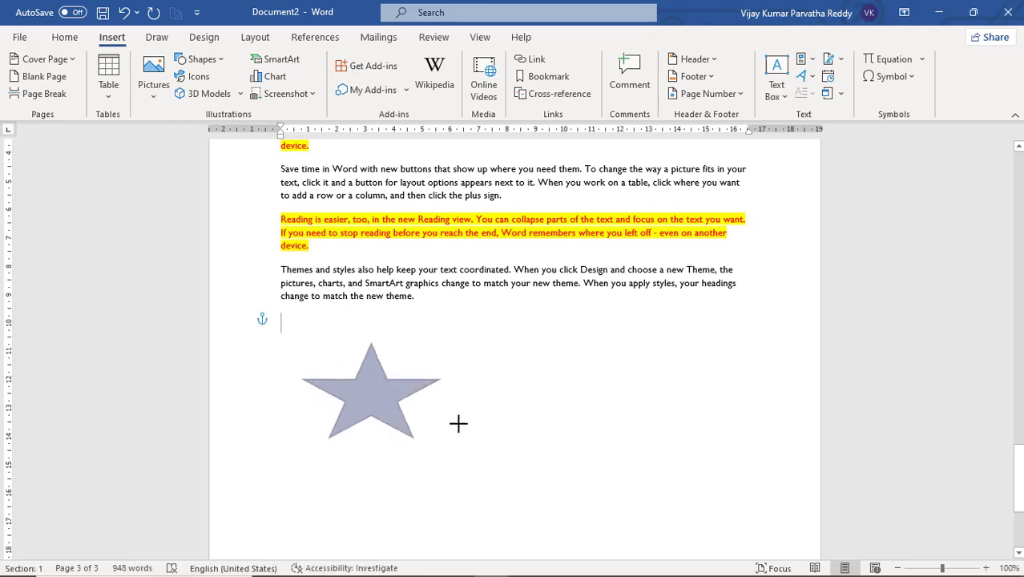
left_click(606, 398)
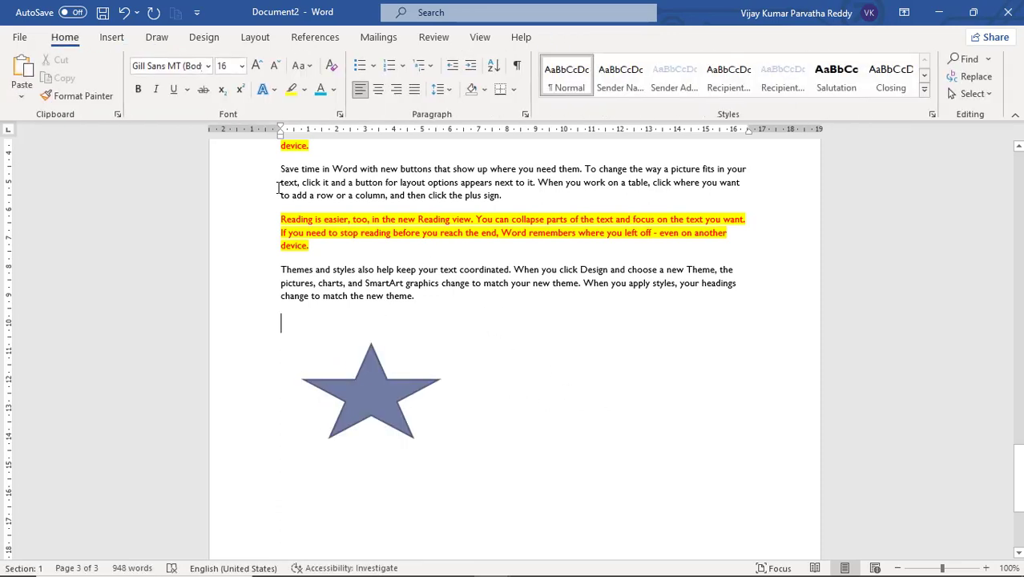
Draw a sun shape to the right of the star, leaving a gap between them, and deselect it
left_click(113, 38)
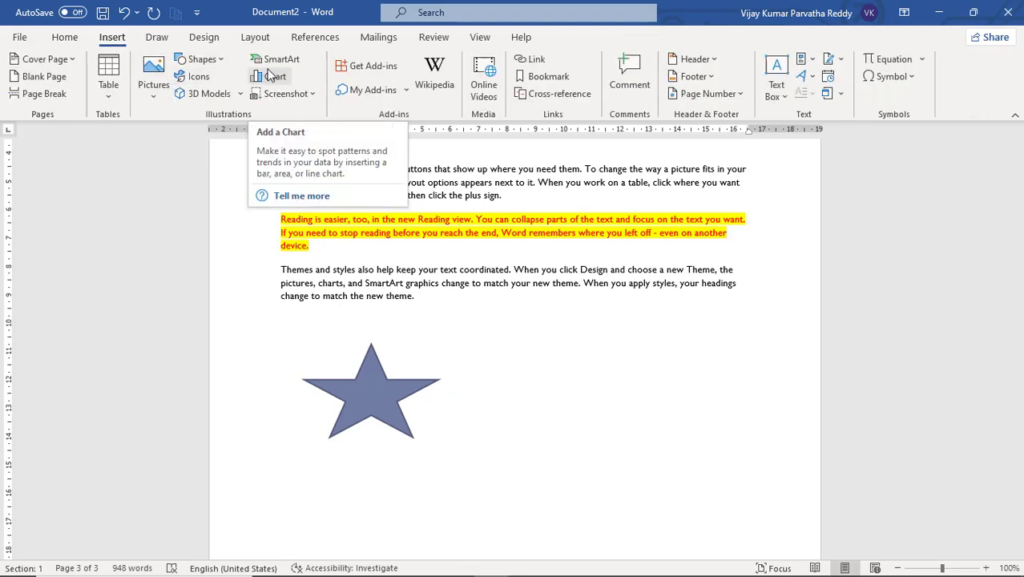
left_click(219, 65)
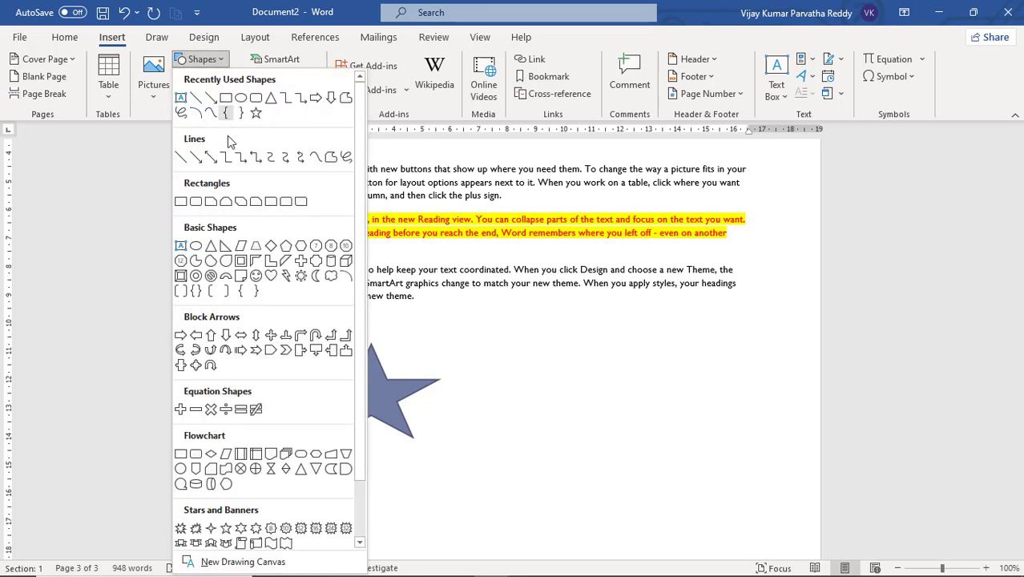
left_click(300, 276)
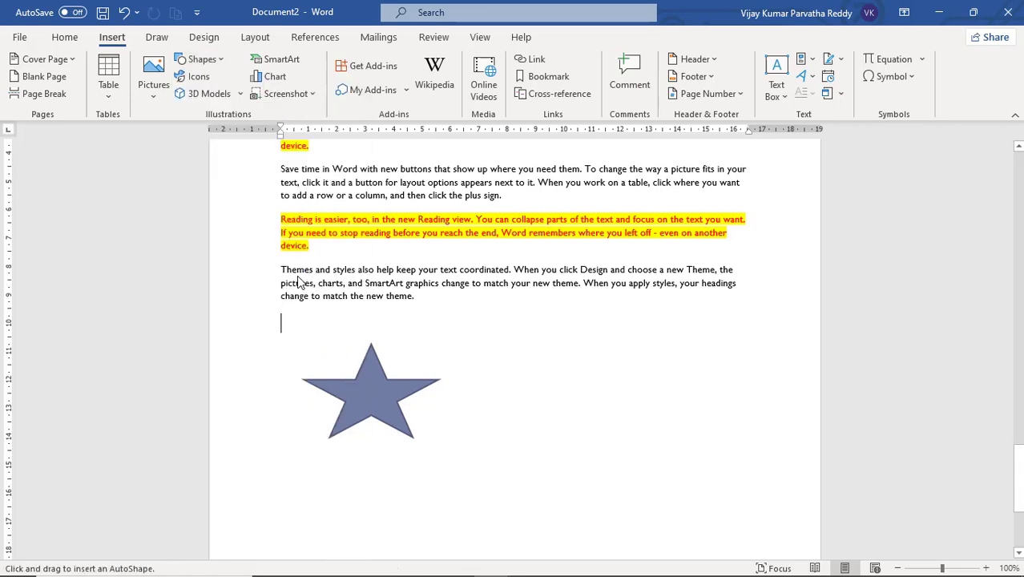
mouse_move(553, 355)
left_mouse_down()
mouse_move(613, 419)
mouse_move(707, 469)
left_mouse_up()
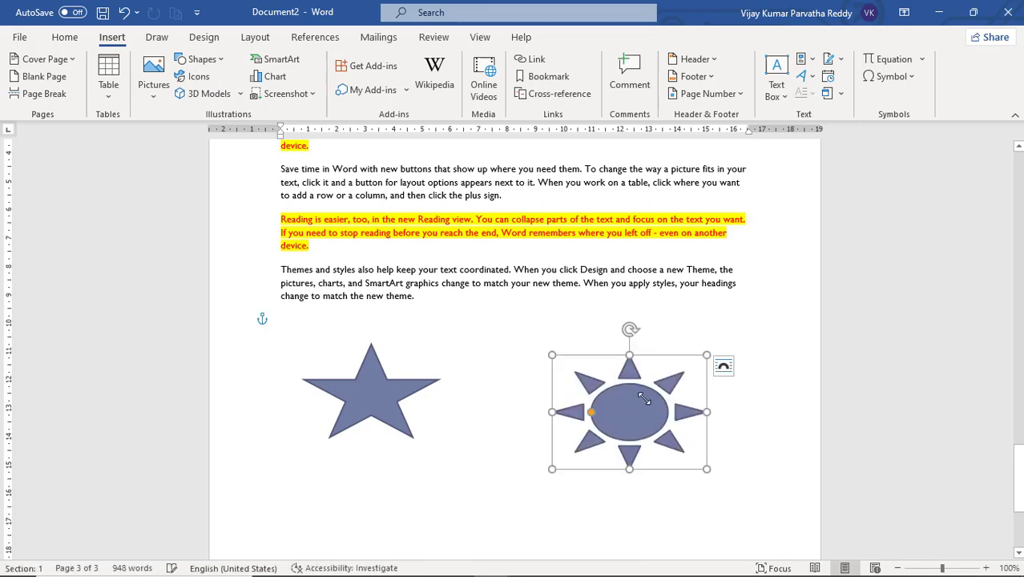
left_click(488, 341)
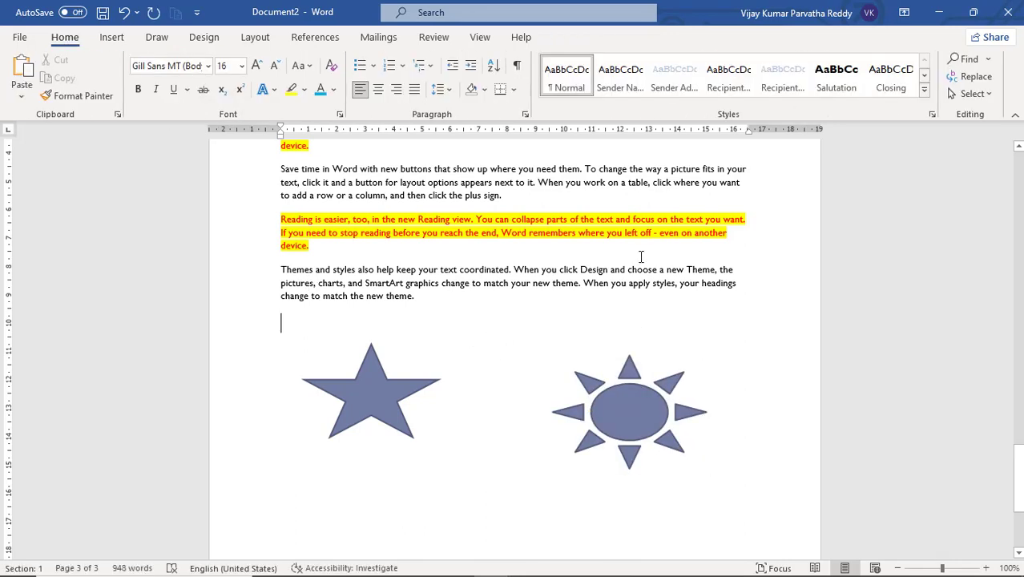
Turn on Select Objects, select the star and the sun individually, and try to select text in the last paragraph
left_click(984, 99)
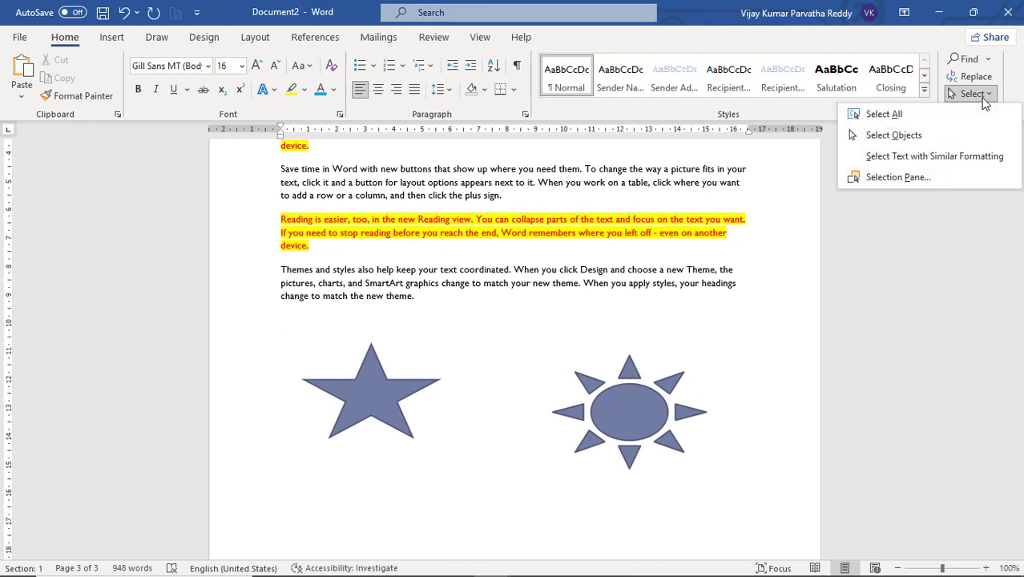
left_click(930, 138)
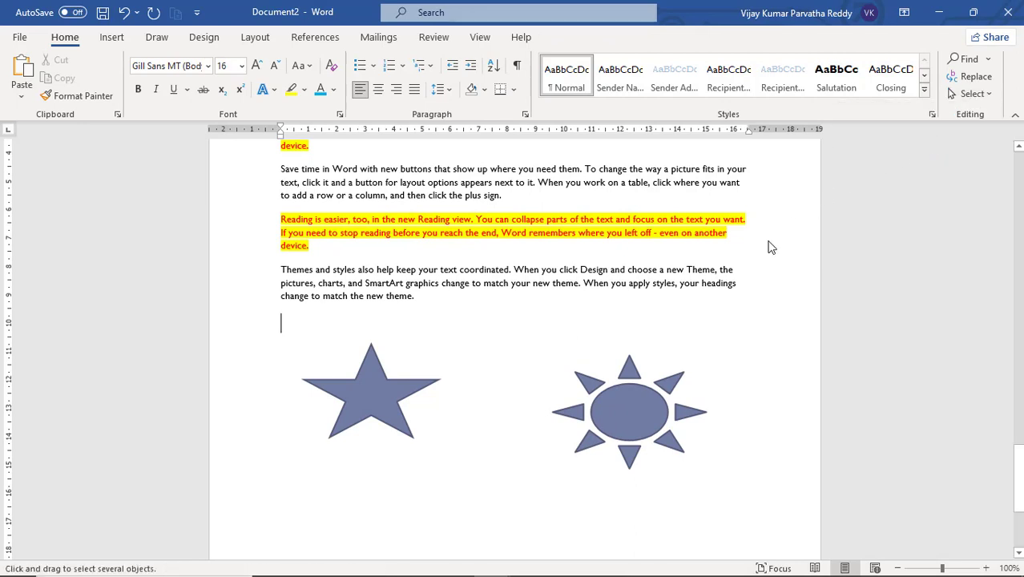
left_click(389, 397)
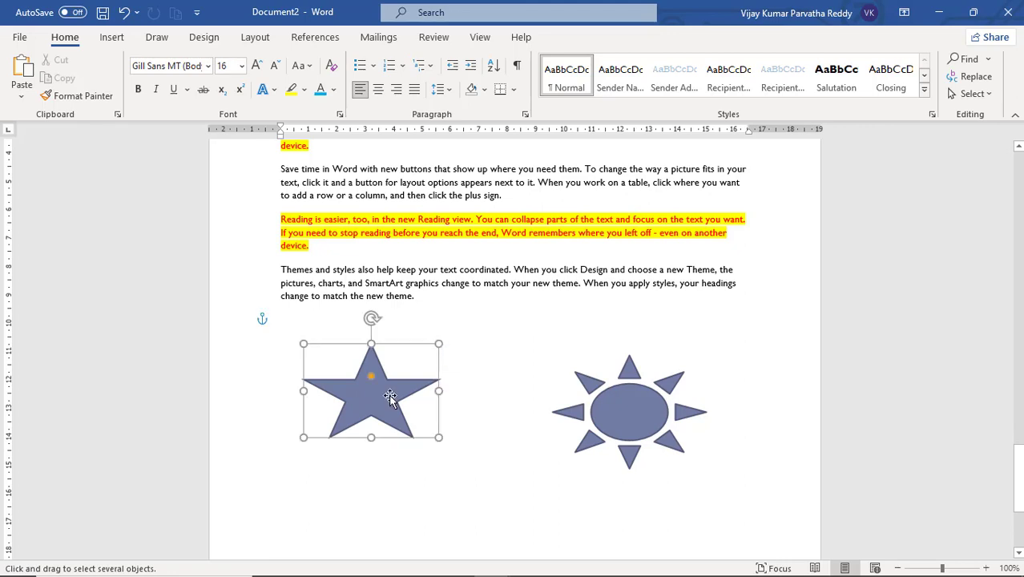
left_click(607, 403)
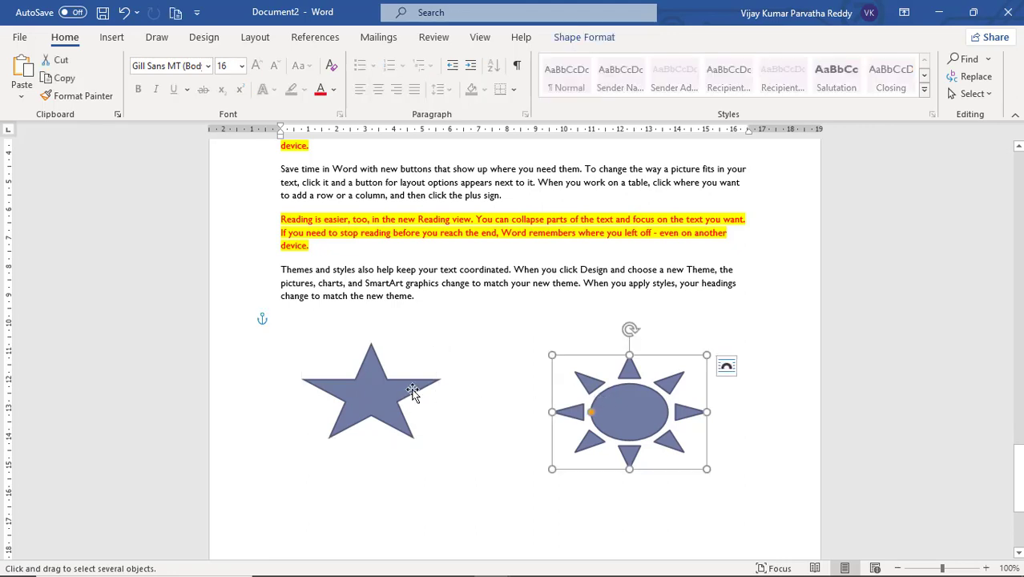
left_click(382, 388)
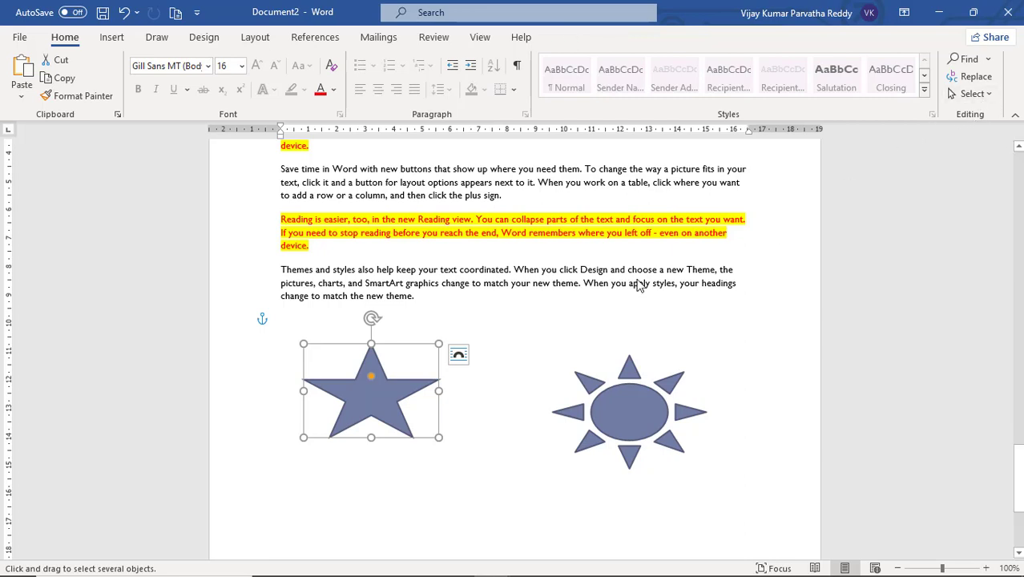
left_click_drag(611, 267, 746, 286)
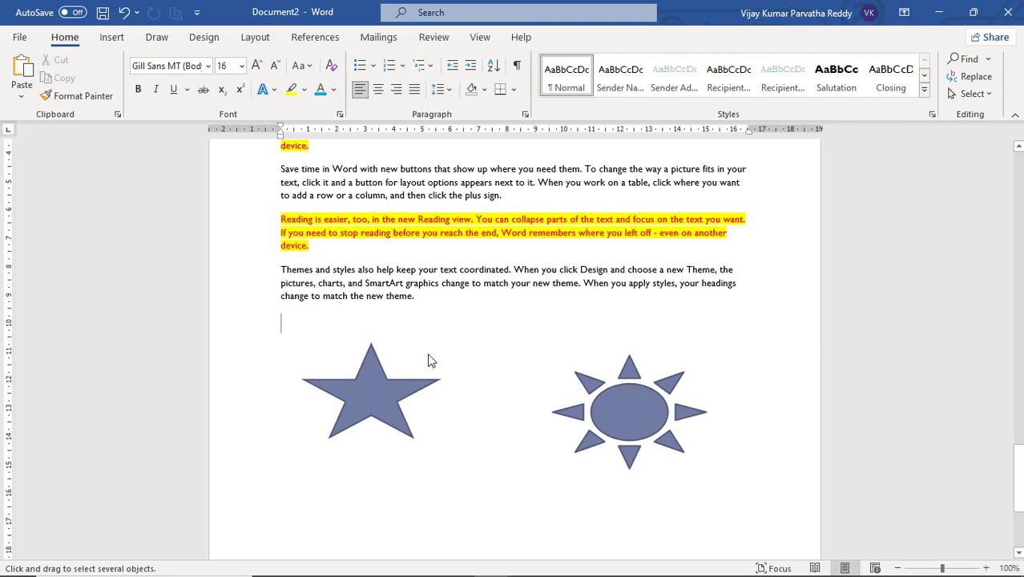
Select the star and the sun together and resize both at once to be wider and shorter
left_click(379, 395)
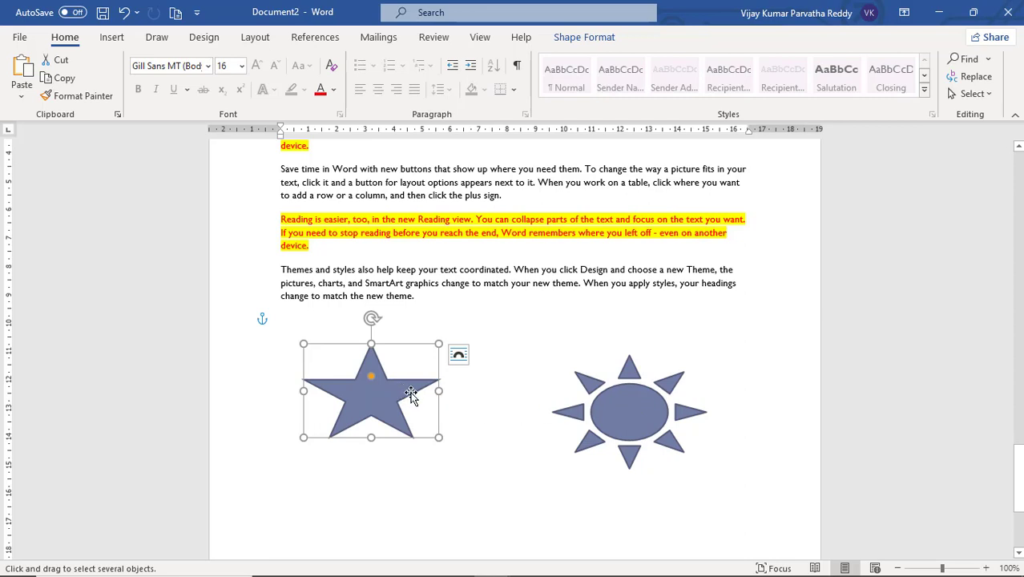
left_click(626, 407, "shift")
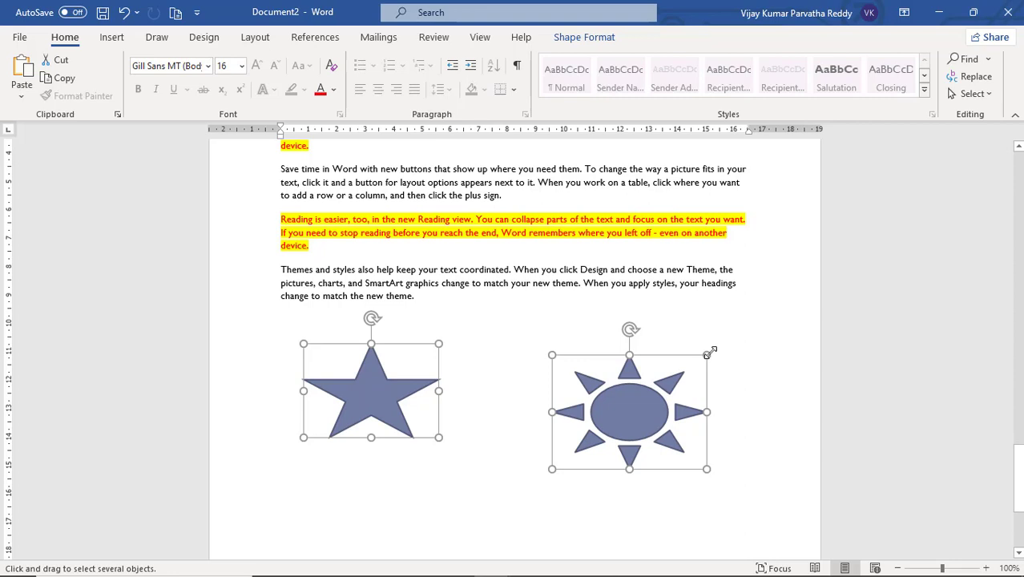
left_click_drag(705, 353, 741, 371)
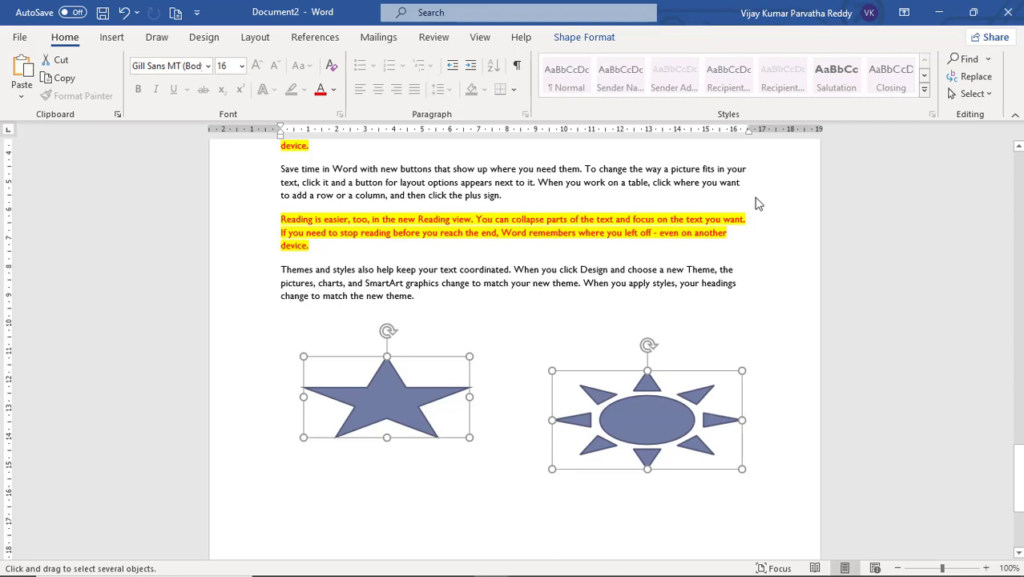
Turn off Select Objects, select part of the last paragraph's text, and select the star and the sun individually
left_click(988, 98)
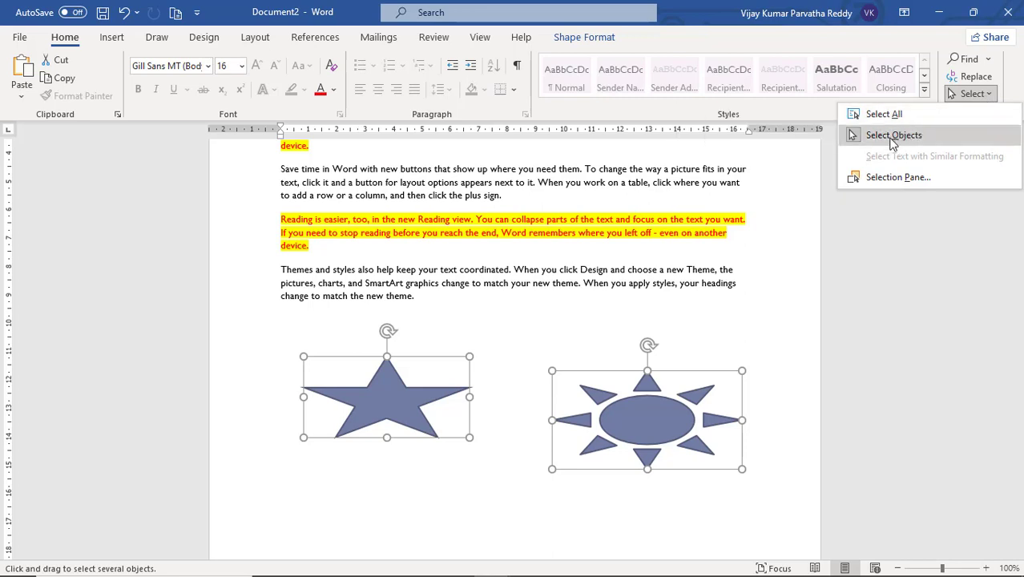
left_click(883, 142)
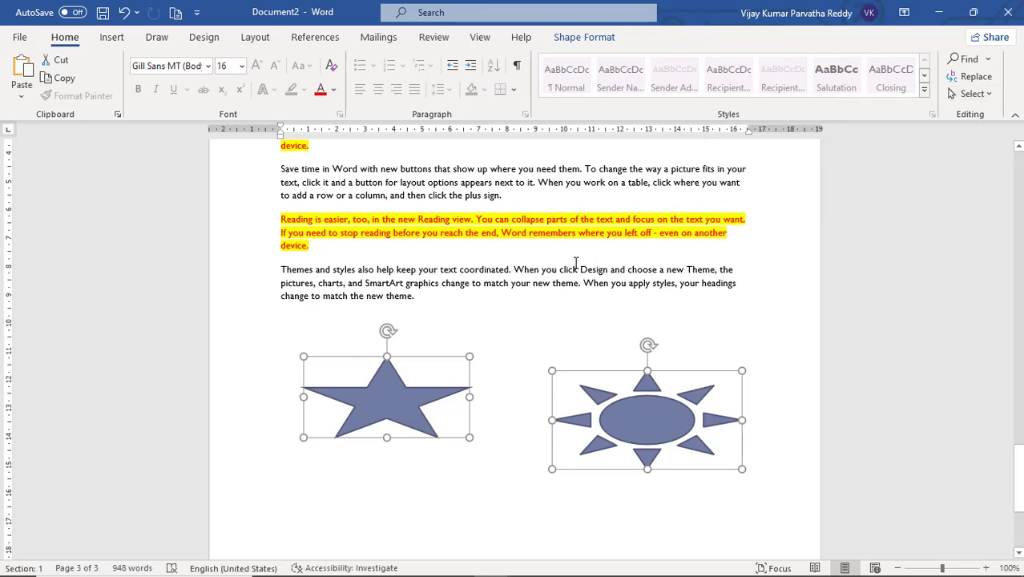
left_click_drag(541, 274, 735, 283)
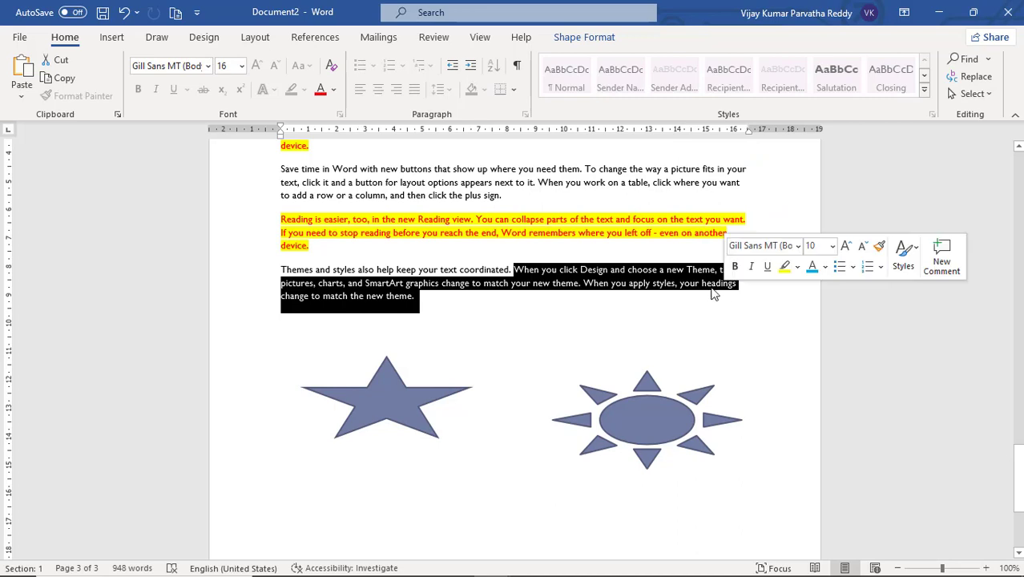
left_click(415, 399)
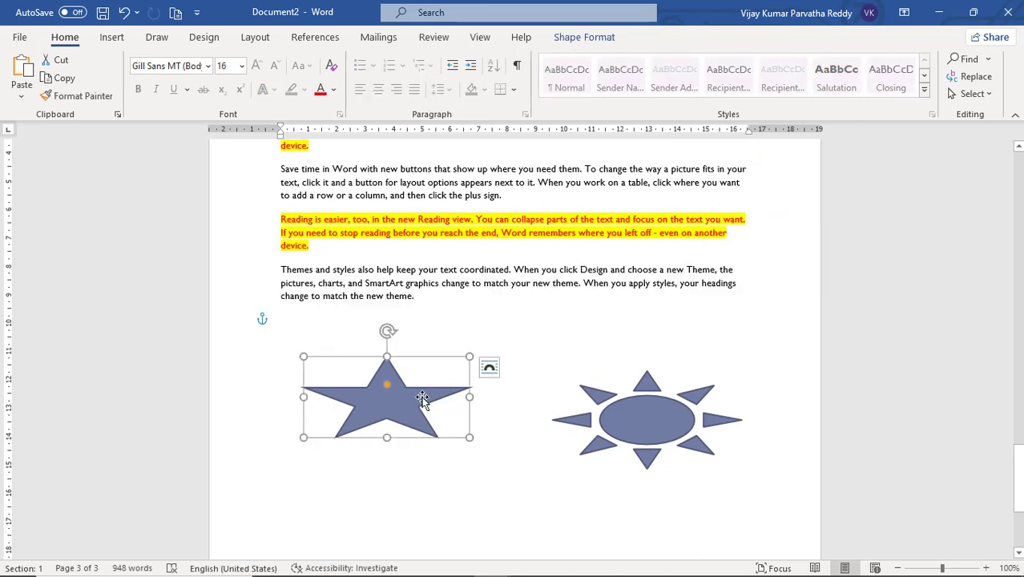
left_click(641, 427)
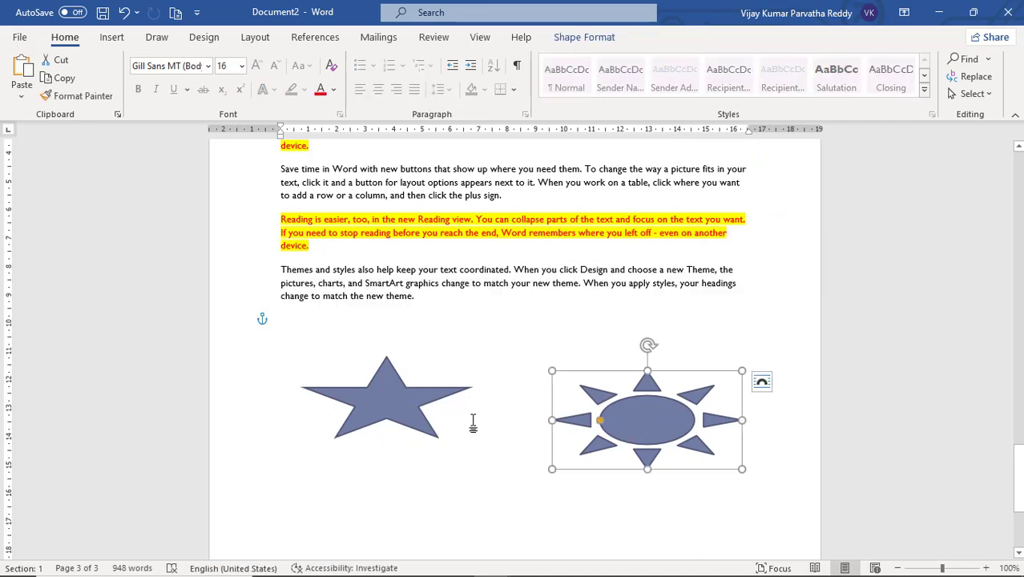
left_click(393, 409)
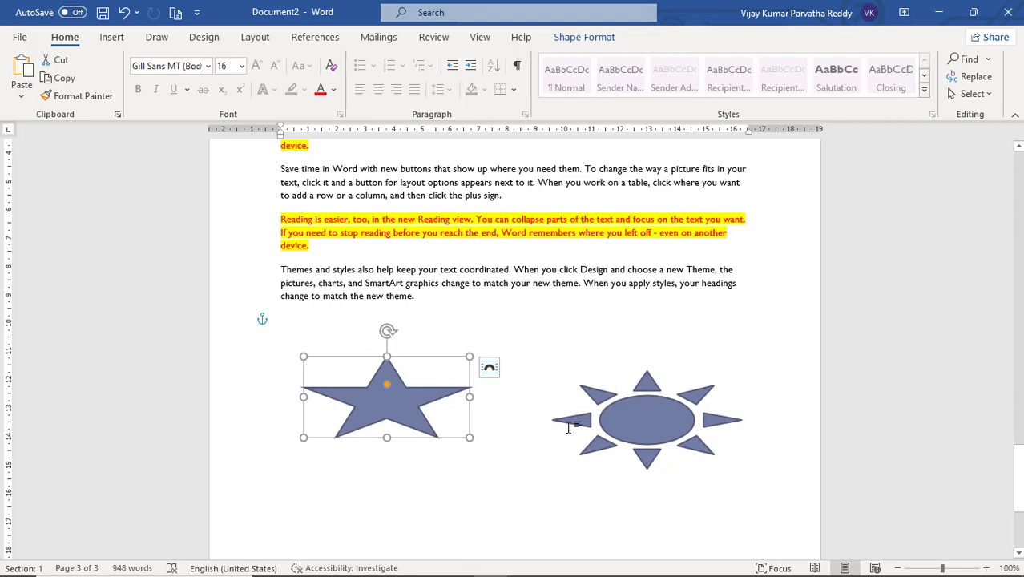
Select all text with formatting similar to the red, yellow-highlighted paragraph on page 3, and review the selected passages across pages 2 and 3
left_click(991, 94)
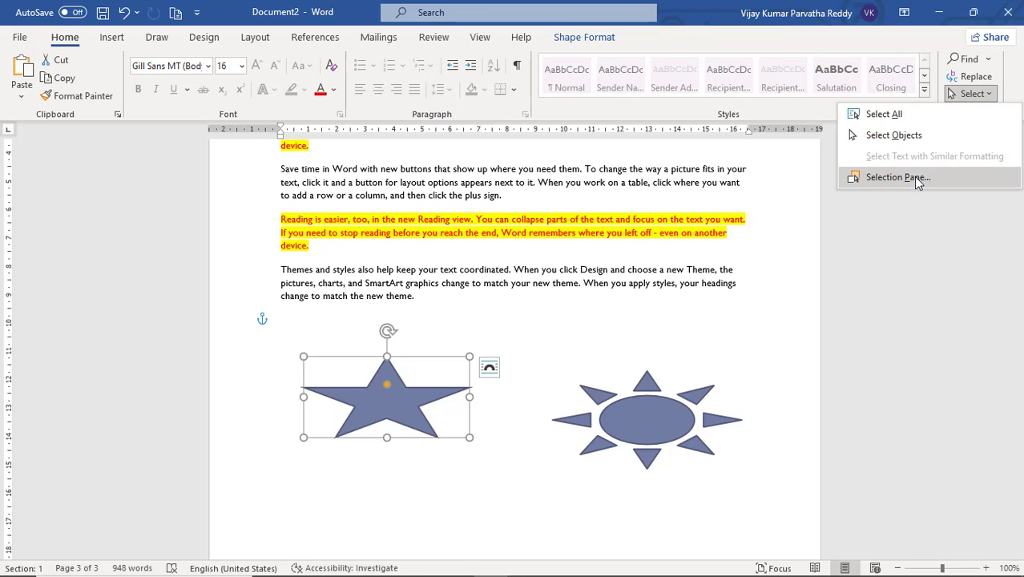
left_click(657, 238)
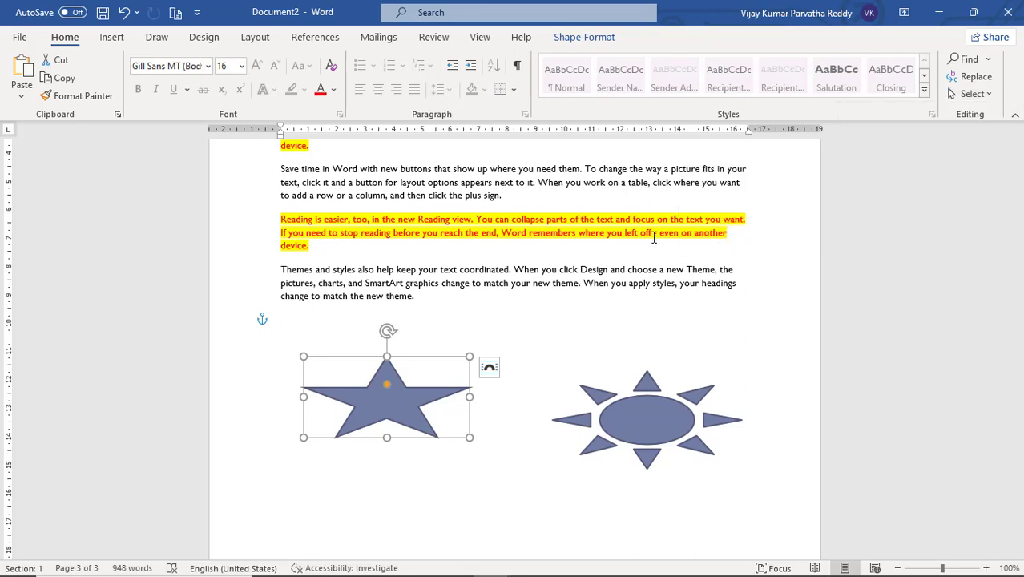
left_click(620, 220)
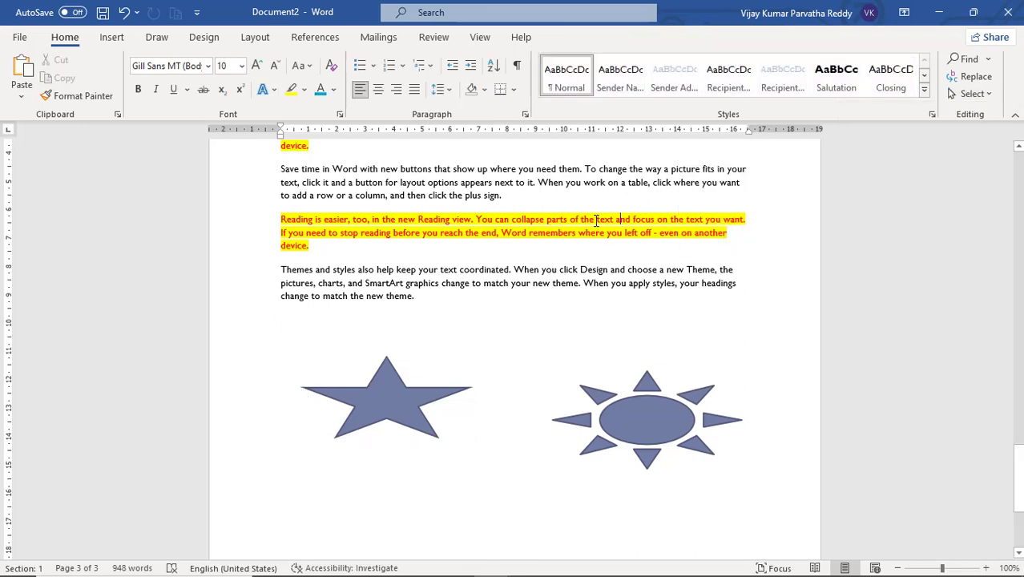
left_click(974, 94)
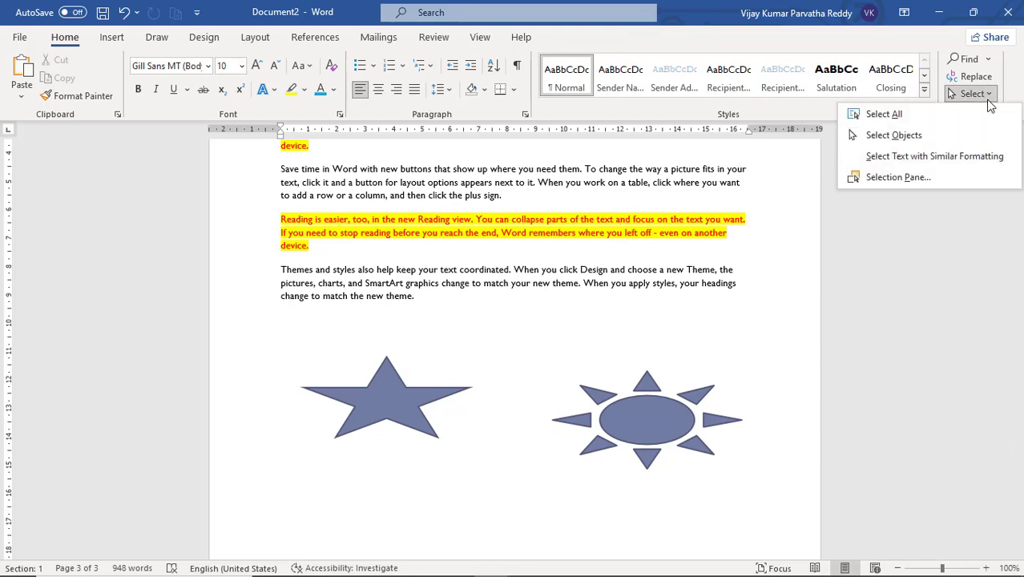
left_click(967, 160)
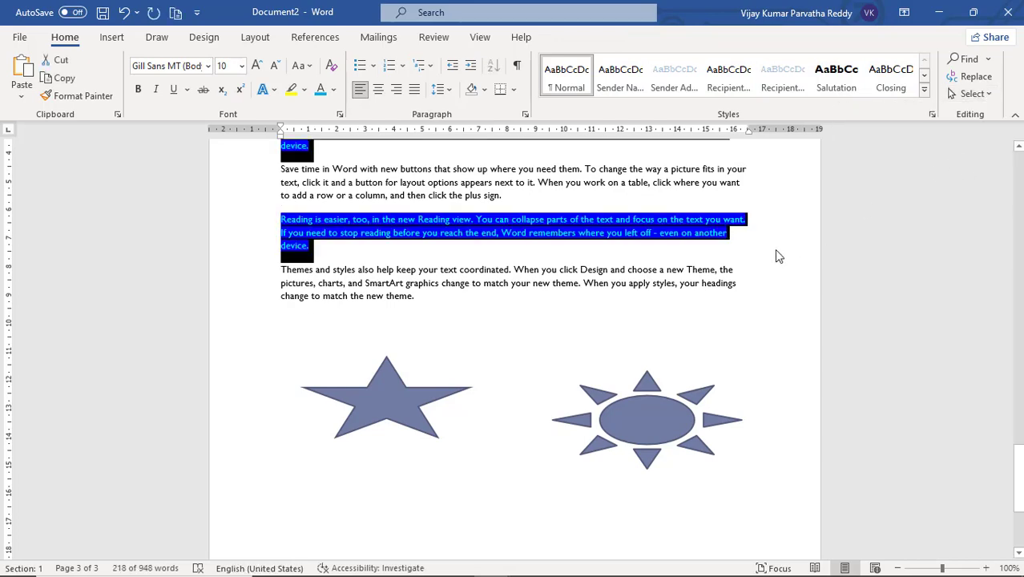
scroll(736, 288, "up", 10)
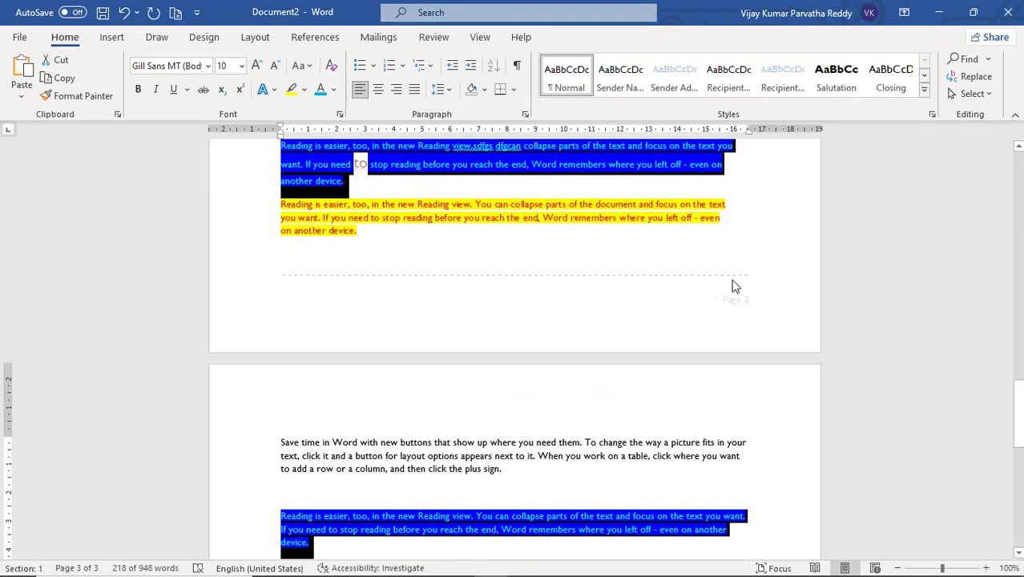
scroll(733, 278, "up", 3)
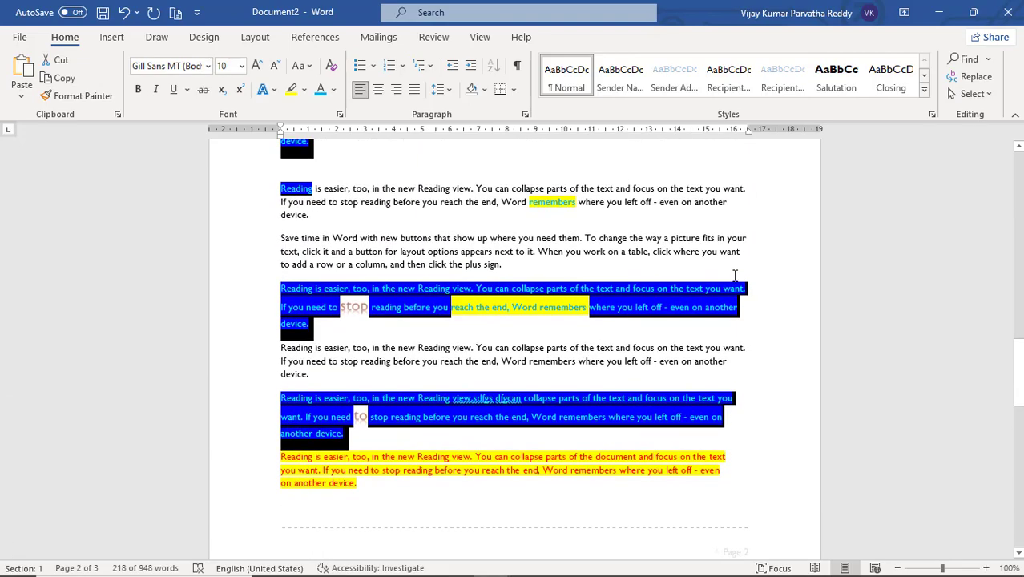
scroll(734, 275, "up", 5)
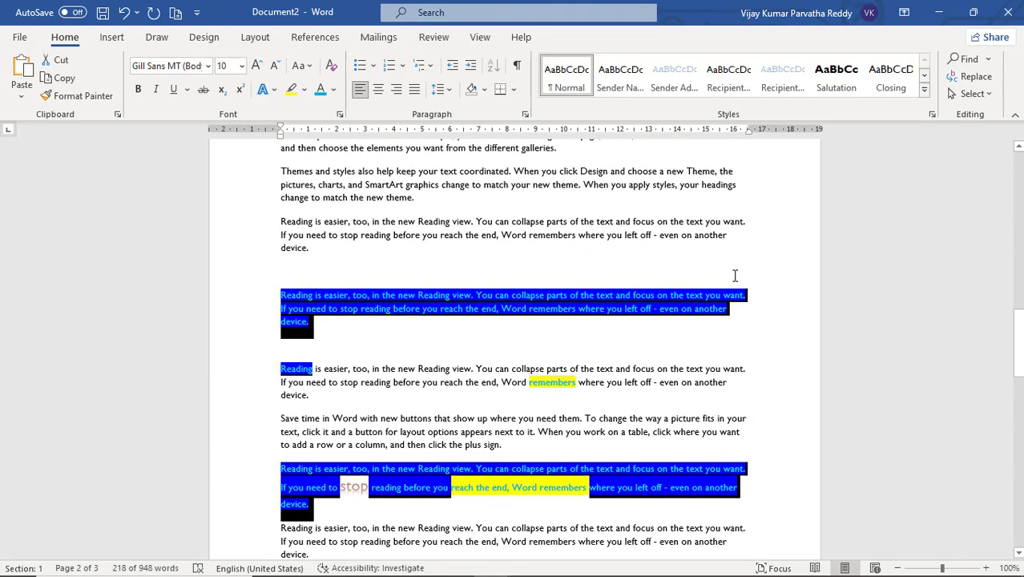
scroll(735, 276, "down", 8)
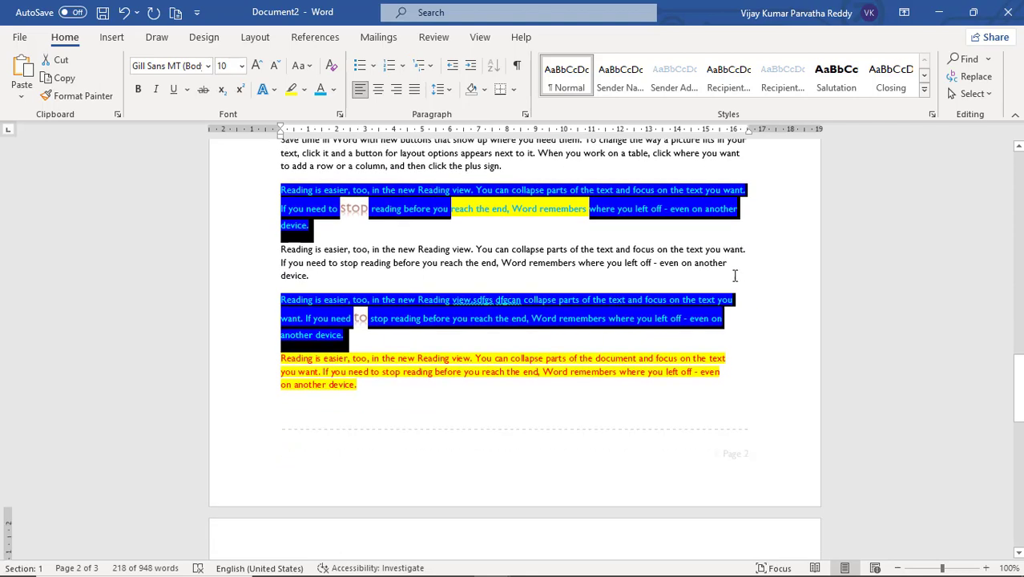
scroll(735, 276, "down", 1)
scroll(734, 275, "down", 2)
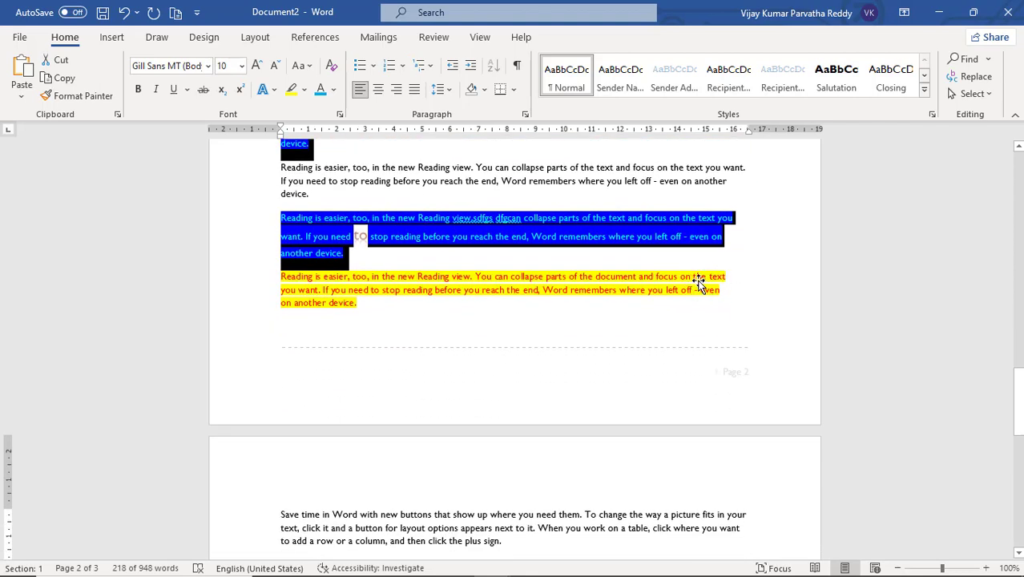
Select the picture of highlighted text on page 2, and select all text with formatting similar to the red, yellow-highlighted paragraph above it
left_click(699, 282)
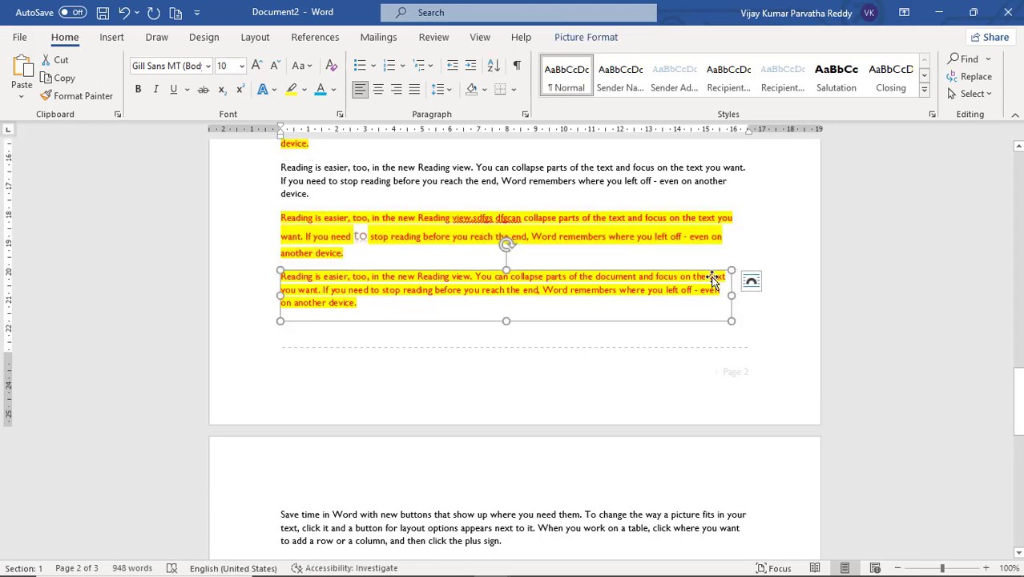
left_click(704, 238)
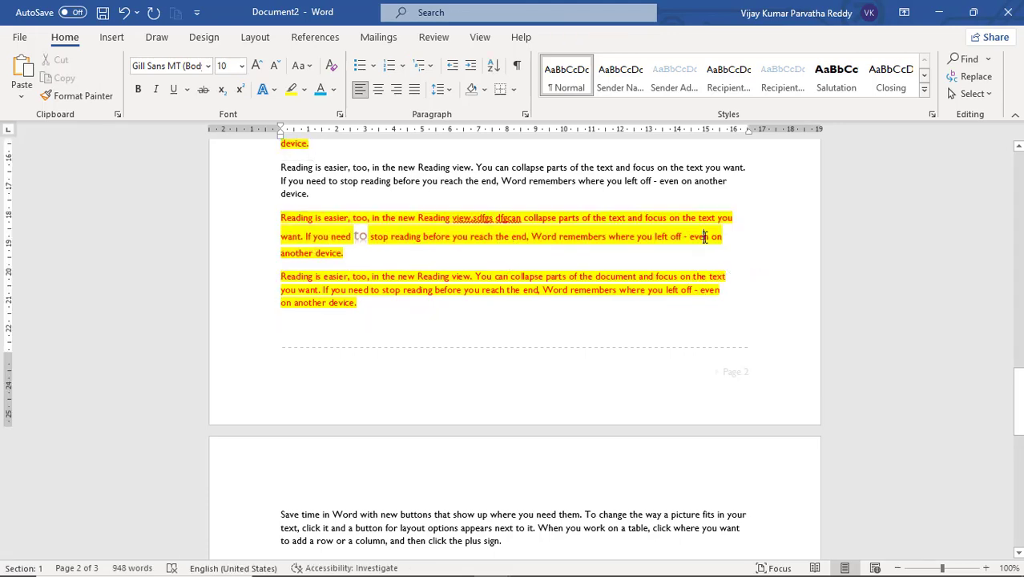
left_click(973, 94)
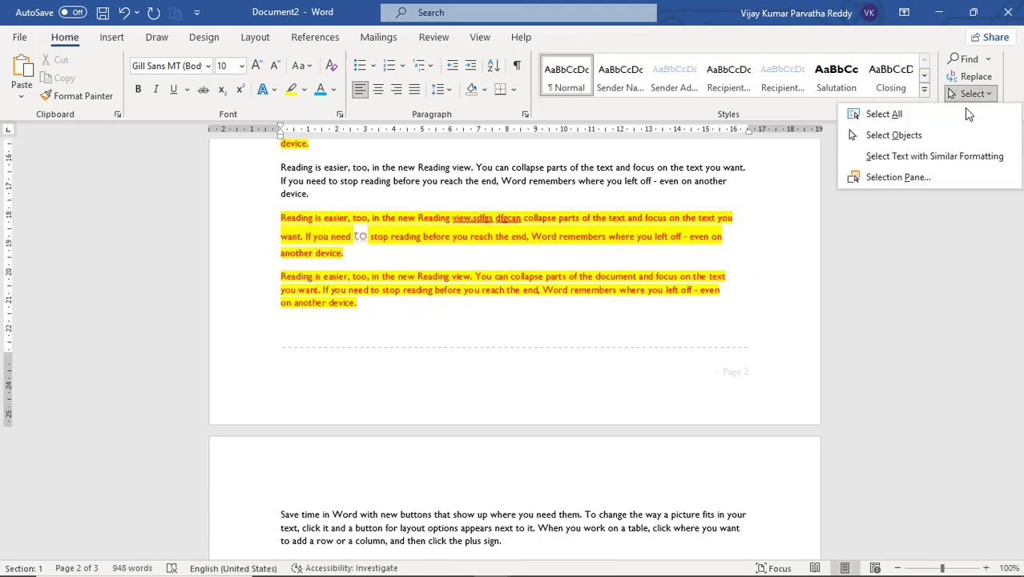
left_click(914, 157)
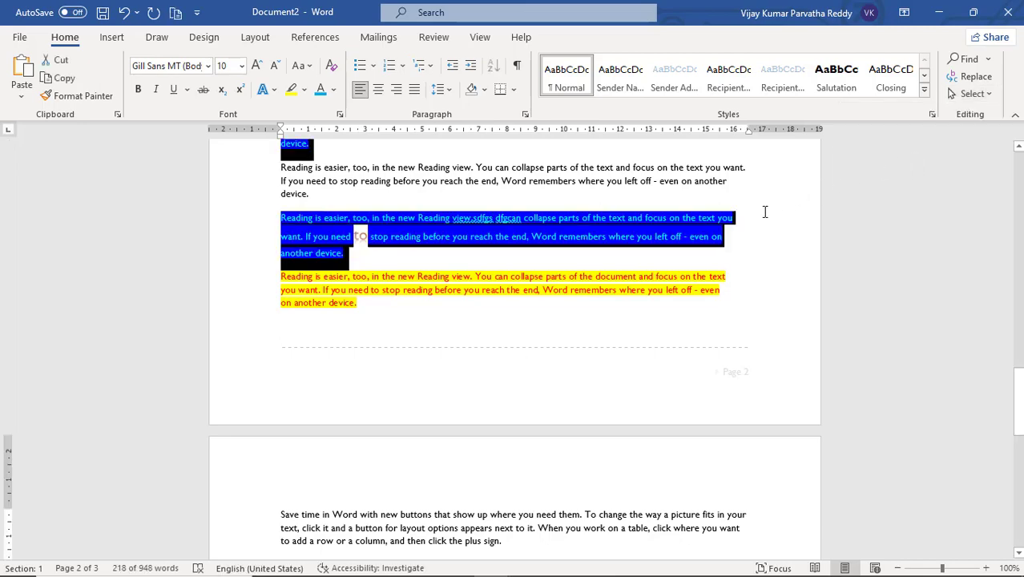
left_click(694, 234)
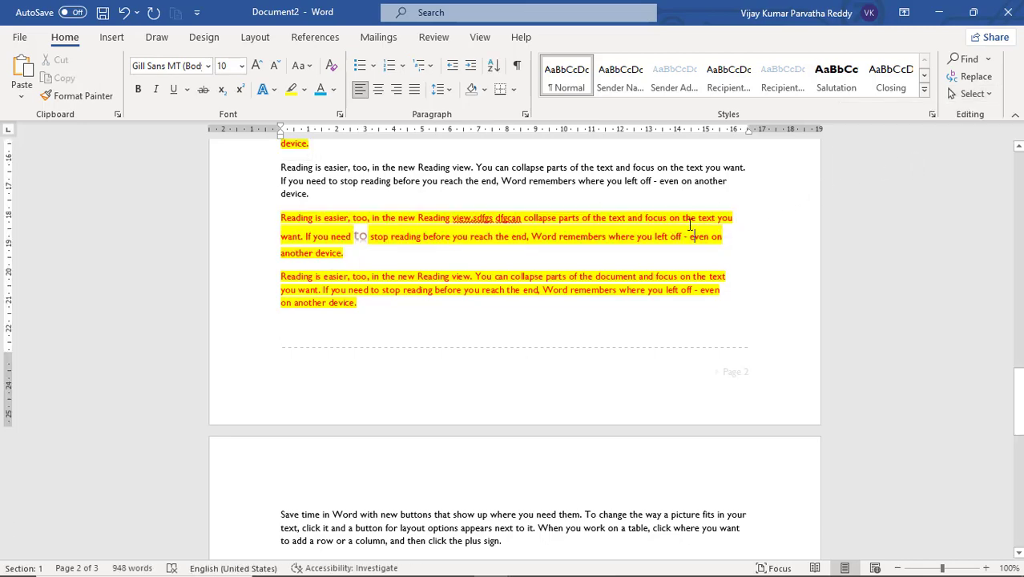
Select all content in the document and review the selection from page 2 down to the shapes on page 3
scroll(662, 227, "up", 6)
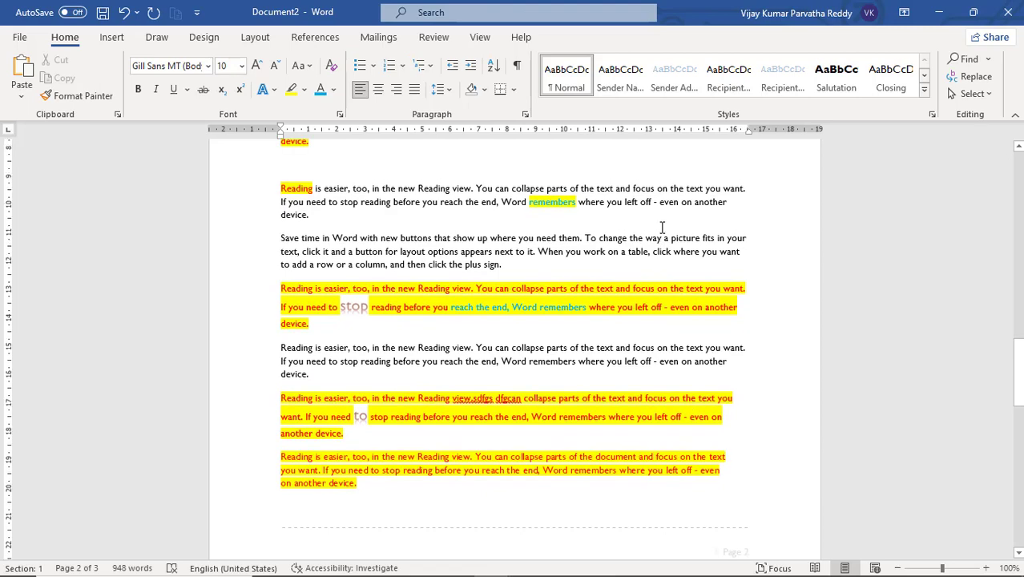
scroll(660, 235, "up", 7)
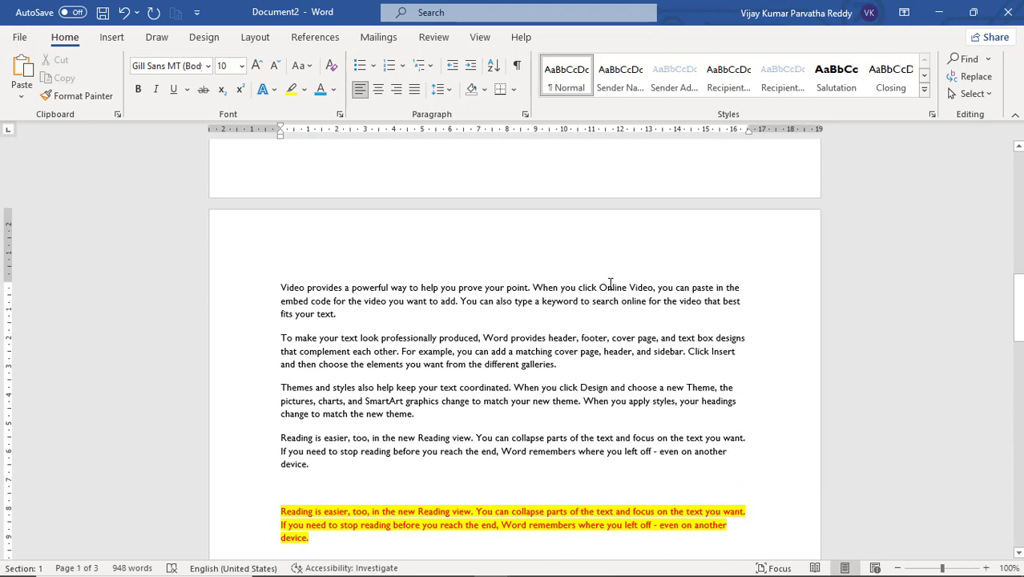
left_click(988, 95)
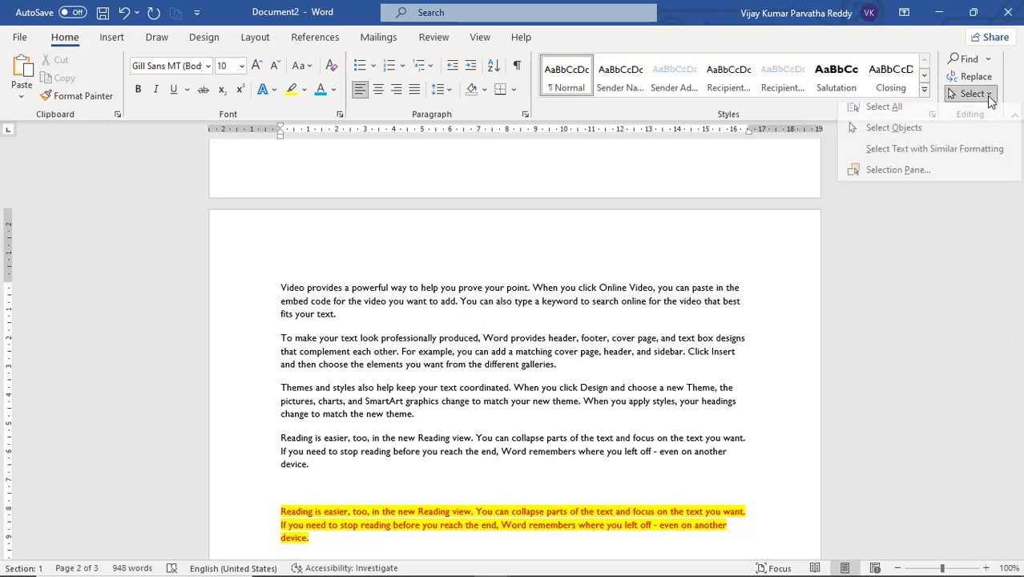
left_click(960, 161)
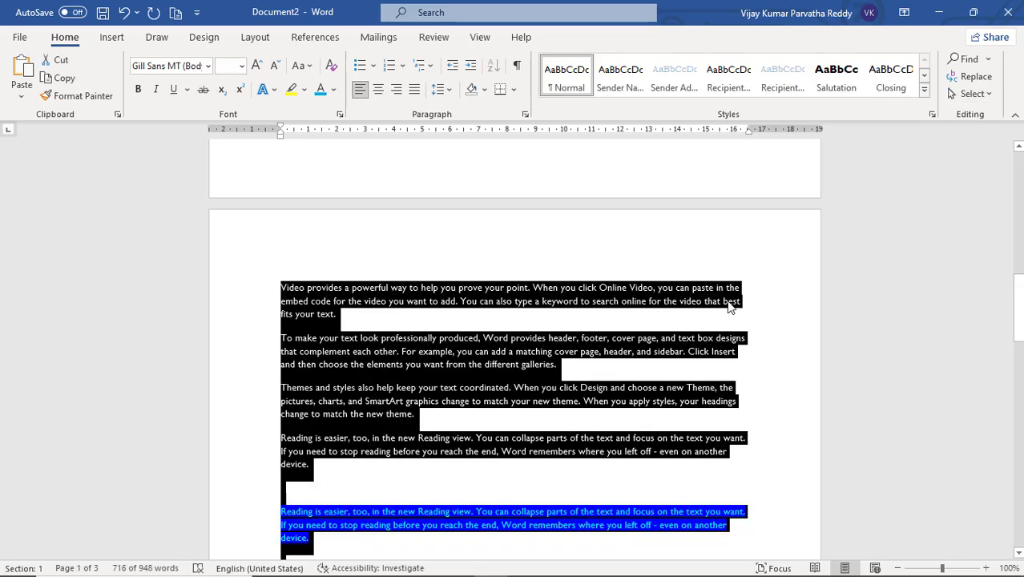
scroll(729, 308, "down", 10)
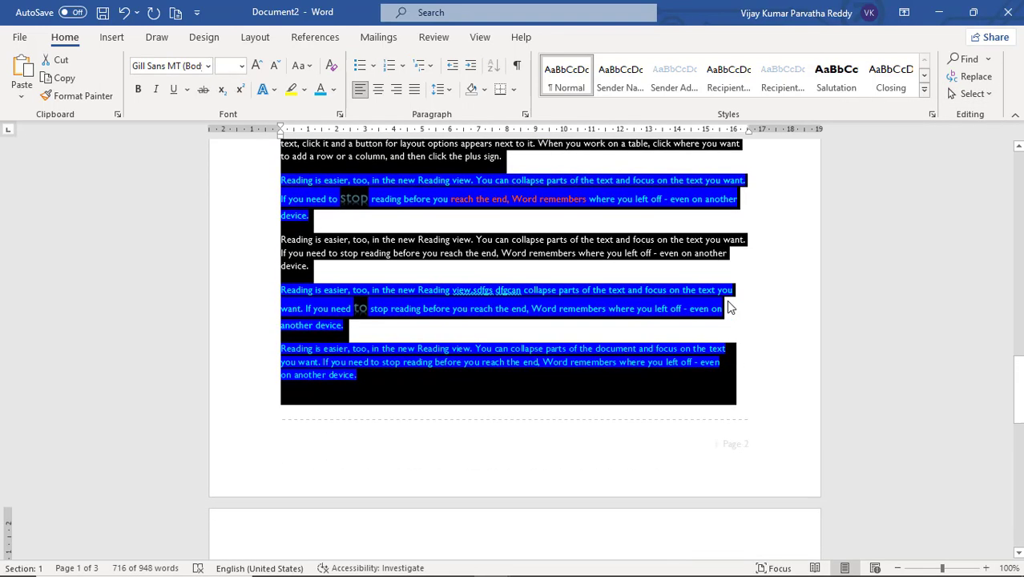
scroll(729, 308, "down", 10)
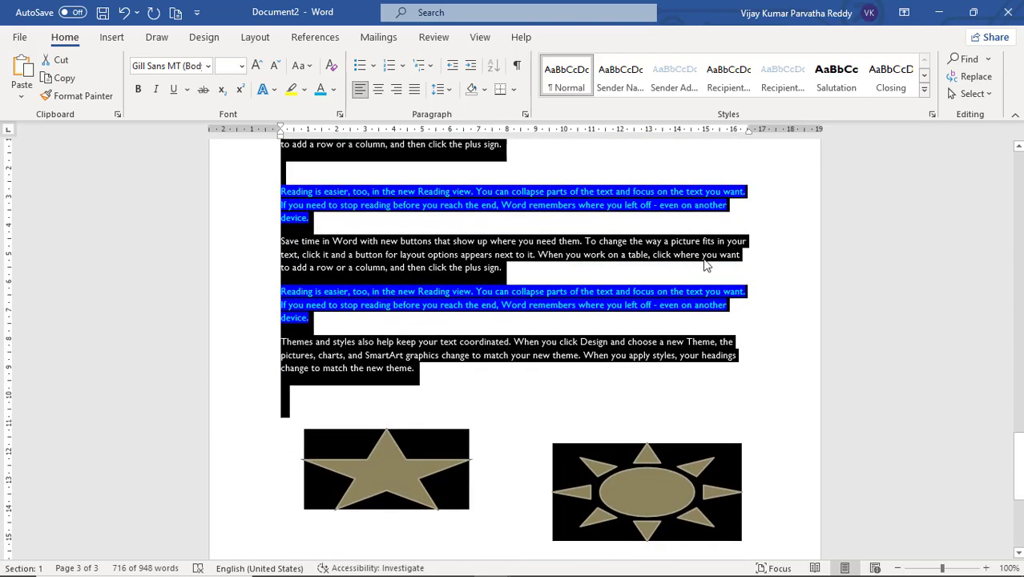
Select all text formatted like the red, yellow-highlighted paragraph just above the last paragraph on page 3, and clear the selection
left_click(694, 291)
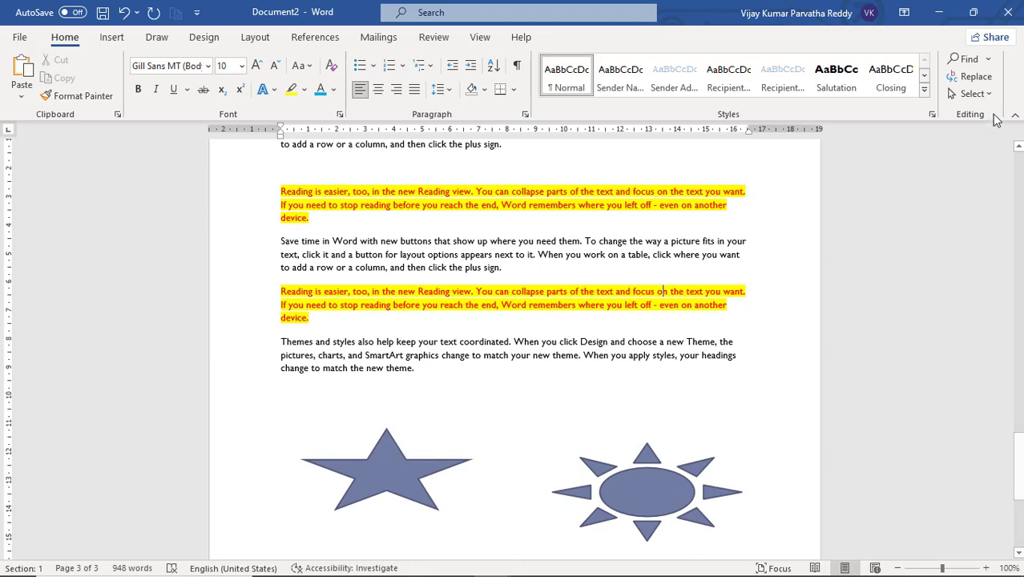
left_click(975, 93)
left_click(922, 155)
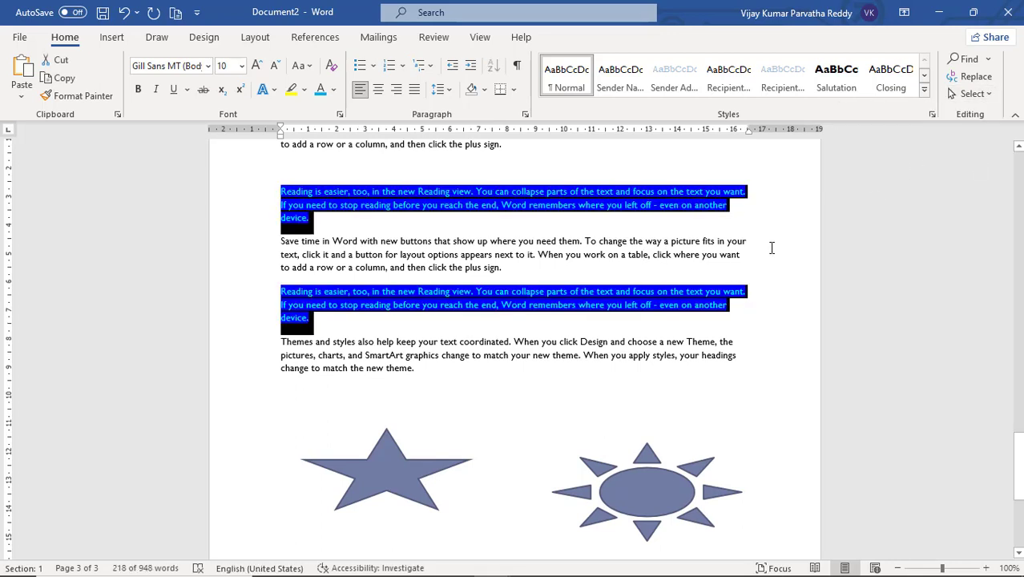
left_click(713, 324)
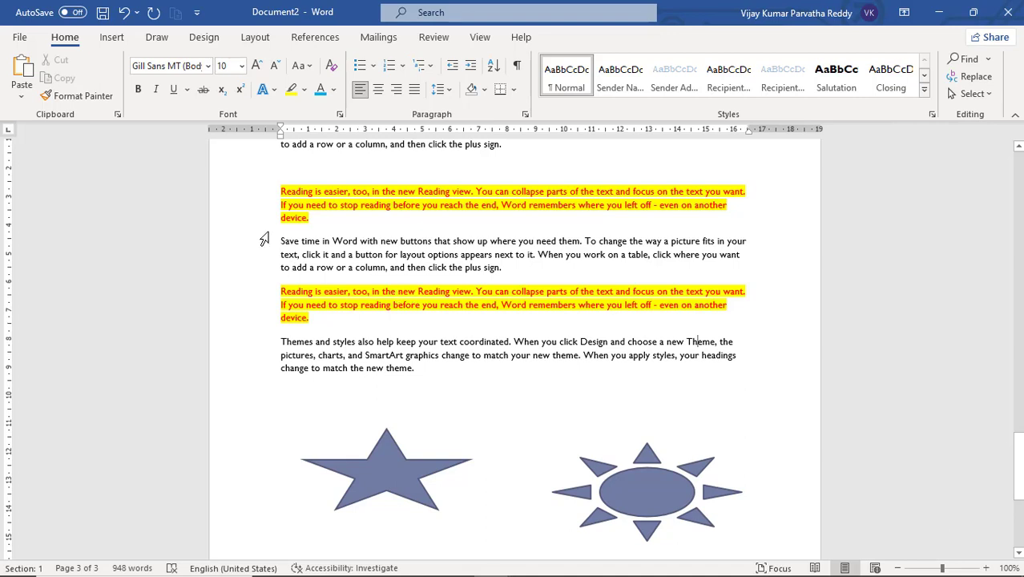
left_click(112, 38)
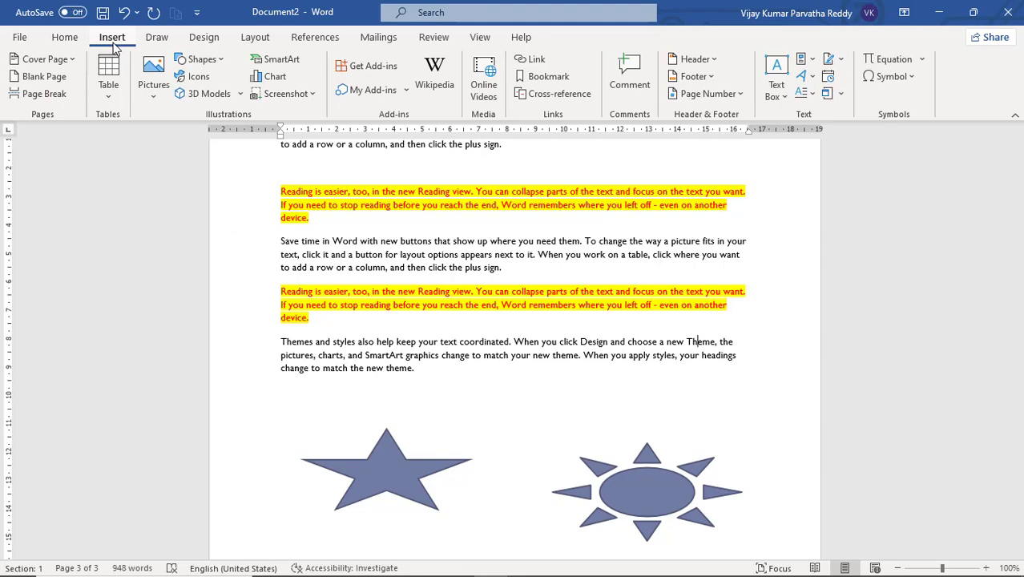
left_click(20, 38)
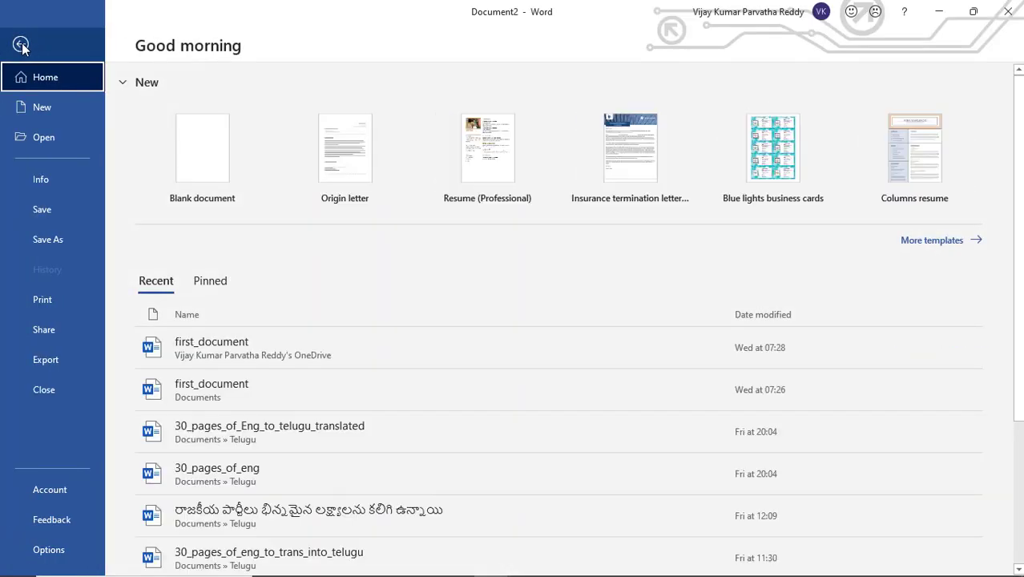
left_click(21, 44)
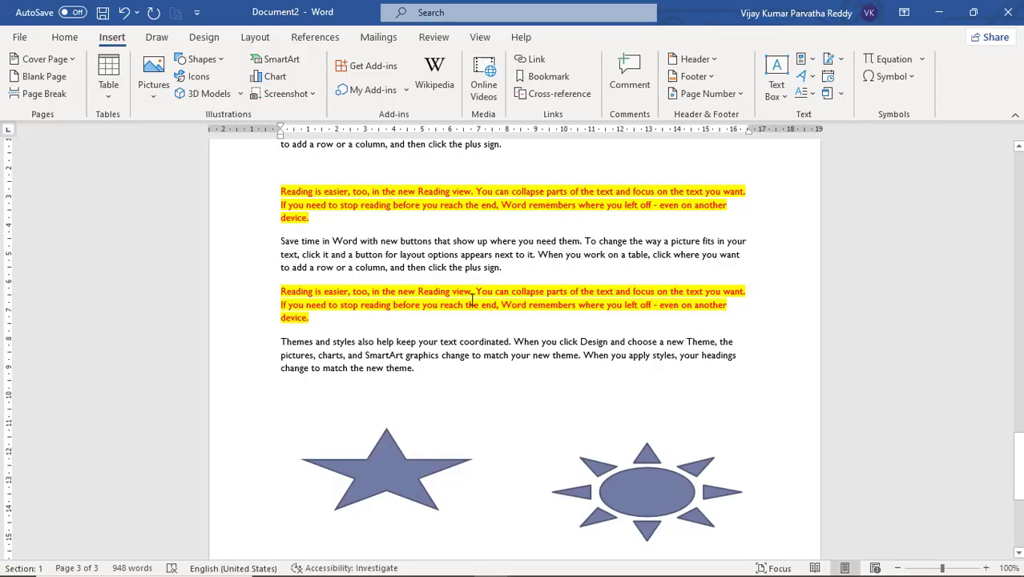